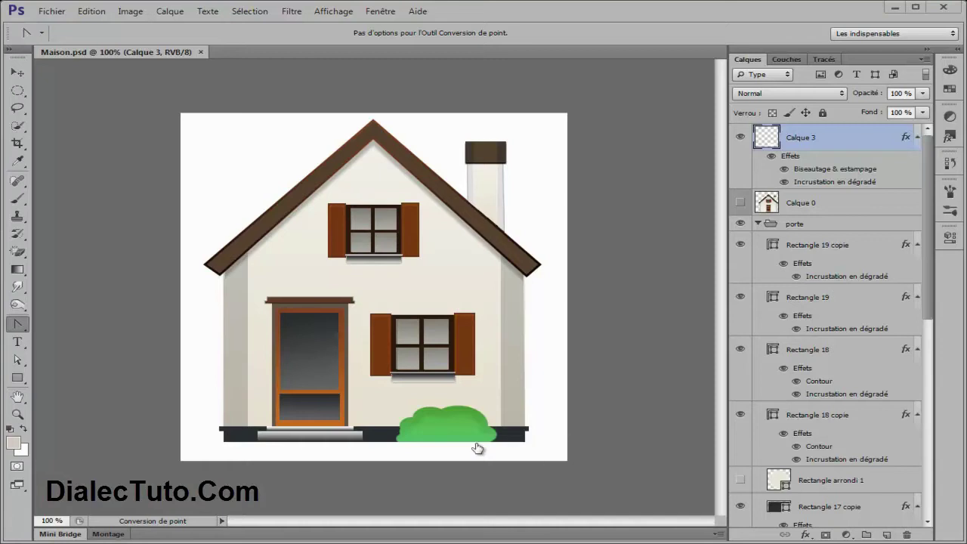
# From the Maison.psd window, bring up the Nouveau new-document dialog with Ctrl+N
pyautogui.click(893, 7)
pyautogui.click(51, 10)
pyautogui.press('Escape')
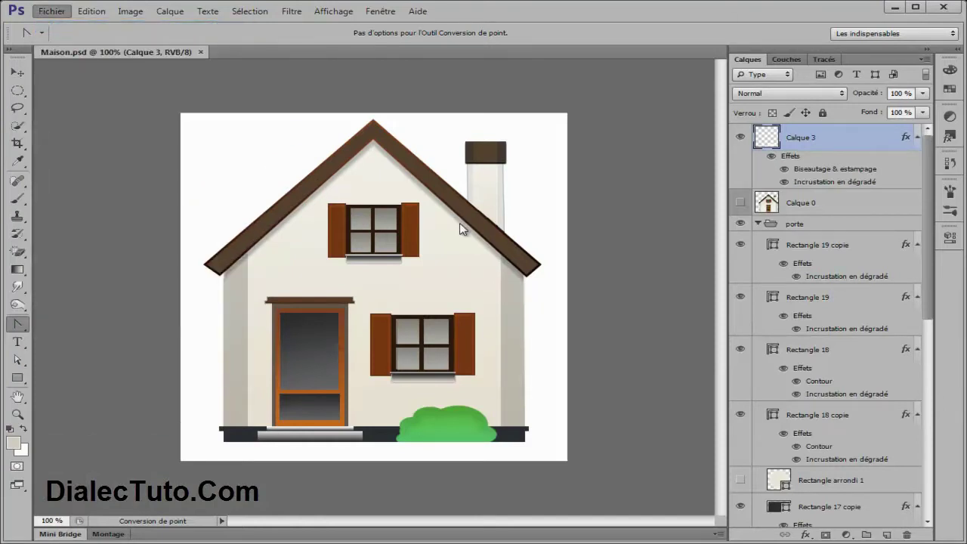
pyautogui.hotkey('ctrl', 'n')
# Create a new 512 × 512 pixel document at 72 ppi
pyautogui.doubleClick(241, 227)
pyautogui.write('512')
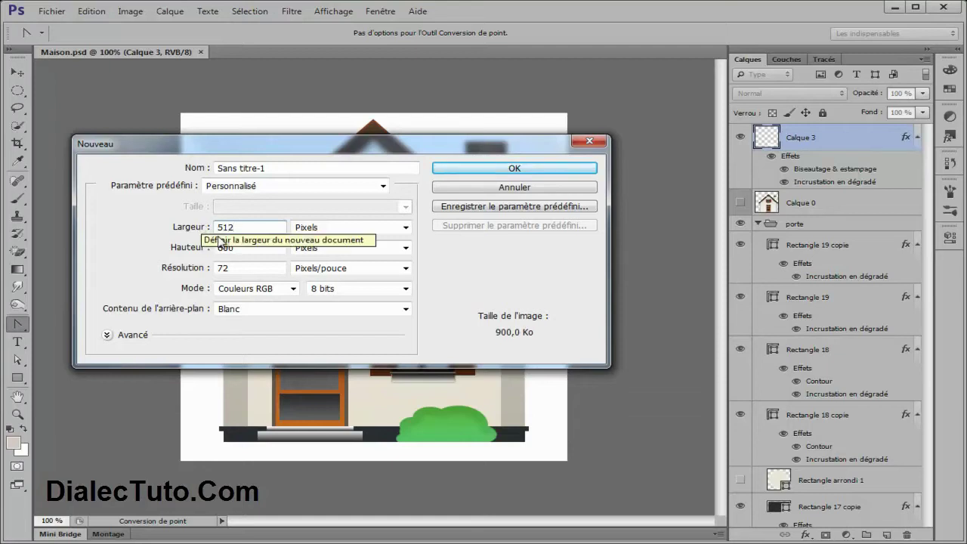
pyautogui.doubleClick(257, 250)
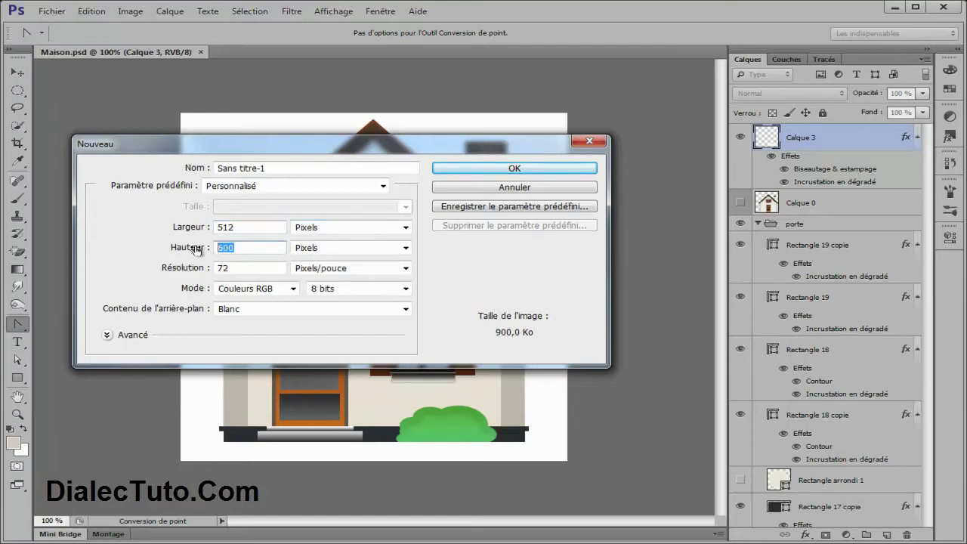
pyautogui.write('512')
pyautogui.doubleClick(225, 267)
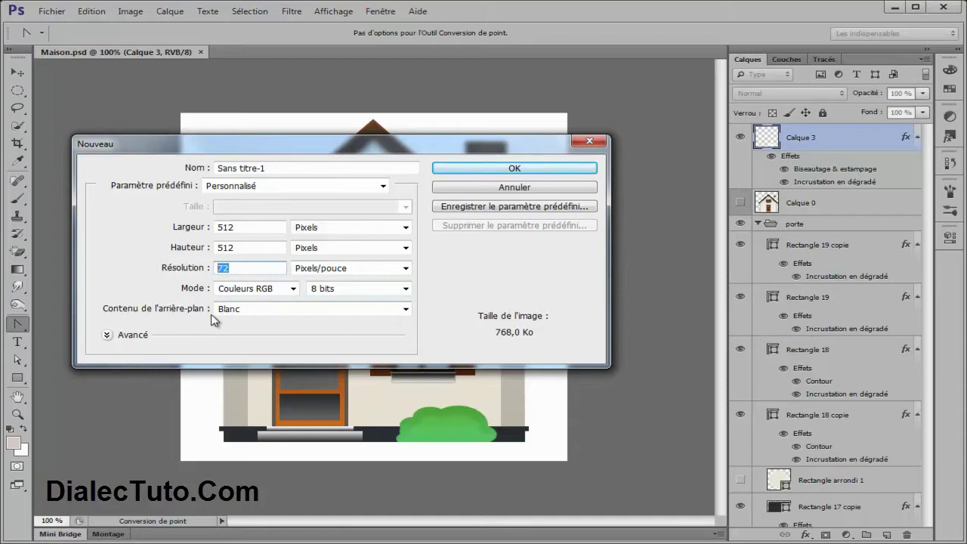
pyautogui.click(513, 169)
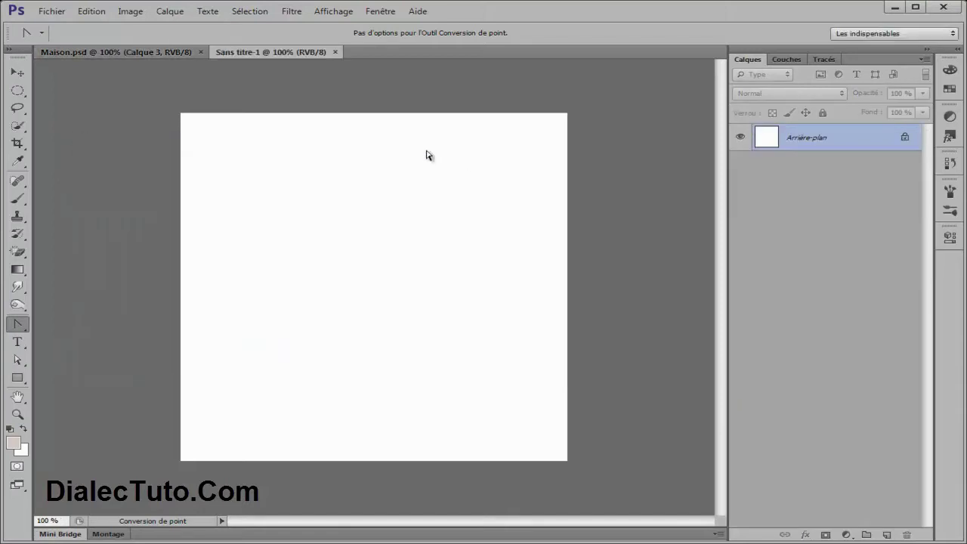
# Turn on Affichage > Afficher > Grille for the blank Sans titre-1 canvas
pyautogui.click(156, 55)
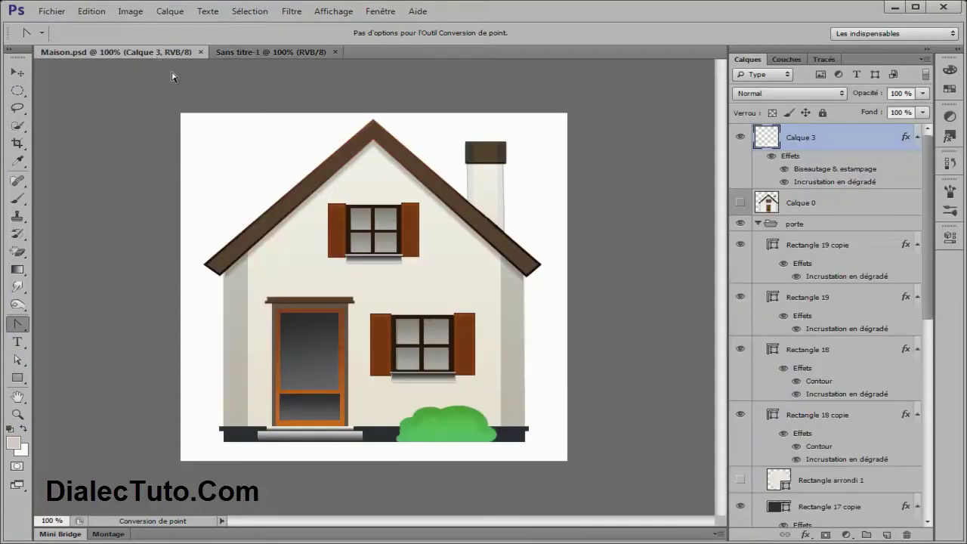
pyautogui.click(261, 54)
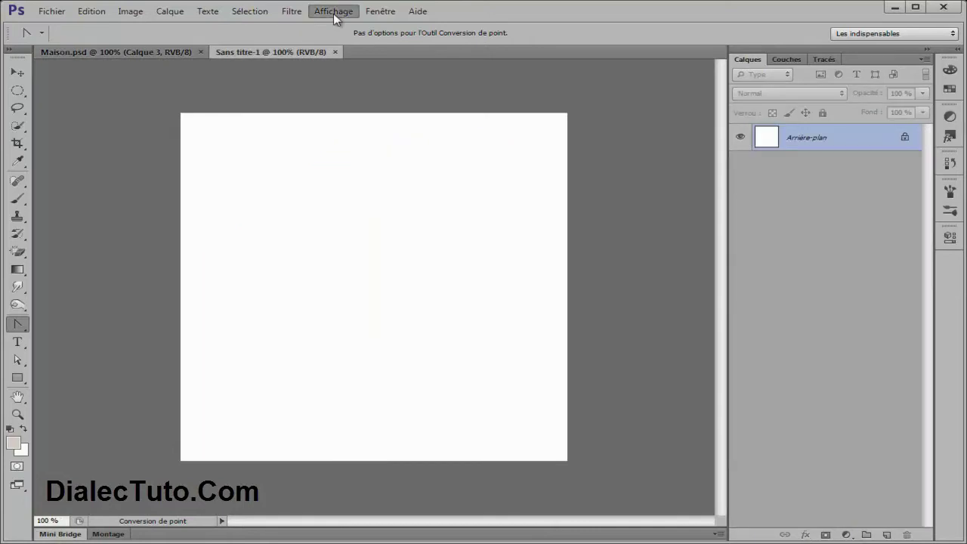
pyautogui.click(333, 12)
pyautogui.moveTo(339, 213)
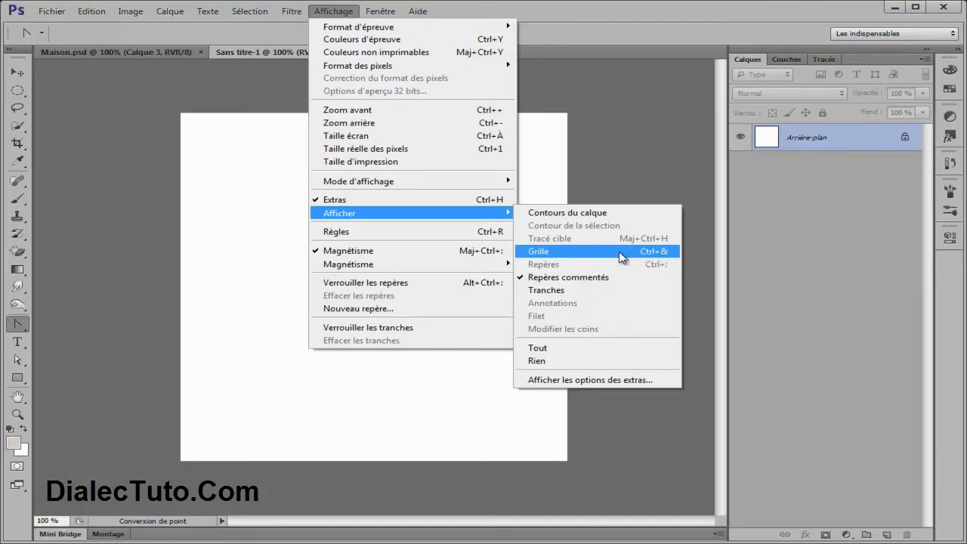
pyautogui.click(622, 257)
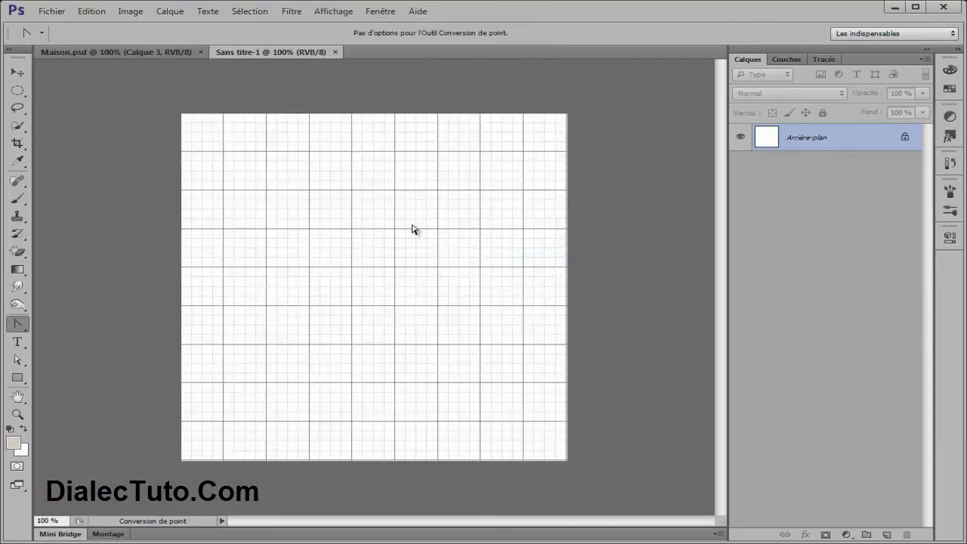
pyautogui.click(333, 11)
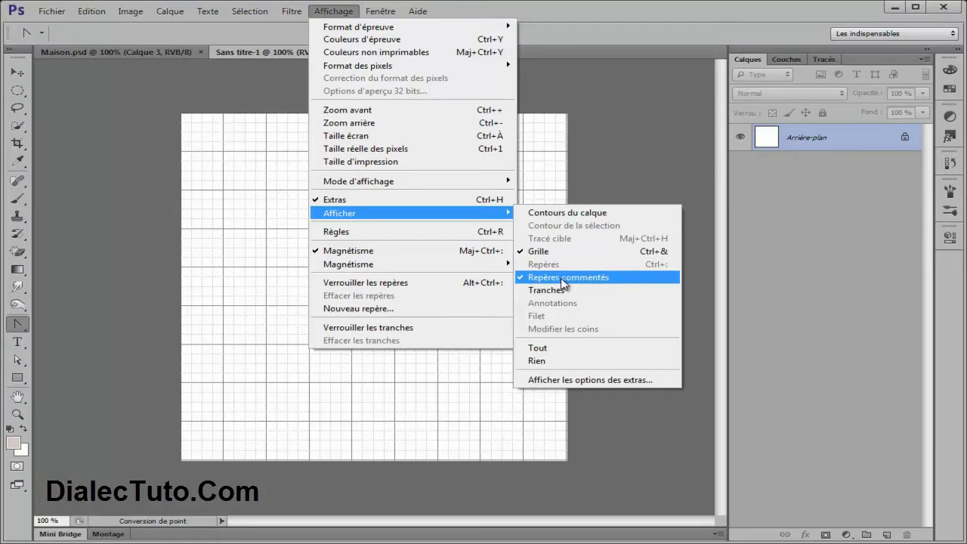
pyautogui.click(256, 243)
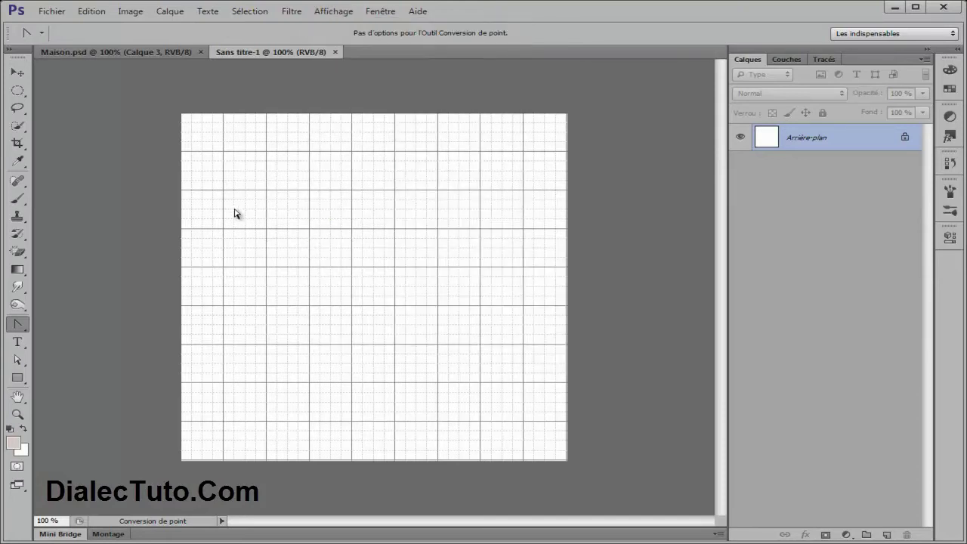
pyautogui.click(128, 53)
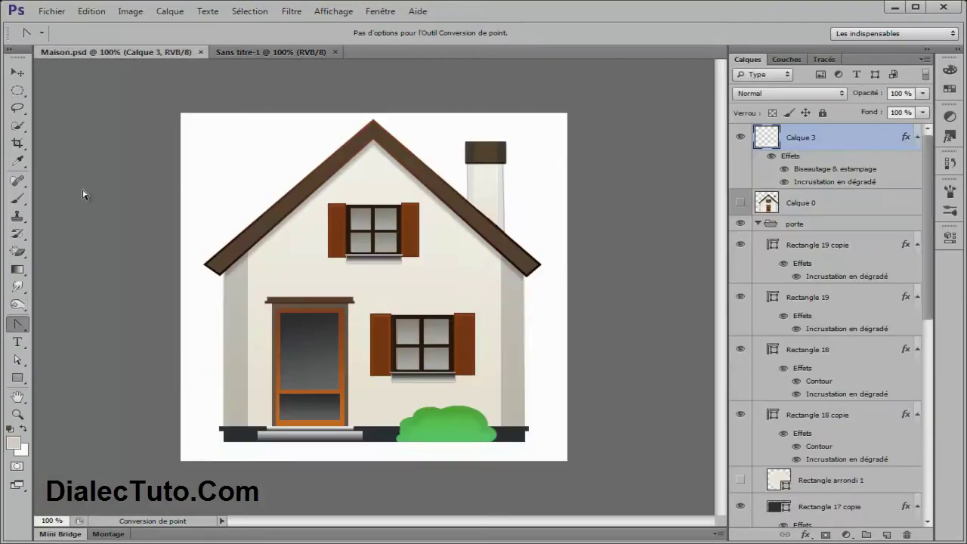
# Draw a 454 × 29 px rectangle across the middle of the Sans titre-1 canvas
pyautogui.click(18, 378)
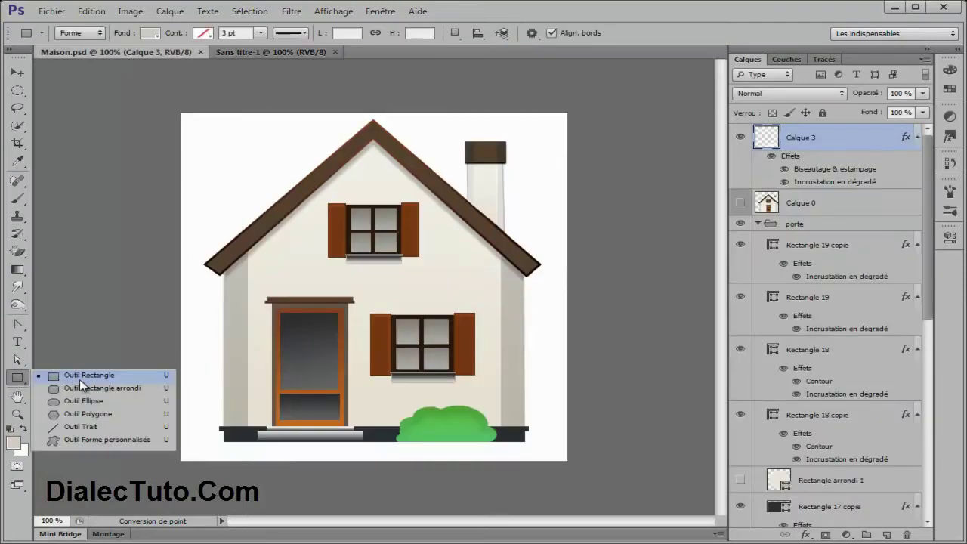
pyautogui.click(80, 380)
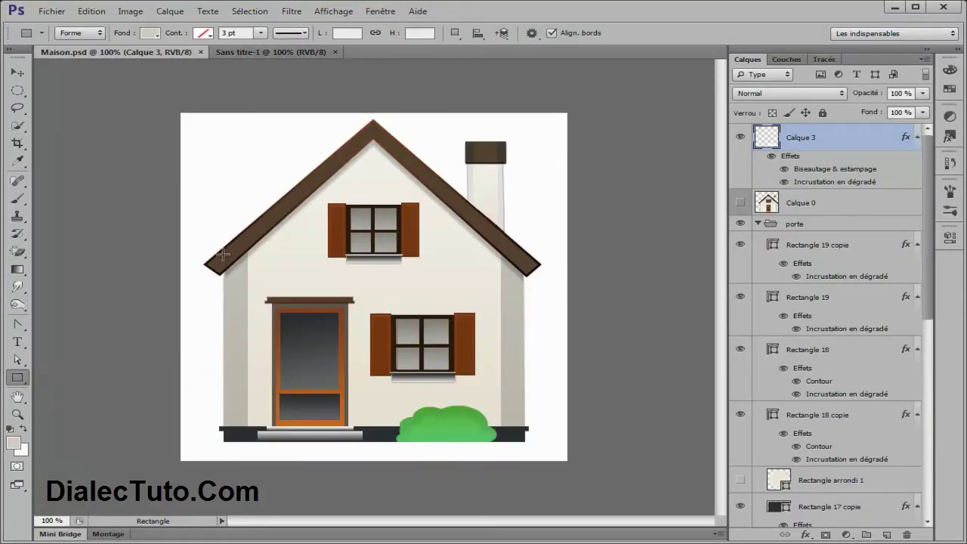
pyautogui.click(296, 51)
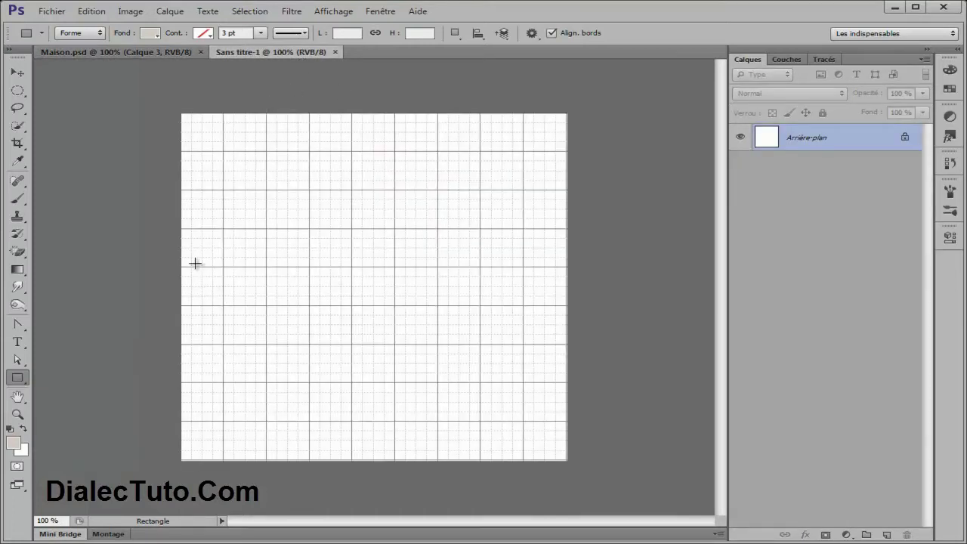
pyautogui.moveTo(200, 258); pyautogui.dragTo(545, 277)
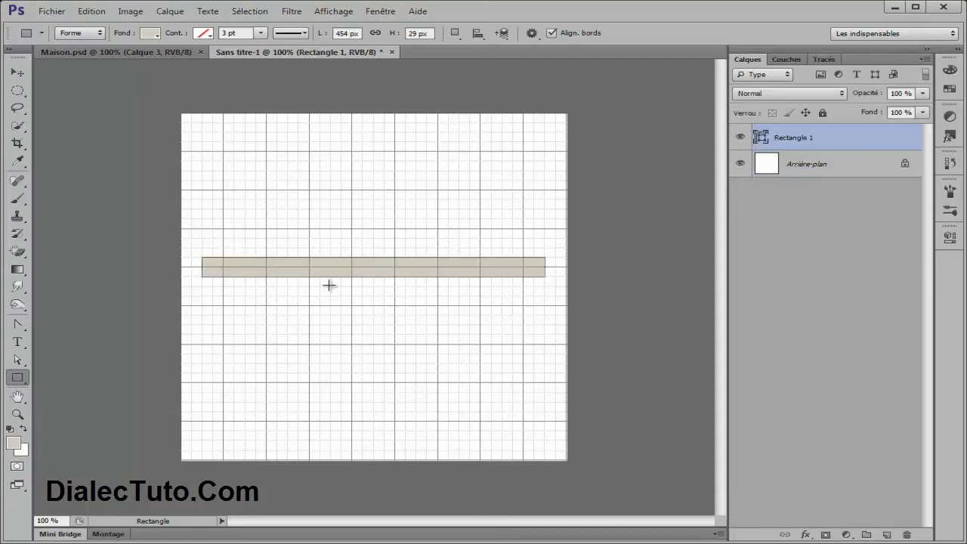
pyautogui.click(148, 52)
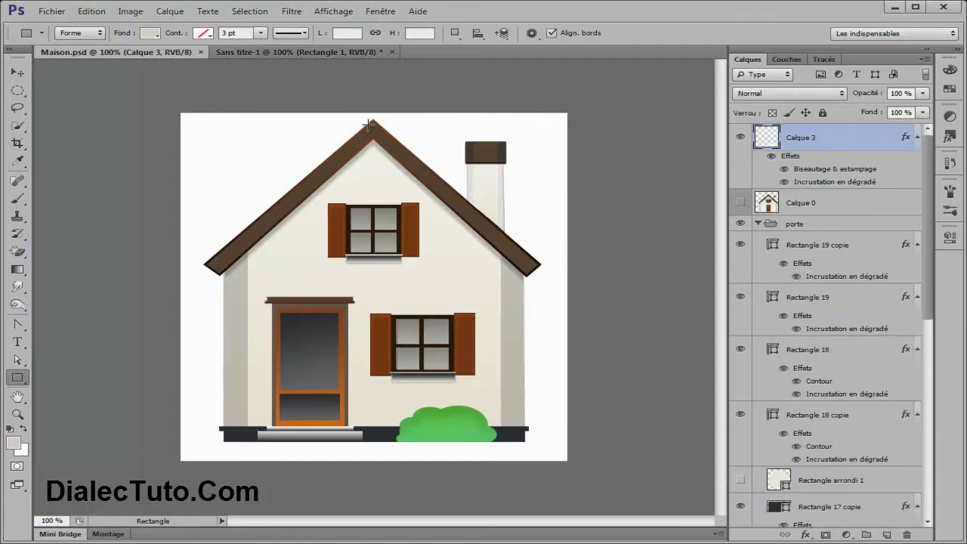
pyautogui.click(298, 53)
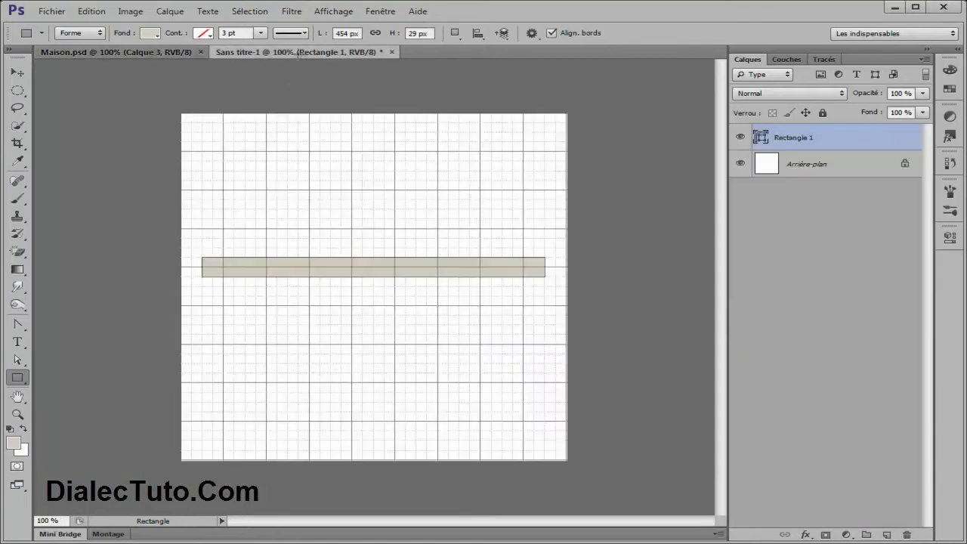
pyautogui.click(18, 324)
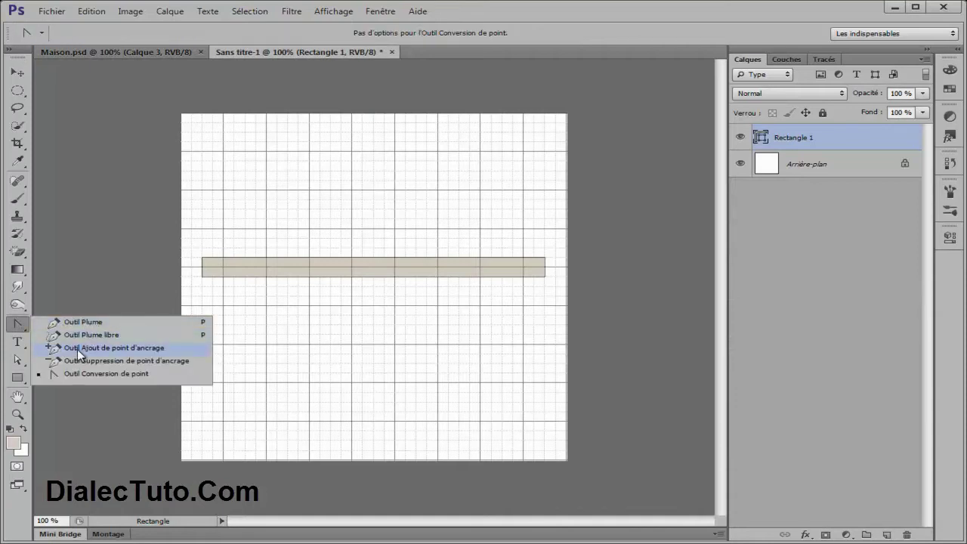
# Add a midpoint anchor to the rectangle's edge, trying and then undoing an upward arch
pyautogui.click(123, 350)
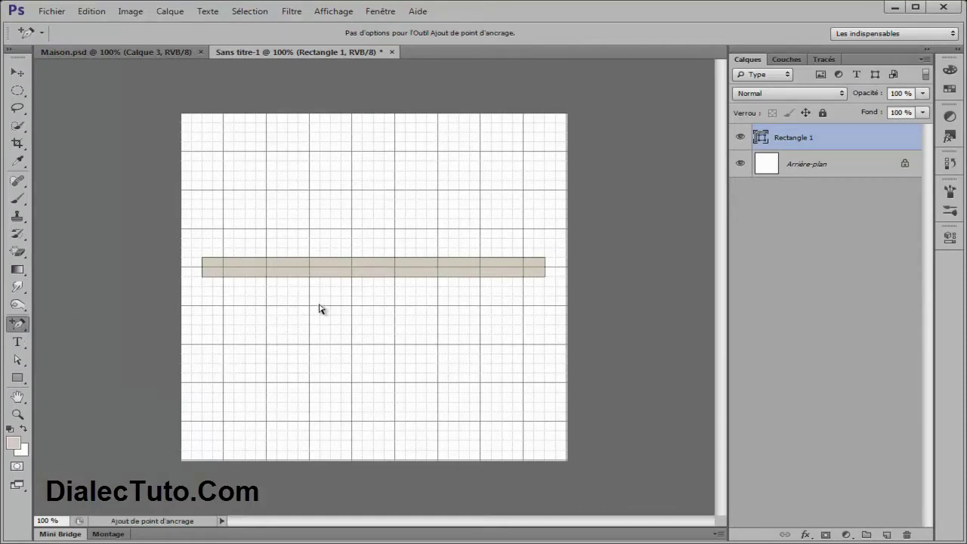
pyautogui.click(373, 277)
pyautogui.click(17, 360)
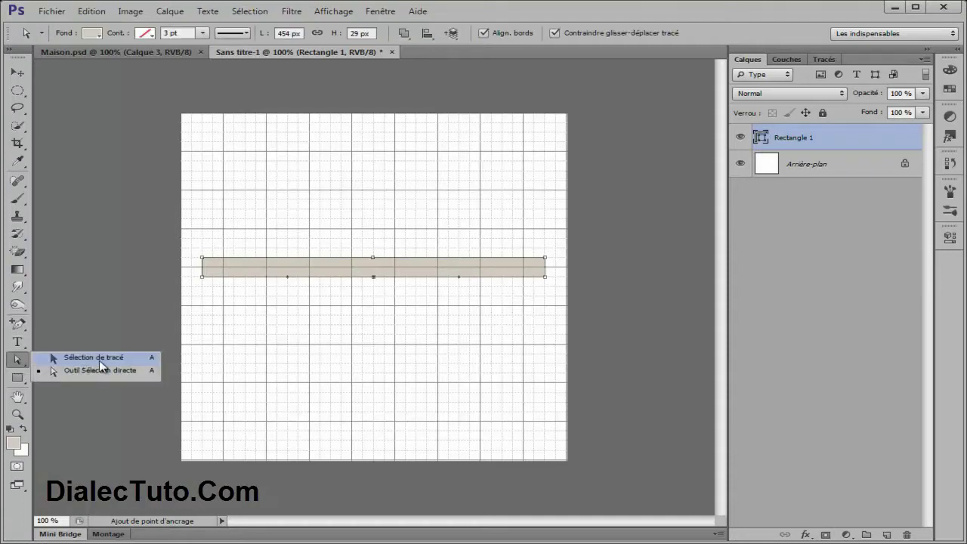
pyautogui.click(105, 371)
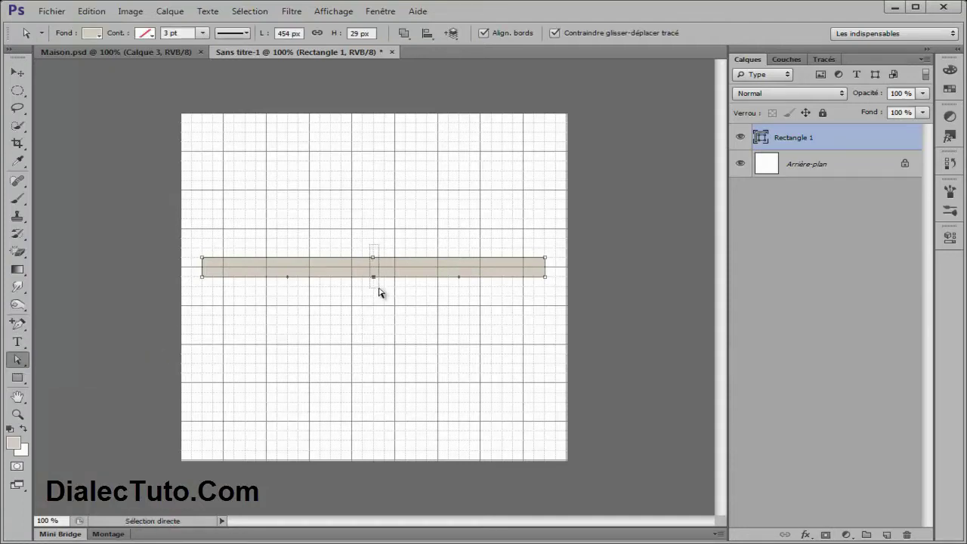
pyautogui.moveTo(378, 267); pyautogui.dragTo(373, 161)
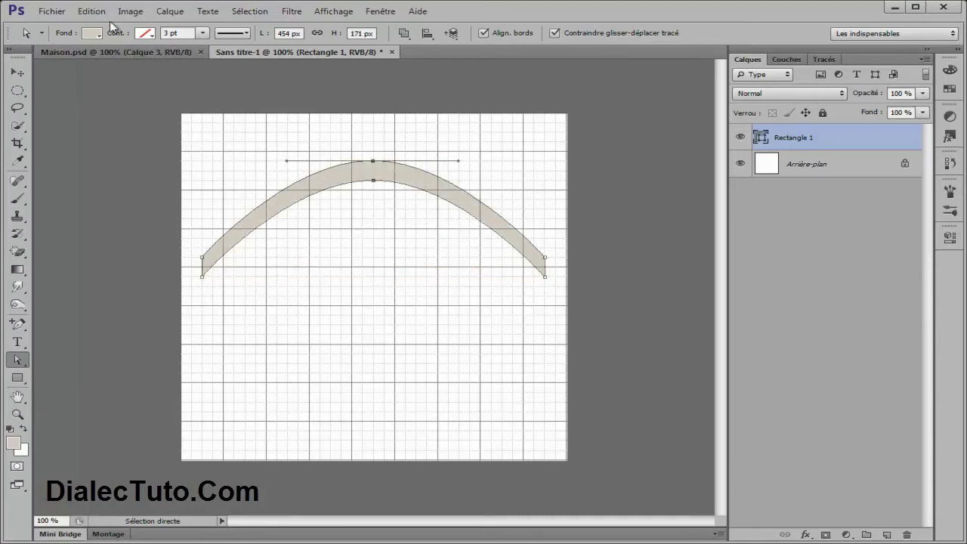
pyautogui.click(91, 11)
pyautogui.click(105, 24)
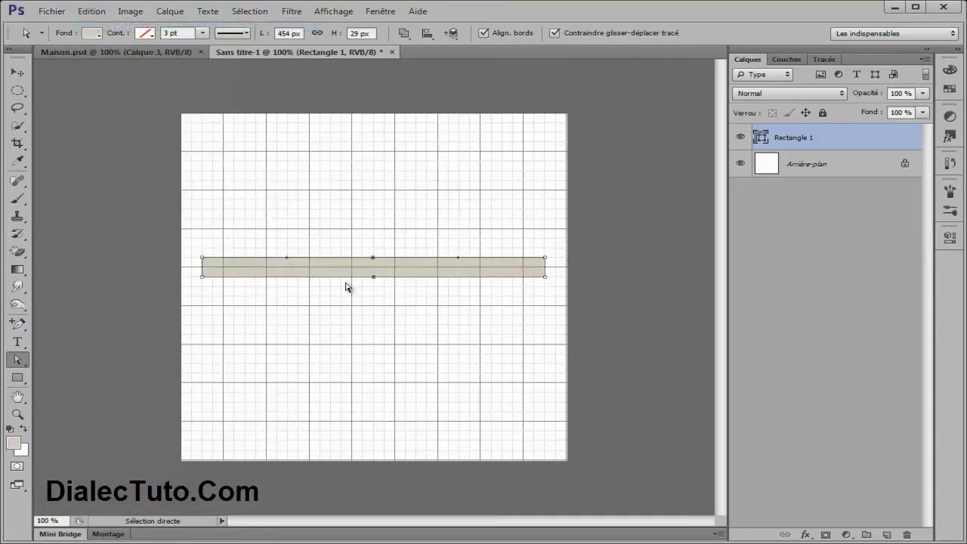
# Select the Direct Selection tool for editing individual anchor points
pyautogui.click(172, 53)
pyautogui.click(298, 52)
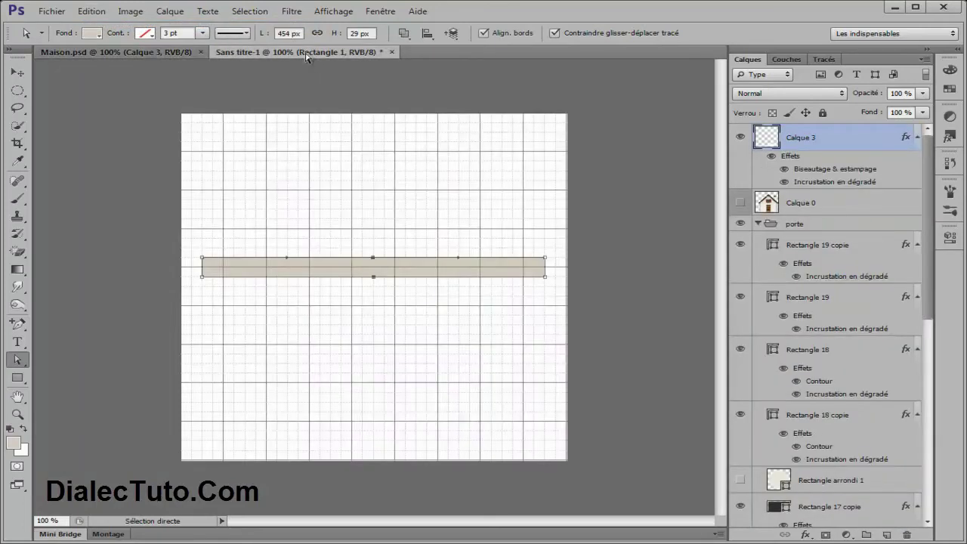
pyautogui.click(17, 324)
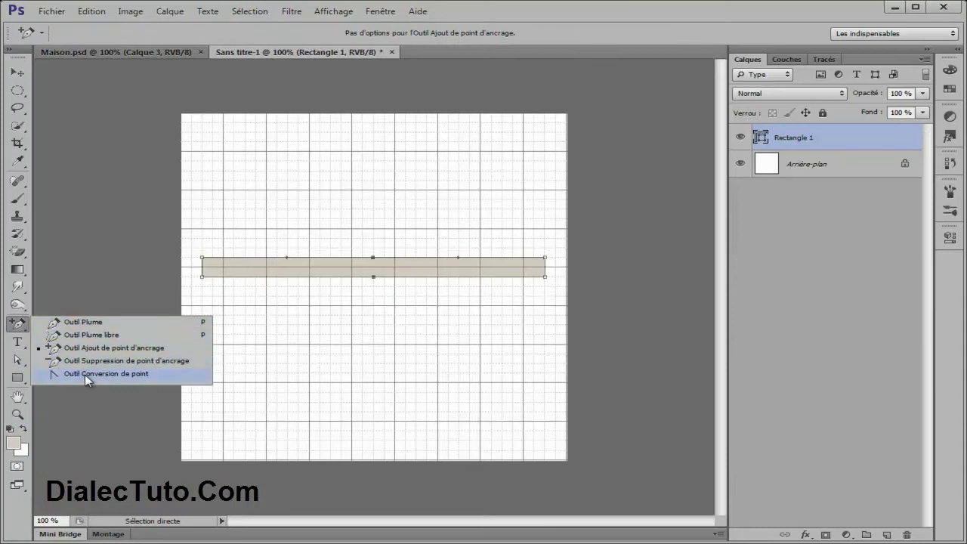
pyautogui.click(78, 375)
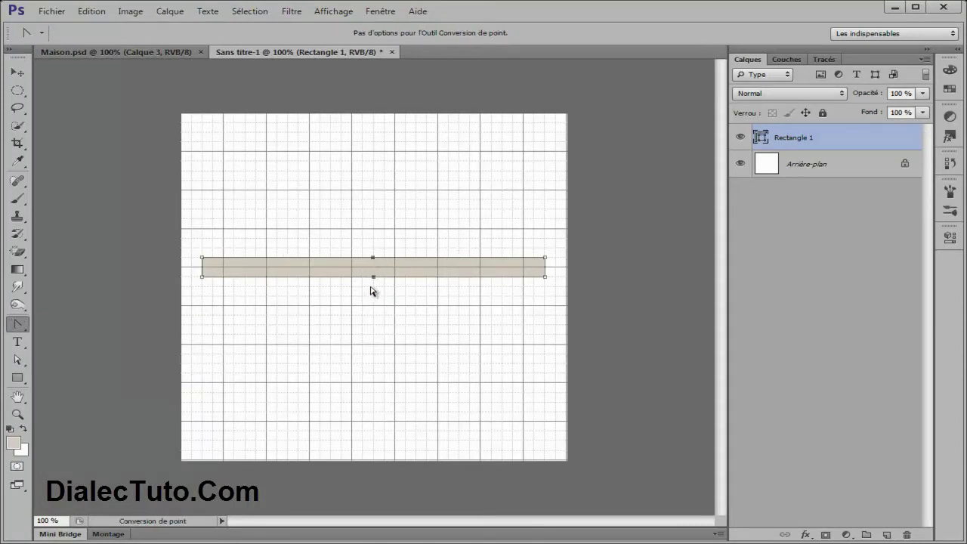
pyautogui.click(18, 359)
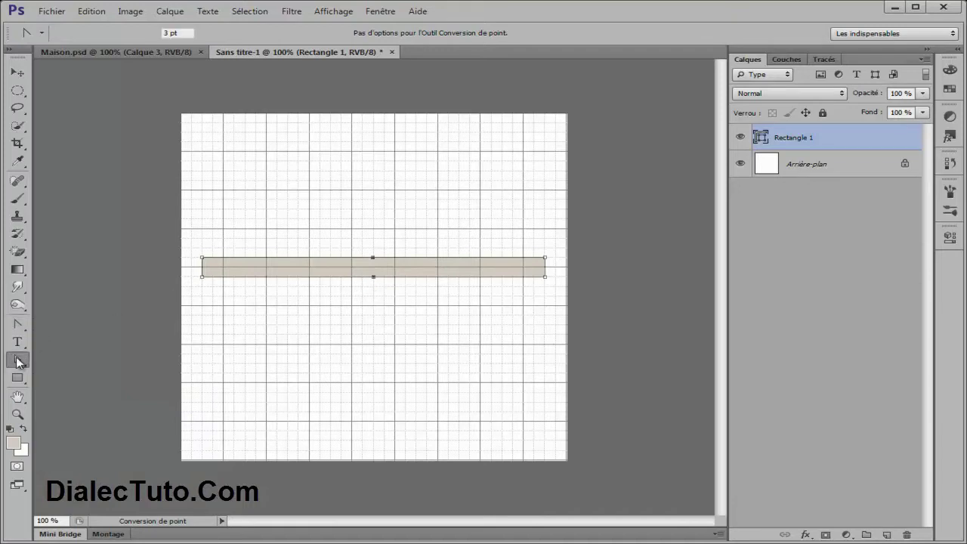
pyautogui.click(101, 371)
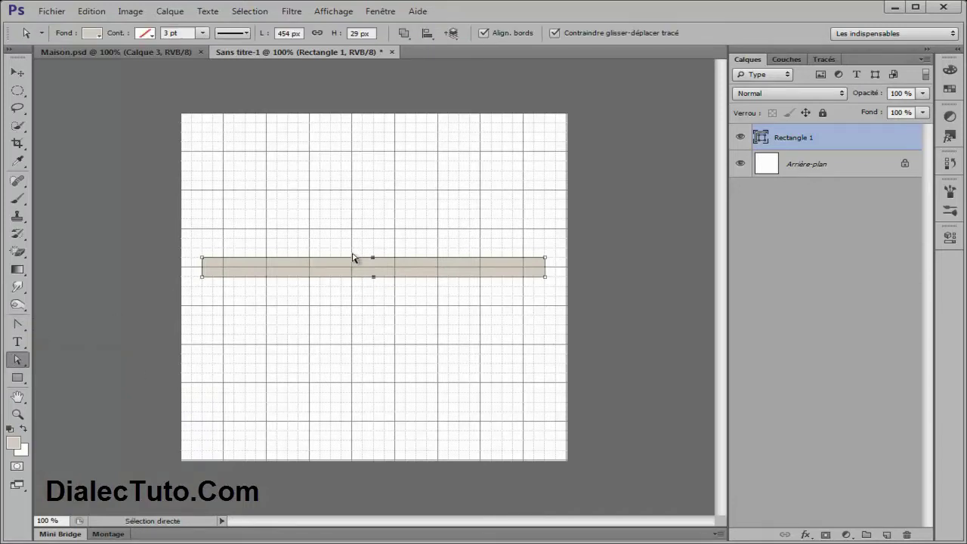
# Pull the bar's top-middle anchor up into a peak and angle both bottom corners inward
pyautogui.moveTo(373, 260); pyautogui.dragTo(370, 140)
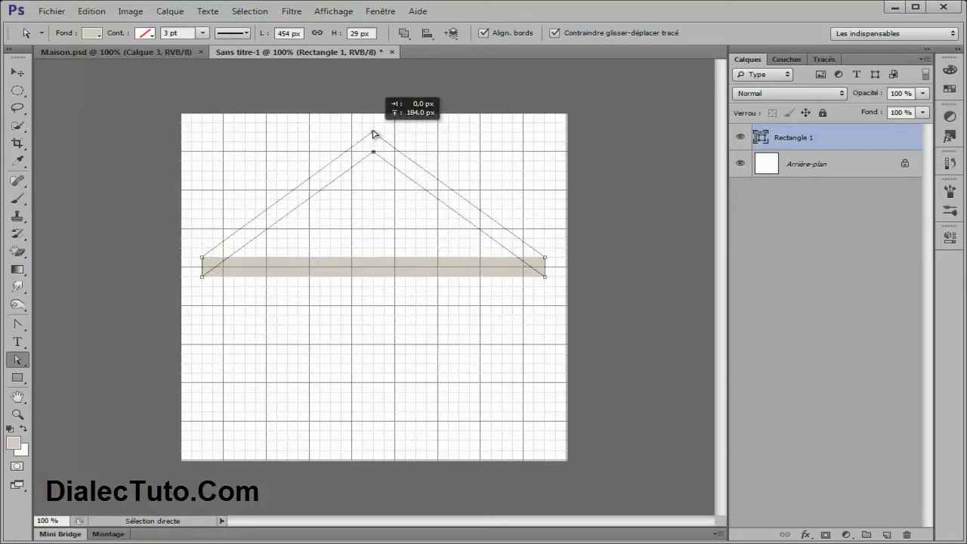
pyautogui.moveTo(371, 140); pyautogui.dragTo(372, 130)
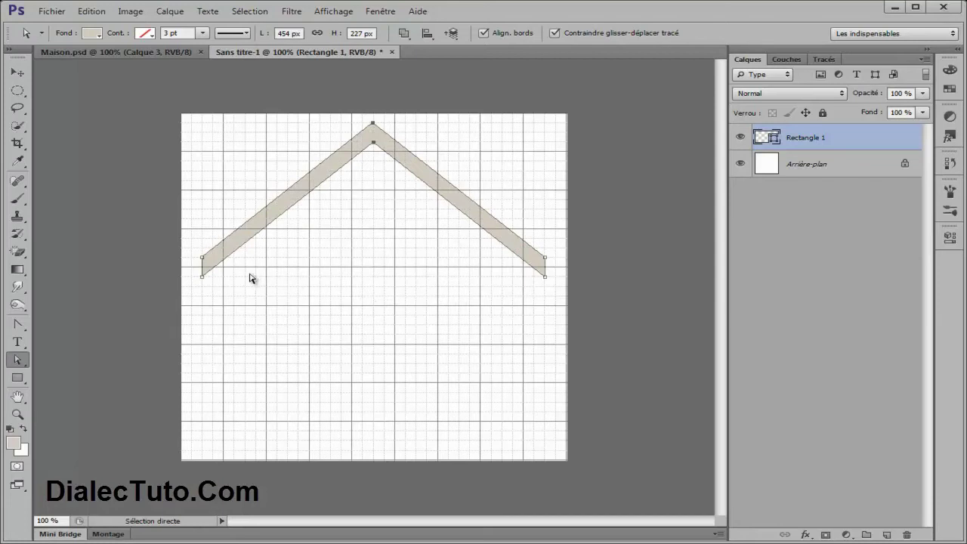
pyautogui.hotkey('ctrl', '+')
pyautogui.hotkey('ctrl', '+')
pyautogui.moveTo(196, 315)
pyautogui.mouseDown()
pyautogui.moveTo(470, 329)
pyautogui.moveTo(481, 362)
pyautogui.mouseUp()
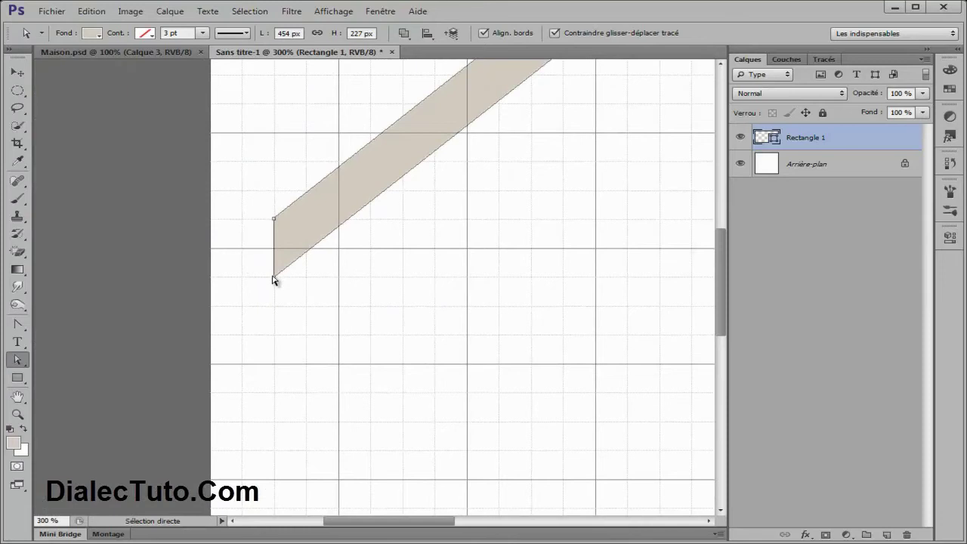
pyautogui.moveTo(275, 280); pyautogui.dragTo(306, 249)
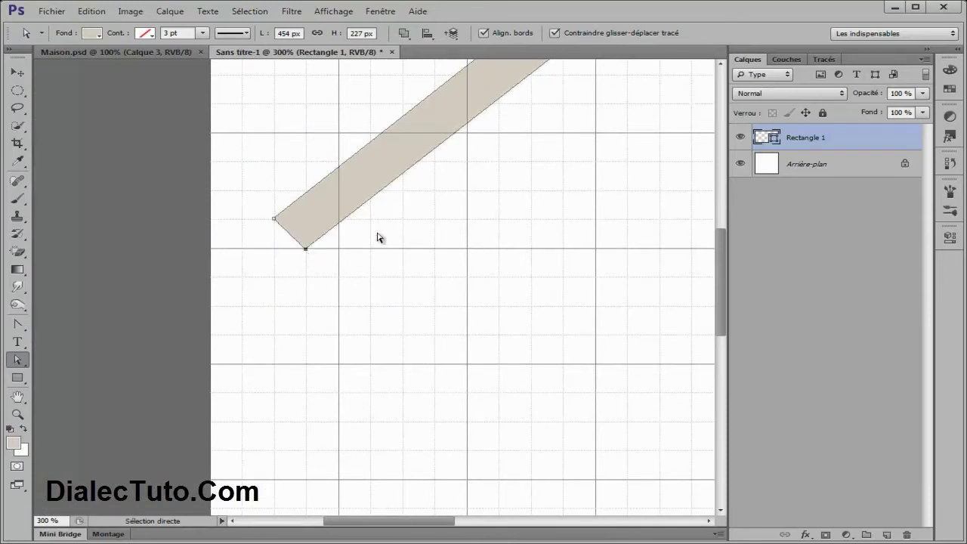
pyautogui.hscroll(3, 539, 275)
pyautogui.hscroll(5, 620, 294)
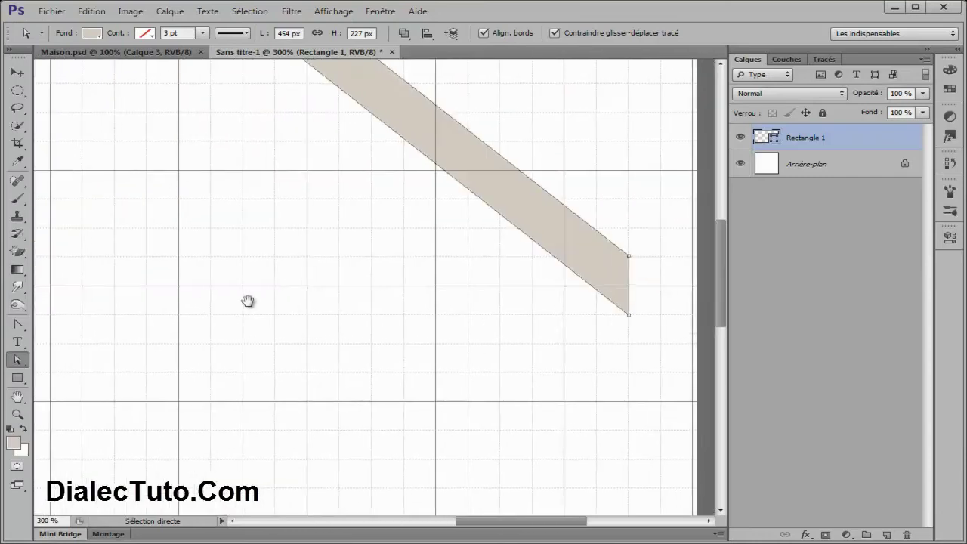
pyautogui.hscroll(1, 249, 300)
pyautogui.moveTo(560, 317); pyautogui.dragTo(527, 289)
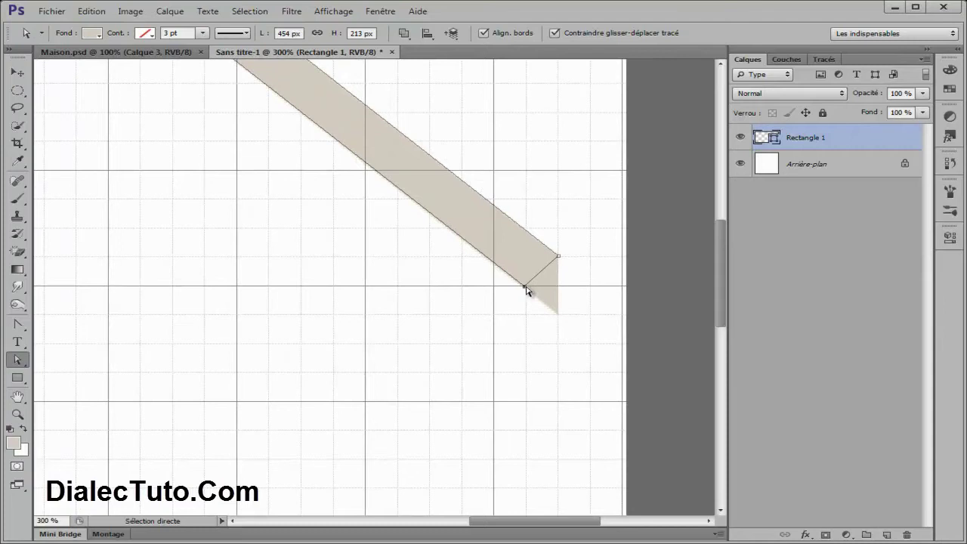
pyautogui.hotkey('ctrl', '1')
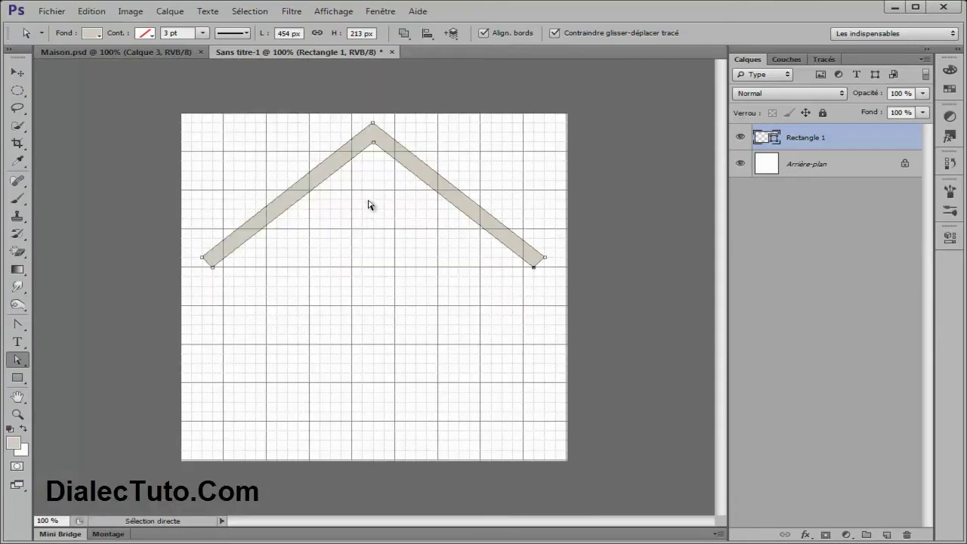
# Set the roof shape's fill colour to brown #986e45
pyautogui.doubleClick(762, 138)
pyautogui.click(801, 254)
pyautogui.doubleClick(766, 140)
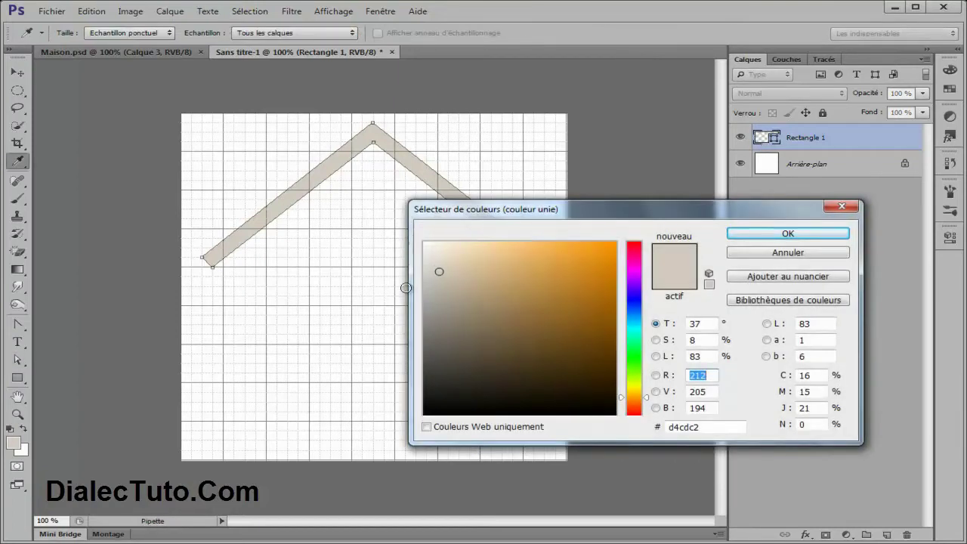
pyautogui.click(577, 353)
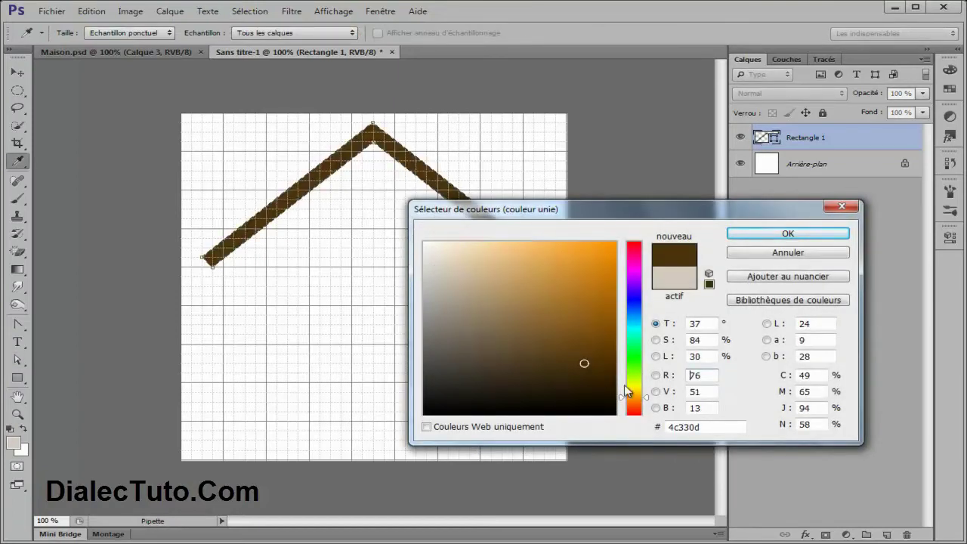
pyautogui.click(581, 357)
pyautogui.moveTo(581, 357); pyautogui.dragTo(562, 334)
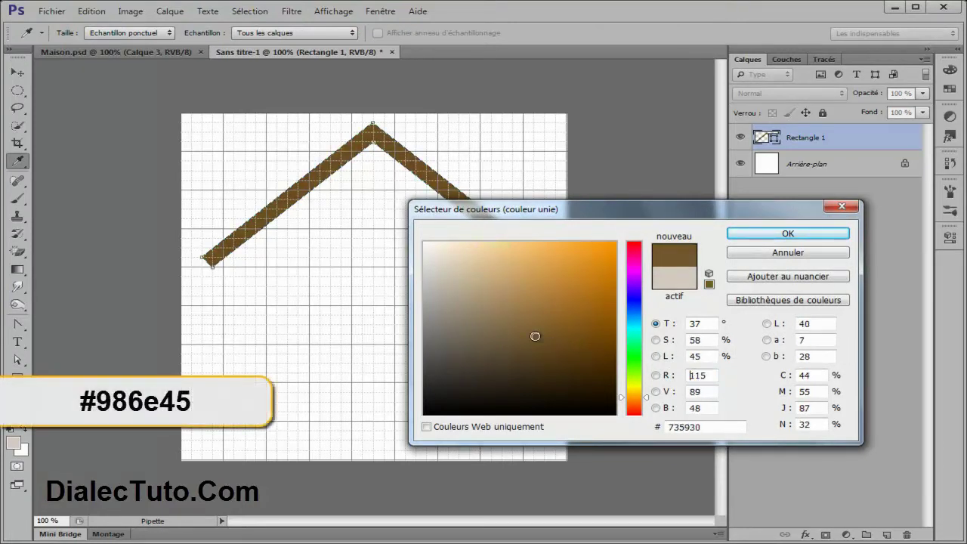
pyautogui.moveTo(561, 334)
pyautogui.mouseDown()
pyautogui.moveTo(541, 334)
pyautogui.moveTo(525, 302)
pyautogui.mouseUp()
pyautogui.click(646, 401)
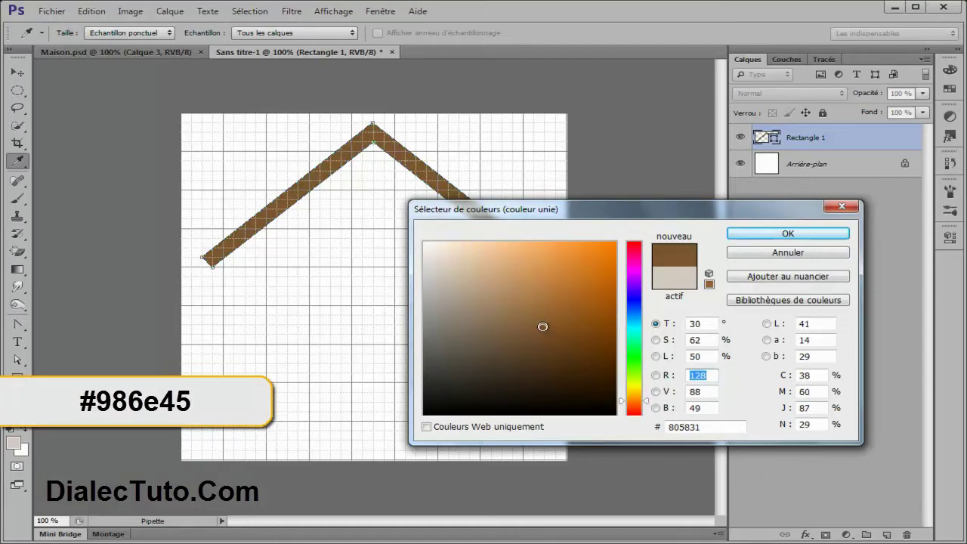
pyautogui.write('986e45')
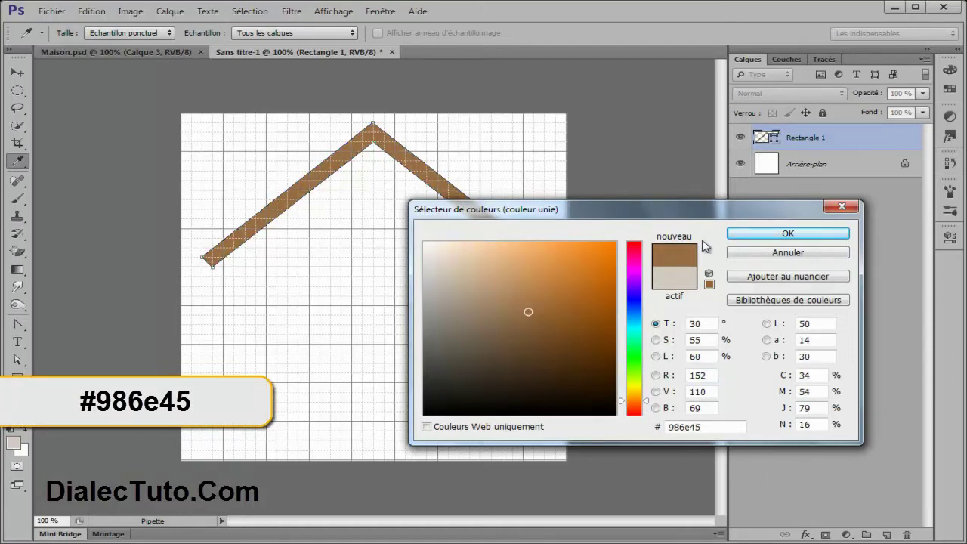
pyautogui.click(788, 234)
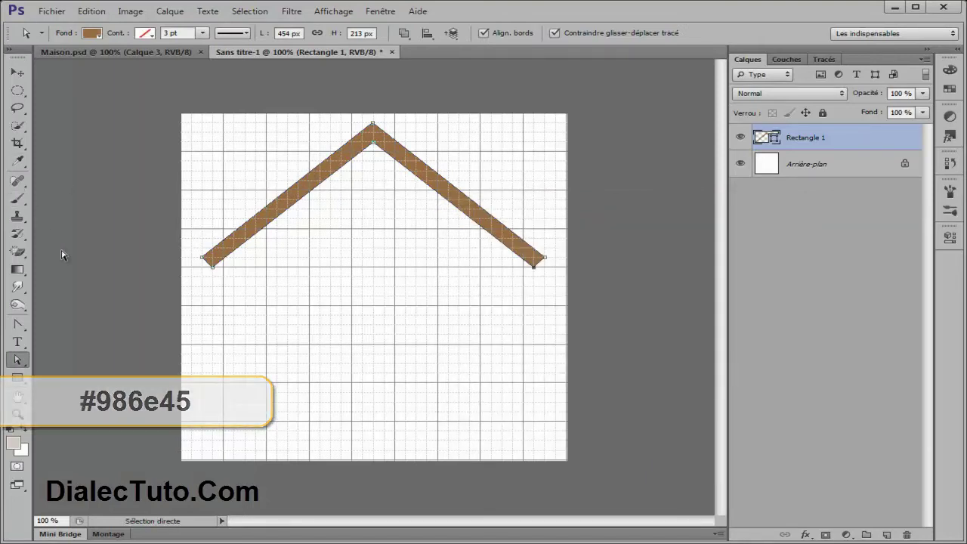
# Draw a wall rectangle beneath the roof and extend it downward
pyautogui.moveTo(17, 377); pyautogui.dragTo(79, 382)
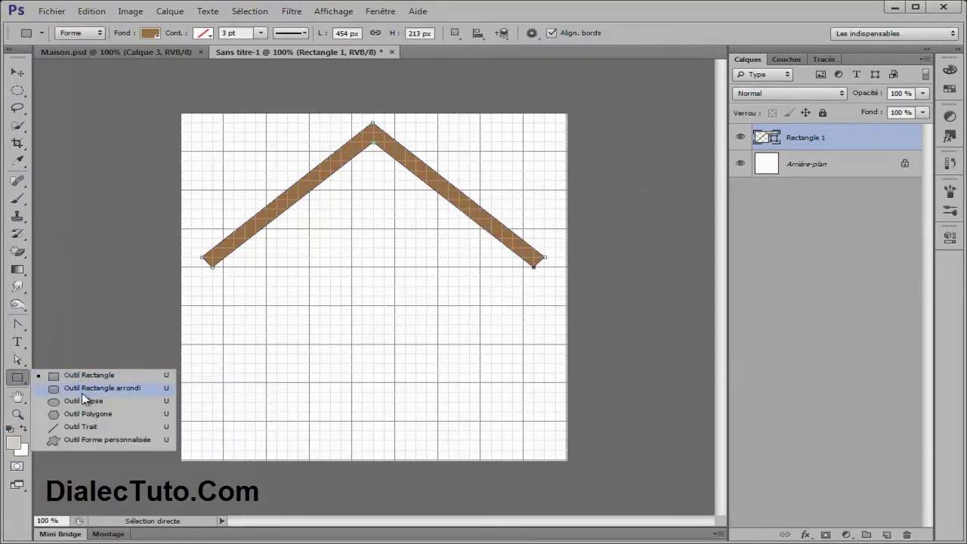
pyautogui.click(83, 375)
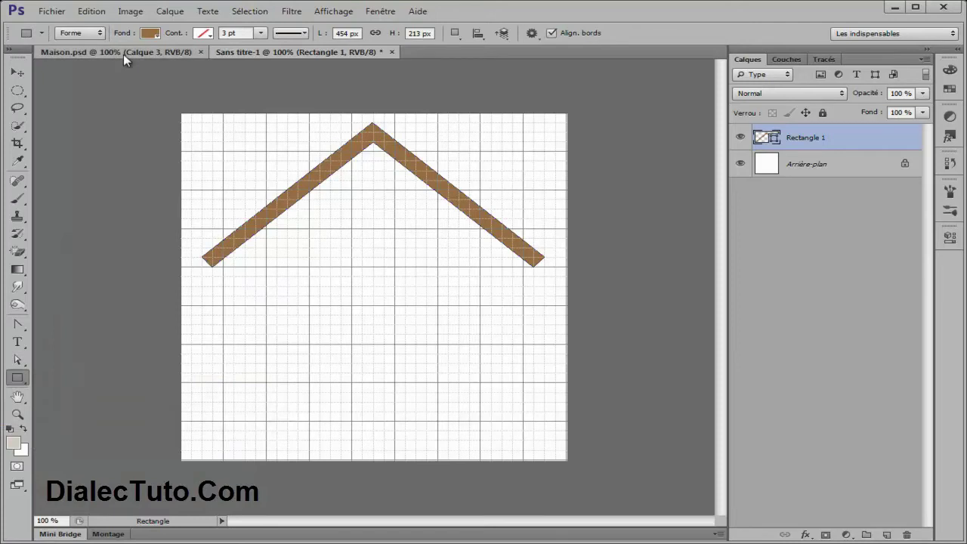
pyautogui.click(123, 54)
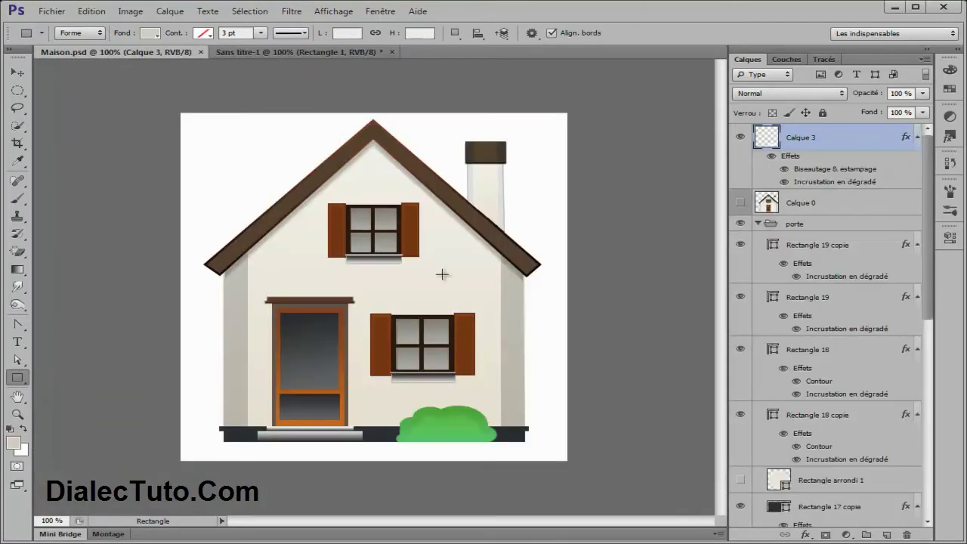
pyautogui.click(269, 53)
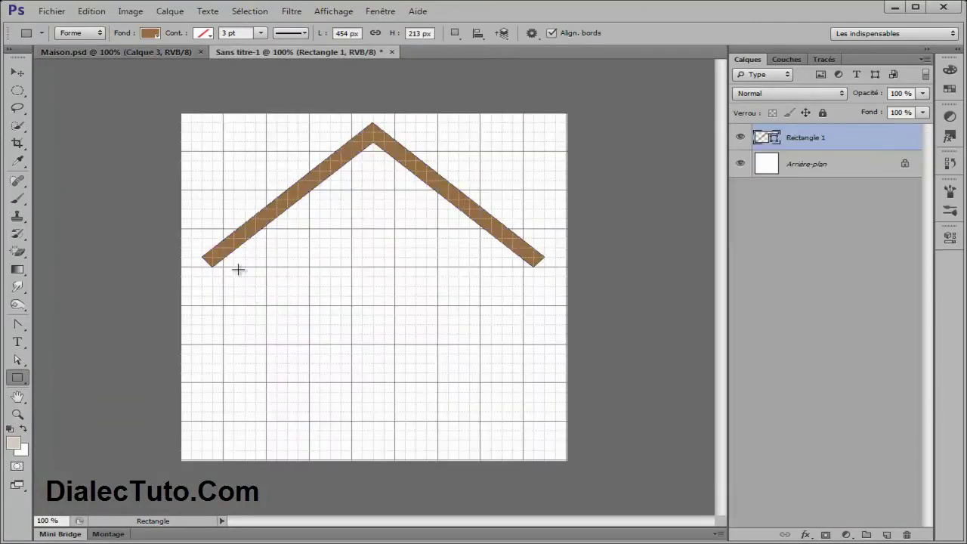
pyautogui.moveTo(234, 248); pyautogui.dragTo(512, 344)
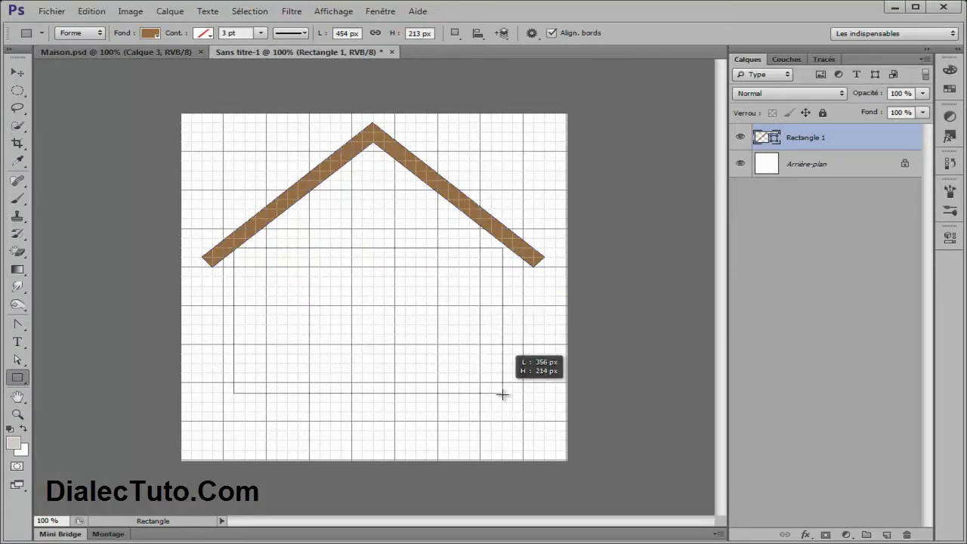
pyautogui.moveTo(513, 344); pyautogui.dragTo(513, 420)
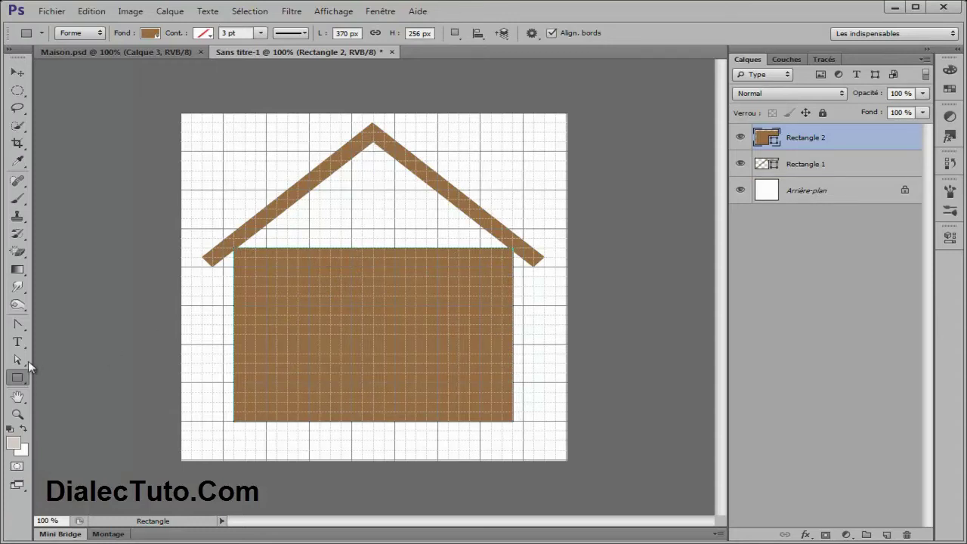
# Add a top-middle anchor to the wall and raise it to the roof peak
pyautogui.moveTo(18, 323); pyautogui.dragTo(102, 351)
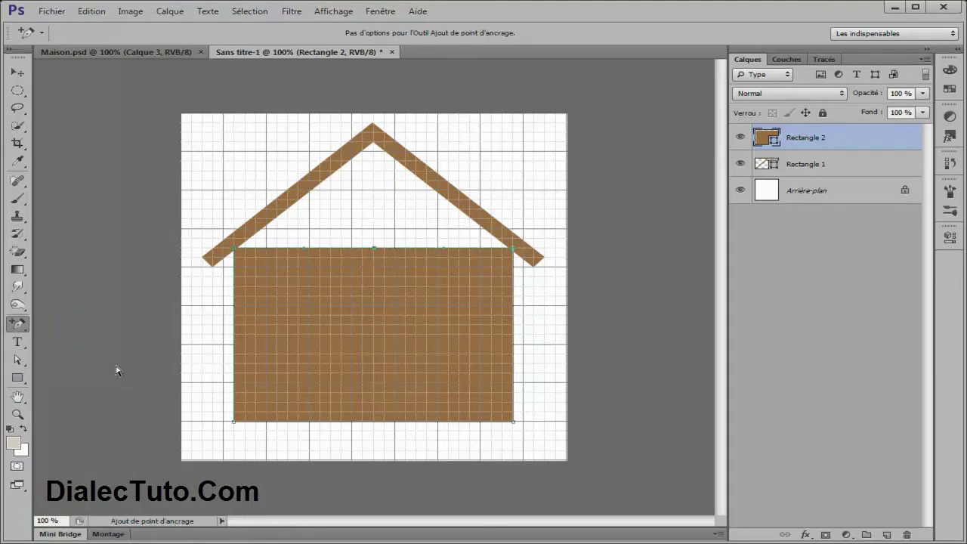
pyautogui.click(18, 361)
pyautogui.moveTo(17, 324)
pyautogui.mouseDown()
pyautogui.moveTo(71, 345)
pyautogui.moveTo(87, 374)
pyautogui.mouseUp()
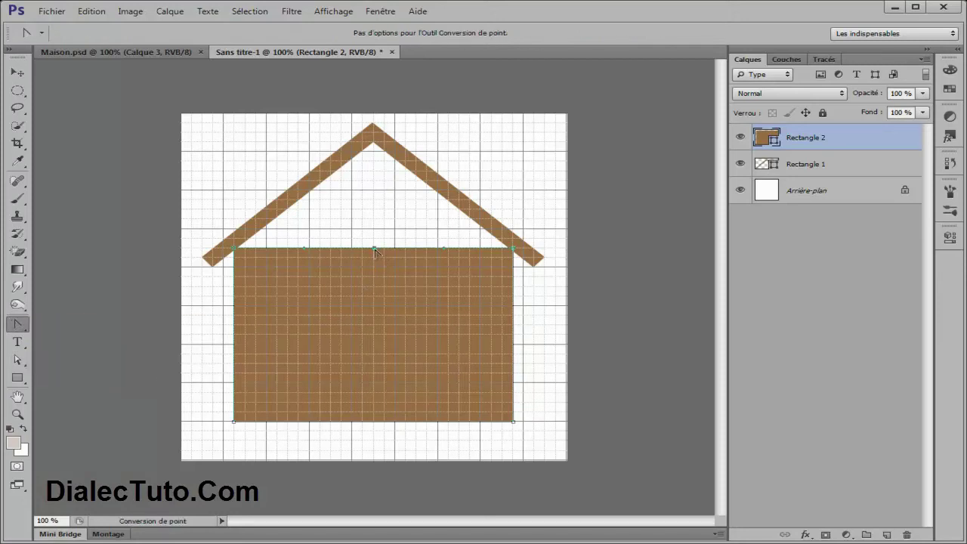
pyautogui.moveTo(18, 361); pyautogui.dragTo(76, 367)
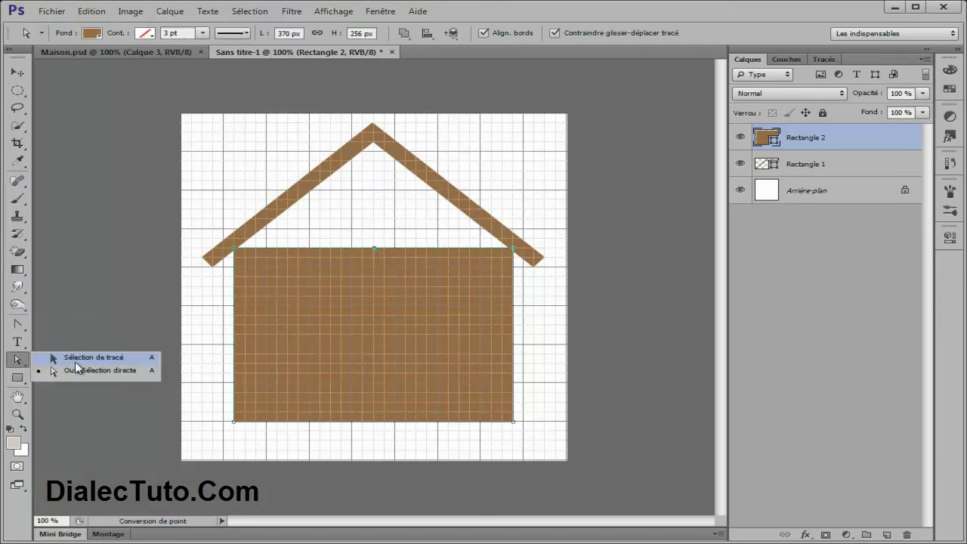
pyautogui.click(88, 374)
pyautogui.moveTo(375, 252); pyautogui.dragTo(376, 144)
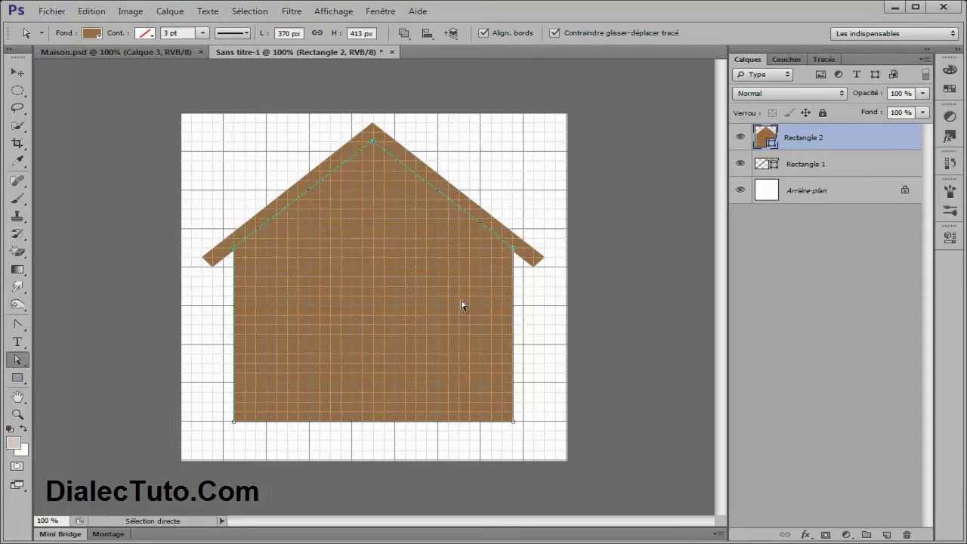
pyautogui.click(130, 51)
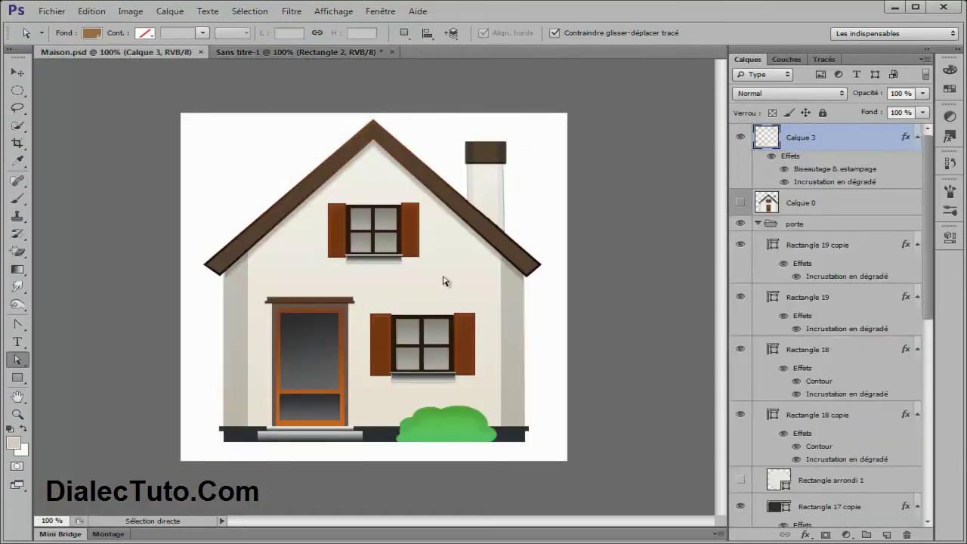
pyautogui.click(324, 53)
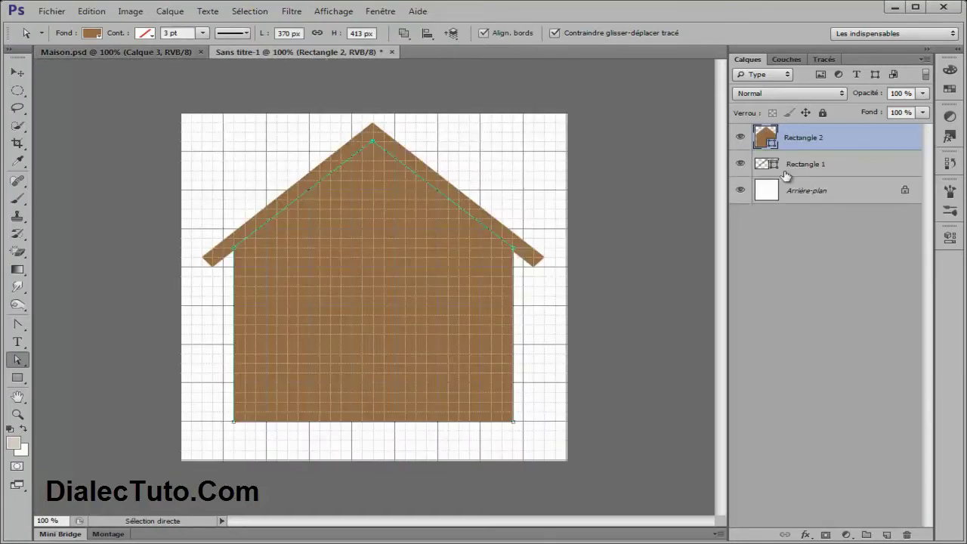
# Add a Gradient Overlay layer style to the wall shape, Rectangle 2
pyautogui.doubleClick(882, 144)
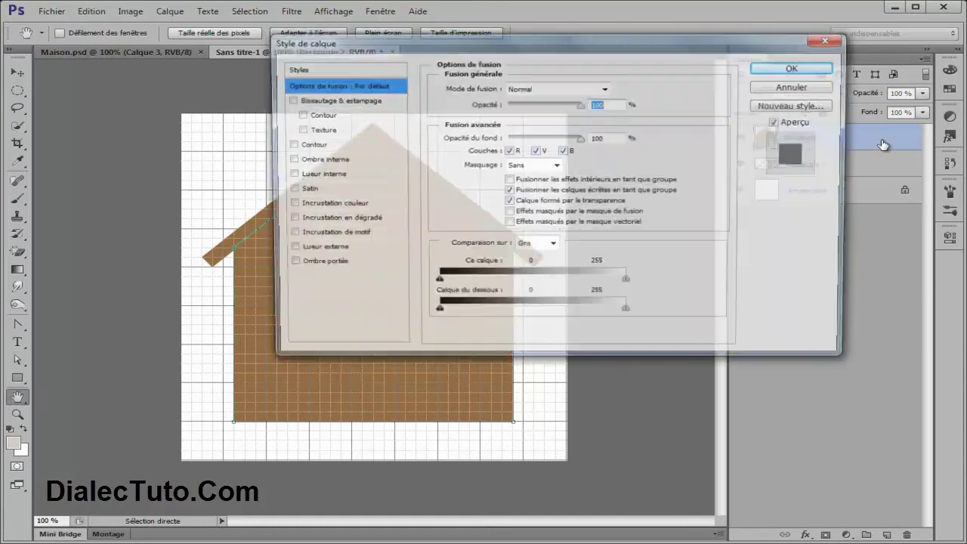
pyautogui.moveTo(591, 85)
pyautogui.mouseDown()
pyautogui.moveTo(598, 141)
pyautogui.moveTo(654, 120)
pyautogui.mouseUp()
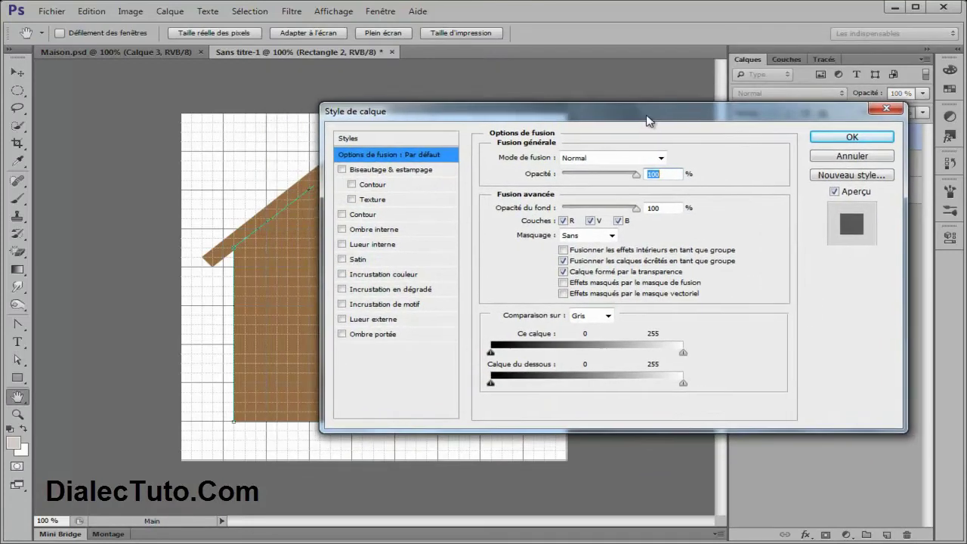
pyautogui.click(387, 293)
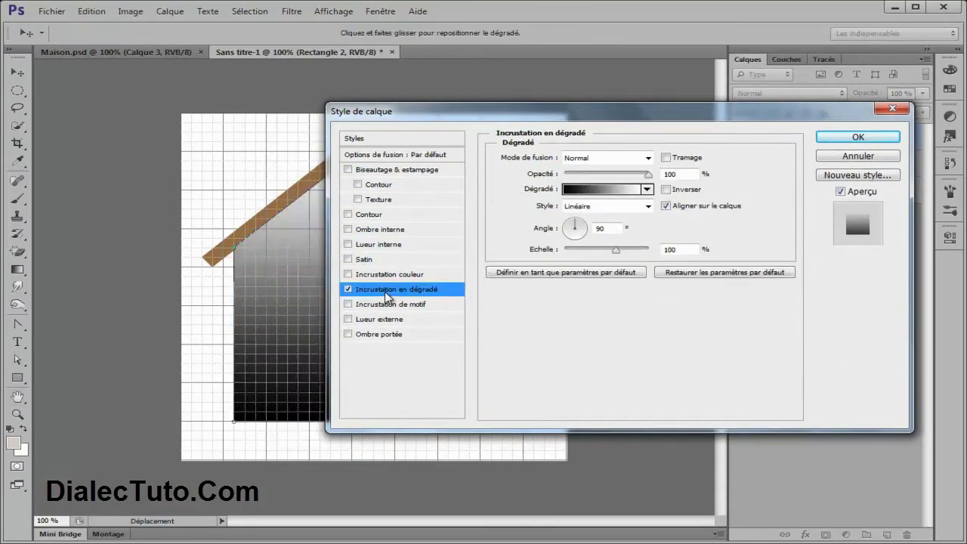
pyautogui.click(605, 189)
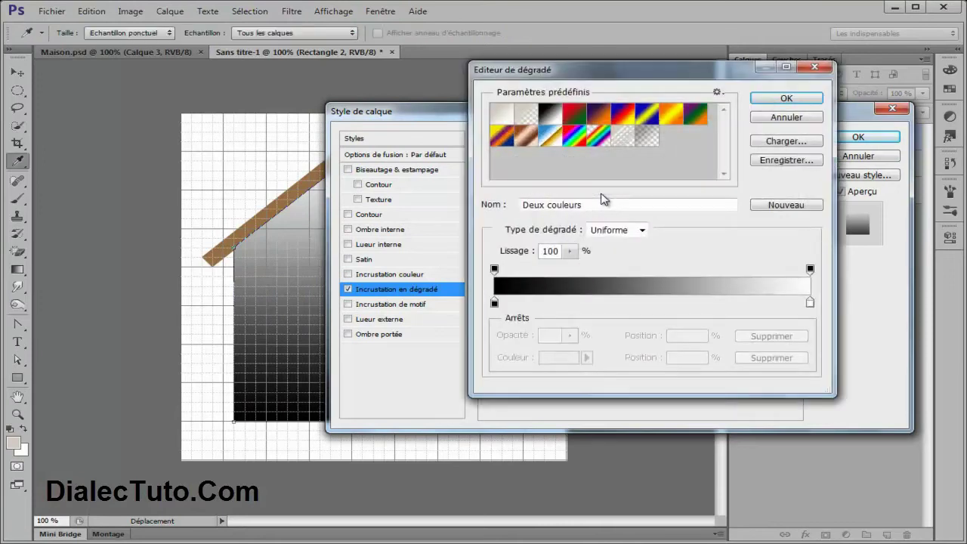
# Set the gradient's colour stop to beige e9dfc8 and apply the overlay
pyautogui.click(495, 303)
pyautogui.click(558, 360)
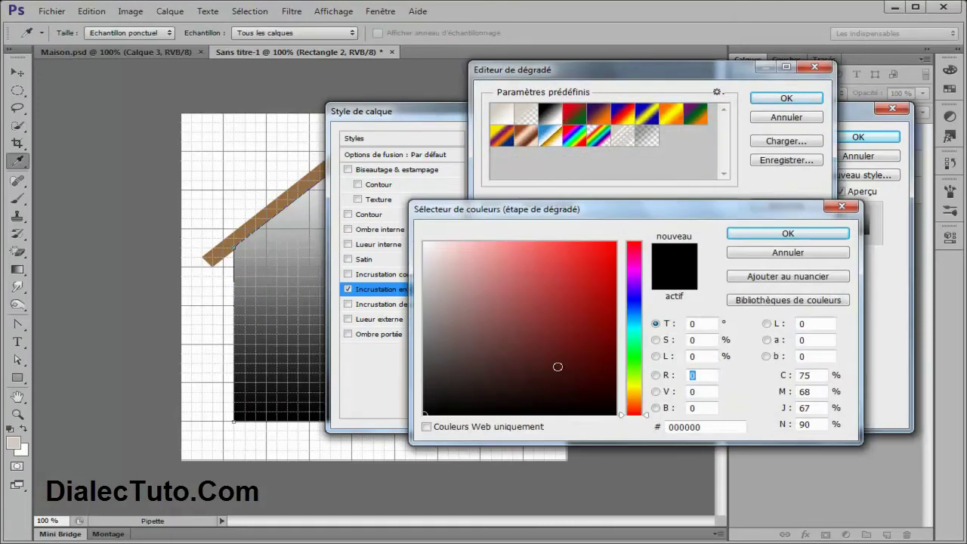
pyautogui.moveTo(649, 420); pyautogui.dragTo(648, 394)
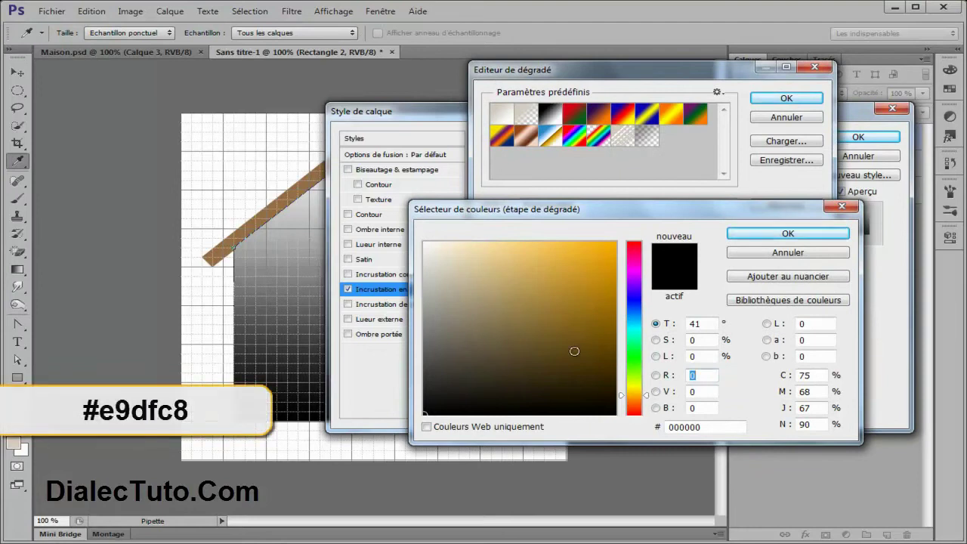
pyautogui.click(461, 265)
pyautogui.write('e9dfc8')
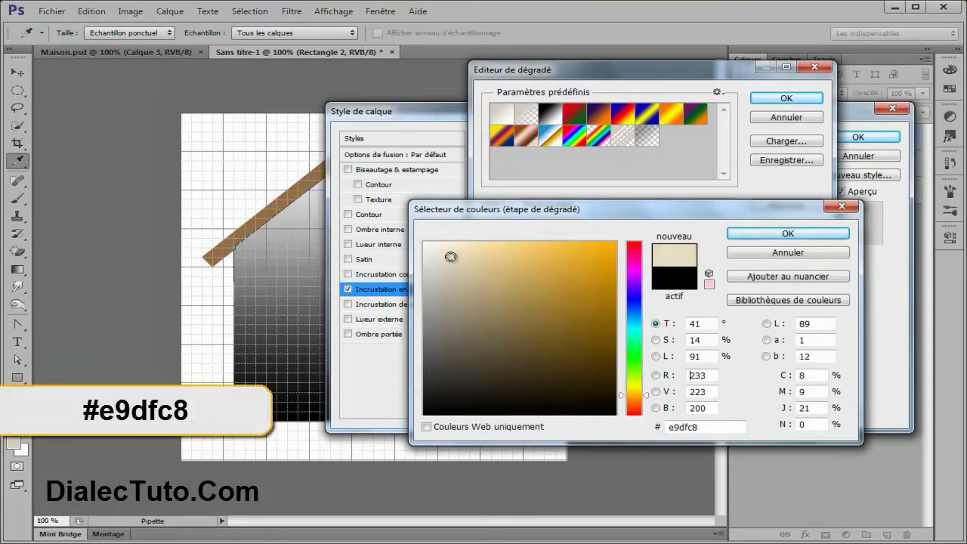
pyautogui.click(766, 234)
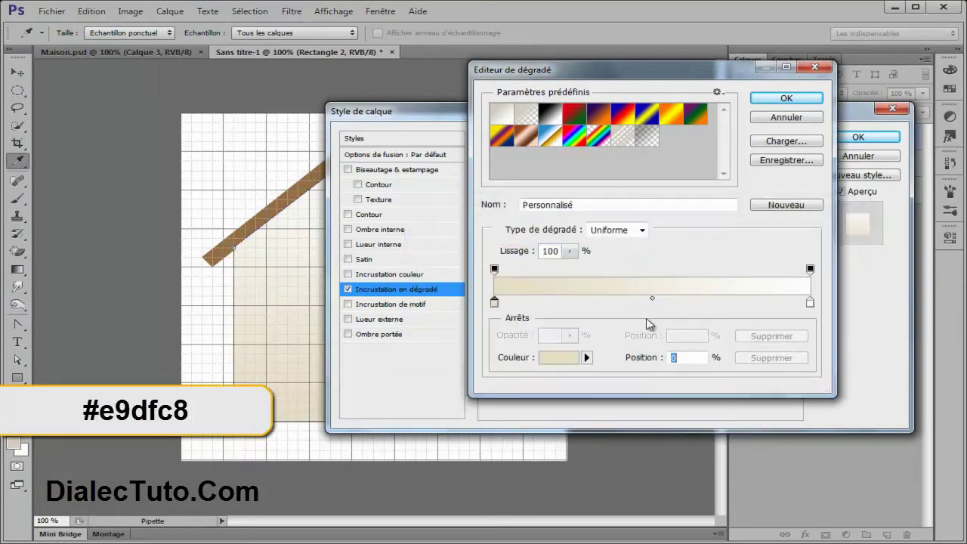
pyautogui.click(787, 98)
pyautogui.moveTo(578, 118); pyautogui.dragTo(461, 180)
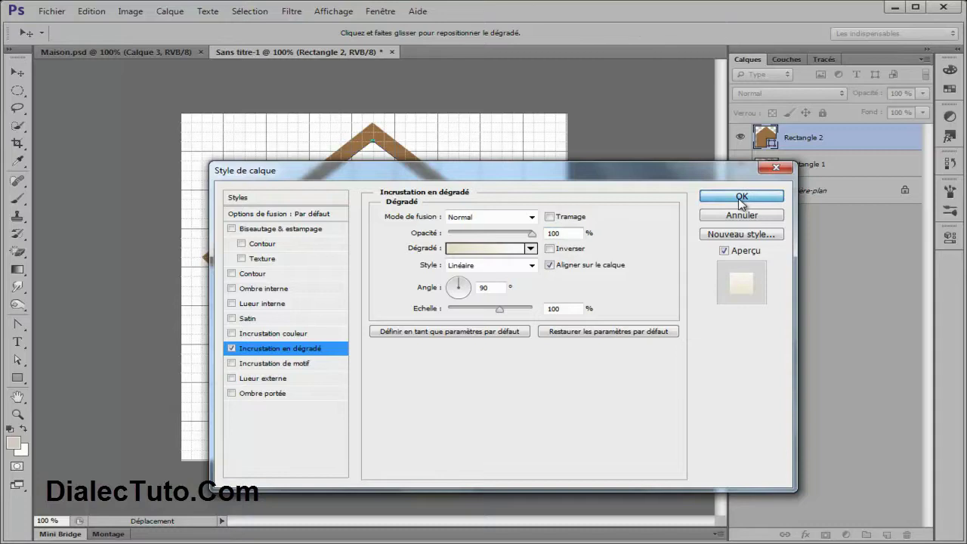
pyautogui.click(741, 200)
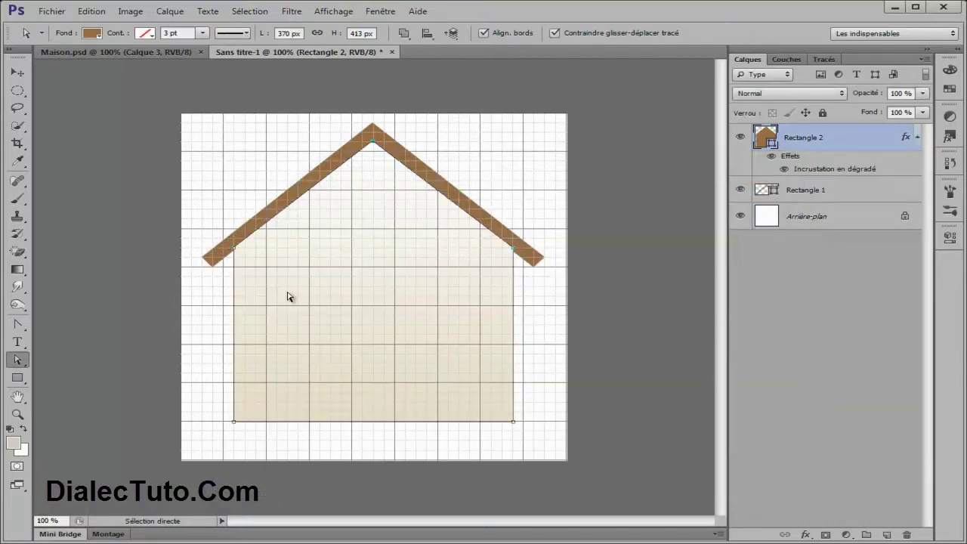
# Draw a narrow strip along the left wall and fill it grey #acaaa7
pyautogui.click(118, 50)
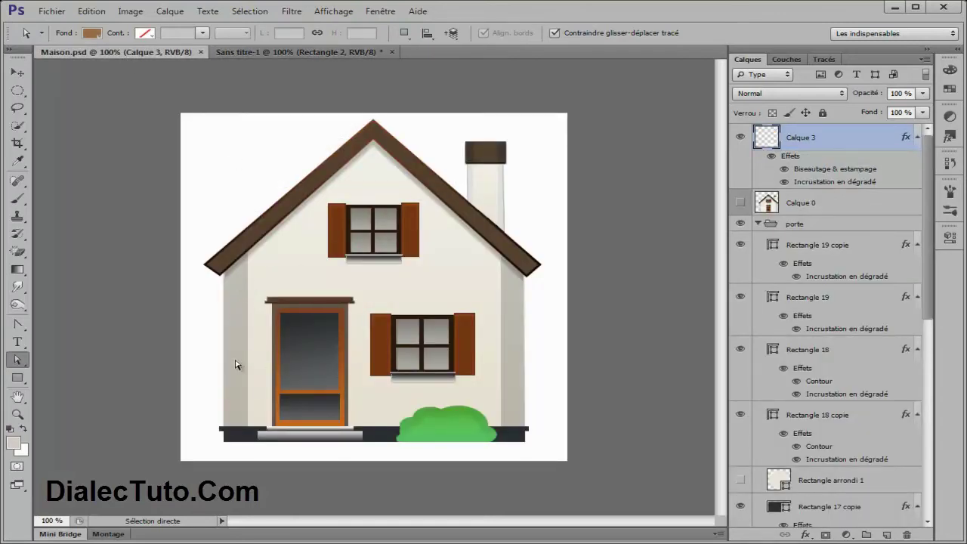
pyautogui.click(257, 51)
pyautogui.click(18, 378)
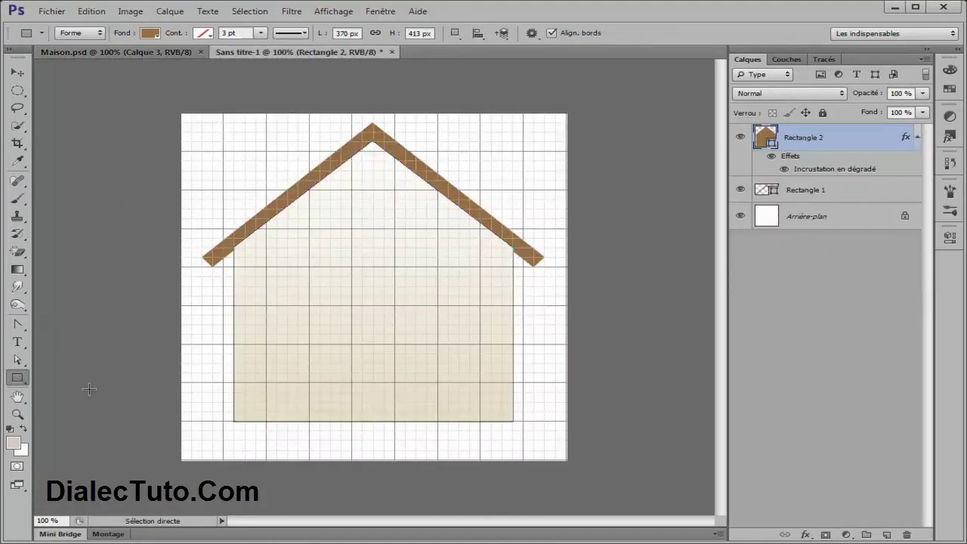
pyautogui.moveTo(235, 247); pyautogui.dragTo(266, 420)
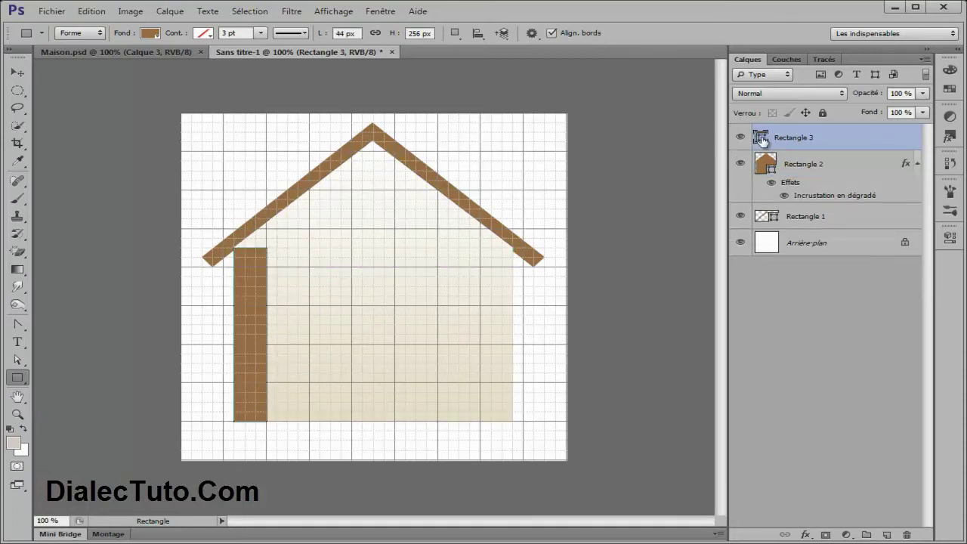
pyautogui.doubleClick(761, 137)
pyautogui.click(430, 301)
pyautogui.moveTo(430, 300); pyautogui.dragTo(428, 297)
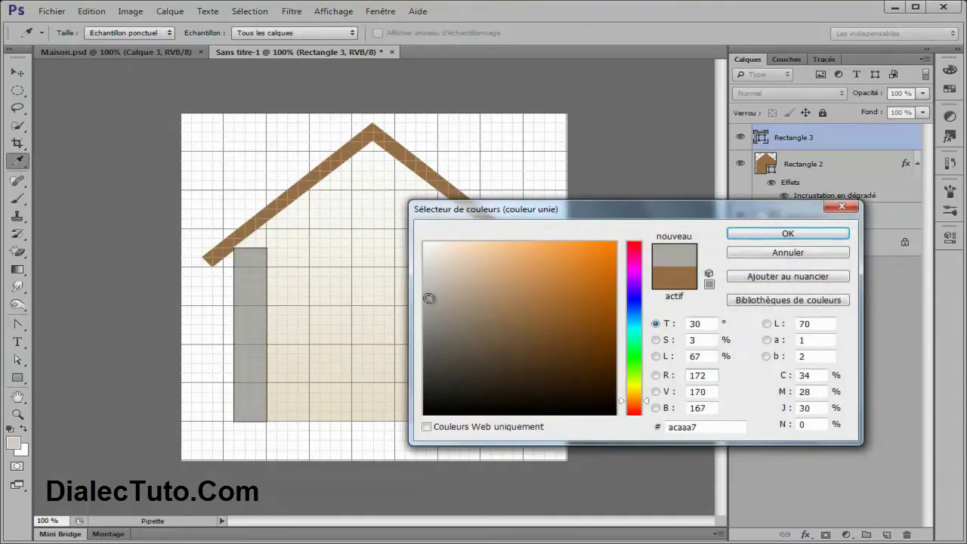
pyautogui.click(788, 234)
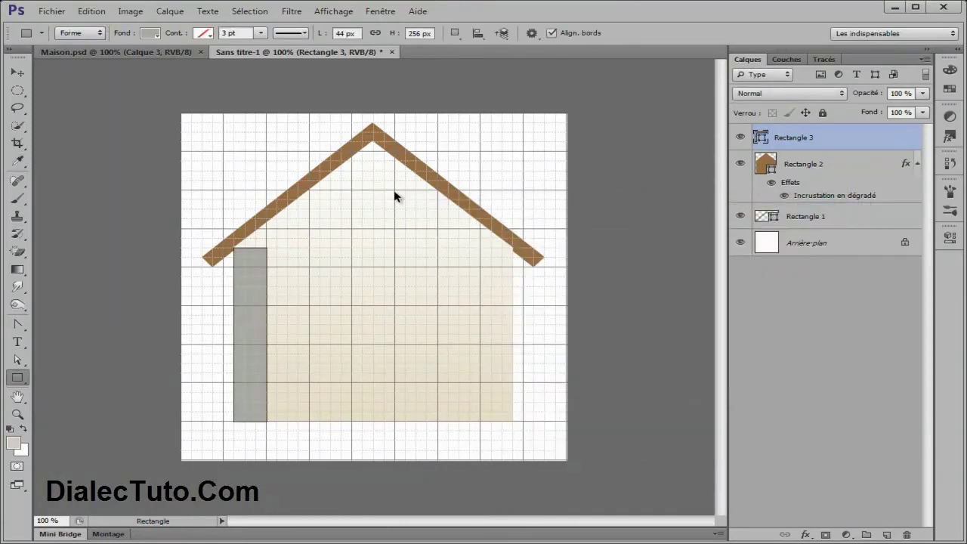
# Raise the strip's top-right anchor so its top slants up to meet the roof
pyautogui.hotkey('ctrl', '+')
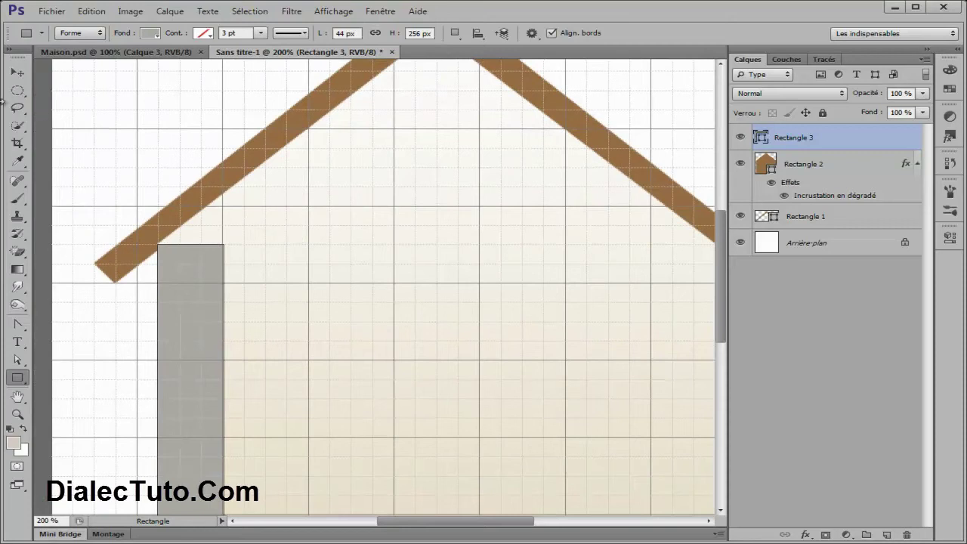
pyautogui.rightClick(17, 361)
pyautogui.click(83, 370)
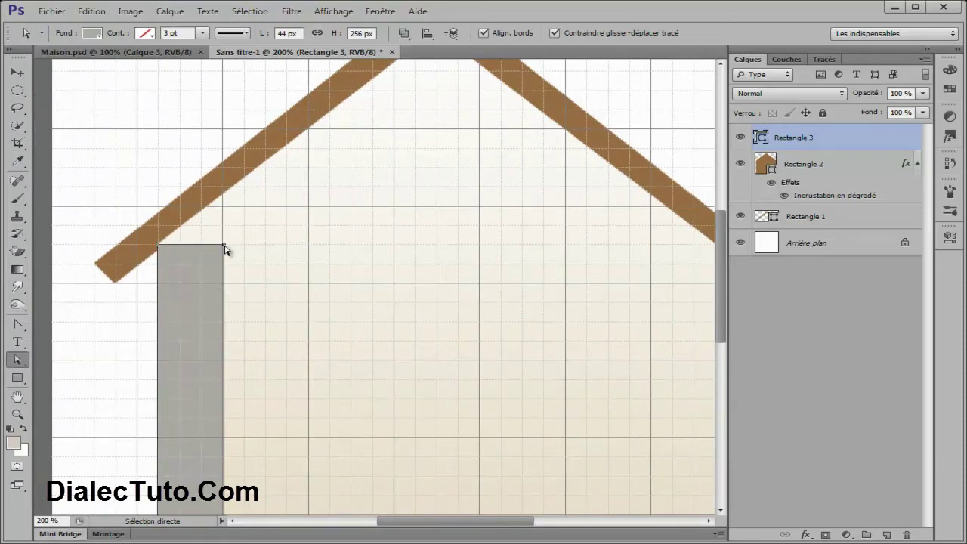
pyautogui.press('Up')
pyautogui.press('Up')
pyautogui.press('Up')
pyautogui.press('Up')
pyautogui.press('Up')
pyautogui.press('Up')
pyautogui.press('Up')
pyautogui.press('Up')
pyautogui.press('Up')
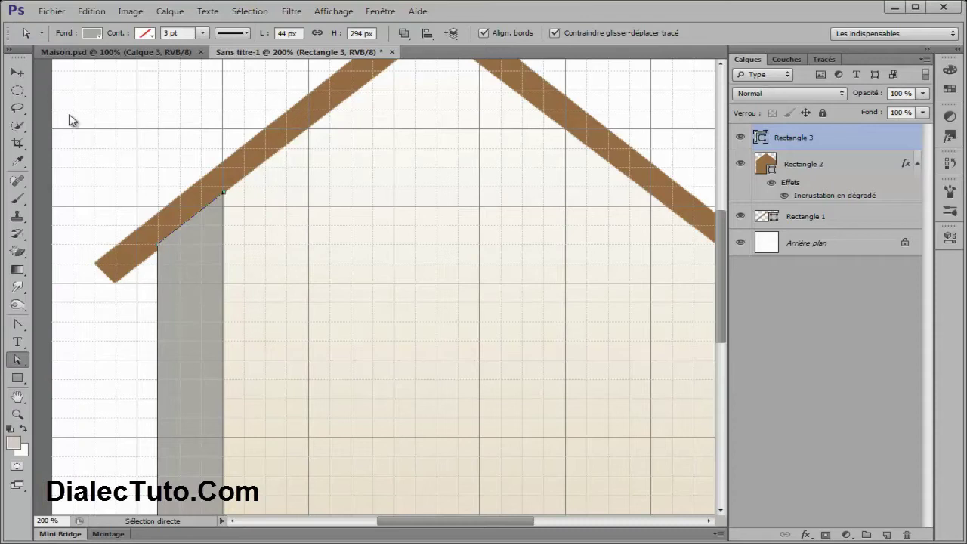
pyautogui.click(17, 72)
pyautogui.hotkey('ctrl', '-')
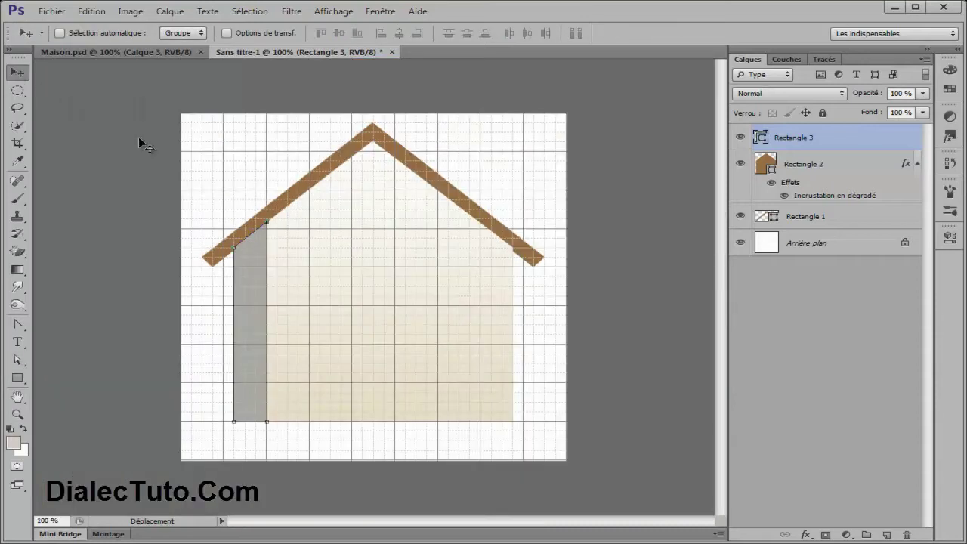
# Set Rectangle 3 to 37% opacity and add a horizontally mirrored copy along the right wall
pyautogui.moveTo(876, 94)
pyautogui.mouseDown()
pyautogui.moveTo(848, 97)
pyautogui.moveTo(859, 96)
pyautogui.mouseUp()
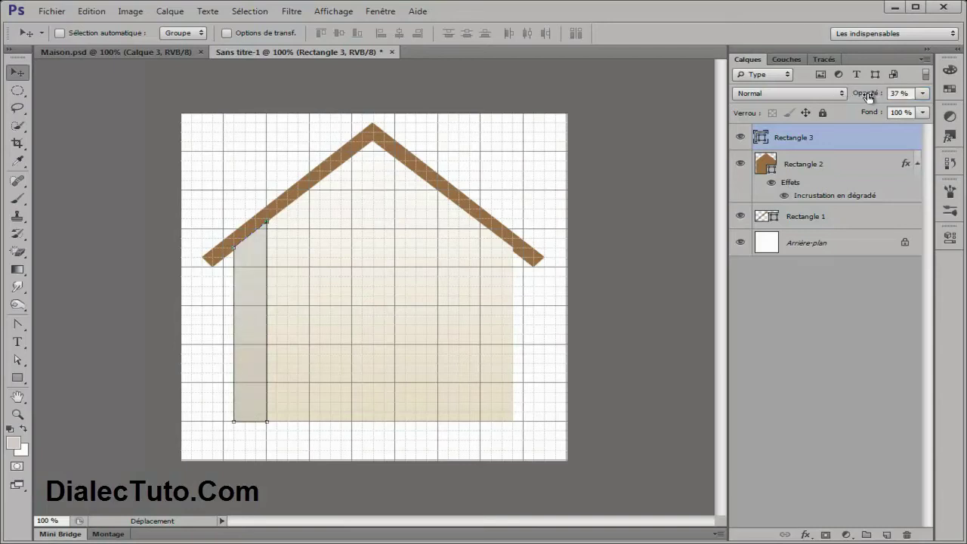
pyautogui.moveTo(810, 147); pyautogui.dragTo(889, 535)
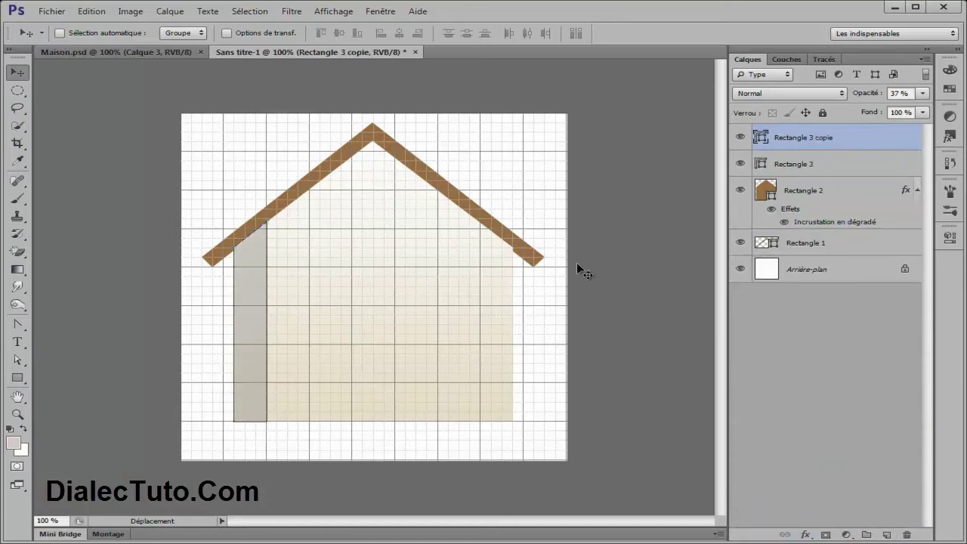
pyautogui.hotkey('ctrl', 't')
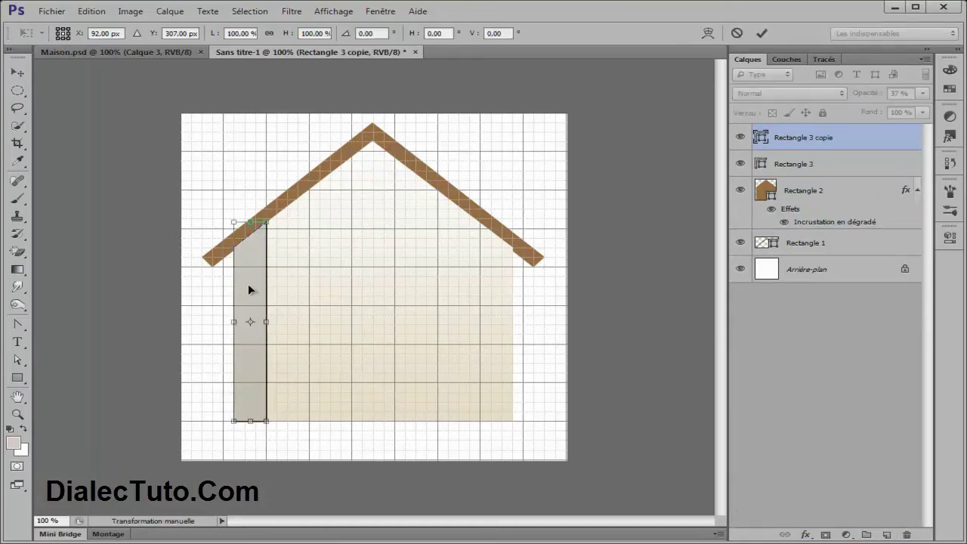
pyautogui.rightClick(250, 289)
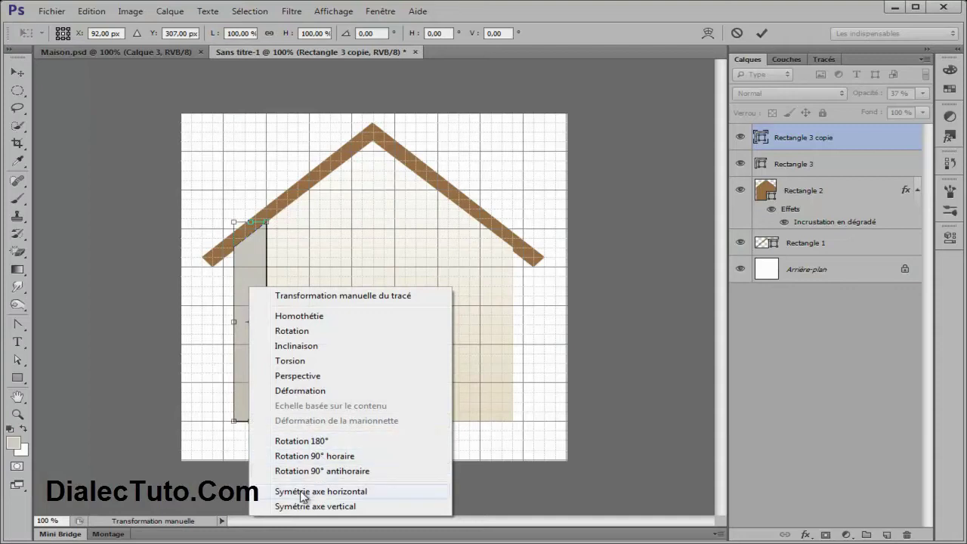
pyautogui.click(353, 493)
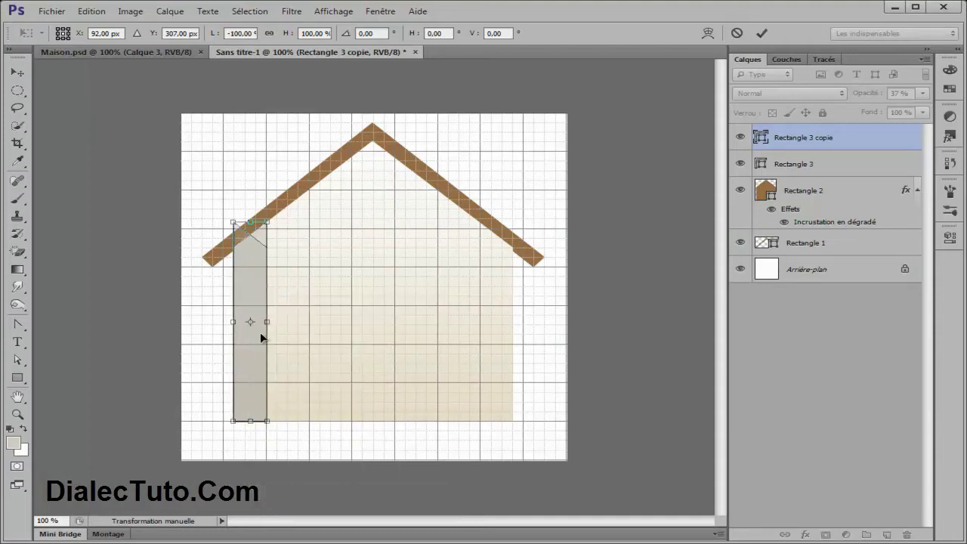
pyautogui.moveTo(253, 285); pyautogui.dragTo(498, 289)
pyautogui.press('Return')
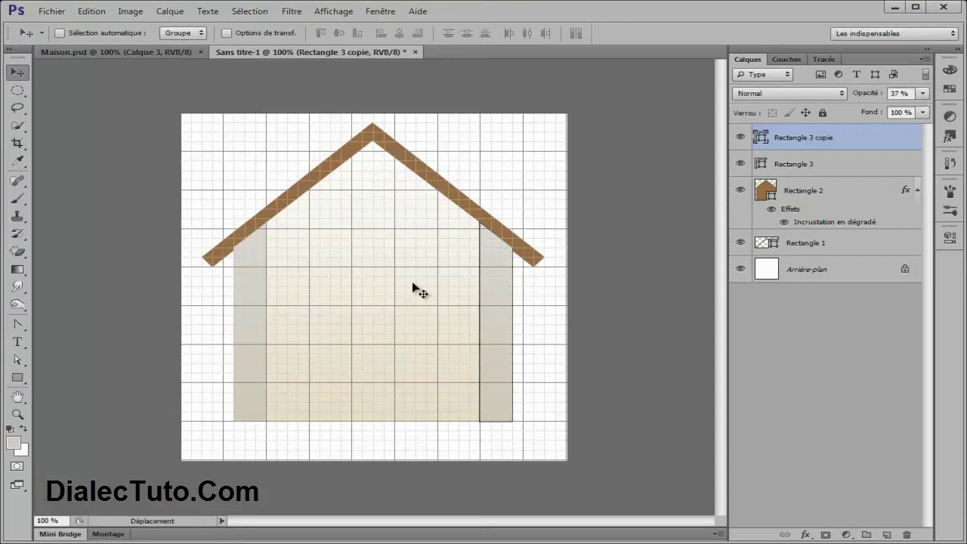
pyautogui.click(779, 278)
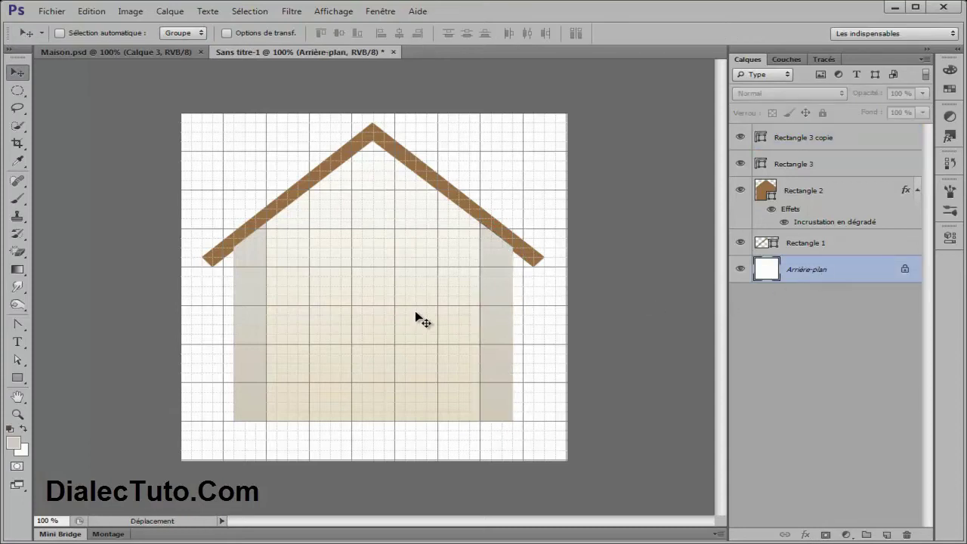
# Move roof layer Rectangle 1 to the top of the stack, then show the grid at 200% zoom
pyautogui.hotkey('ctrl', "'")
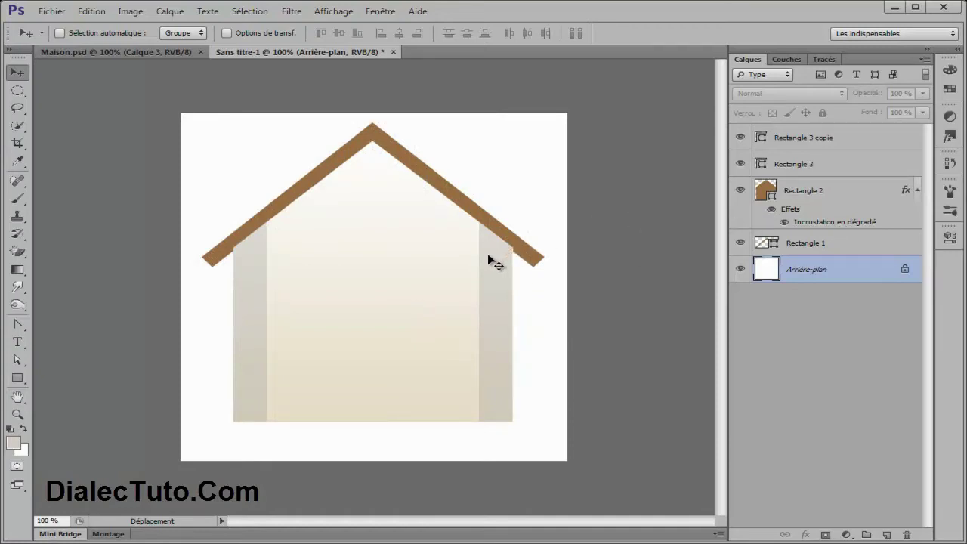
pyautogui.moveTo(844, 249); pyautogui.dragTo(837, 138)
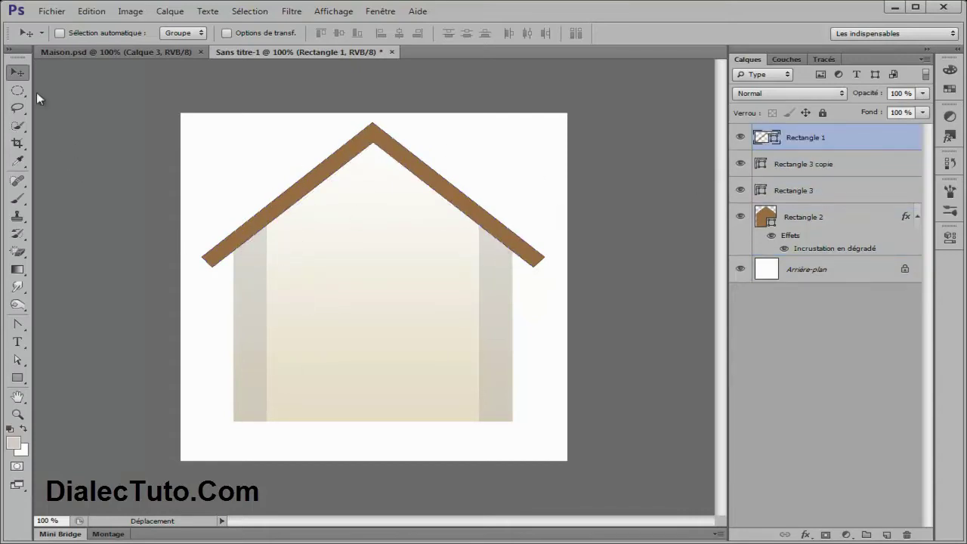
pyautogui.click(128, 52)
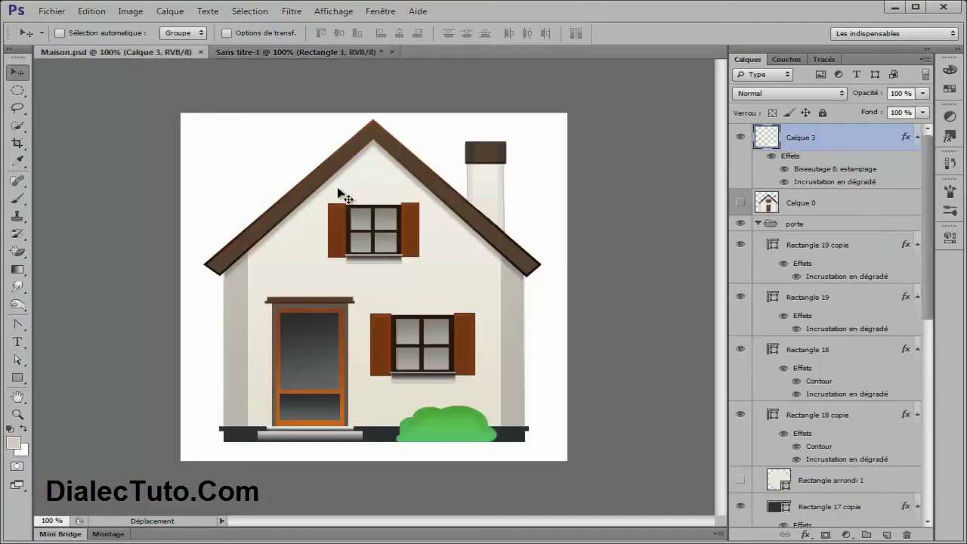
pyautogui.click(296, 52)
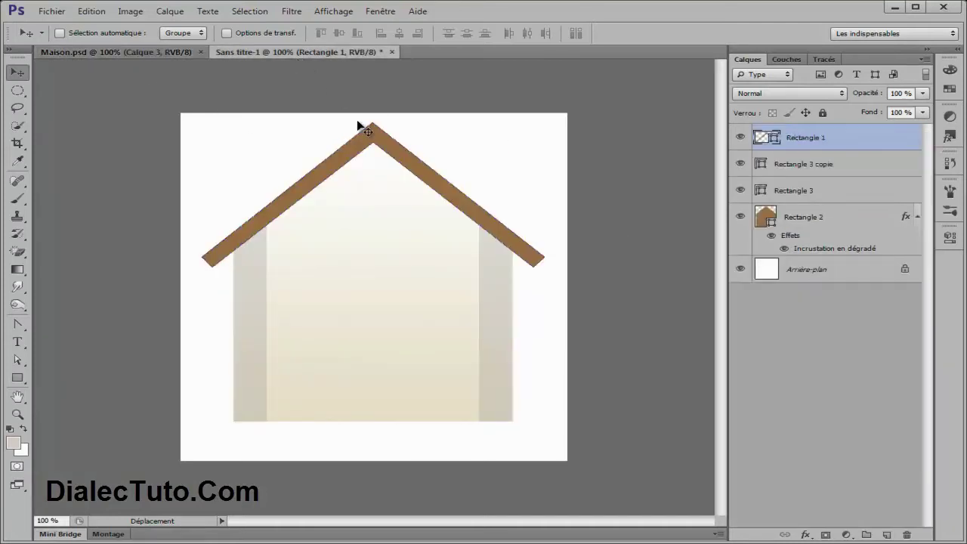
pyautogui.hotkey('ctrl', "'")
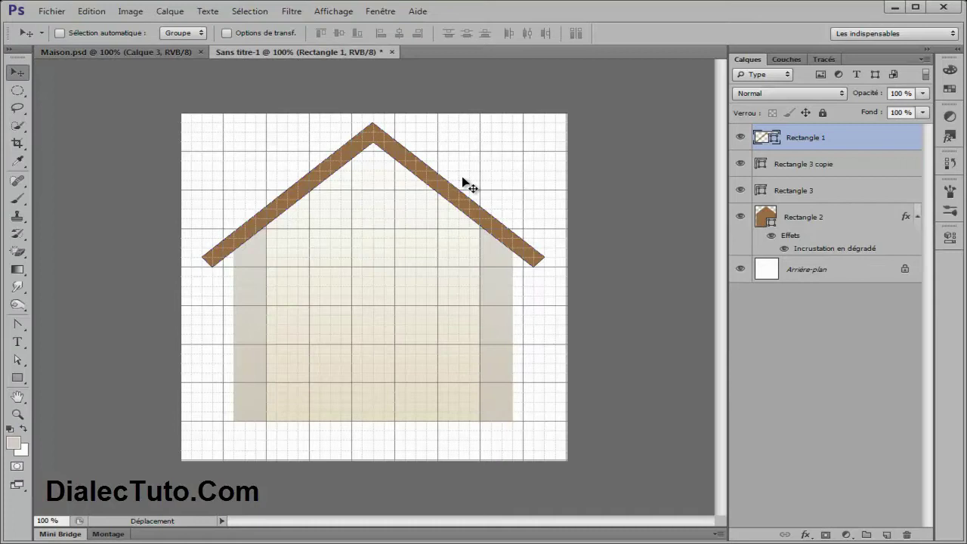
pyautogui.hotkey('ctrl', '+')
# Draw the chimney rectangle, Rectangle 4, above the roof's right slope
pyautogui.moveTo(362, 222); pyautogui.dragTo(305, 358)
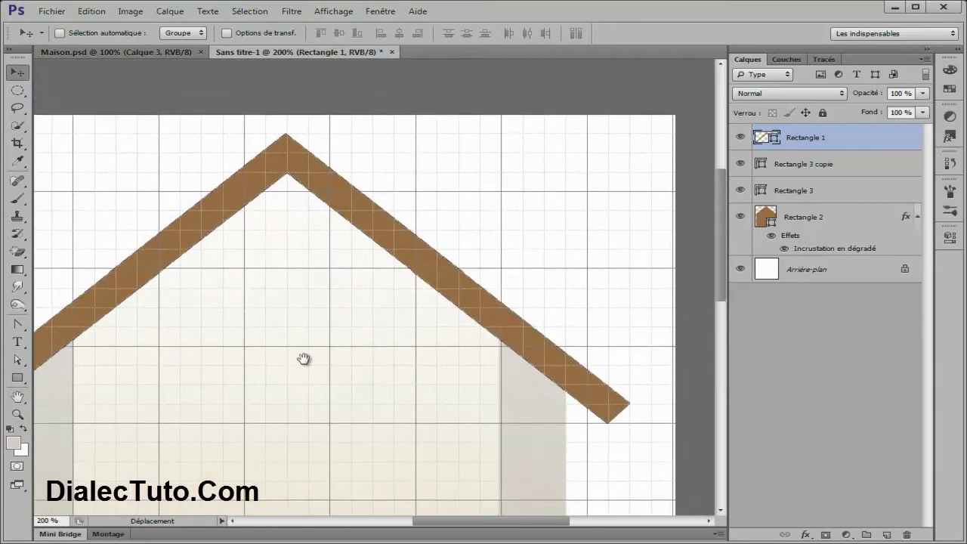
pyautogui.click(18, 378)
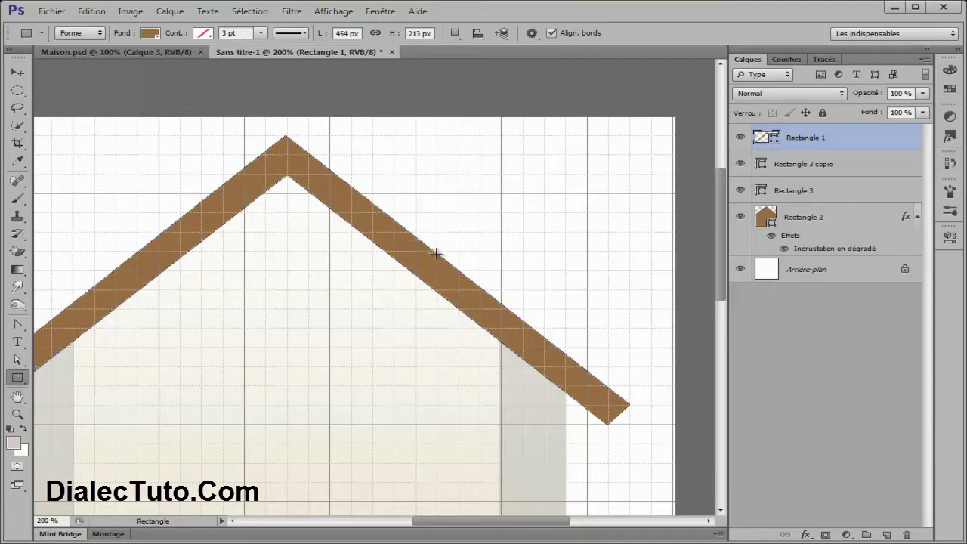
pyautogui.moveTo(436, 253)
pyautogui.mouseDown()
pyautogui.moveTo(546, 182)
pyautogui.moveTo(538, 177)
pyautogui.mouseUp()
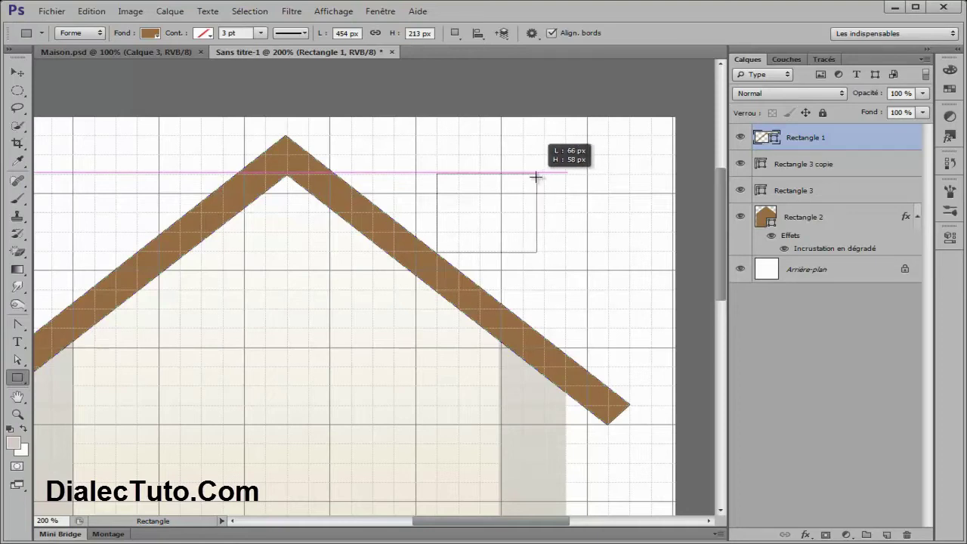
pyautogui.moveTo(539, 177); pyautogui.dragTo(543, 176)
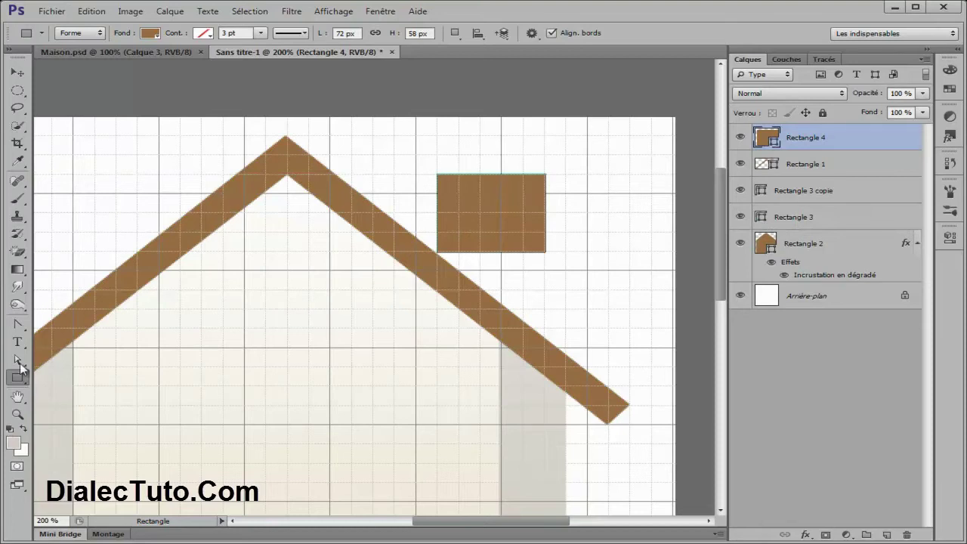
# Lower the chimney's bottom anchors with Direct Selection until they meet the roof
pyautogui.moveTo(18, 360); pyautogui.dragTo(89, 371)
pyautogui.click(89, 372)
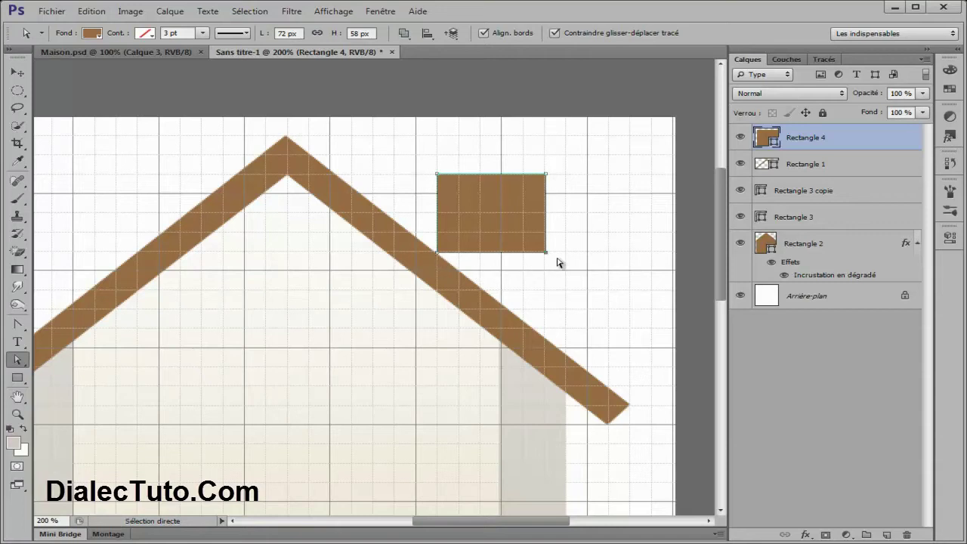
pyautogui.press('Down')
pyautogui.press('Down')
pyautogui.press('Down')
pyautogui.press('Down')
pyautogui.press('Down')
pyautogui.press('Down')
pyautogui.press('Down')
pyautogui.press('Down')
pyautogui.press('Down')
pyautogui.press('Down')
pyautogui.press('Down')
pyautogui.press('Down')
pyautogui.press('Down')
pyautogui.press('Down')
pyautogui.press('Down')
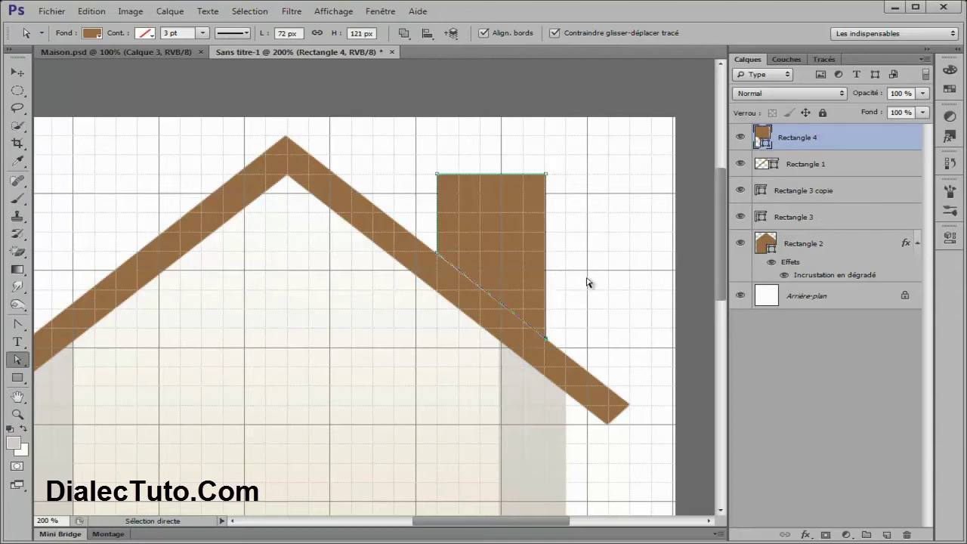
pyautogui.press('v')
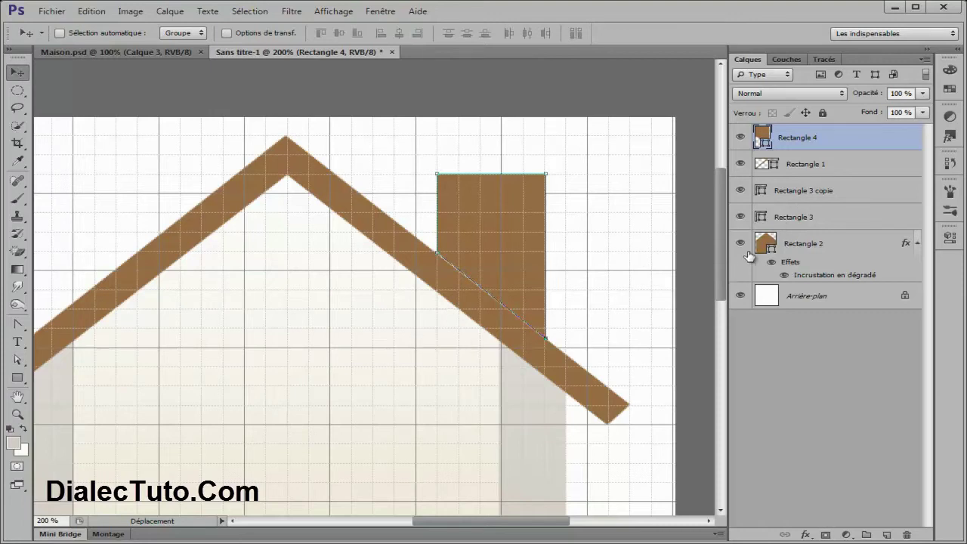
# Copy Rectangle 2's layer style and paste it onto the chimney layer Rectangle 4
pyautogui.click(850, 244)
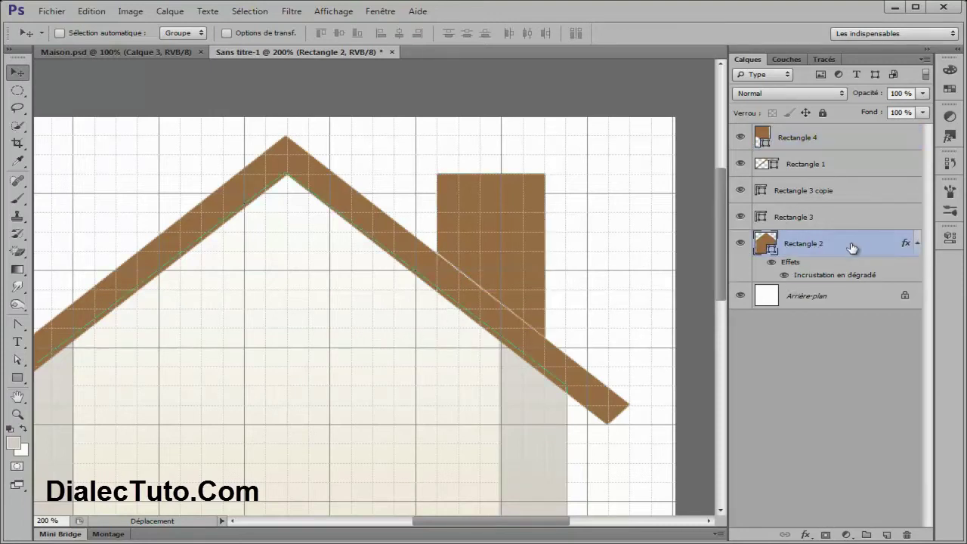
pyautogui.rightClick(851, 244)
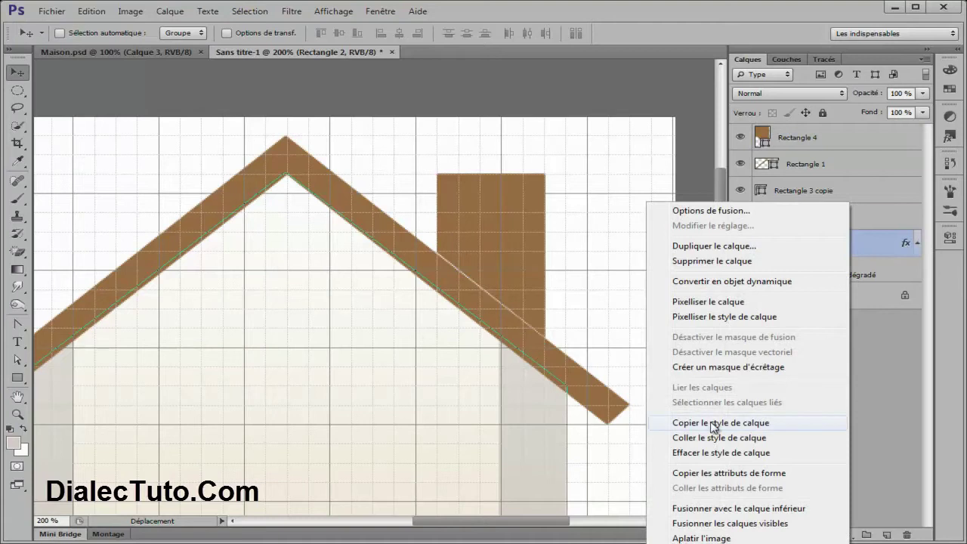
pyautogui.click(710, 424)
pyautogui.click(851, 148)
pyautogui.rightClick(849, 144)
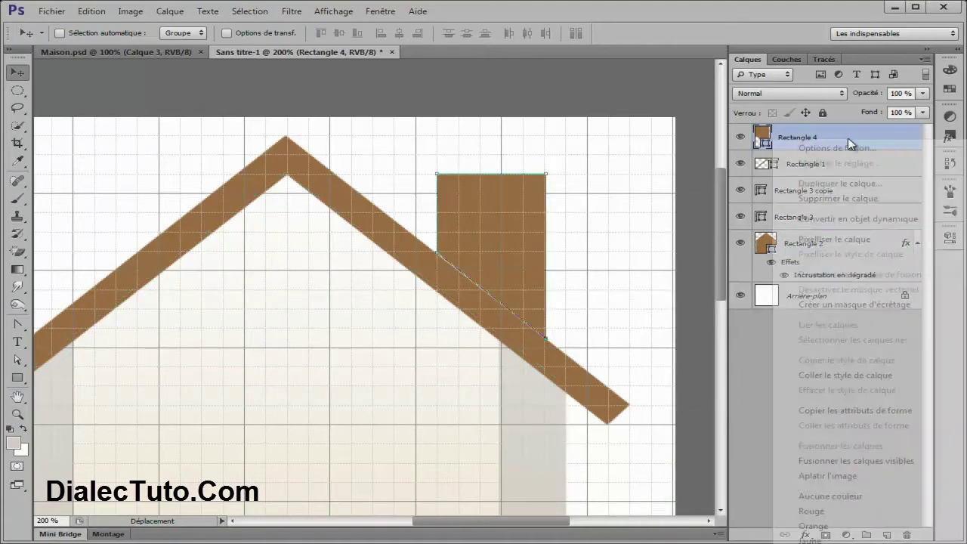
pyautogui.click(829, 375)
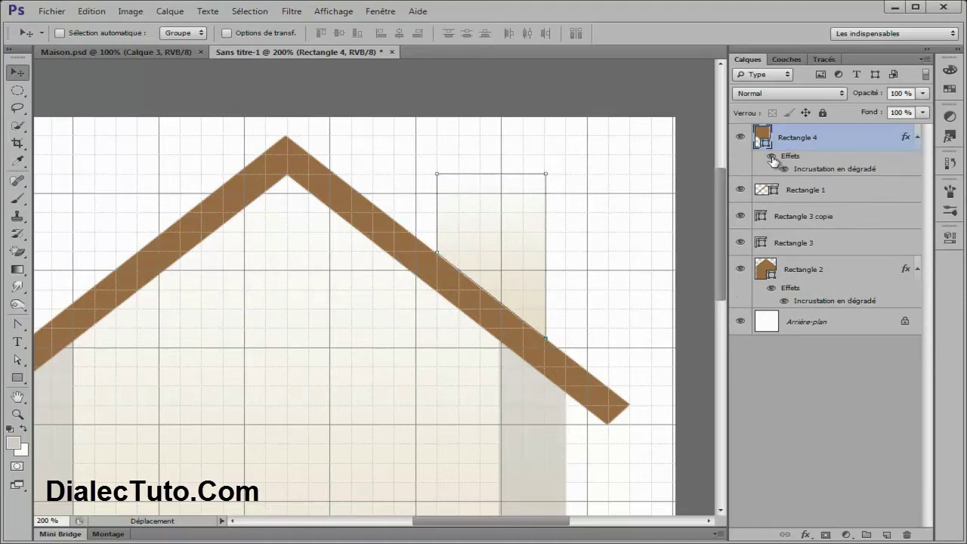
# Toggle the chimney's gradient effect to compare, and check it against Maison.psd
pyautogui.click(771, 157)
pyautogui.click(772, 156)
pyautogui.click(771, 156)
pyautogui.click(772, 157)
pyautogui.click(91, 52)
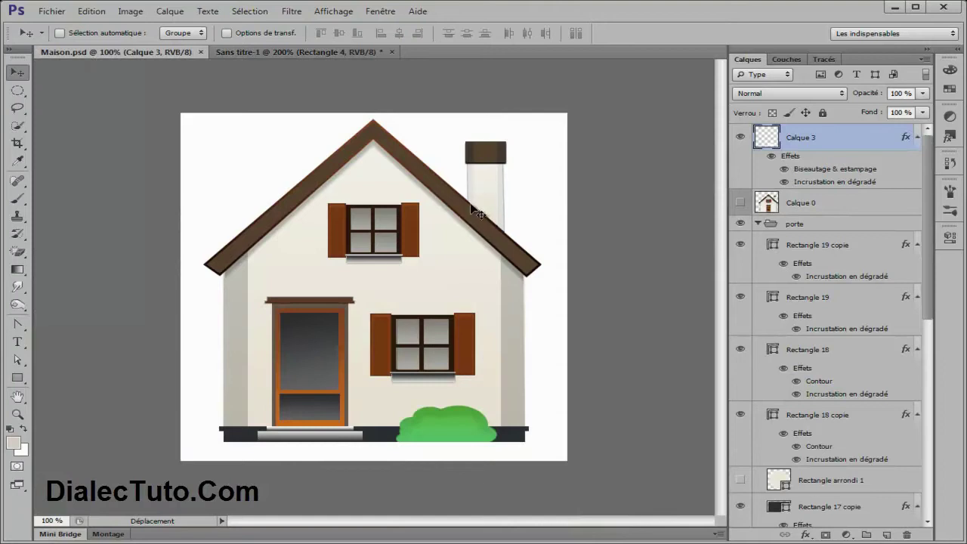
pyautogui.click(289, 53)
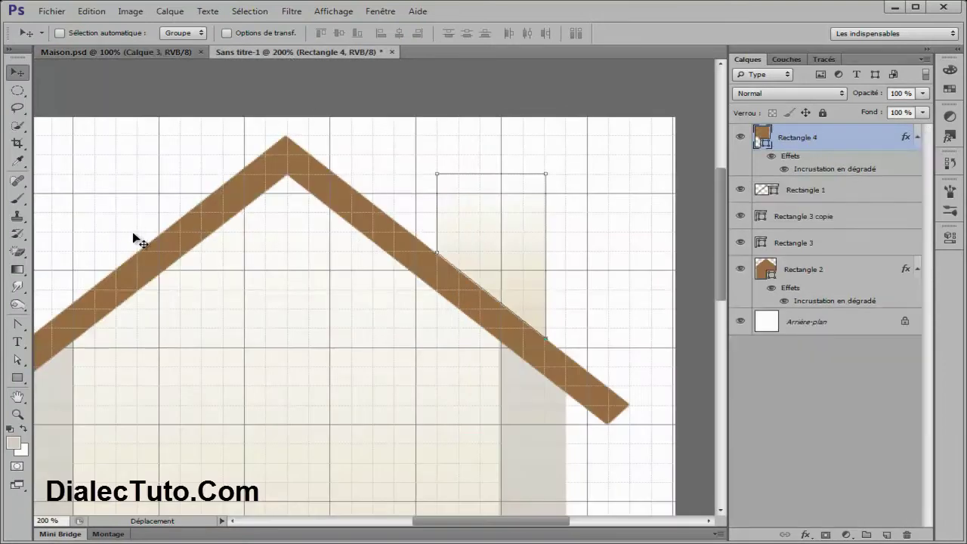
# Draw a thin 10 px strip at the chimney's left edge, filled light grey
pyautogui.click(18, 378)
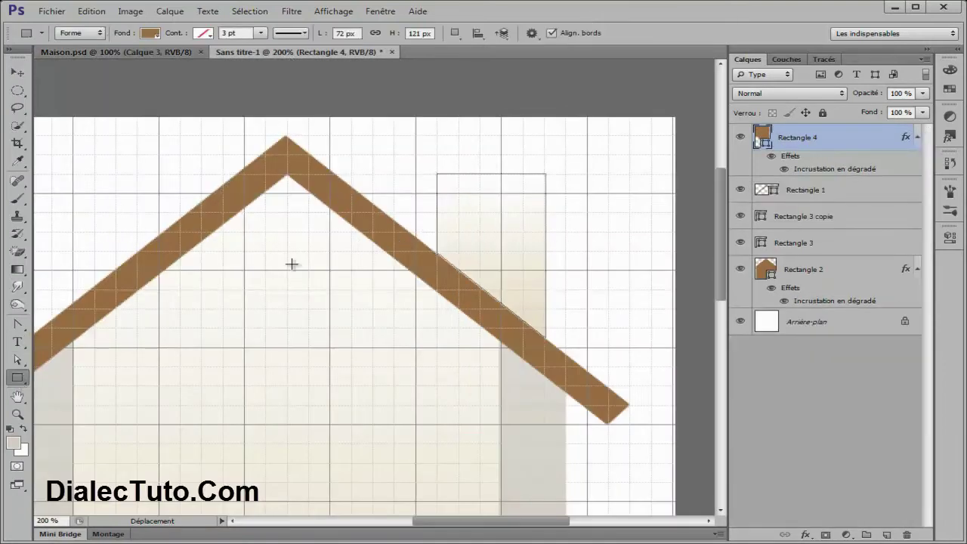
pyautogui.moveTo(437, 173); pyautogui.dragTo(459, 264)
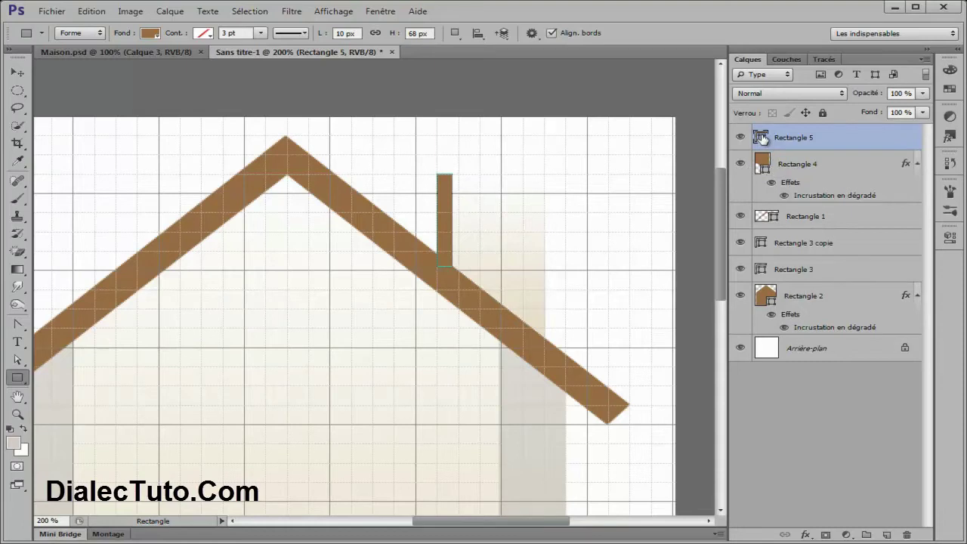
pyautogui.doubleClick(762, 138)
pyautogui.click(433, 343)
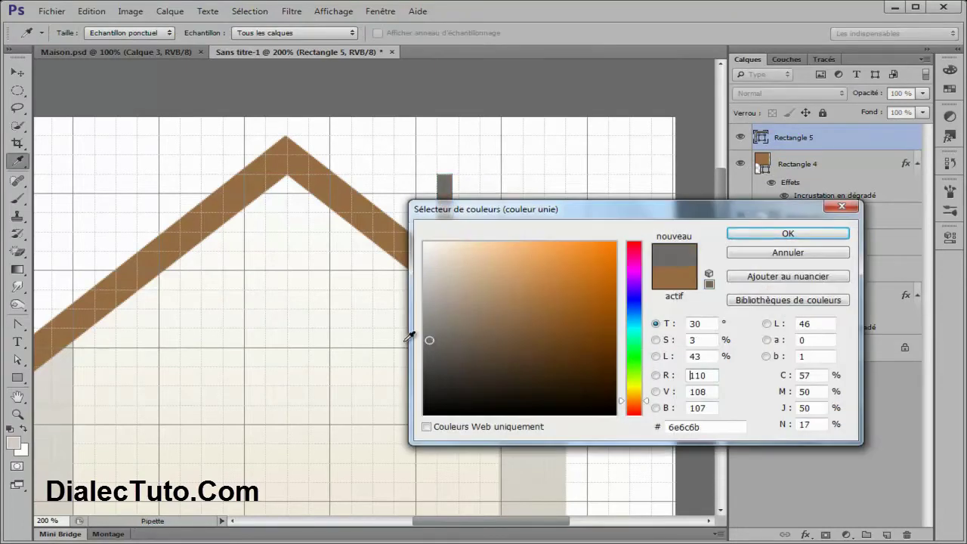
pyautogui.click(57, 398)
pyautogui.click(789, 234)
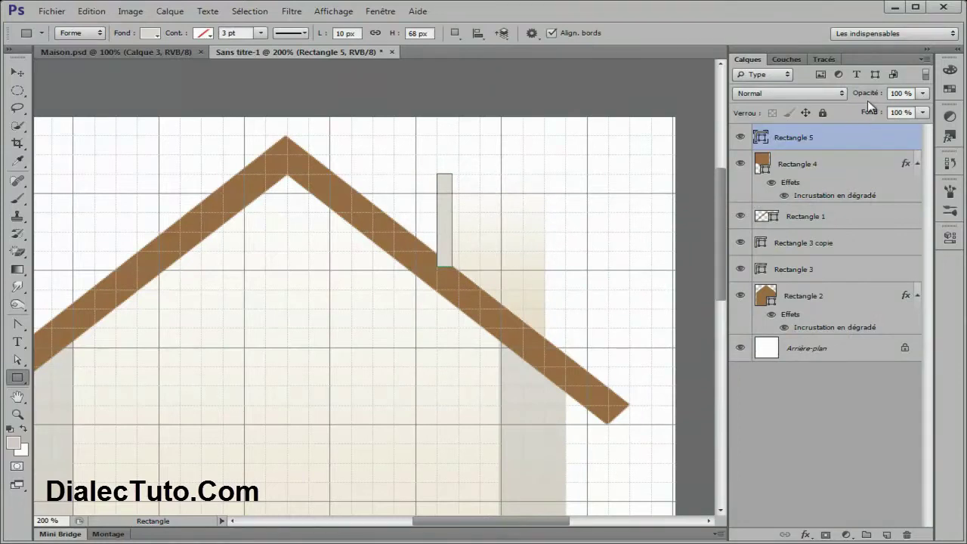
# Zoom to 400% on the strip and switch to Direct Selection to edit its bottom anchor
pyautogui.hotkey('ctrl', '+')
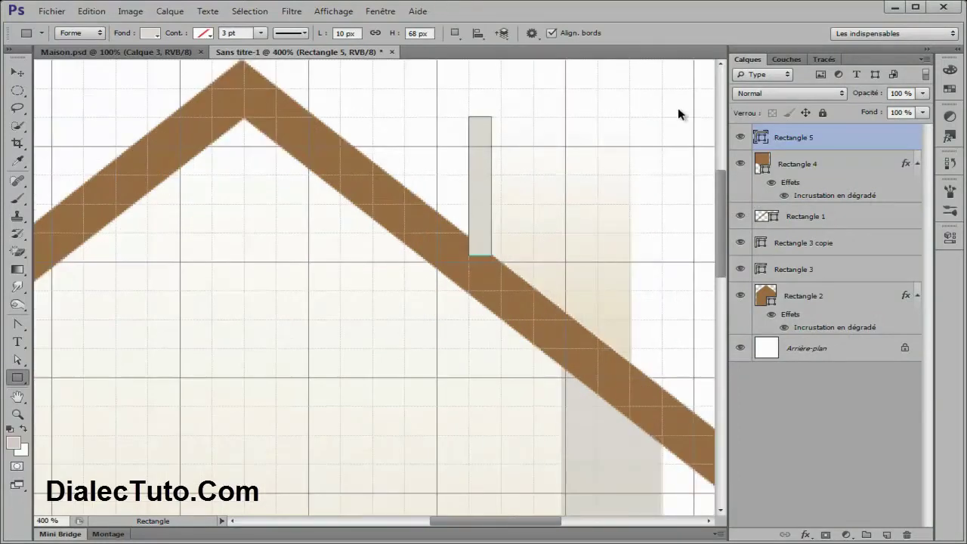
pyautogui.hotkey('ctrl', '+')
pyautogui.moveTo(678, 108); pyautogui.dragTo(517, 285)
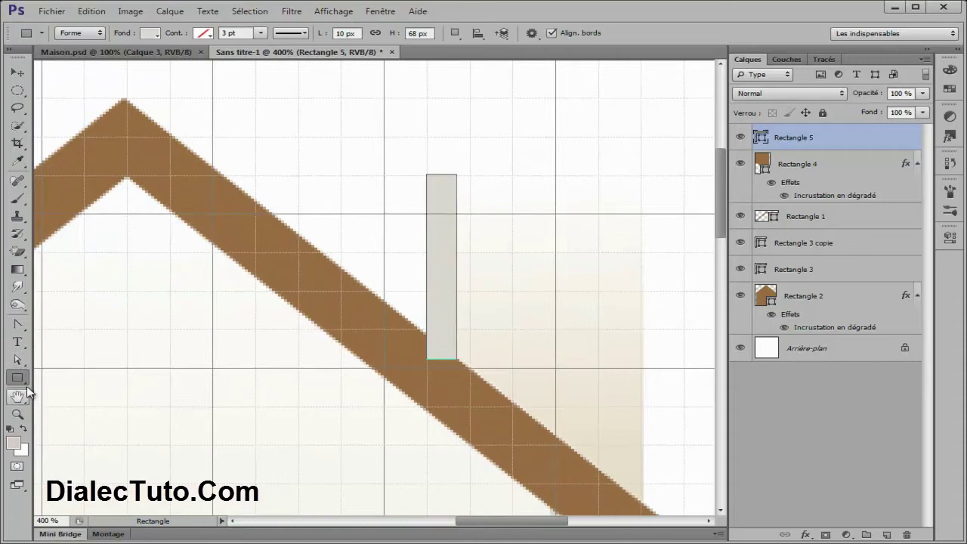
pyautogui.moveTo(18, 359); pyautogui.dragTo(90, 362)
pyautogui.click(95, 371)
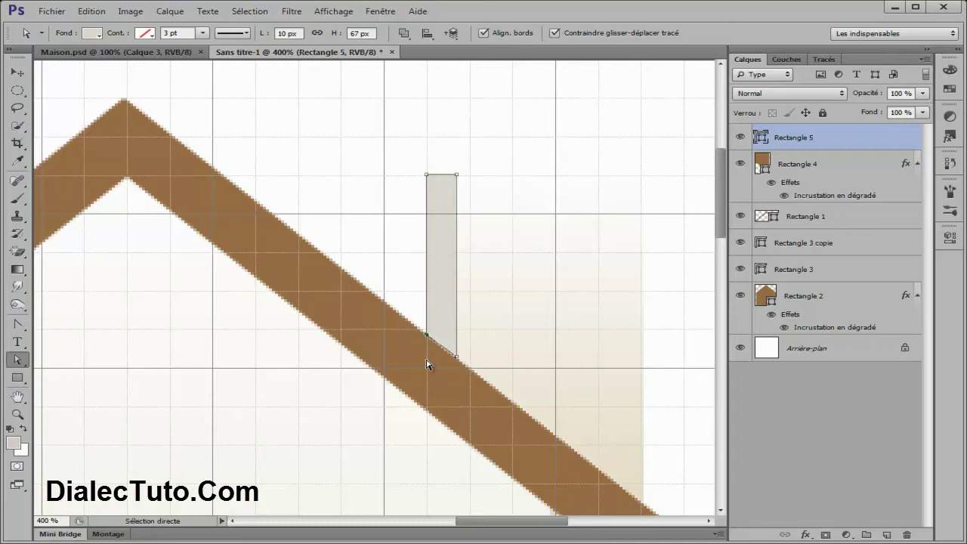
pyautogui.moveTo(587, 264); pyautogui.dragTo(367, 211)
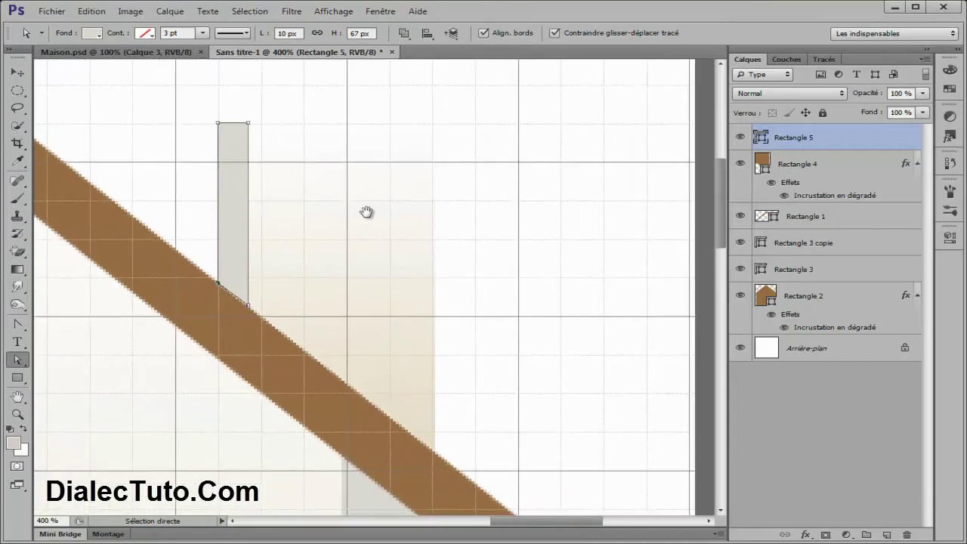
# Alt-drag a copy of the grey strip to the chimney's right edge and lower its bottom to the roof
pyautogui.click(18, 72)
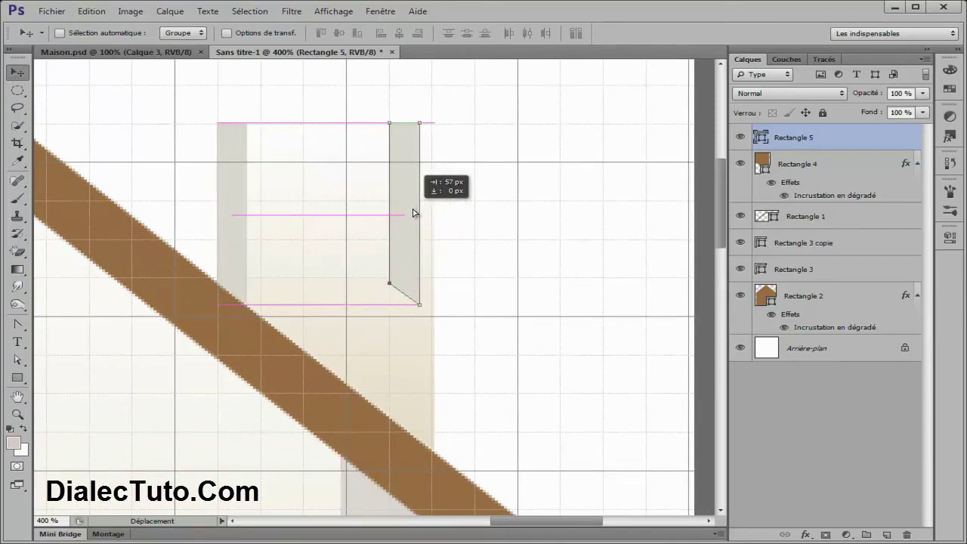
pyautogui.keyDown('alt'); pyautogui.moveTo(364, 210); pyautogui.dragTo(429, 211); pyautogui.keyUp('alt')
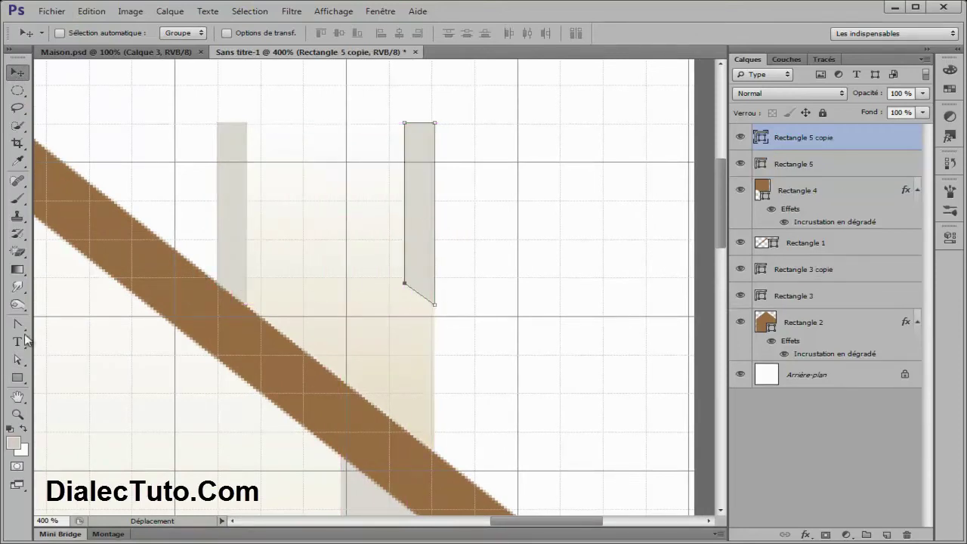
pyautogui.click(18, 359)
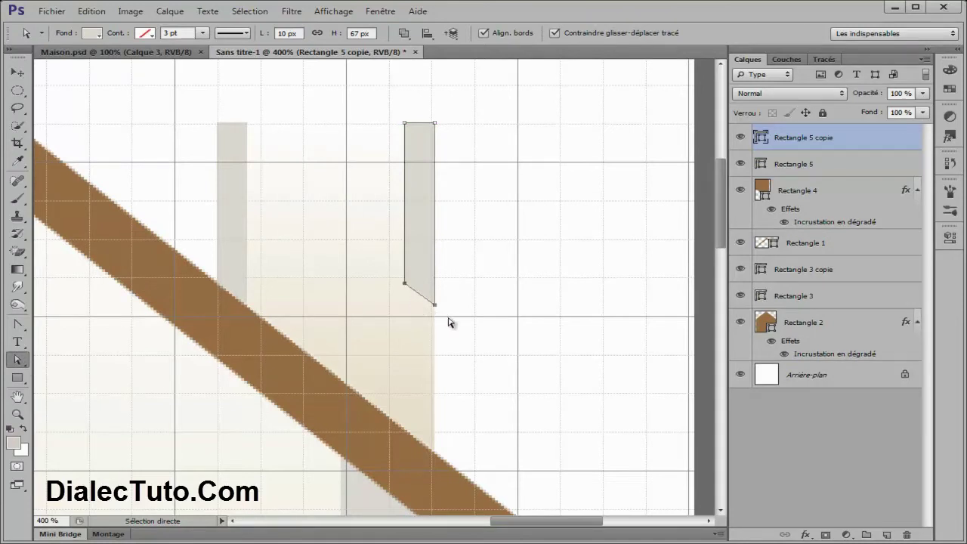
pyautogui.hotkey('shift', 'Down')
pyautogui.press('Down')
pyautogui.press('Down')
pyautogui.press('Down')
pyautogui.press('Down')
pyautogui.press('Down')
pyautogui.press('Down')
pyautogui.press('Down')
pyautogui.press('Down')
pyautogui.press('Down')
pyautogui.press('Down')
pyautogui.press('Down')
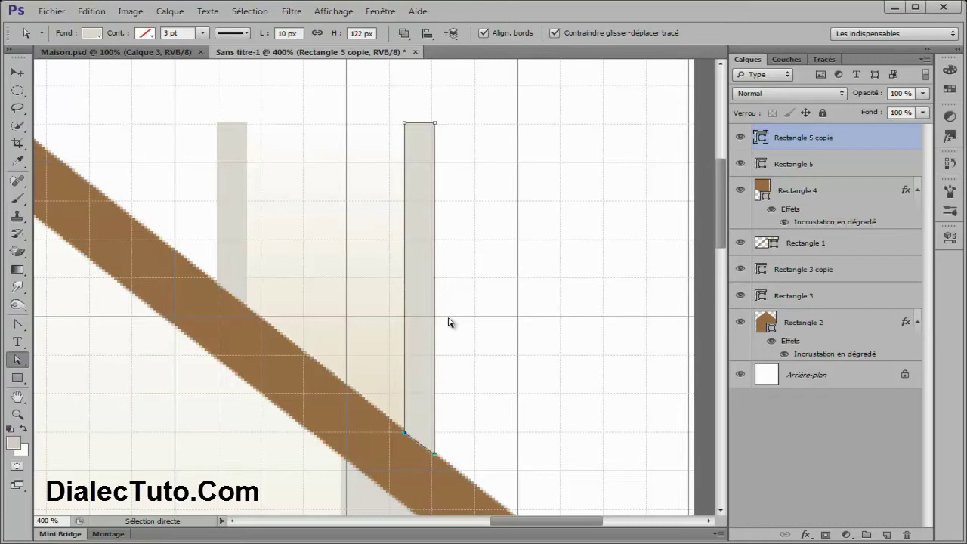
pyautogui.click(453, 239)
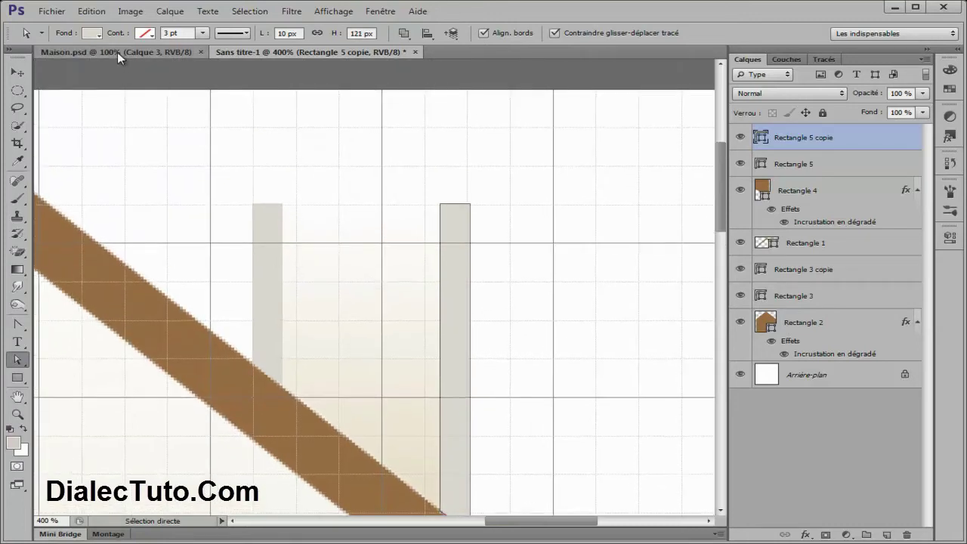
# Compare with Maison.psd and toggle the chimney's gradient effect off and on
pyautogui.click(119, 53)
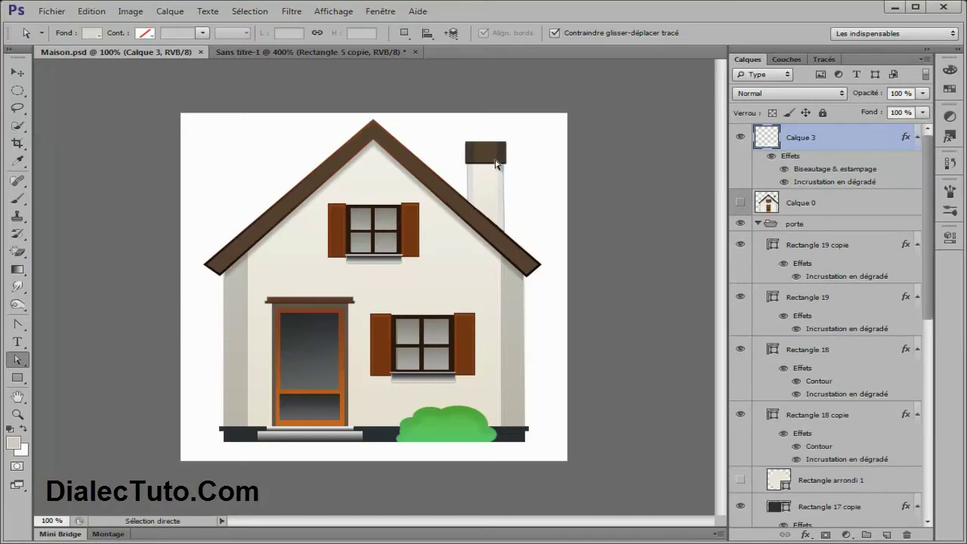
pyautogui.click(280, 54)
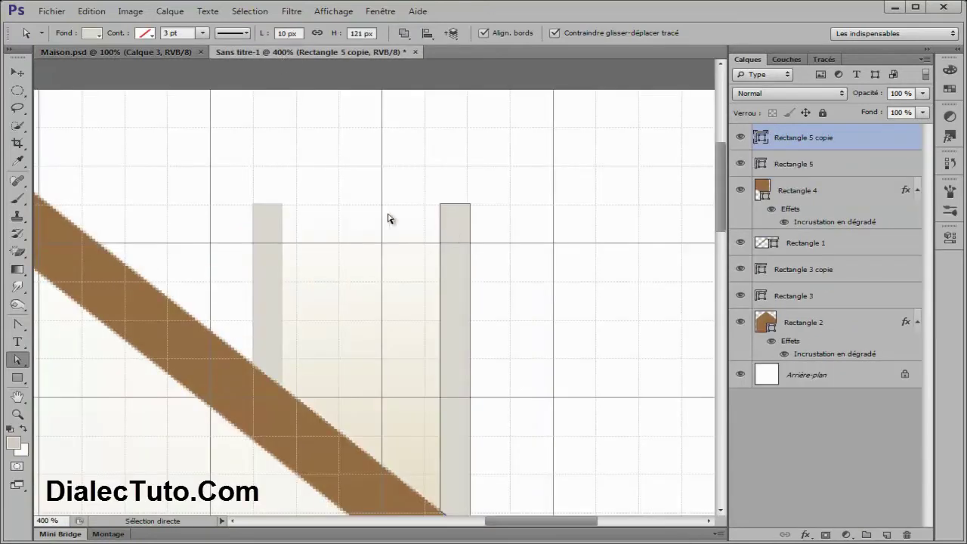
pyautogui.click(771, 210)
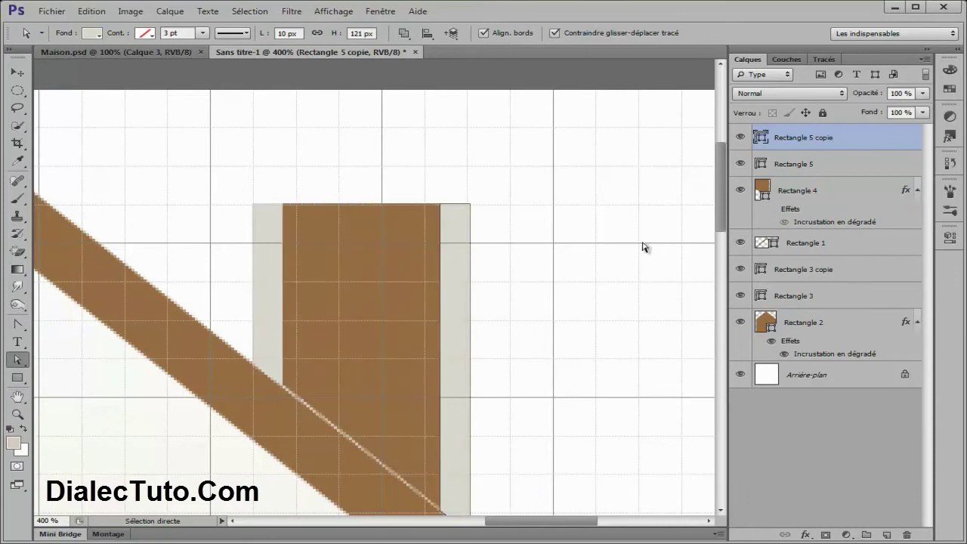
pyautogui.click(772, 209)
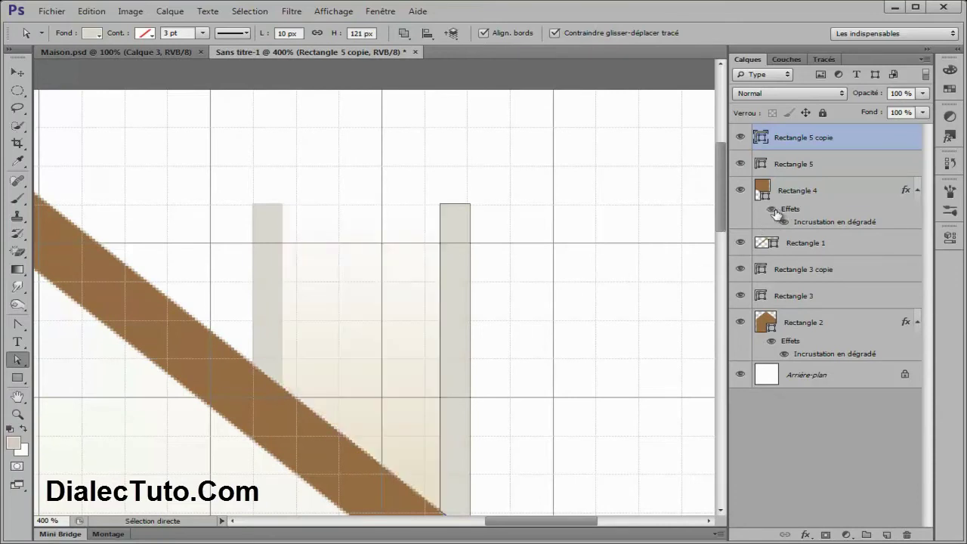
pyautogui.click(18, 374)
# Draw the chimney cap, Rectangle 6, filled with dark brown #734d29
pyautogui.moveTo(254, 165); pyautogui.dragTo(513, 243)
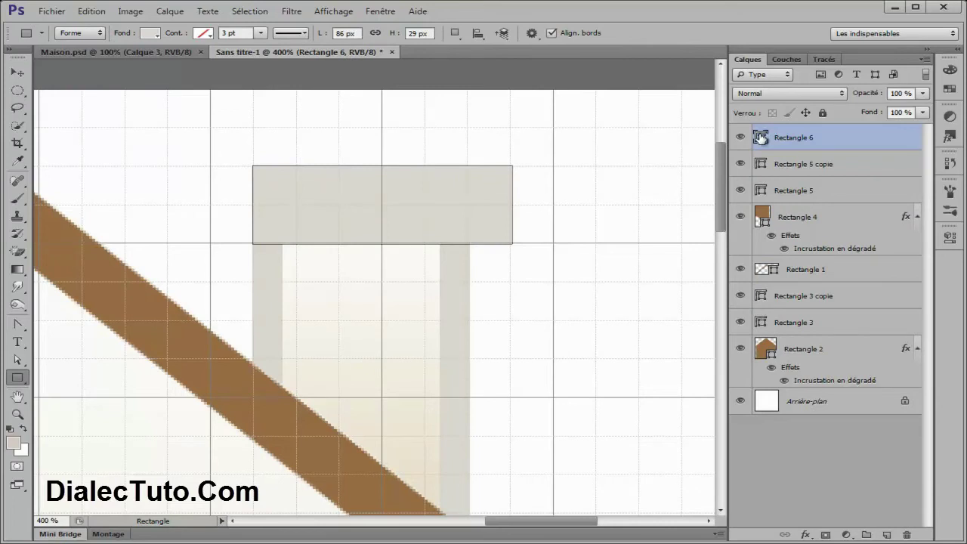
pyautogui.doubleClick(760, 137)
pyautogui.click(134, 275)
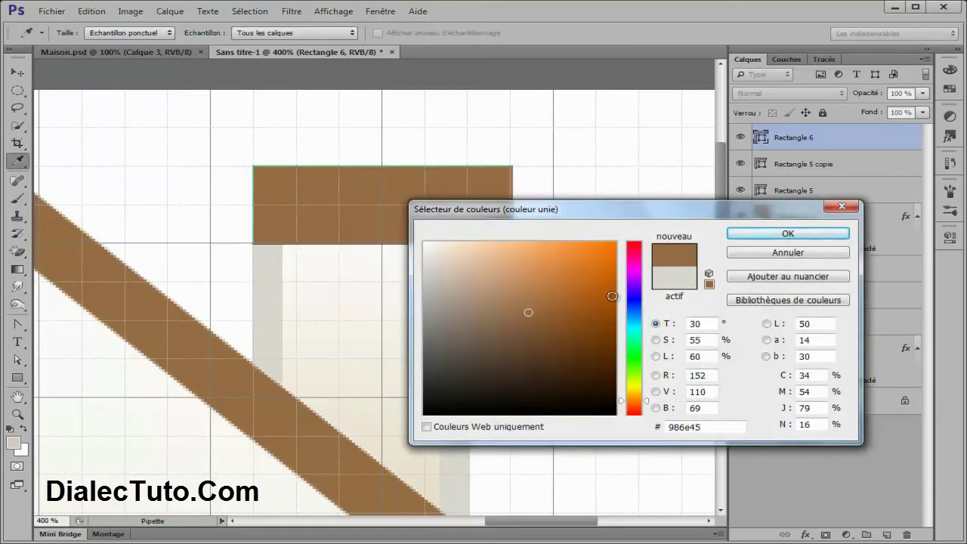
pyautogui.moveTo(531, 314); pyautogui.dragTo(548, 337)
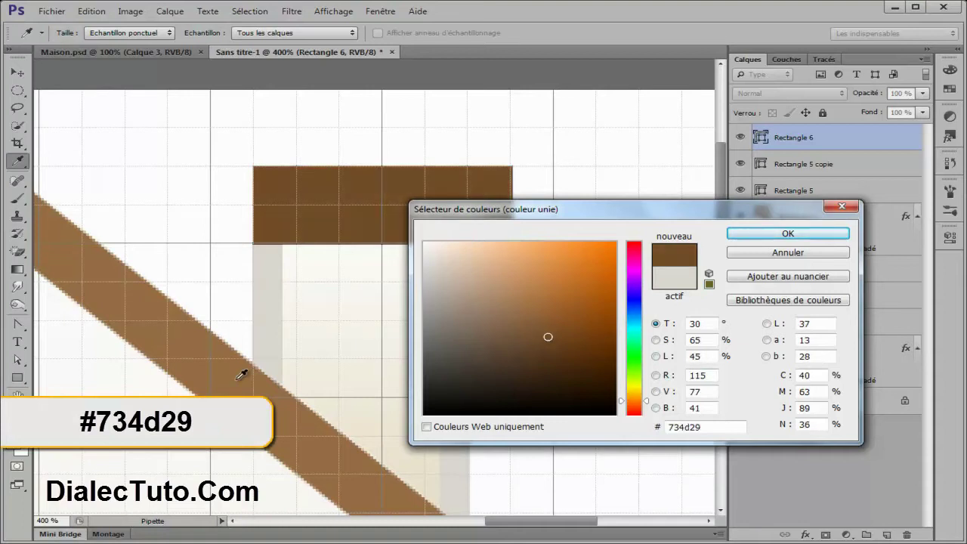
pyautogui.click(786, 234)
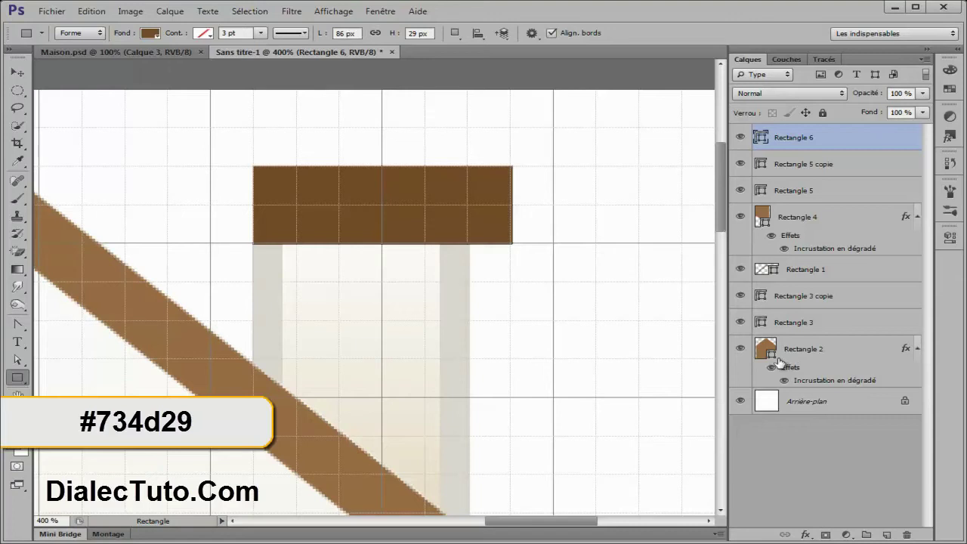
# Recolour the diagonal roof bar to the cap's #734d29 brown
pyautogui.click(741, 269)
pyautogui.doubleClick(763, 269)
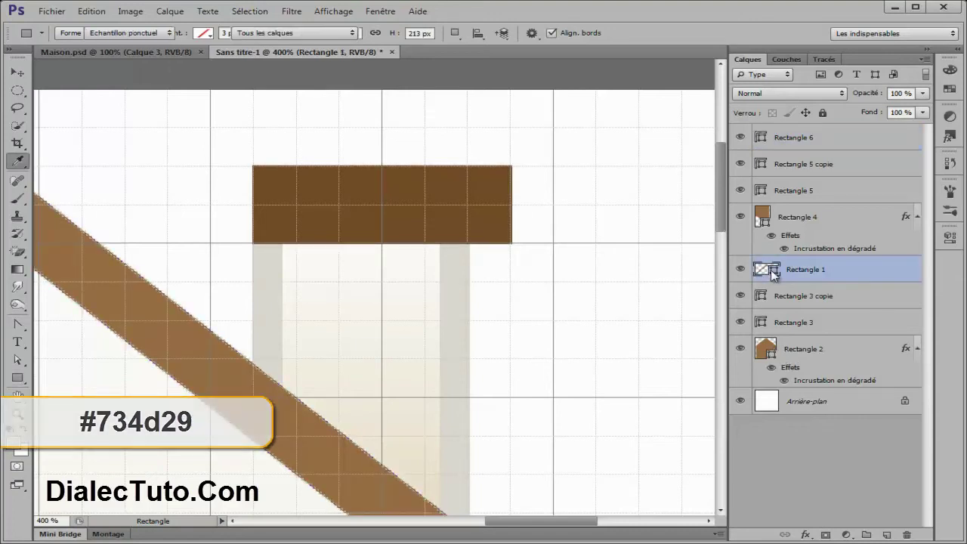
pyautogui.click(325, 205)
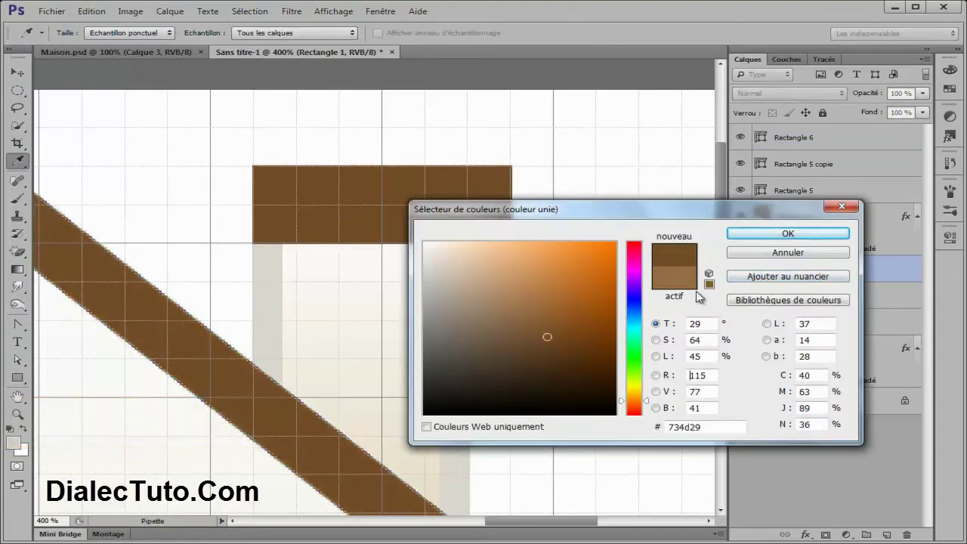
pyautogui.click(757, 234)
pyautogui.press('v')
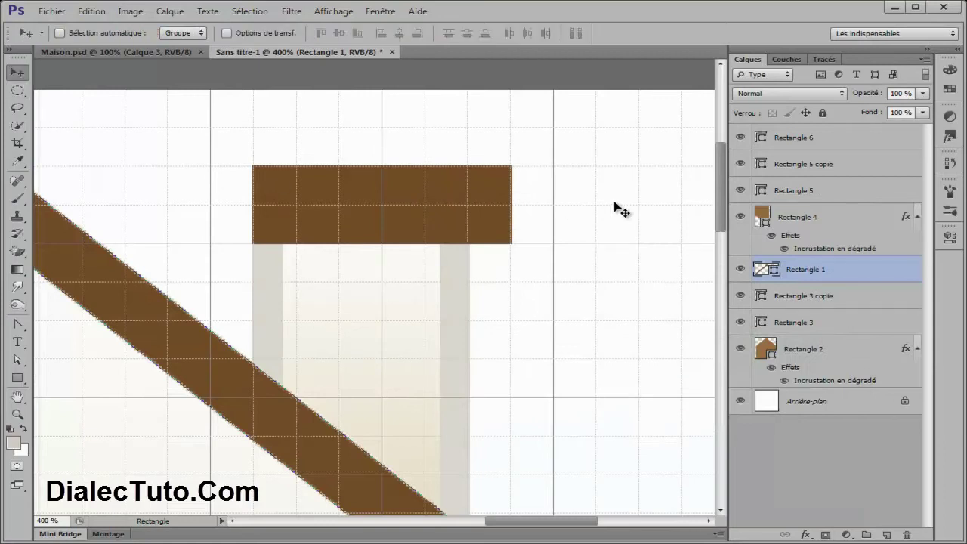
pyautogui.click(805, 139)
# Nudge the chimney cap slightly left and 4 px down, checking against Maison.psd
pyautogui.click(740, 139)
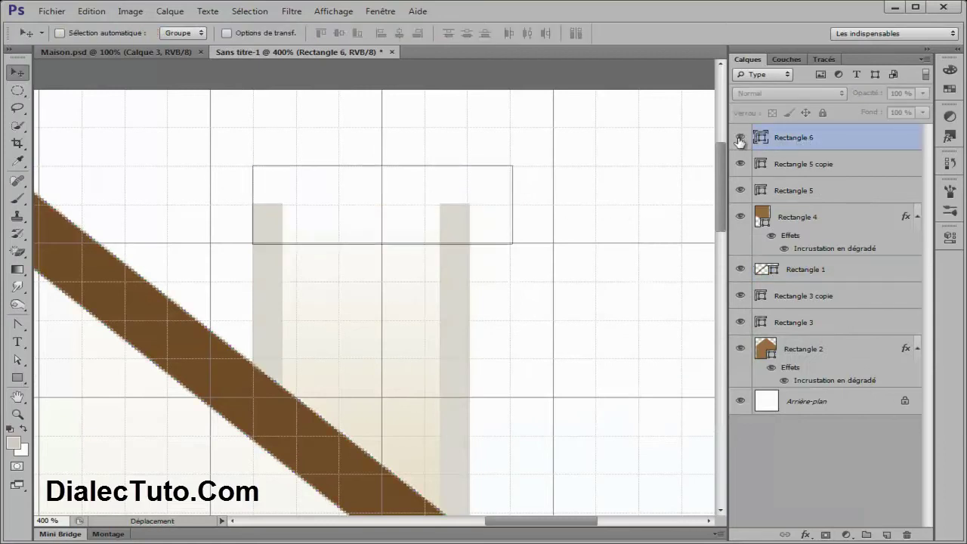
pyautogui.moveTo(392, 222); pyautogui.dragTo(376, 225)
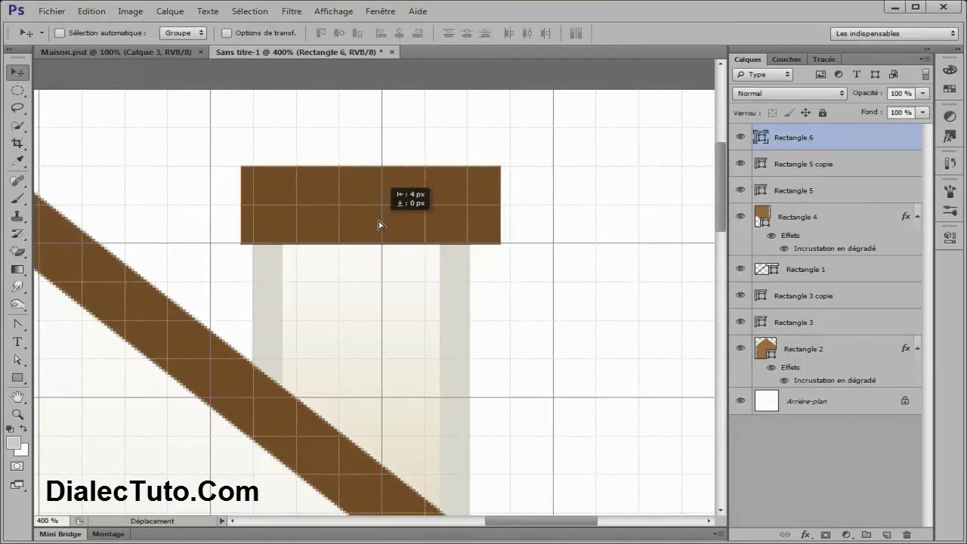
pyautogui.press('Left')
pyautogui.press('Left')
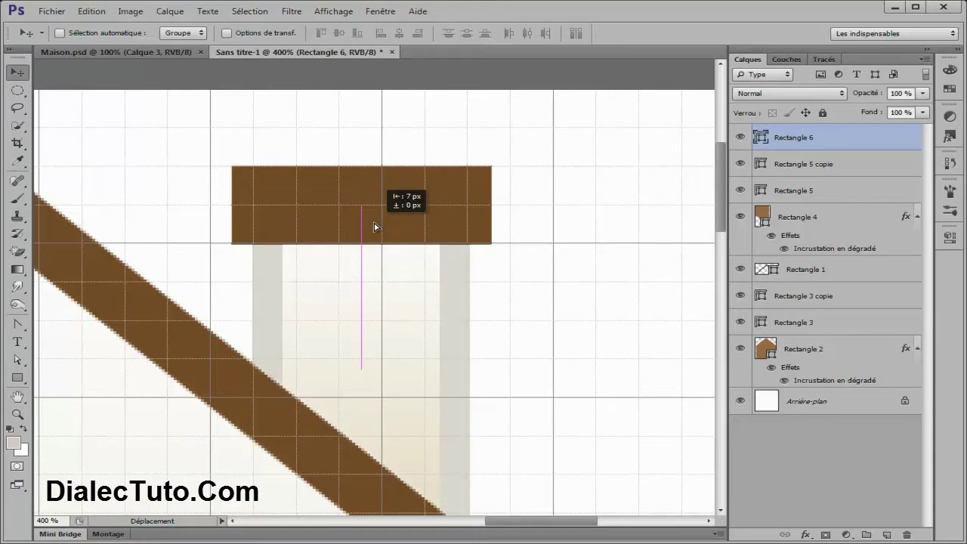
pyautogui.moveTo(374, 227); pyautogui.dragTo(374, 233)
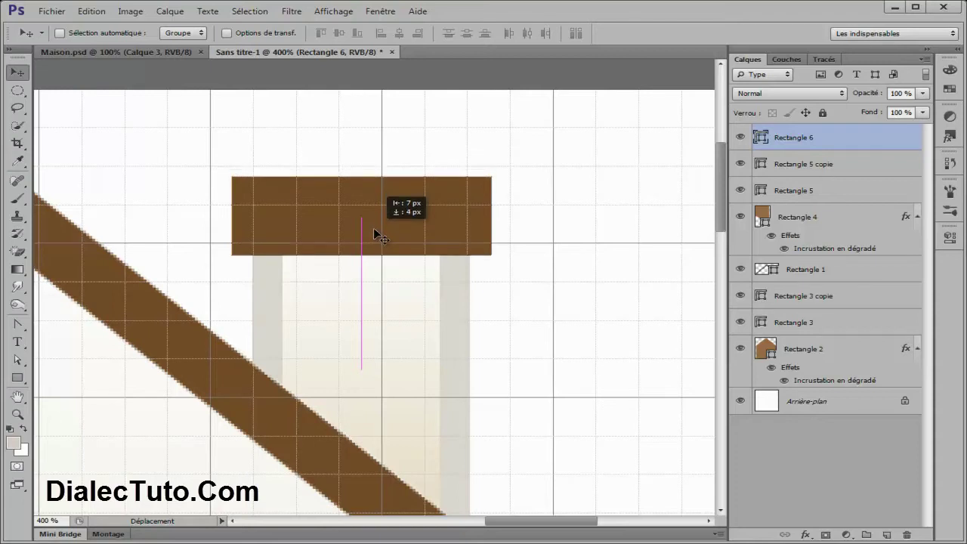
pyautogui.click(121, 52)
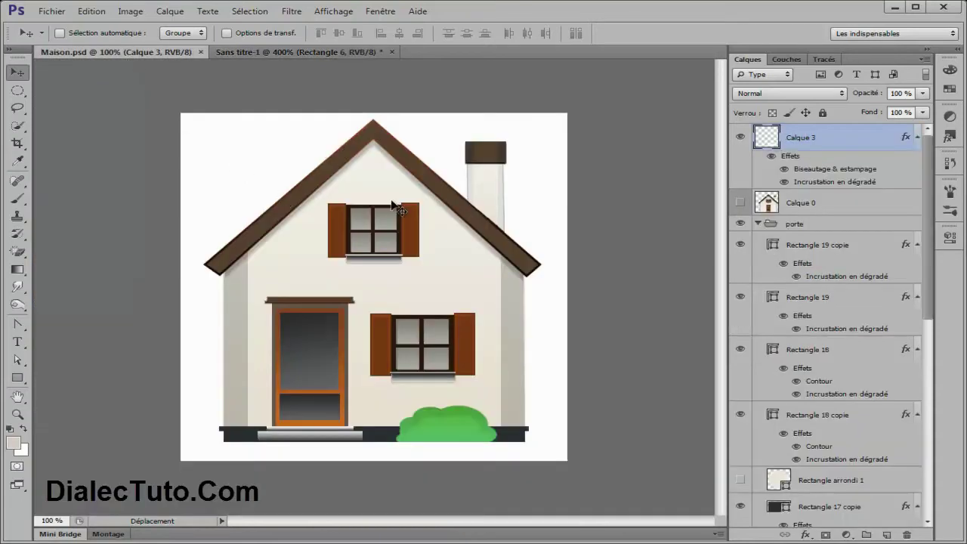
pyautogui.click(325, 52)
# Duplicate the cap and narrow the copy to a strip at its left end
pyautogui.moveTo(843, 142)
pyautogui.mouseDown()
pyautogui.moveTo(861, 479)
pyautogui.moveTo(887, 534)
pyautogui.mouseUp()
pyautogui.hotkey('ctrl', 't')
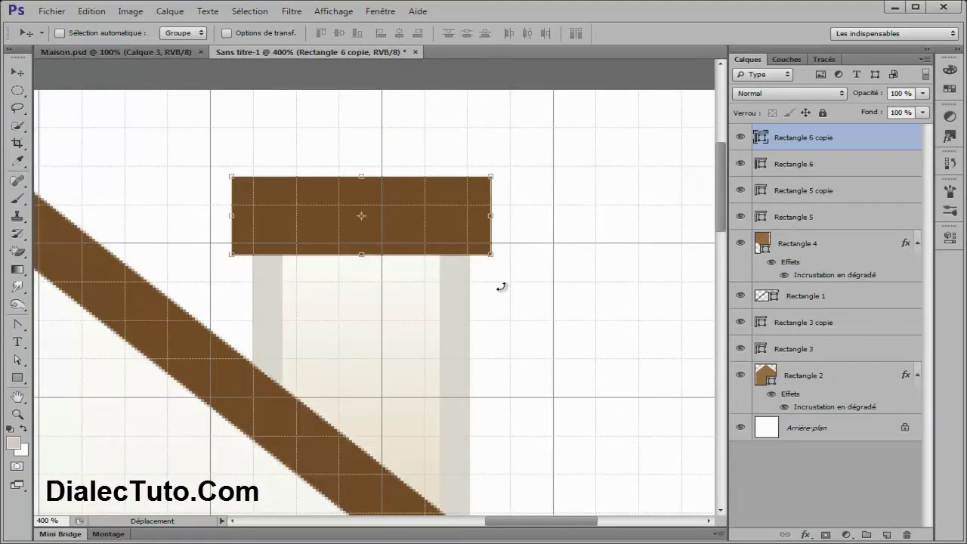
pyautogui.moveTo(491, 217); pyautogui.dragTo(269, 217)
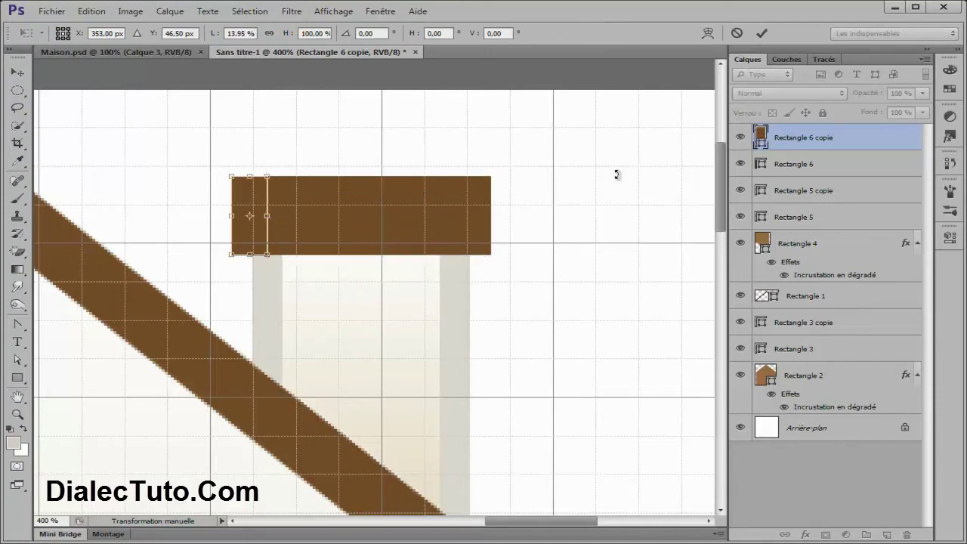
pyautogui.press('Return')
# Colour the strip #422911 at 77% opacity and Alt-drag a copy to the cap's right end
pyautogui.doubleClick(760, 137)
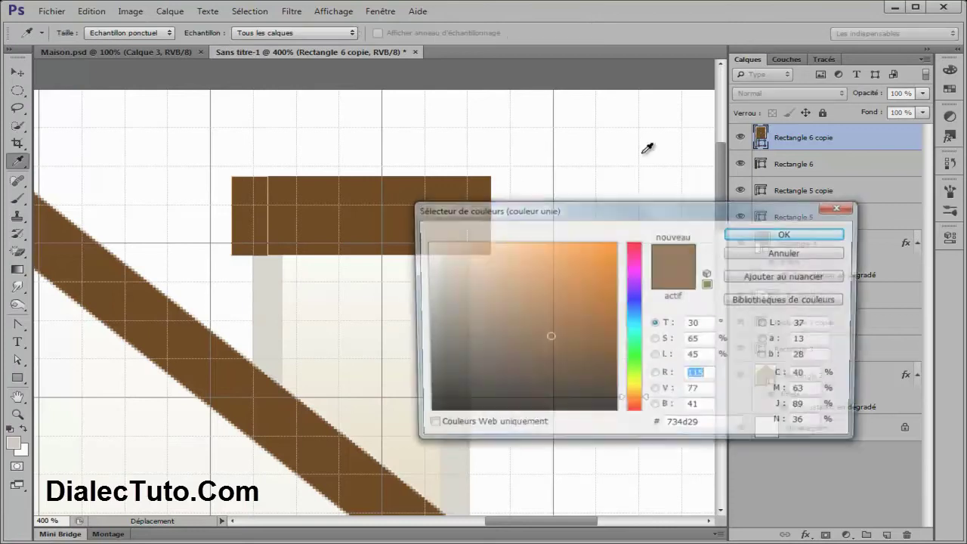
pyautogui.moveTo(550, 341); pyautogui.dragTo(566, 370)
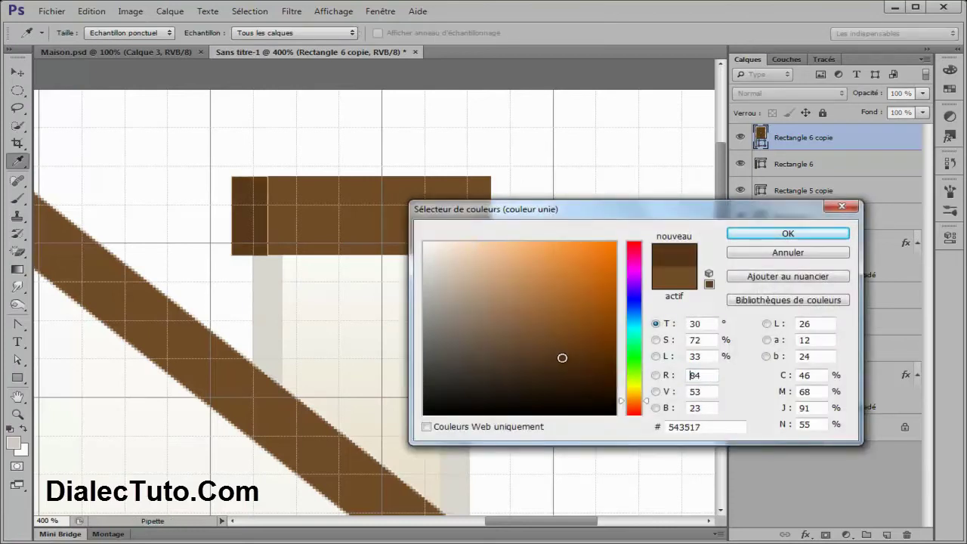
pyautogui.click(752, 234)
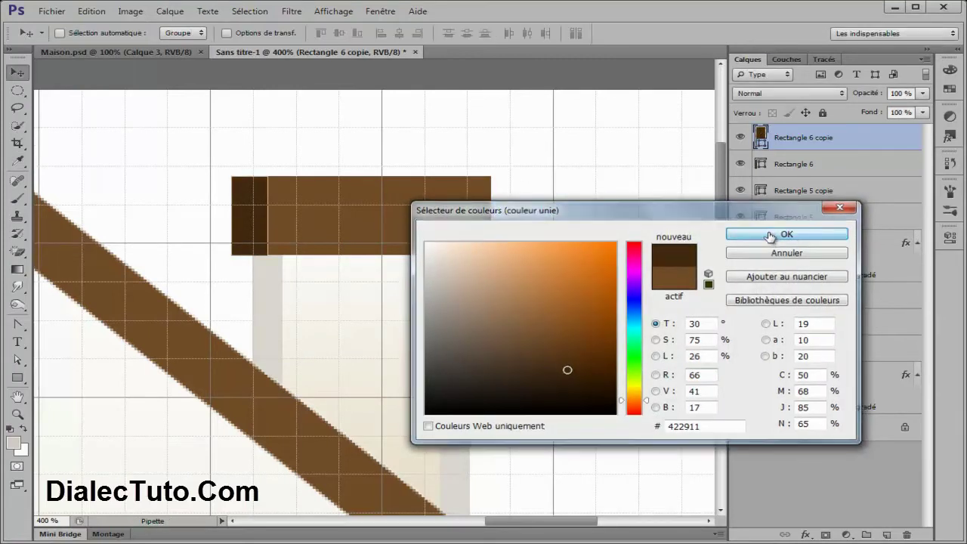
pyautogui.moveTo(873, 97); pyautogui.dragTo(863, 99)
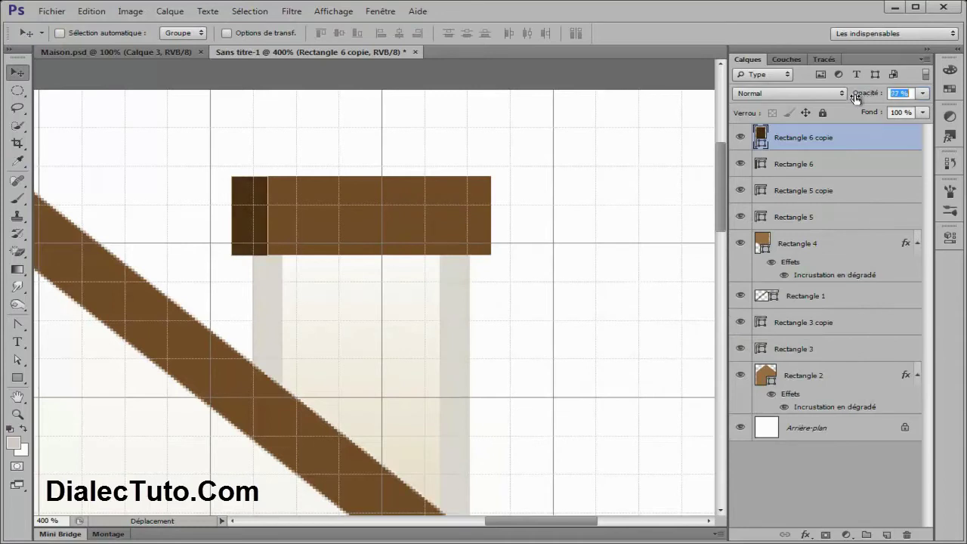
pyautogui.click(424, 177)
pyautogui.moveTo(242, 222); pyautogui.dragTo(464, 219)
# Zoom out to 100%, hide the grid, and compare the house with Maison.psd
pyautogui.hotkey('ctrl', '-')
pyautogui.hotkey('ctrl', '-')
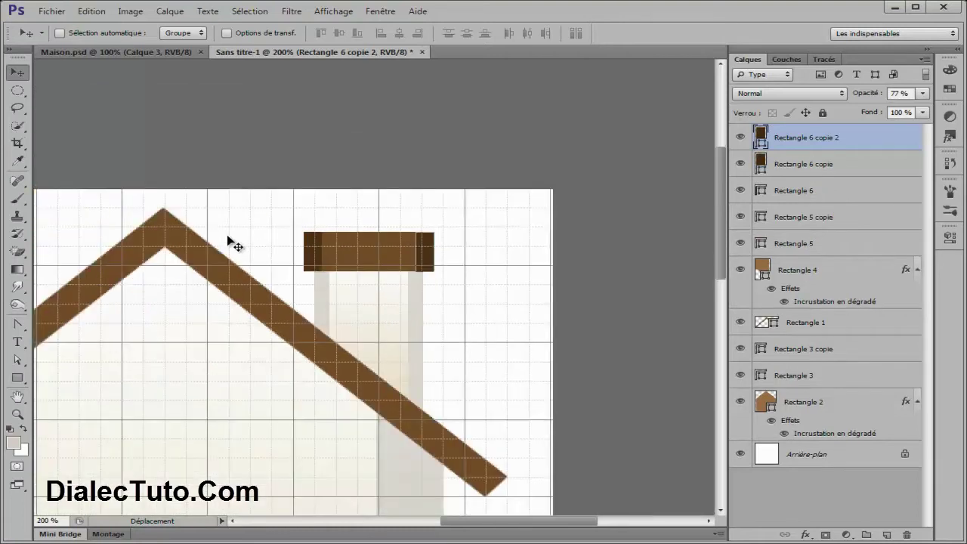
pyautogui.hotkey('ctrl', '-')
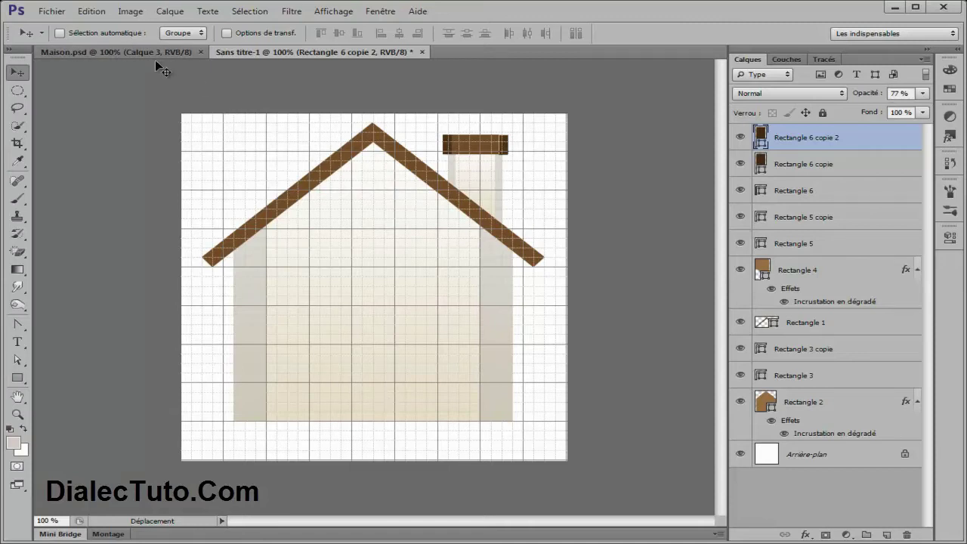
pyautogui.hotkey('ctrl', "'")
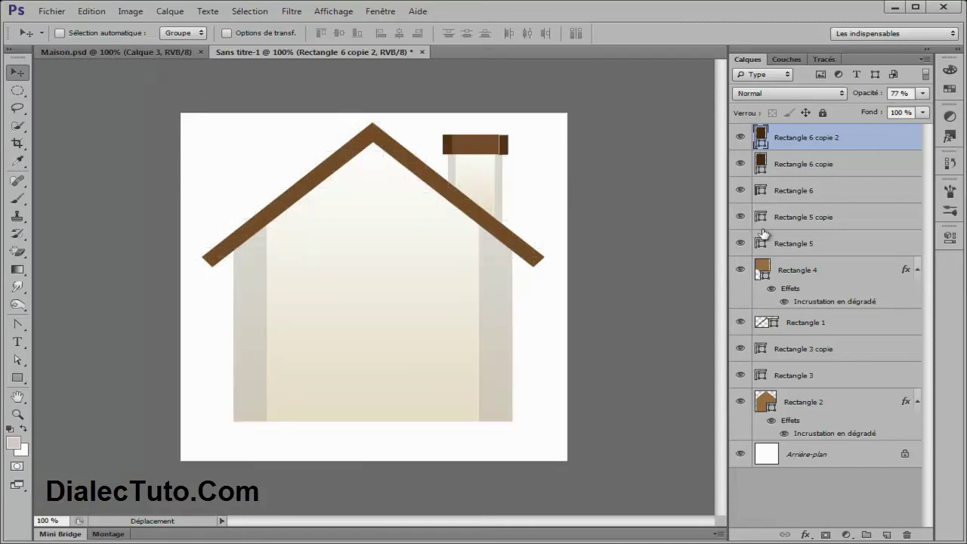
pyautogui.click(852, 458)
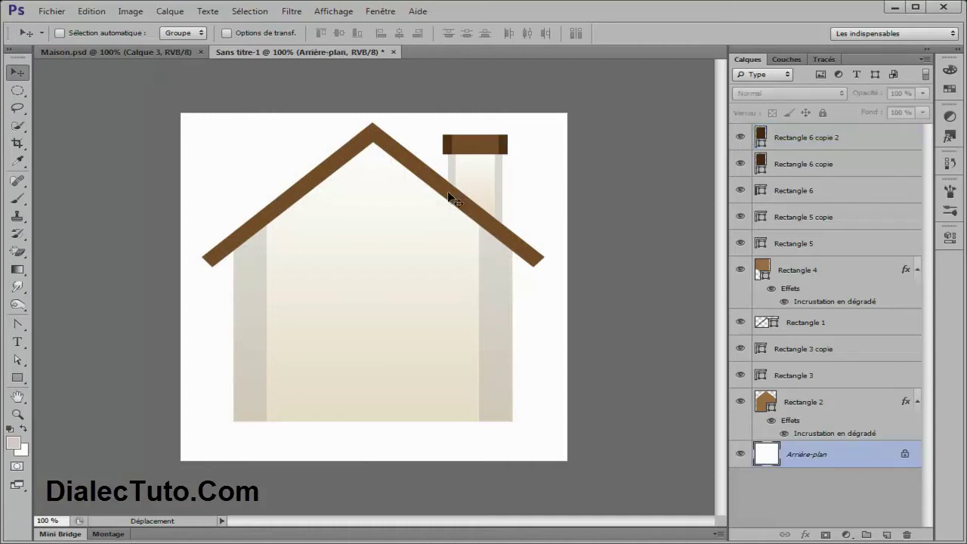
pyautogui.click(786, 139)
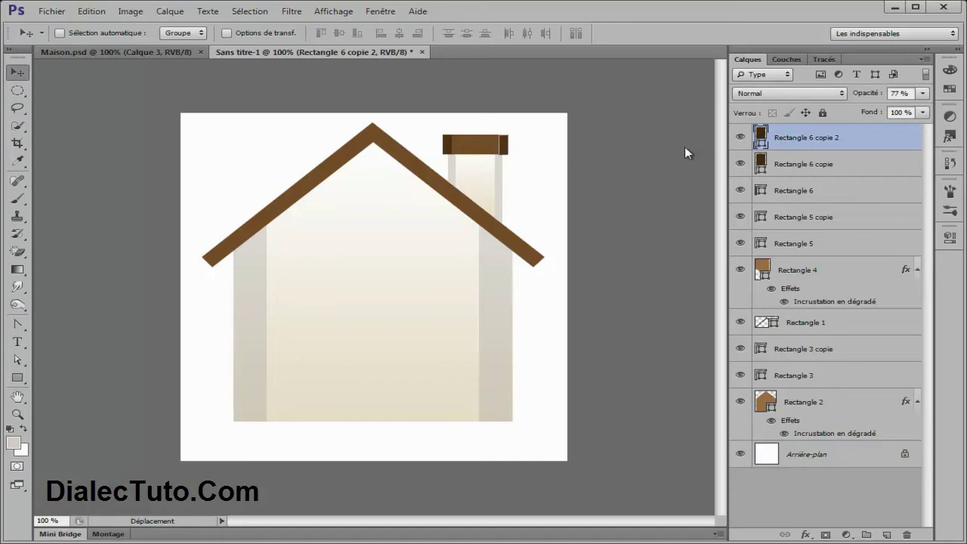
pyautogui.click(807, 456)
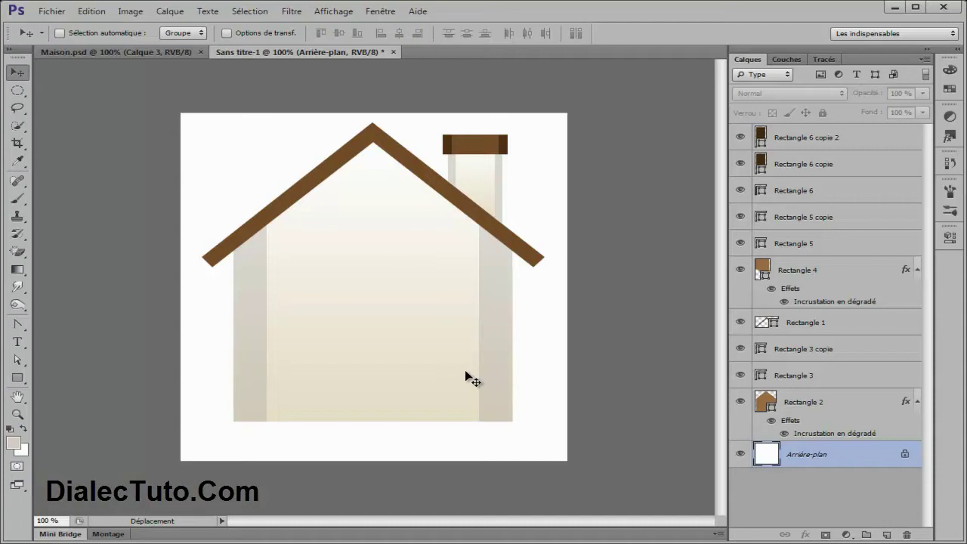
pyautogui.click(106, 52)
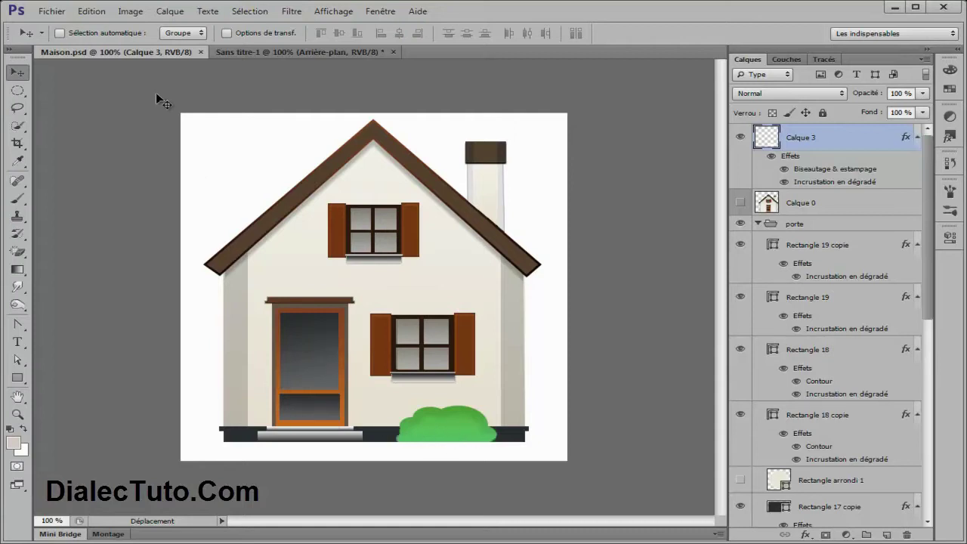
pyautogui.click(230, 50)
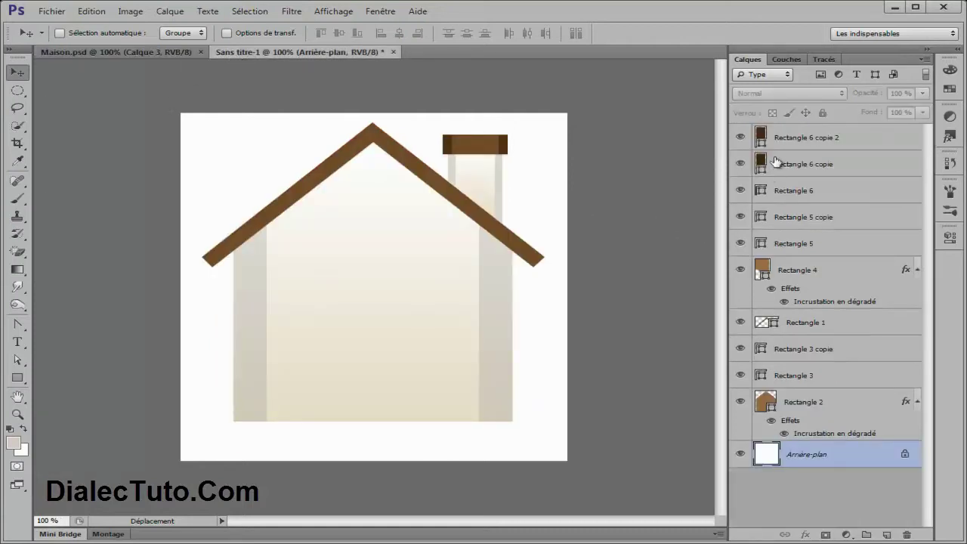
# Group the layers from Rectangle 6 copie 2 down to Rectangle 2 as 'Façade' with an orange label
pyautogui.click(823, 139)
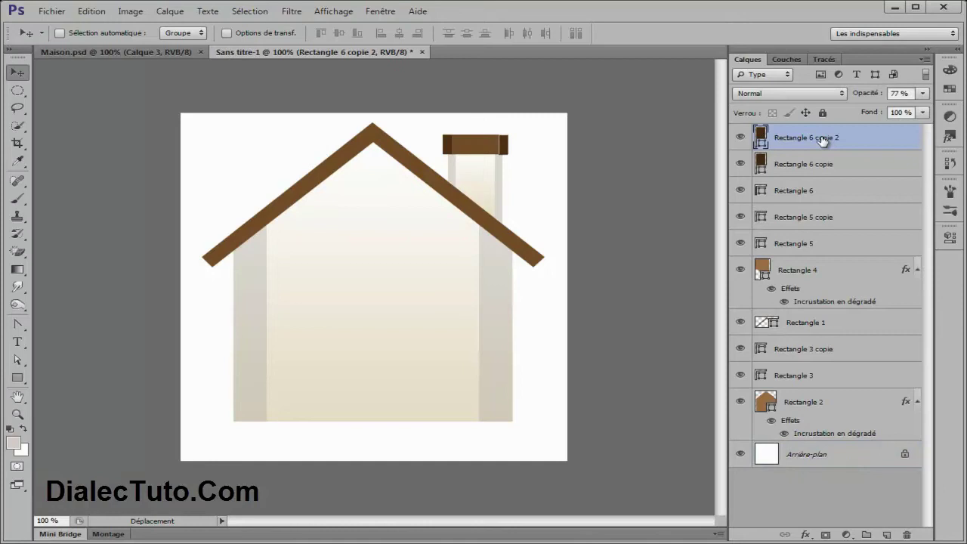
pyautogui.keyDown('shift'); pyautogui.click(844, 412); pyautogui.keyUp('shift')
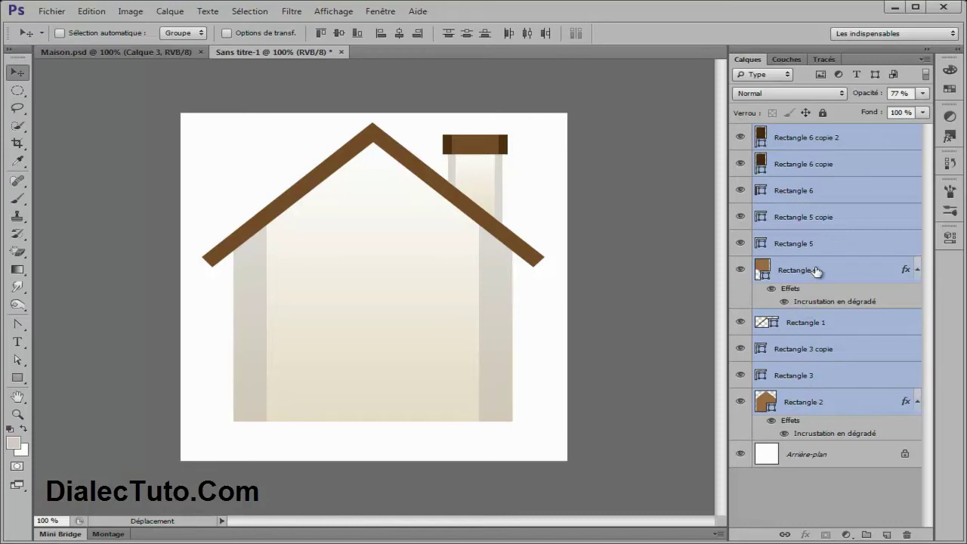
pyautogui.click(925, 61)
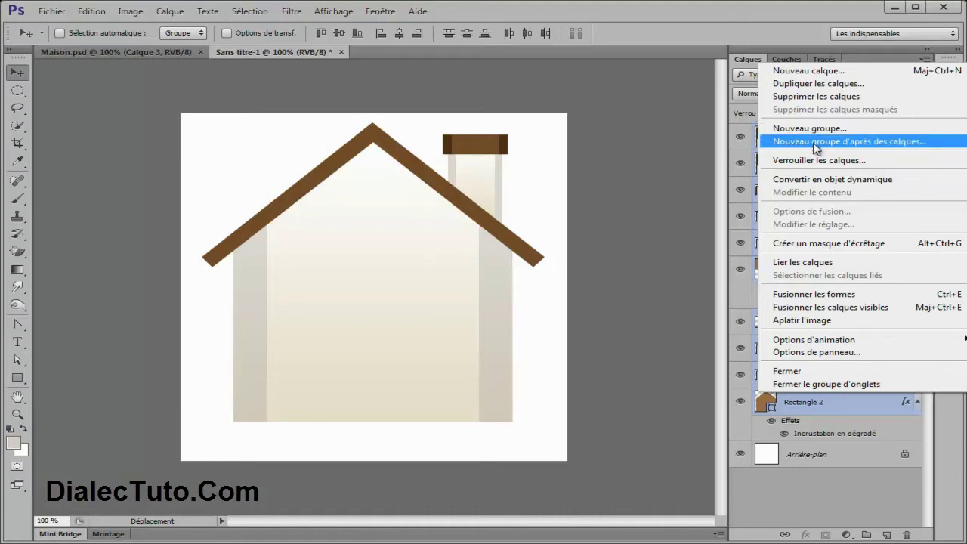
pyautogui.click(875, 144)
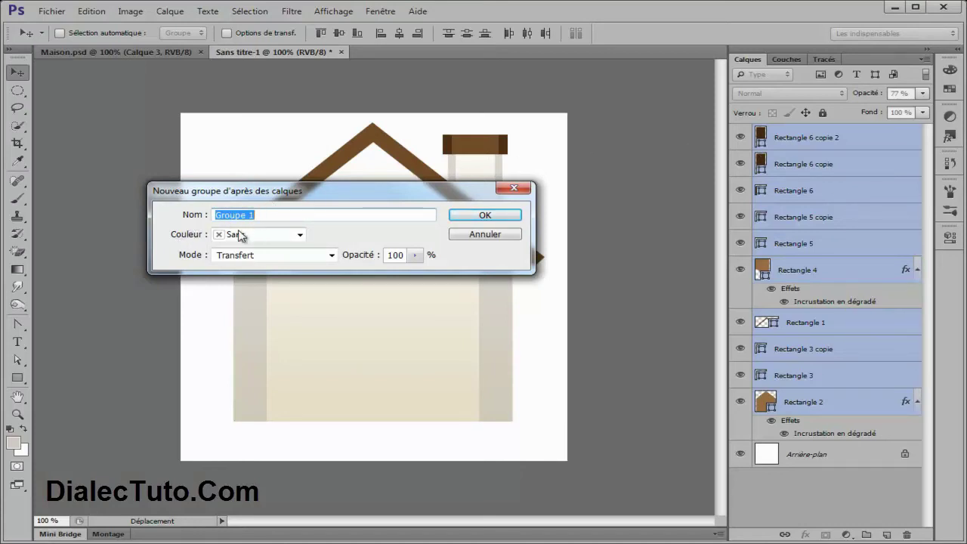
pyautogui.moveTo(277, 218); pyautogui.dragTo(192, 216)
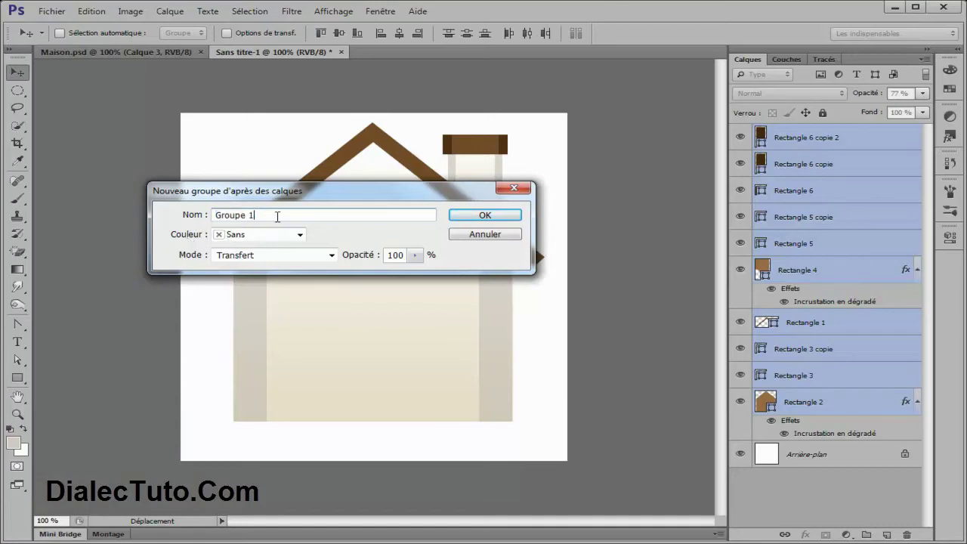
pyautogui.write('F')
pyautogui.click(287, 239)
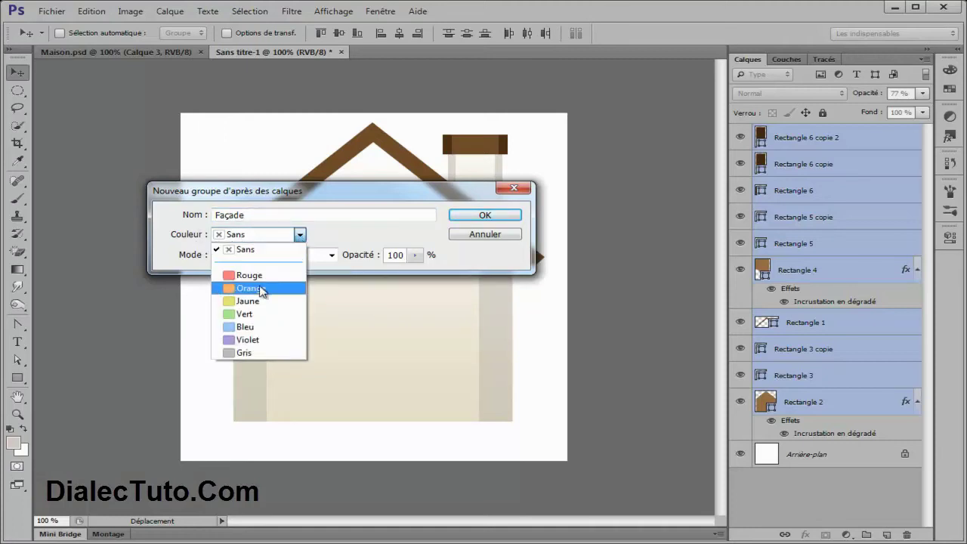
pyautogui.click(234, 292)
pyautogui.click(492, 215)
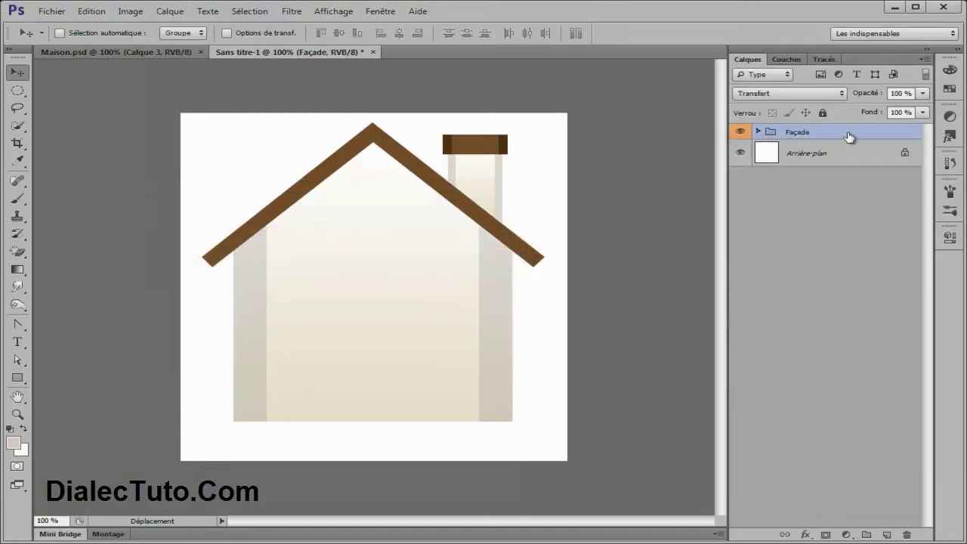
# Lock the Façade group and add a new layer group named Fenetre
pyautogui.click(822, 113)
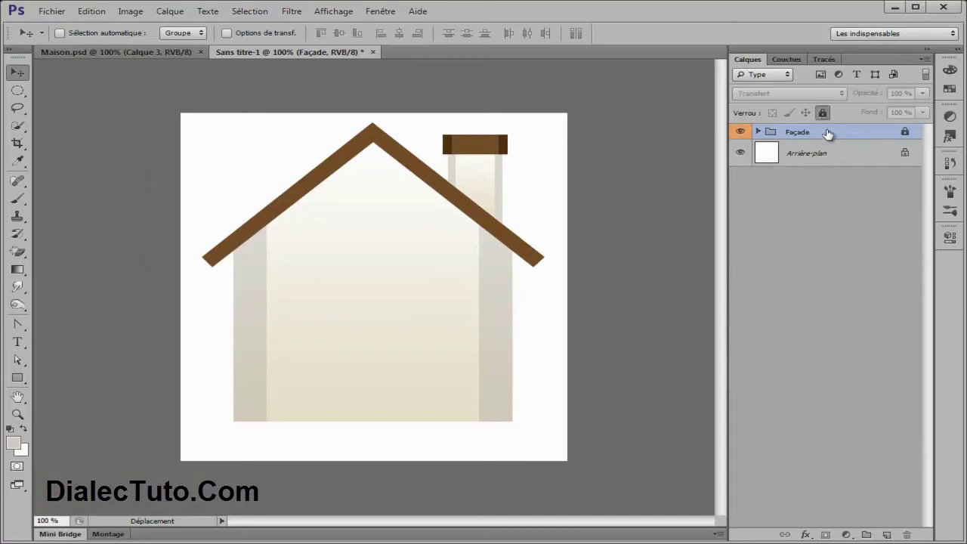
pyautogui.click(867, 535)
pyautogui.doubleClick(799, 132)
pyautogui.write('Fe')
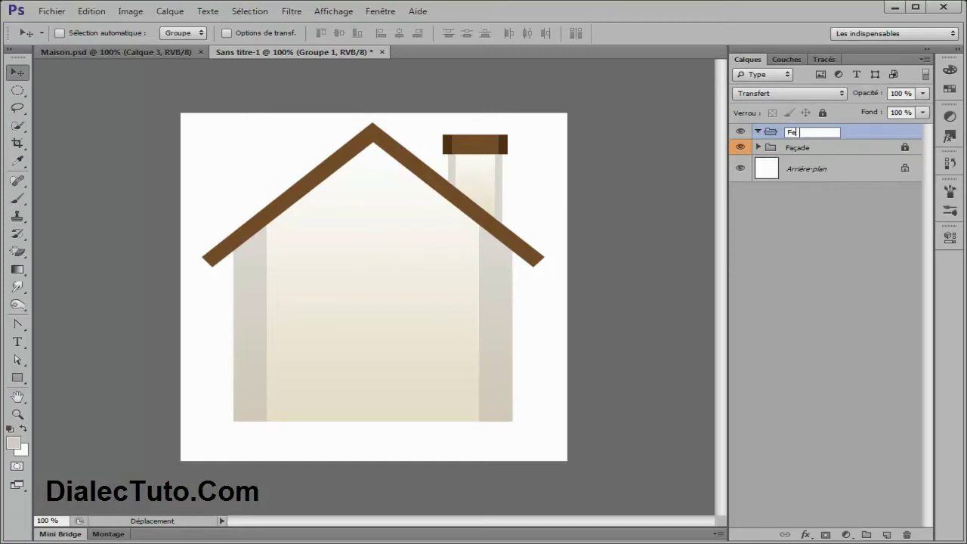
pyautogui.press('Return')
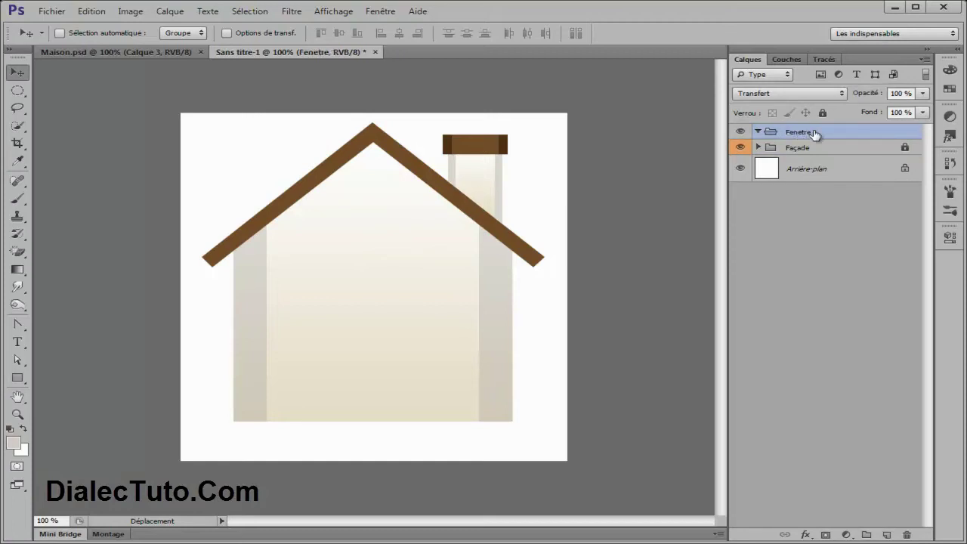
# Tag the Fenetre group red, zoom to 200% and show the grid
pyautogui.rightClick(815, 133)
pyautogui.click(814, 389)
pyautogui.hotkey('ctrl', '+')
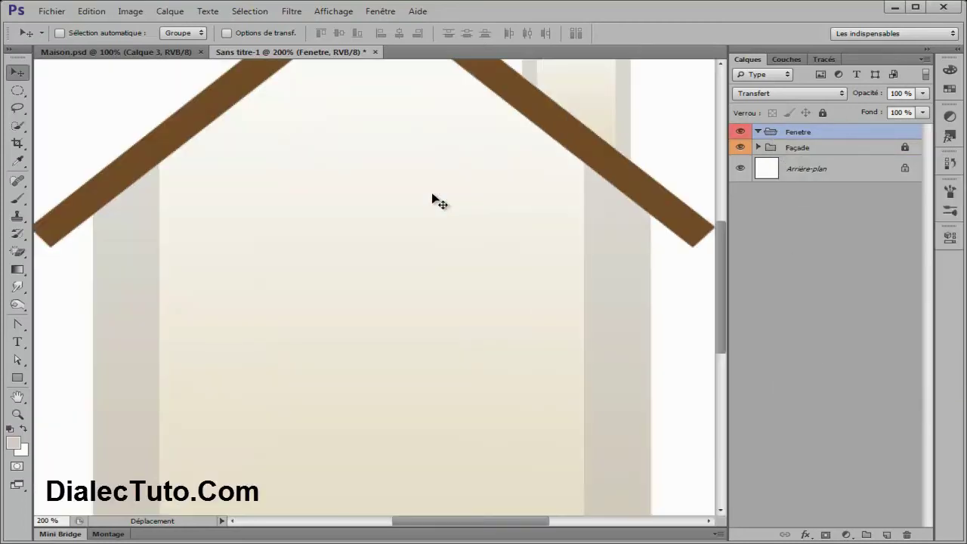
pyautogui.hotkey('ctrl', "'")
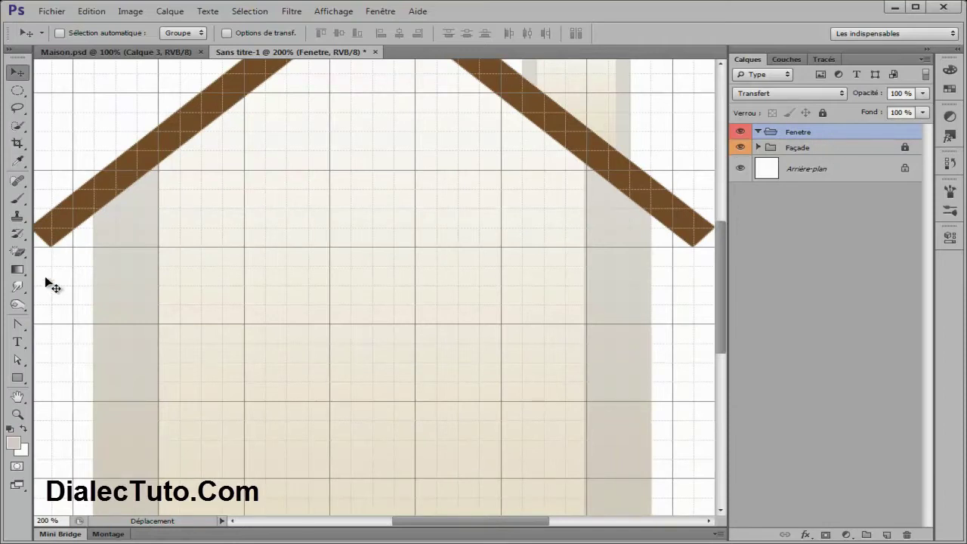
# Draw a 114 × 114 px square on the wall and fill it grey #a3a09b
pyautogui.click(17, 379)
pyautogui.click(69, 378)
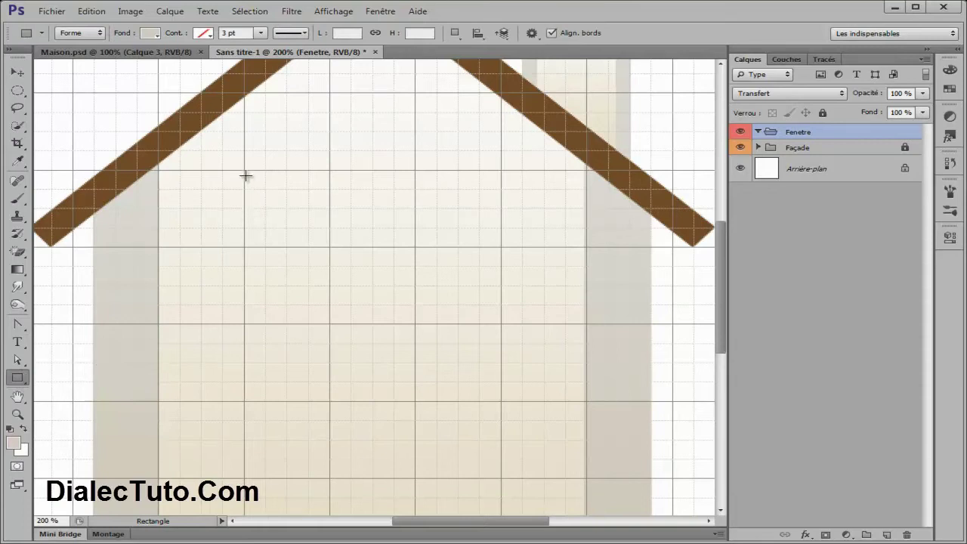
pyautogui.moveTo(245, 171); pyautogui.dragTo(416, 325)
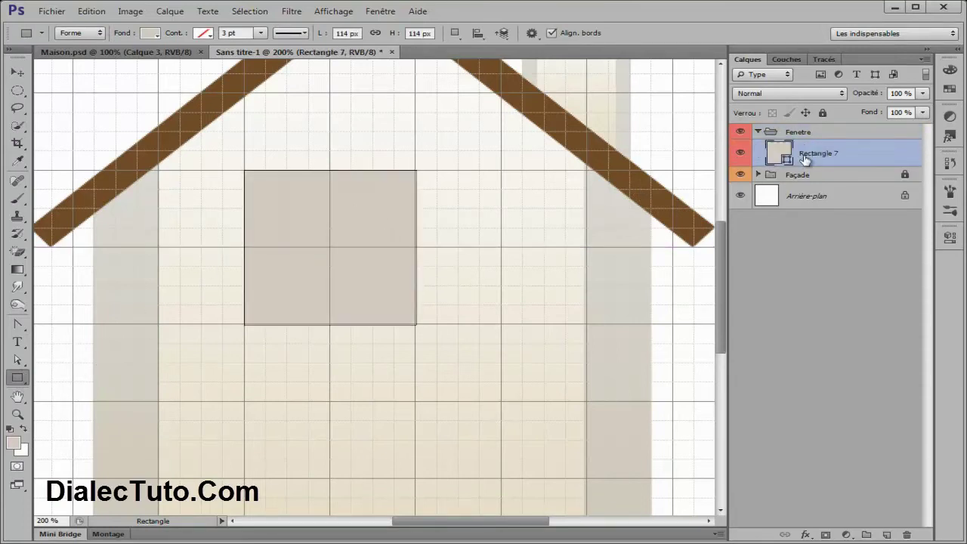
pyautogui.doubleClick(782, 154)
pyautogui.moveTo(437, 289); pyautogui.dragTo(432, 305)
pyautogui.click(771, 234)
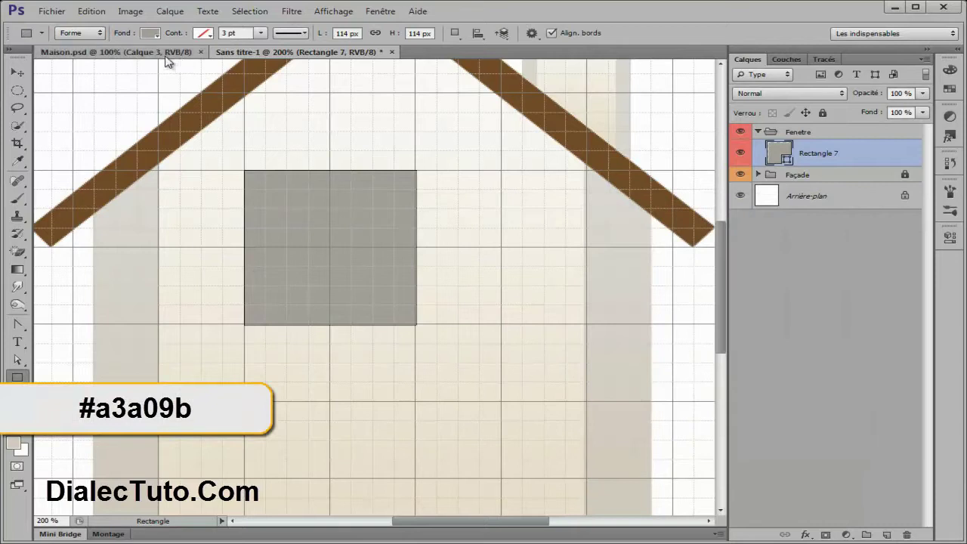
# Glance at the Maison.psd reference, then duplicate the Rectangle 7 layer
pyautogui.click(165, 55)
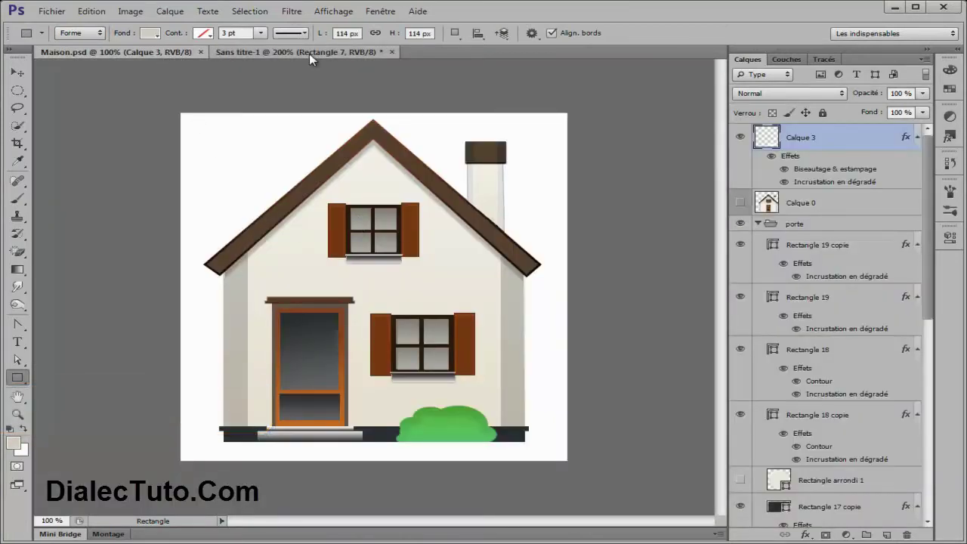
pyautogui.click(309, 54)
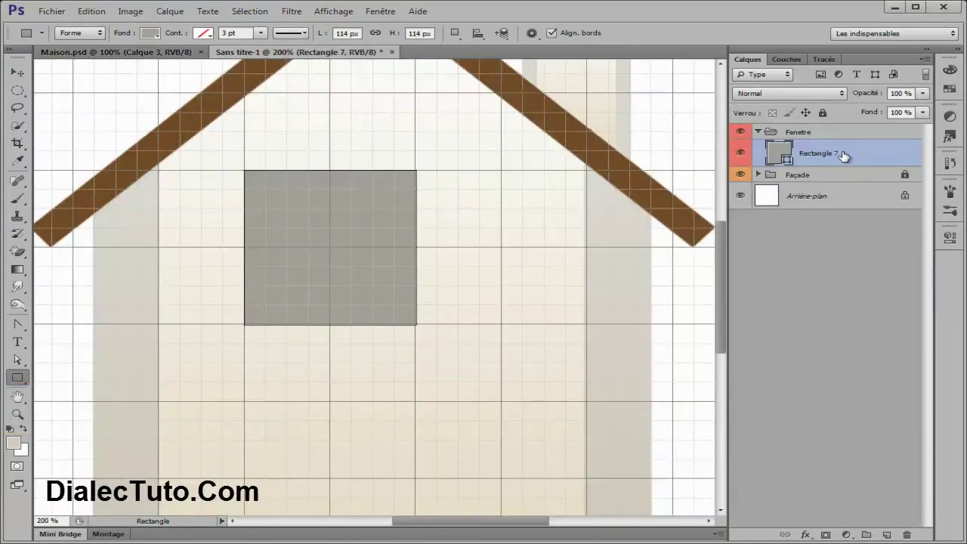
pyautogui.moveTo(844, 155); pyautogui.dragTo(843, 260)
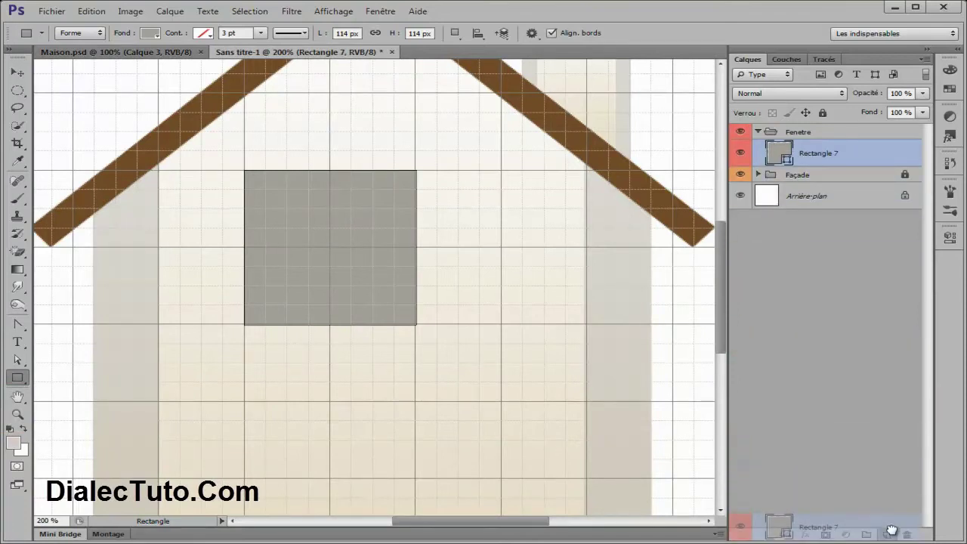
pyautogui.moveTo(872, 484); pyautogui.dragTo(888, 535)
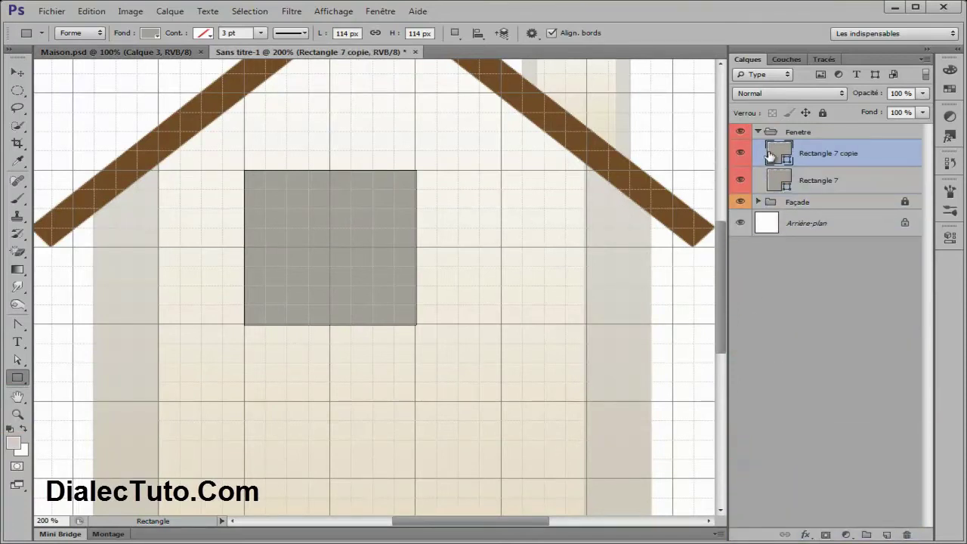
# Make the copied square white and scale it to half its width and height
pyautogui.doubleClick(769, 155)
pyautogui.moveTo(450, 259); pyautogui.dragTo(371, 196)
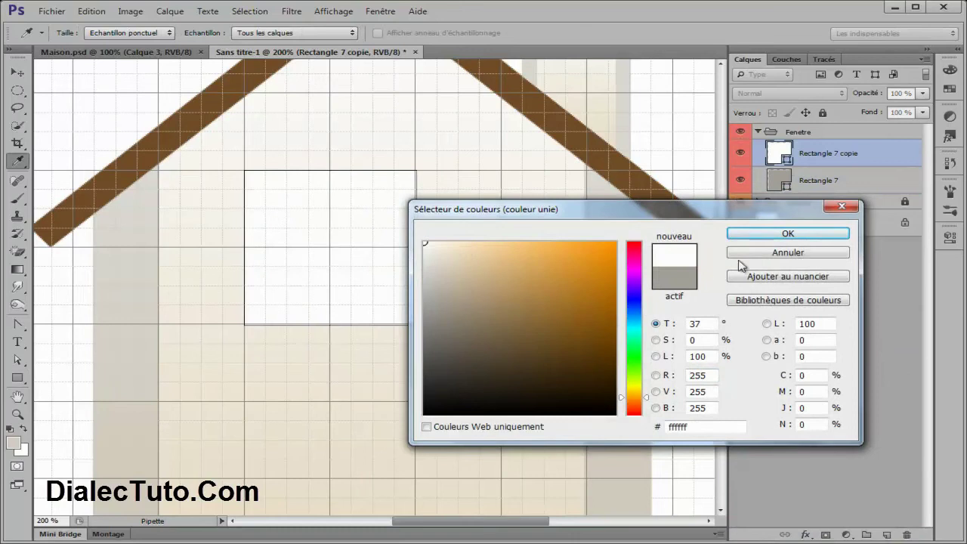
pyautogui.click(755, 234)
pyautogui.hotkey('ctrl', 't')
pyautogui.moveTo(329, 323); pyautogui.dragTo(334, 246)
pyautogui.moveTo(415, 205); pyautogui.dragTo(331, 208)
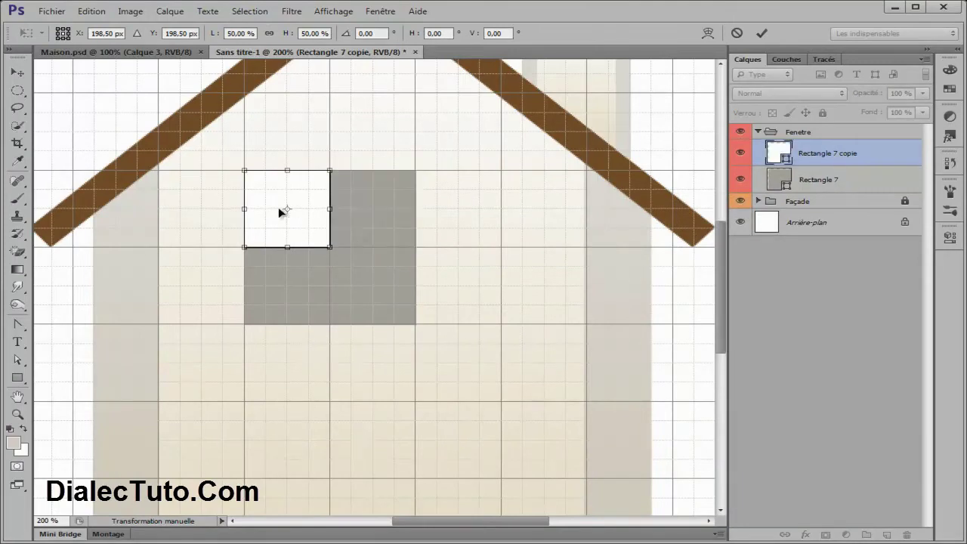
pyautogui.press('Return')
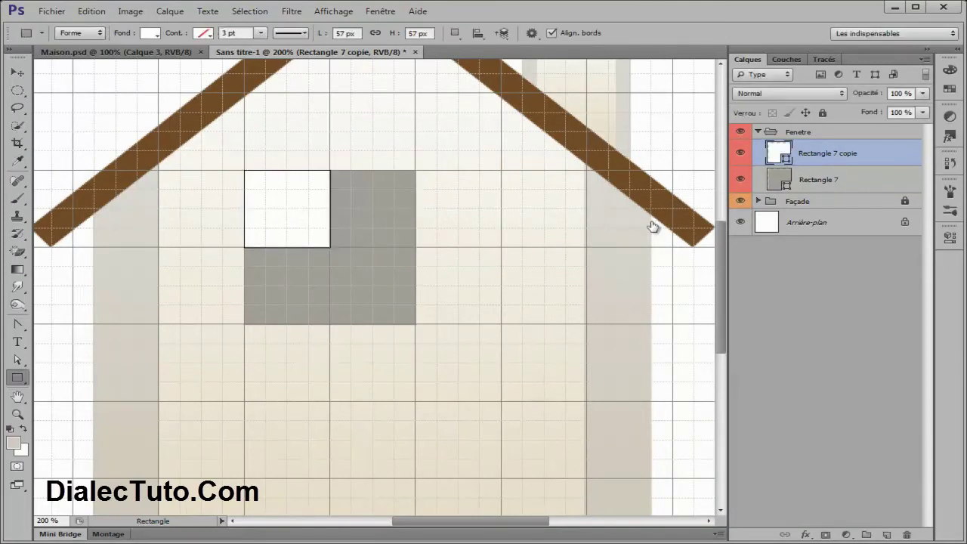
# Mask the white pane with a white-to-grey gradient and set its opacity to 71%
pyautogui.click(826, 534)
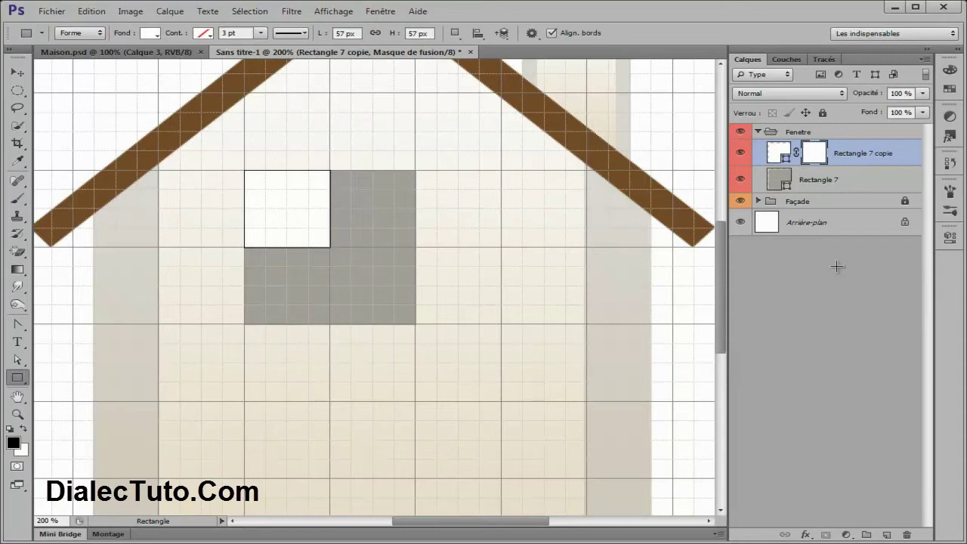
pyautogui.click(16, 272)
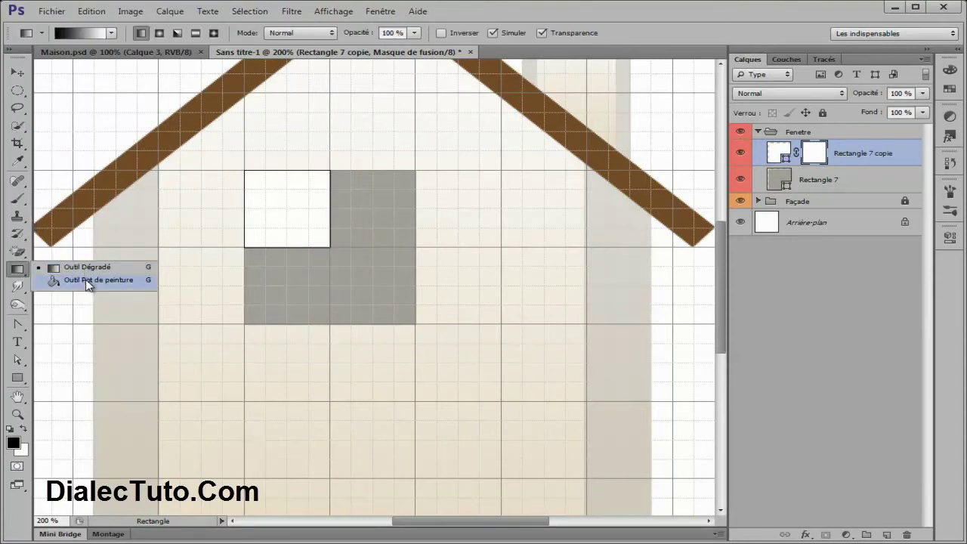
pyautogui.click(82, 268)
pyautogui.moveTo(280, 209); pyautogui.dragTo(281, 209)
pyautogui.moveTo(277, 292); pyautogui.dragTo(276, 167)
pyautogui.moveTo(290, 264); pyautogui.dragTo(288, 184)
pyautogui.moveTo(284, 250); pyautogui.dragTo(274, 176)
pyautogui.moveTo(280, 262); pyautogui.dragTo(279, 138)
pyautogui.moveTo(860, 90); pyautogui.dragTo(874, 100)
pyautogui.moveTo(294, 212)
pyautogui.mouseDown()
pyautogui.moveTo(287, 236)
pyautogui.moveTo(277, 179)
pyautogui.mouseUp()
pyautogui.moveTo(877, 98); pyautogui.dragTo(861, 95)
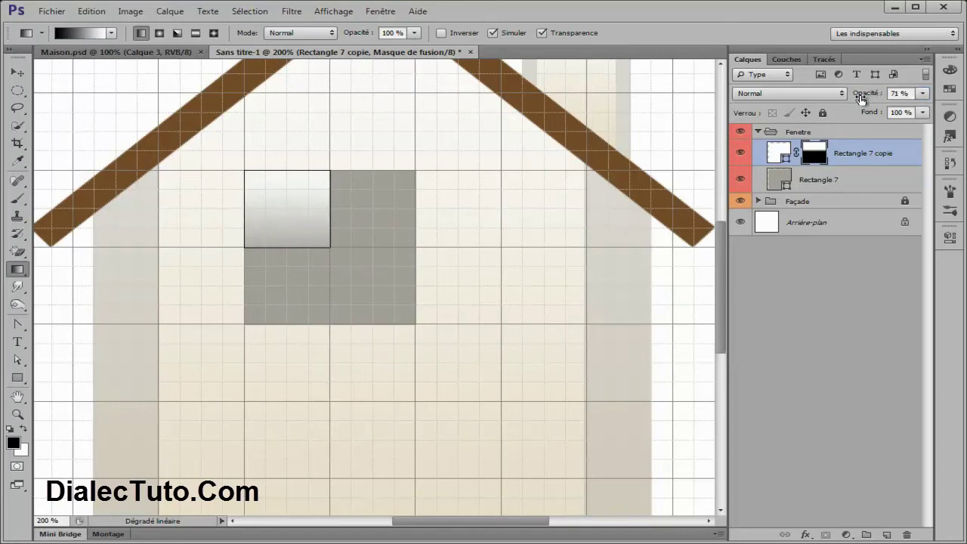
# Copy the pane into a 2×2 grid covering the grey square
pyautogui.click(12, 74)
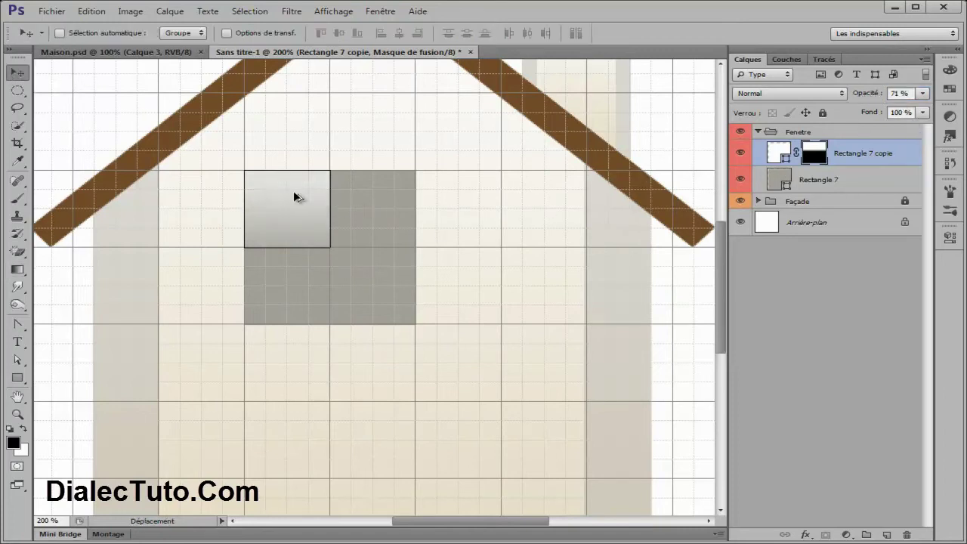
pyautogui.moveTo(290, 210); pyautogui.dragTo(376, 211)
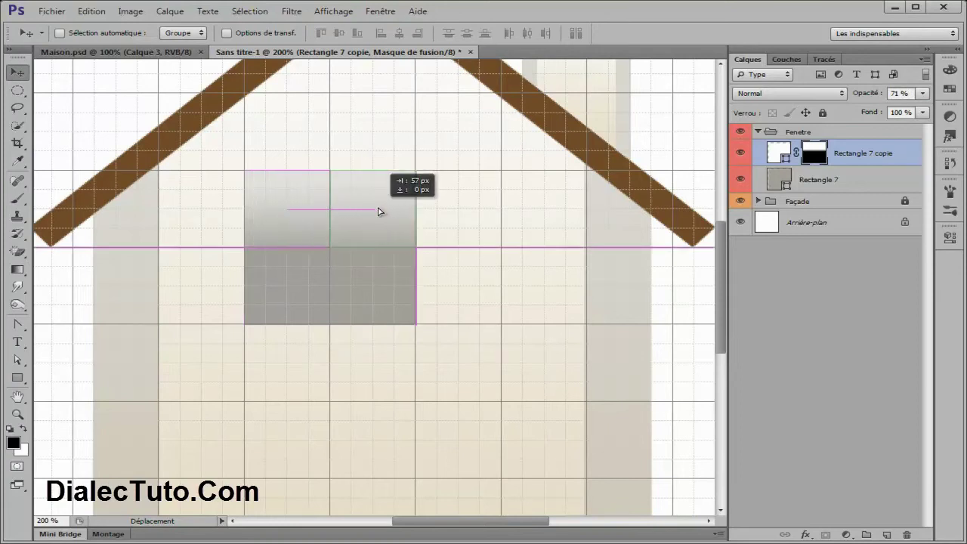
pyautogui.keyDown('shift'); pyautogui.click(862, 182); pyautogui.keyUp('shift')
pyautogui.moveTo(378, 227); pyautogui.dragTo(373, 294)
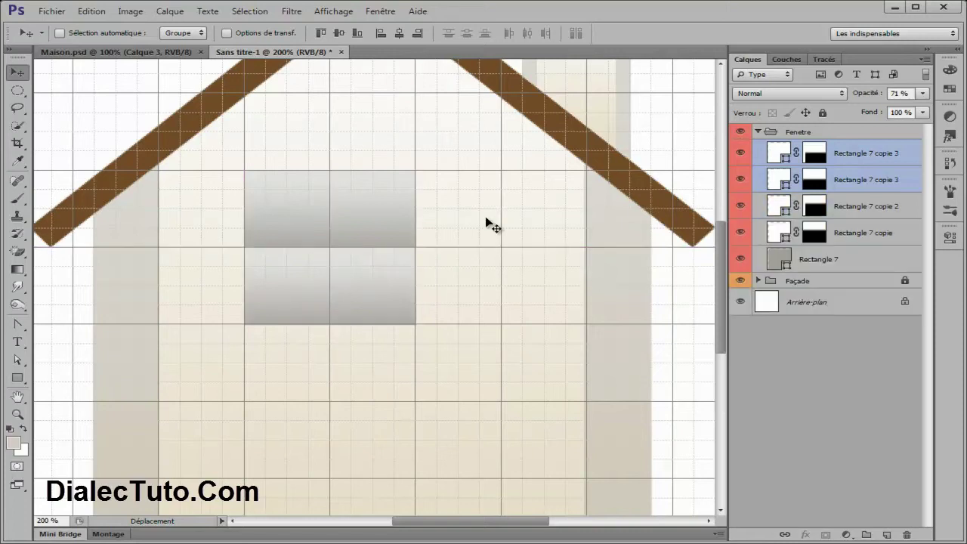
# Zoom in on the Maison.psd reference window, then return to Sans titre-1
pyautogui.click(123, 52)
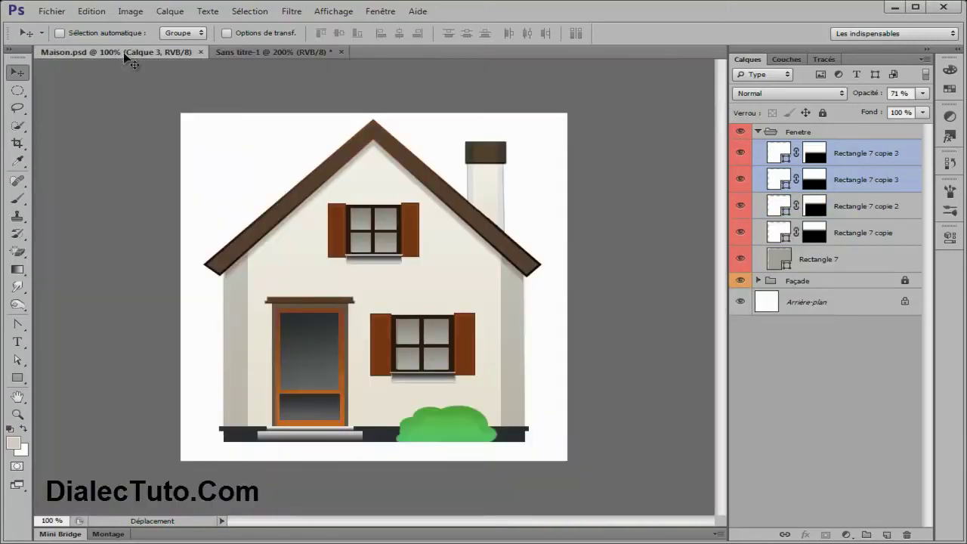
pyautogui.hotkey('ctrl', '+')
pyautogui.hotkey('ctrl', '+')
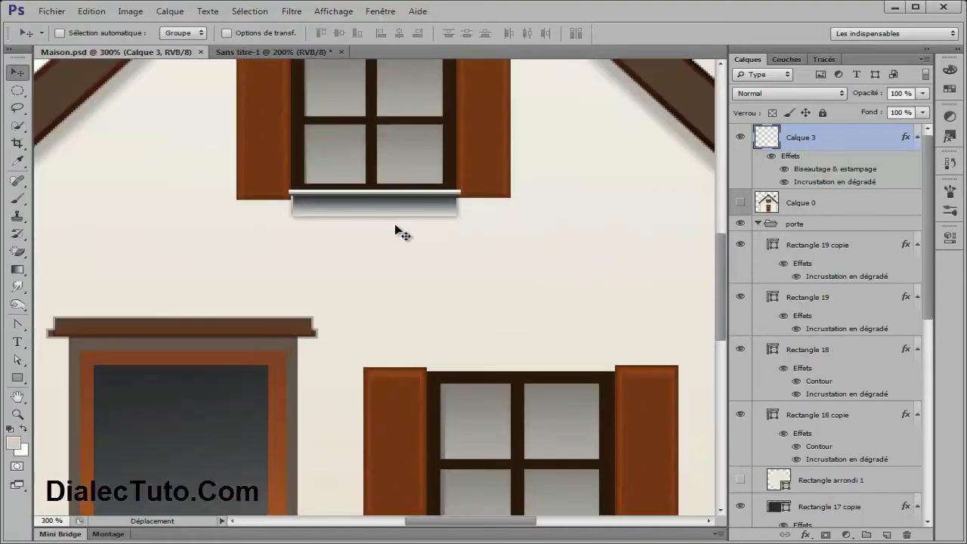
pyautogui.scroll(1, 318, 183)
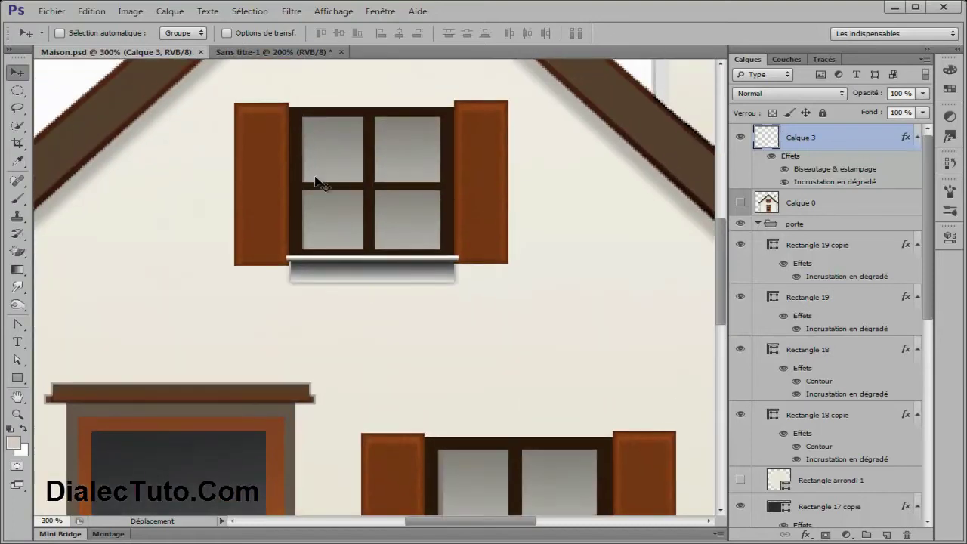
pyautogui.click(283, 53)
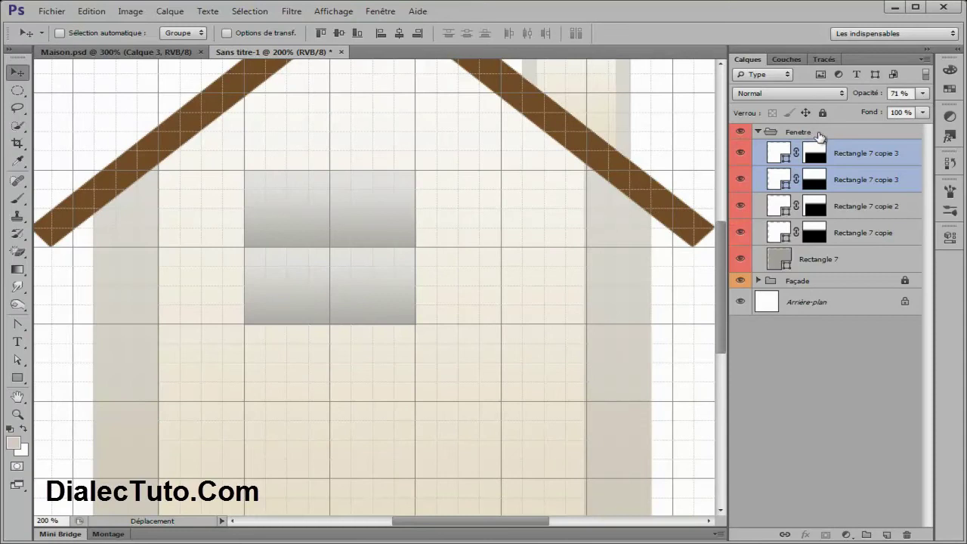
# Draw a 6 × 114 px bar along the window's right edge and fill it dark brown #503216
pyautogui.click(17, 378)
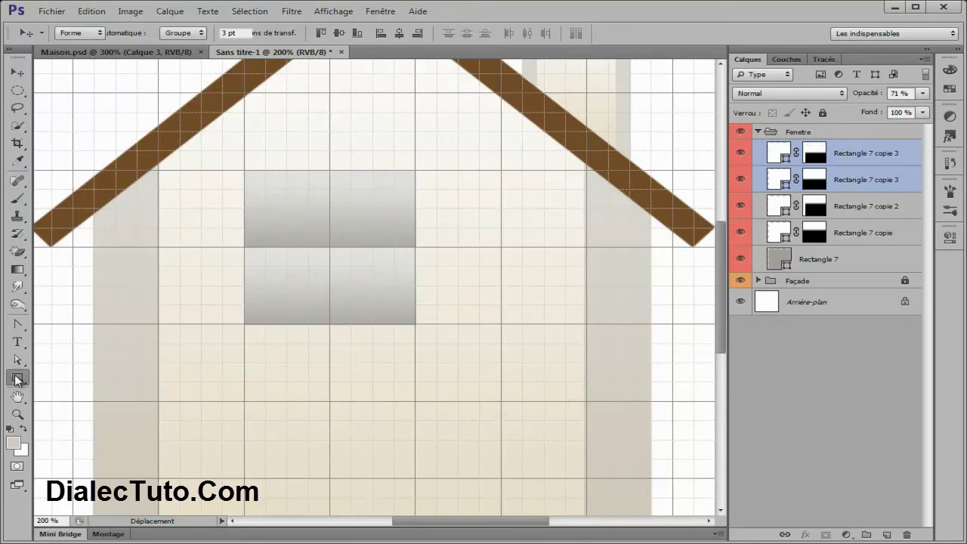
pyautogui.moveTo(416, 171); pyautogui.dragTo(408, 323)
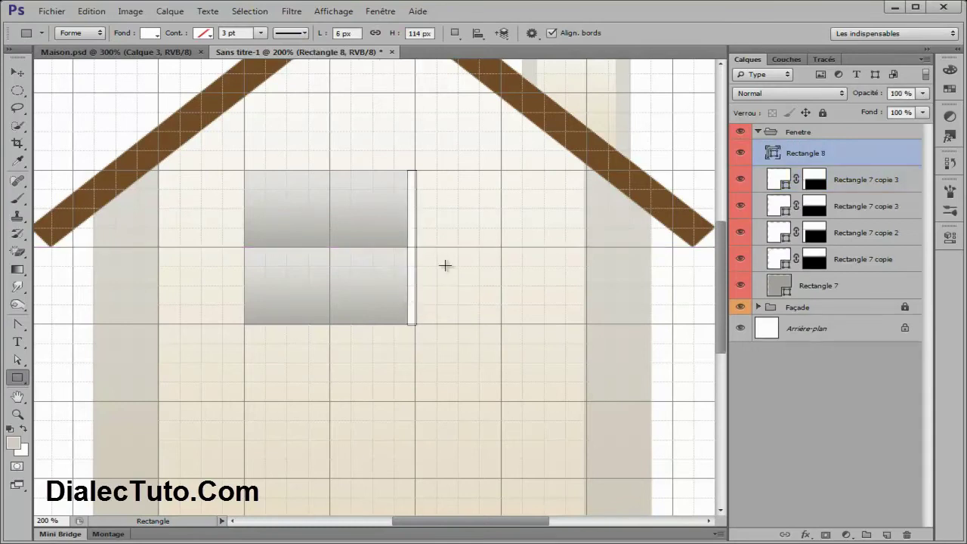
pyautogui.click(741, 154)
pyautogui.click(742, 153)
pyautogui.doubleClick(774, 153)
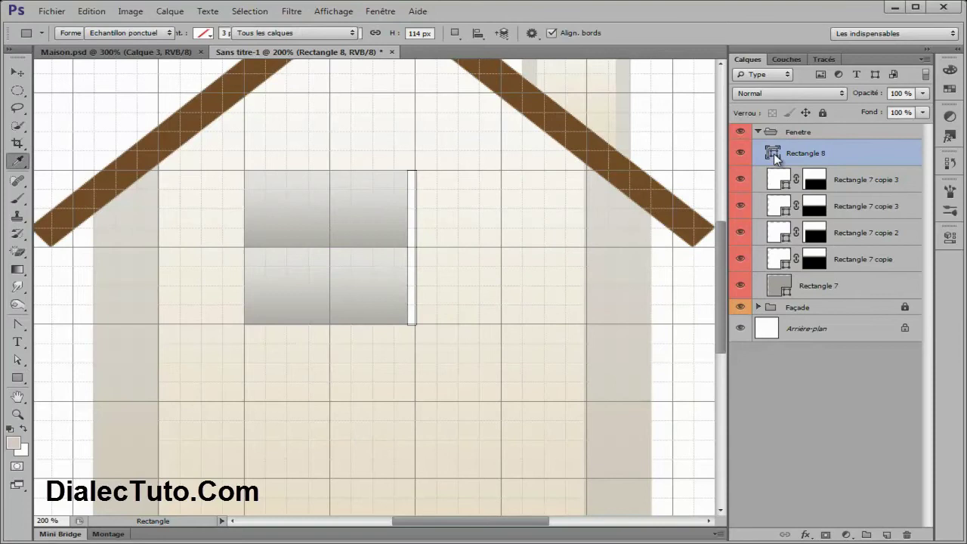
pyautogui.click(200, 120)
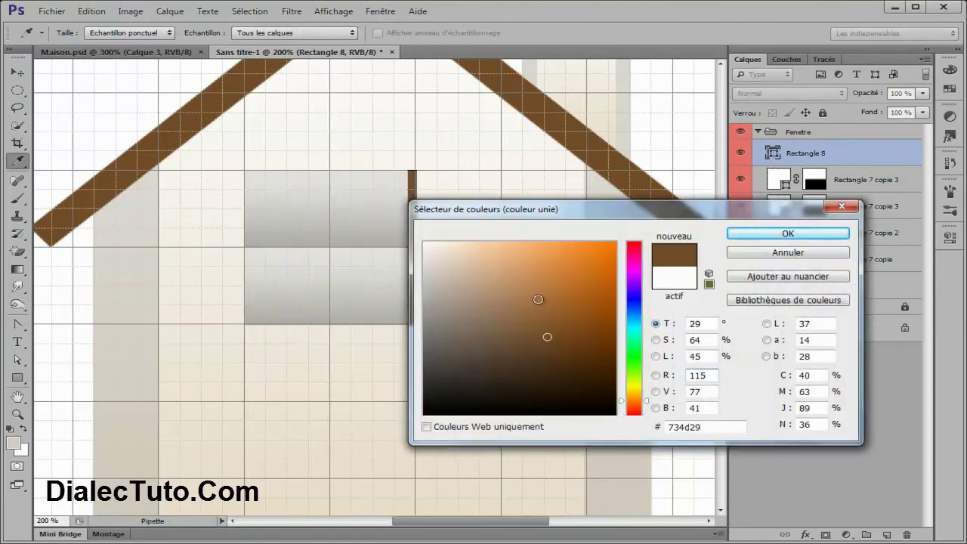
pyautogui.moveTo(549, 340); pyautogui.dragTo(556, 351)
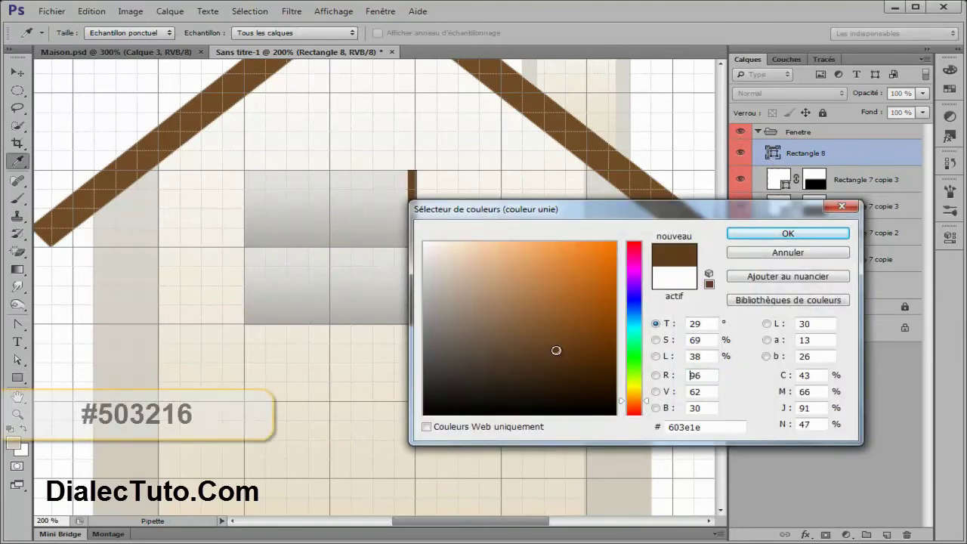
pyautogui.moveTo(586, 210); pyautogui.dragTo(629, 196)
pyautogui.moveTo(600, 336); pyautogui.dragTo(606, 345)
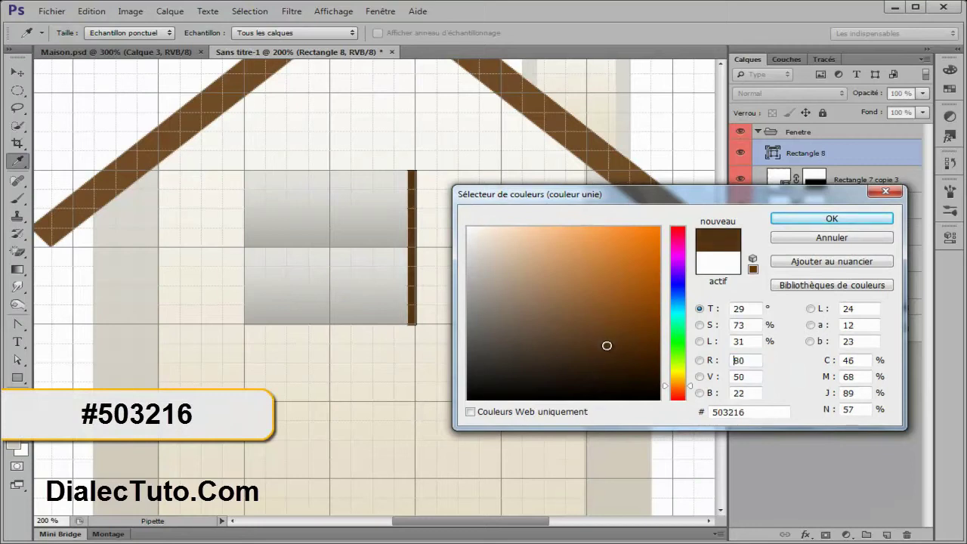
pyautogui.click(831, 218)
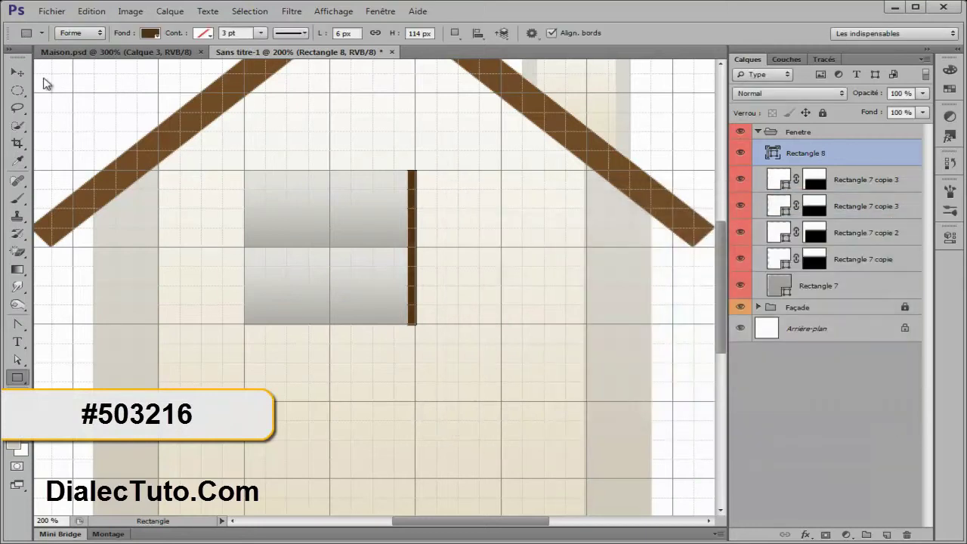
# Place a copy of the brown bar down the middle of the window
pyautogui.press('v')
pyautogui.moveTo(414, 233)
pyautogui.mouseDown()
pyautogui.moveTo(257, 236)
pyautogui.moveTo(329, 233)
pyautogui.mouseUp()
pyautogui.press('Left')
pyautogui.press('Left')
pyautogui.scroll(2, 350, 255)
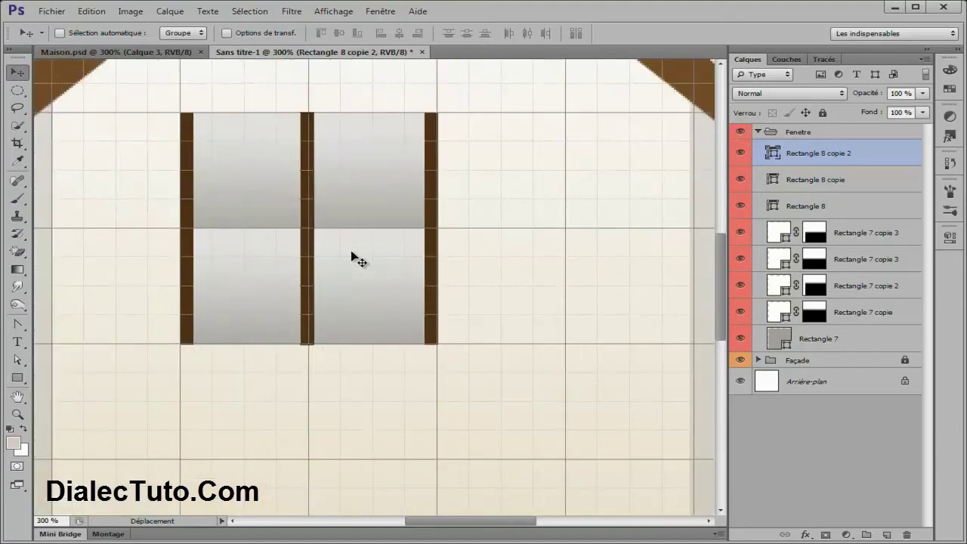
pyautogui.scroll(1, 323, 268)
# Duplicate the bar, rotate it 90° and position horizontal crossbars across the window
pyautogui.click(740, 153)
pyautogui.moveTo(850, 157); pyautogui.dragTo(887, 535)
pyautogui.hotkey('ctrl', 't')
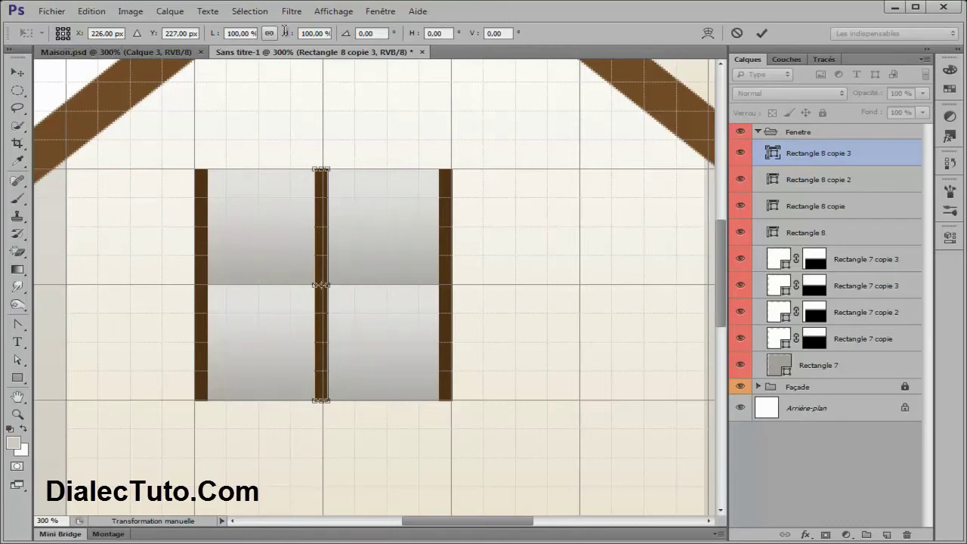
pyautogui.click(355, 34)
pyautogui.write('9')
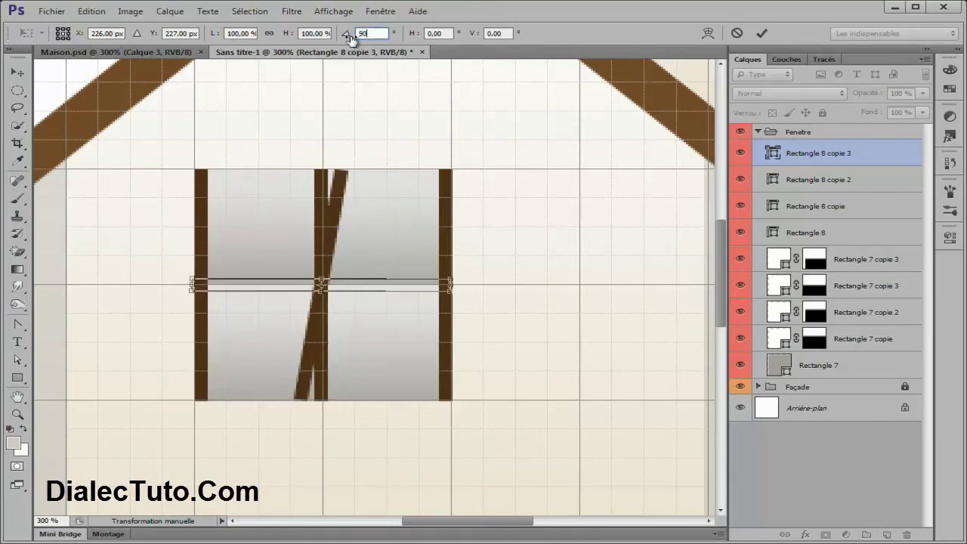
pyautogui.write('0')
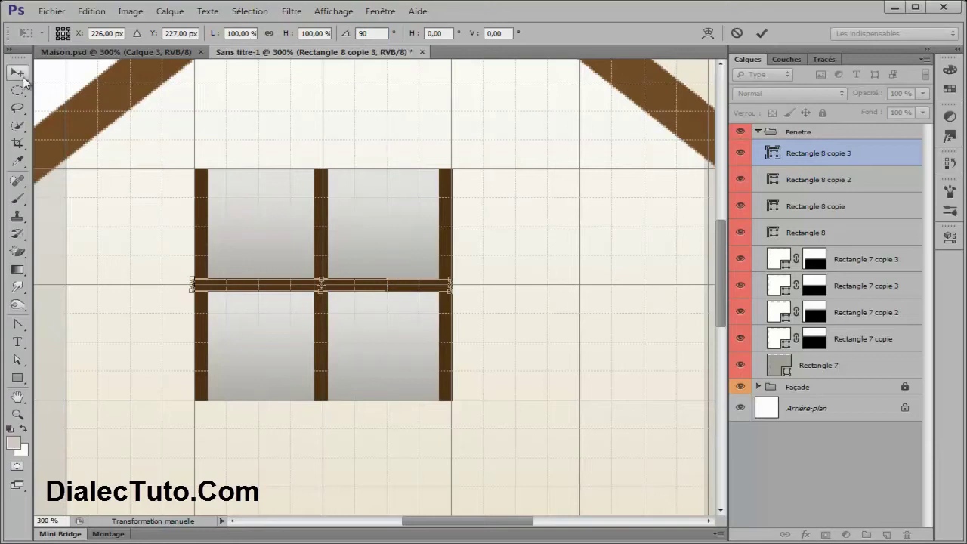
pyautogui.click(17, 72)
pyautogui.click(418, 218)
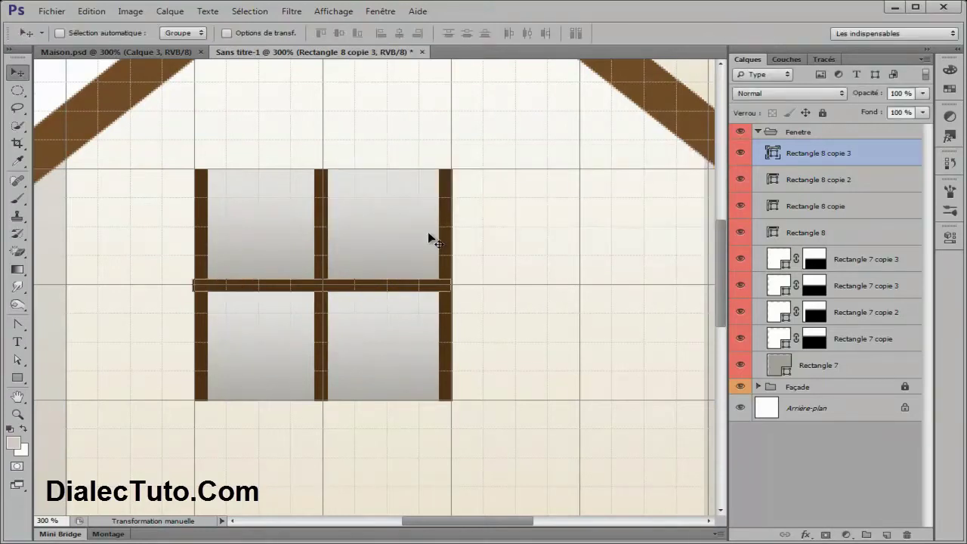
pyautogui.moveTo(380, 287)
pyautogui.mouseDown()
pyautogui.moveTo(371, 189)
pyautogui.moveTo(364, 398)
pyautogui.mouseUp()
pyautogui.hotkey('ctrl', 'j')
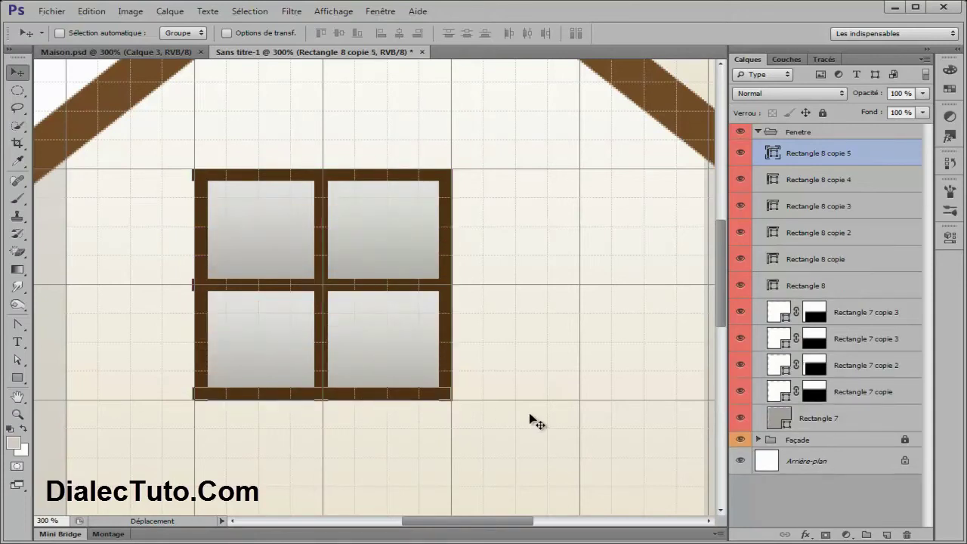
# Toggle the bar layers' visibility to identify the top and middle bars
pyautogui.click(831, 463)
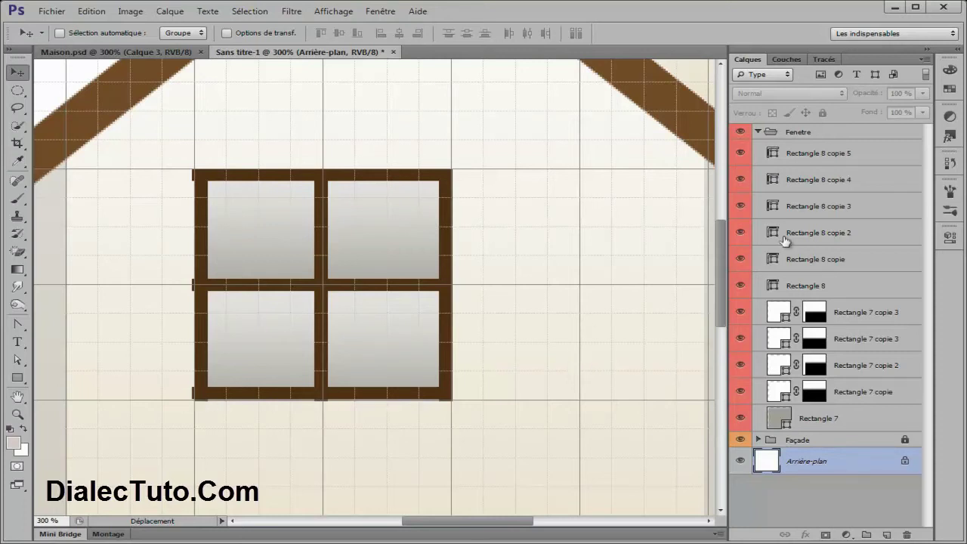
pyautogui.click(810, 157)
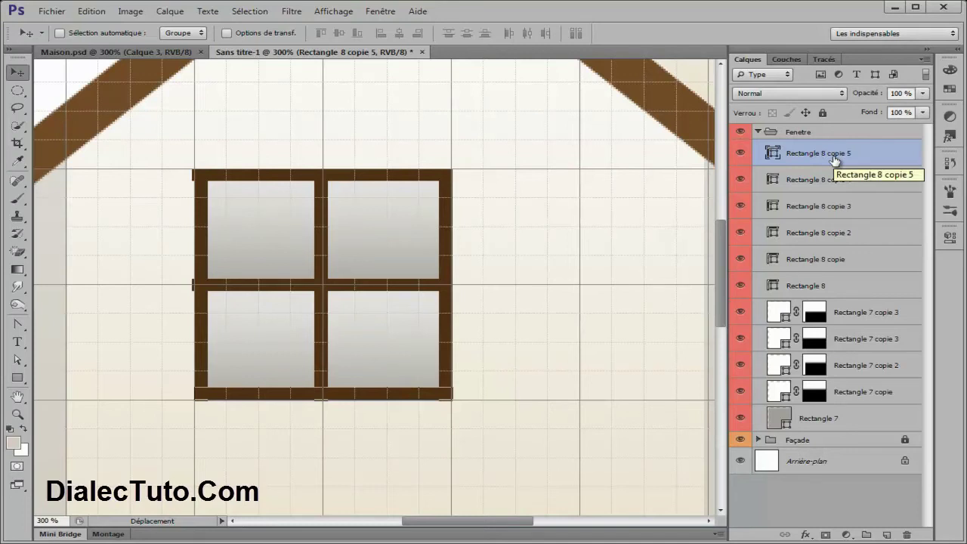
pyautogui.click(756, 180)
pyautogui.click(740, 181)
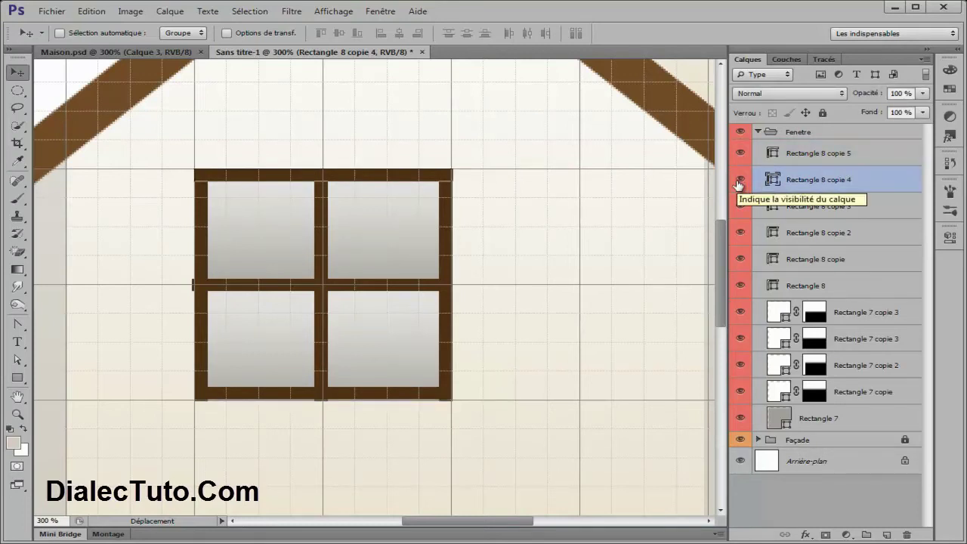
pyautogui.click(803, 214)
pyautogui.click(739, 208)
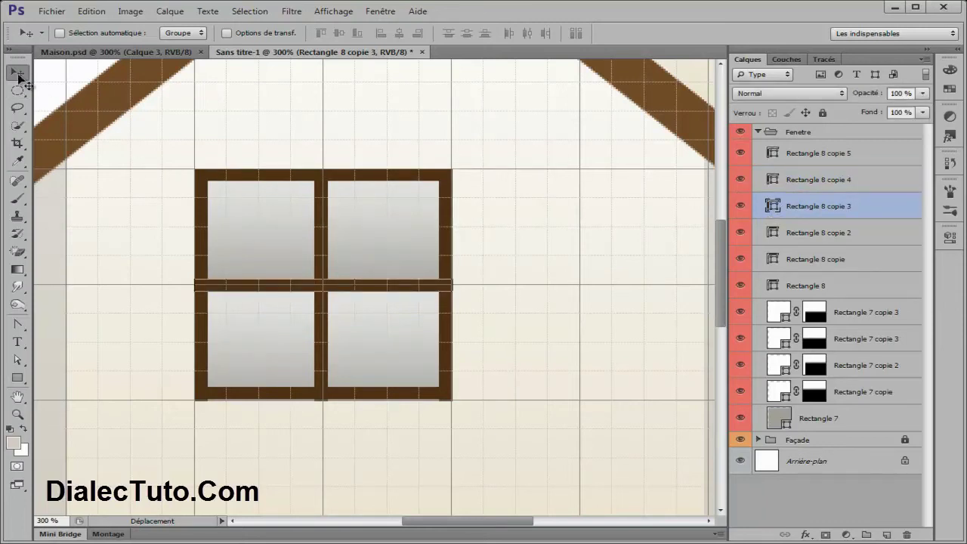
pyautogui.click(829, 462)
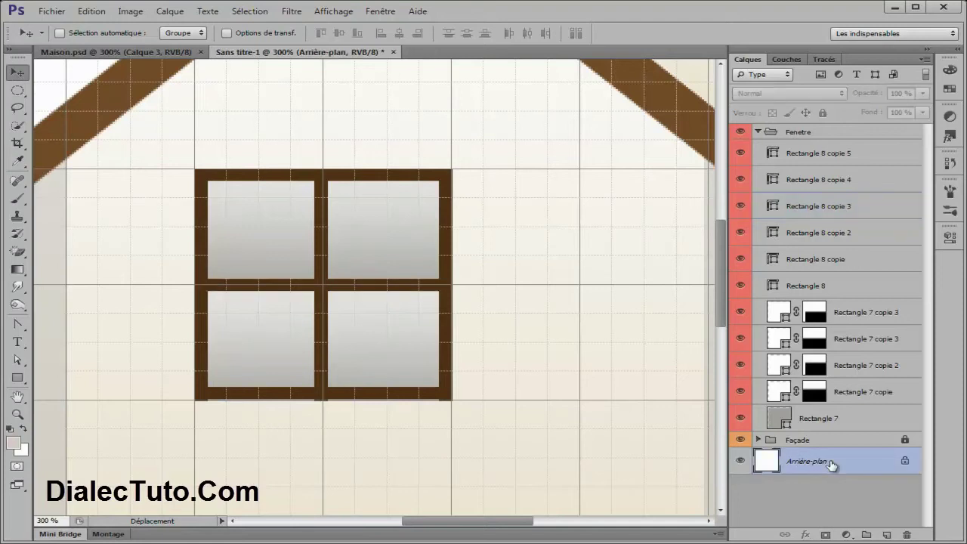
pyautogui.click(738, 156)
pyautogui.click(816, 154)
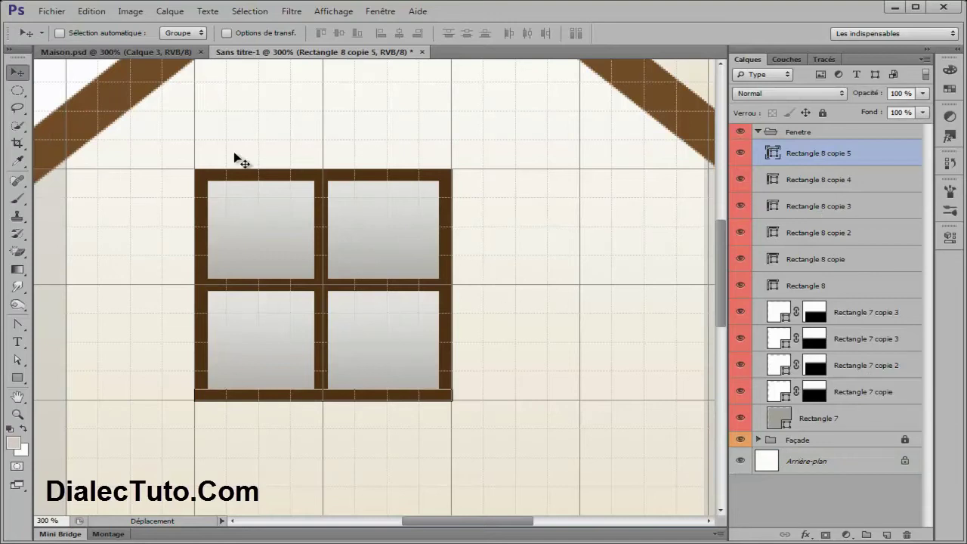
pyautogui.click(806, 134)
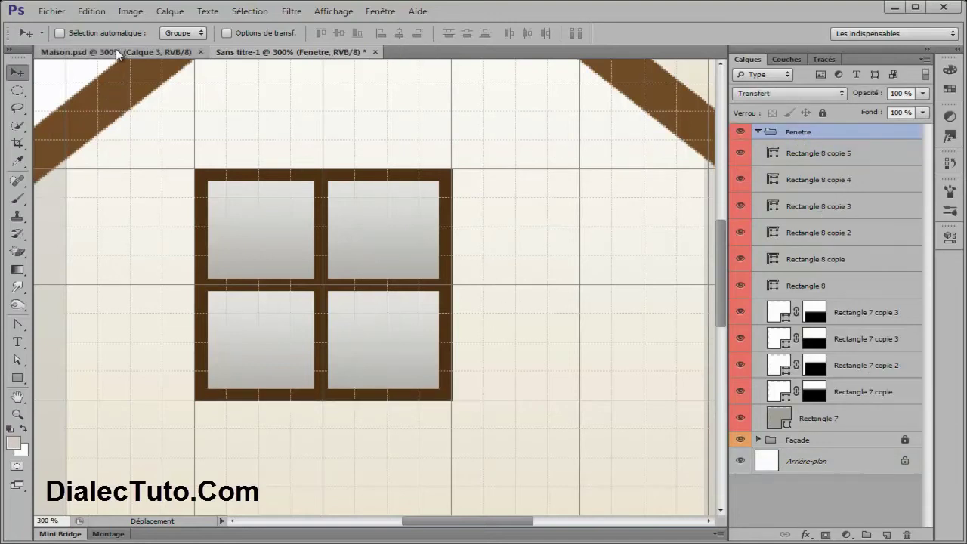
pyautogui.click(116, 51)
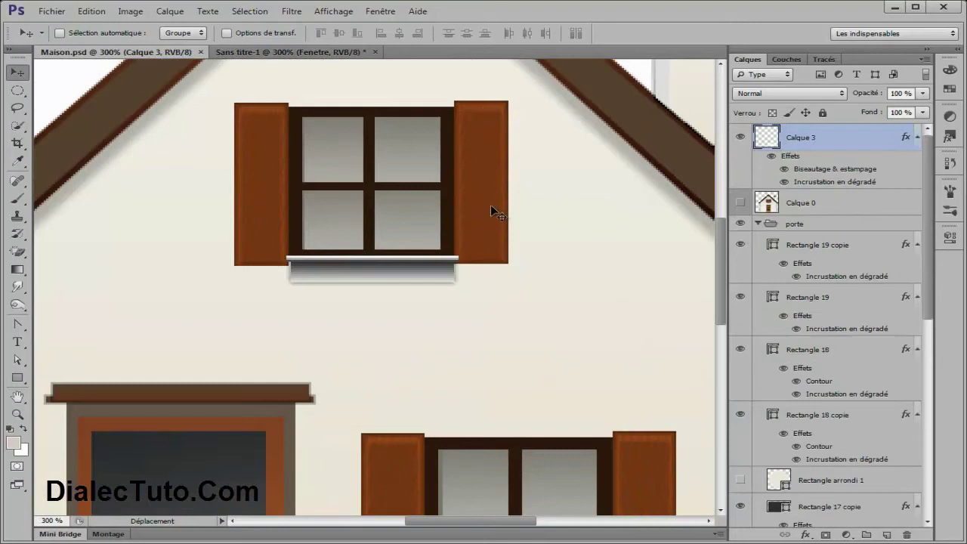
pyautogui.click(275, 55)
pyautogui.click(19, 379)
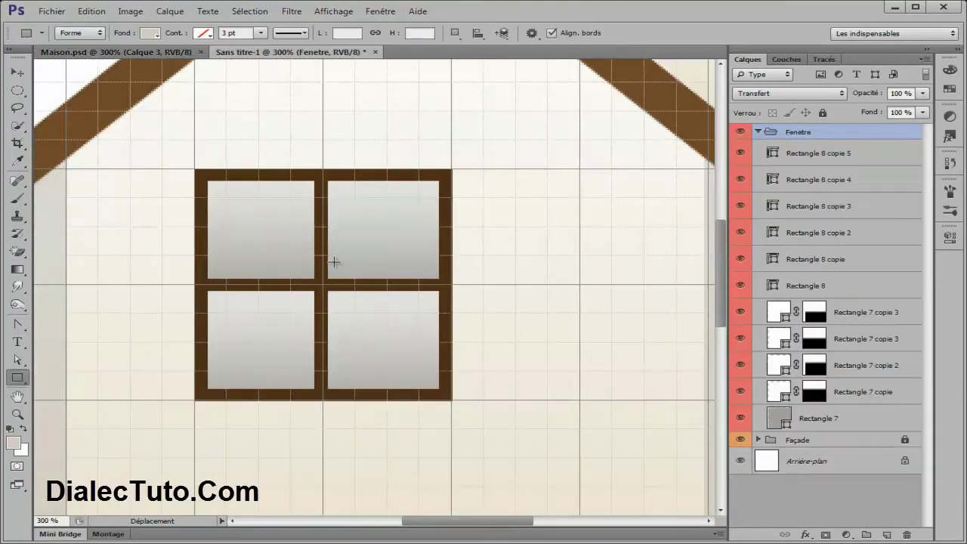
# Draw a shutter rectangle right of the window and fill it orange-brown #ac6726
pyautogui.moveTo(451, 159)
pyautogui.mouseDown()
pyautogui.moveTo(540, 307)
pyautogui.moveTo(541, 419)
pyautogui.mouseUp()
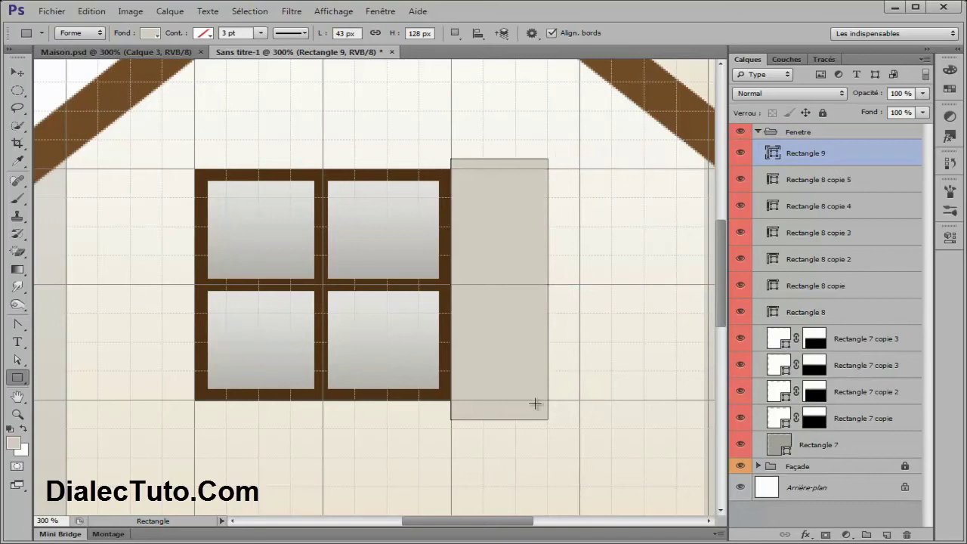
pyautogui.scroll(1, 535, 404)
pyautogui.doubleClick(774, 153)
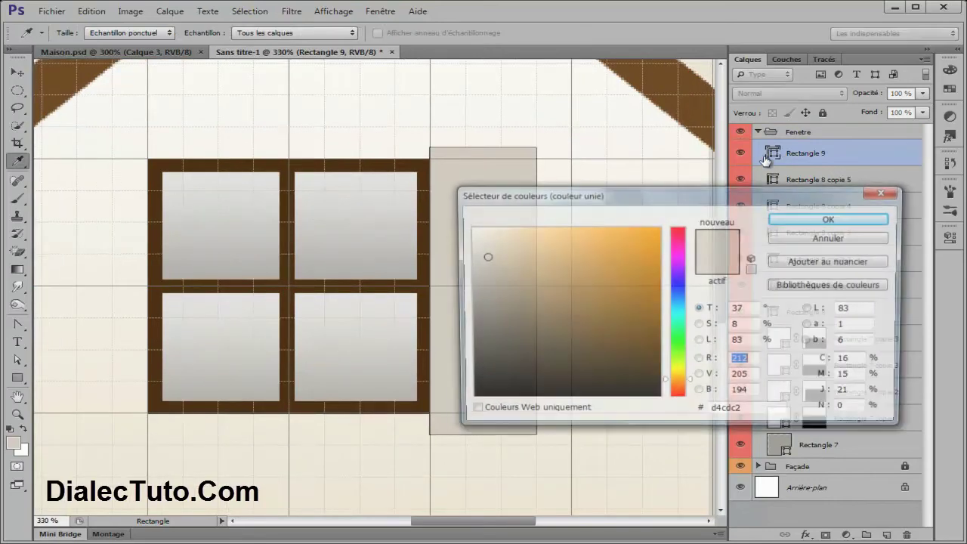
pyautogui.click(423, 227)
pyautogui.click(609, 302)
pyautogui.moveTo(608, 302); pyautogui.dragTo(617, 283)
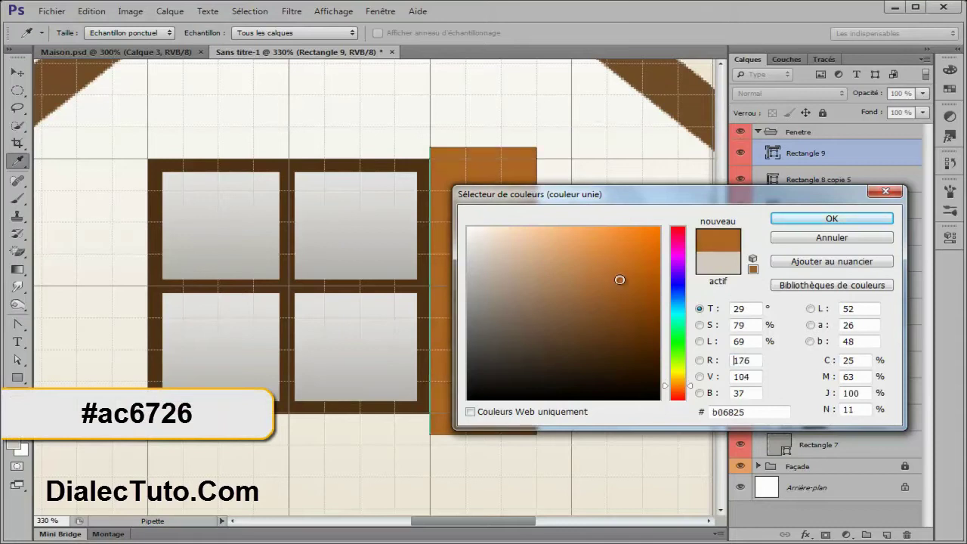
pyautogui.click(831, 219)
# Copy the shutter to the window's left side, zoom out, and view Maison.psd
pyautogui.click(17, 72)
pyautogui.moveTo(496, 266); pyautogui.dragTo(106, 259)
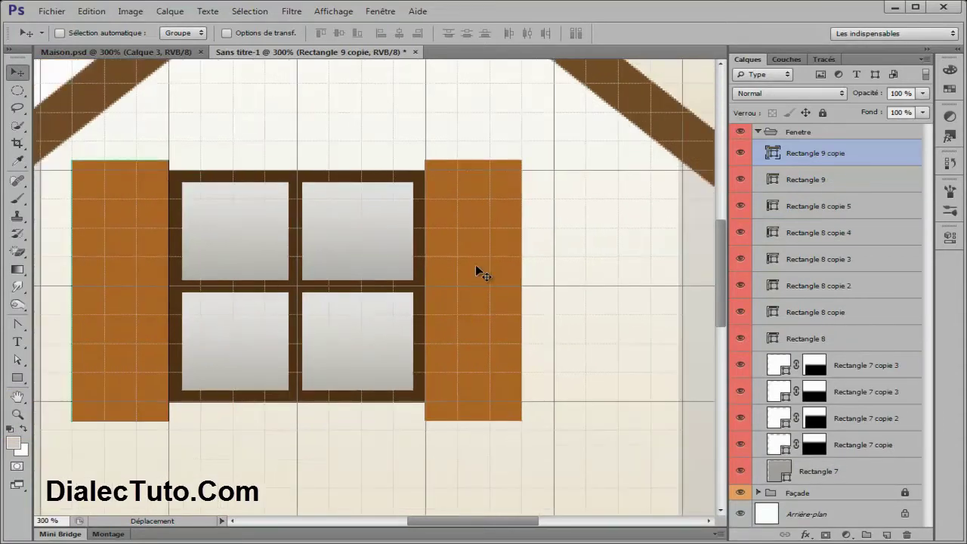
pyautogui.hotkey('ctrl', '-')
pyautogui.hotkey('ctrl', '-')
pyautogui.click(152, 51)
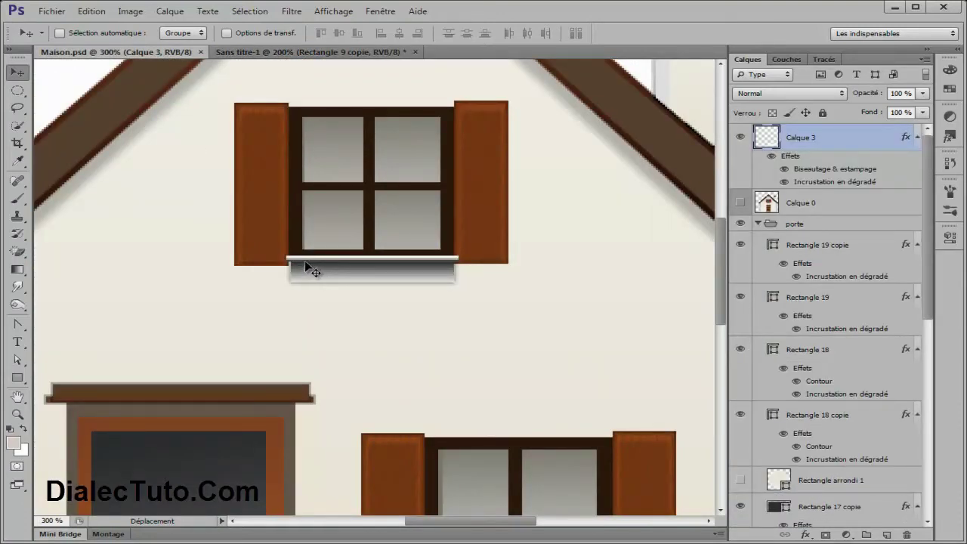
# Select the Rectangle tool and recheck the Maison.psd reference before drawing
pyautogui.click(317, 51)
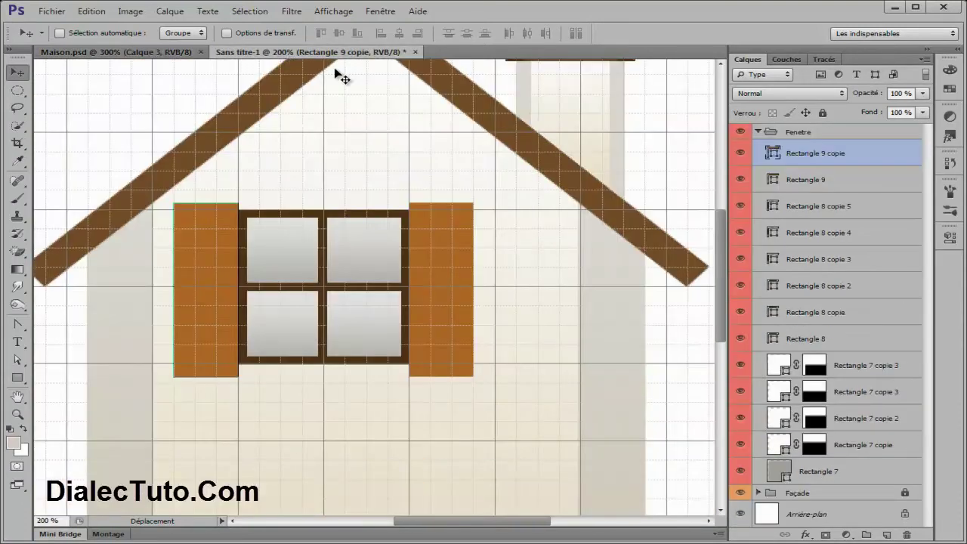
pyautogui.click(18, 379)
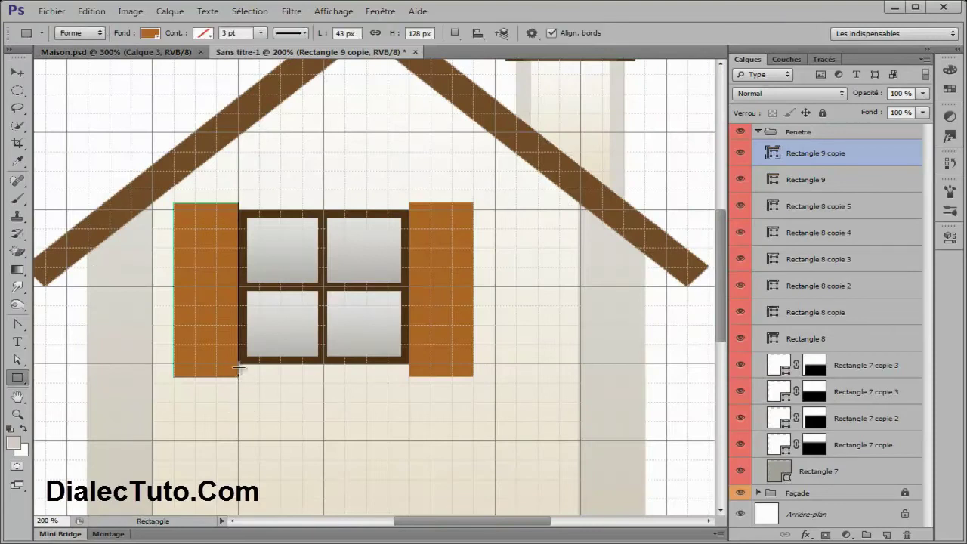
pyautogui.click(117, 52)
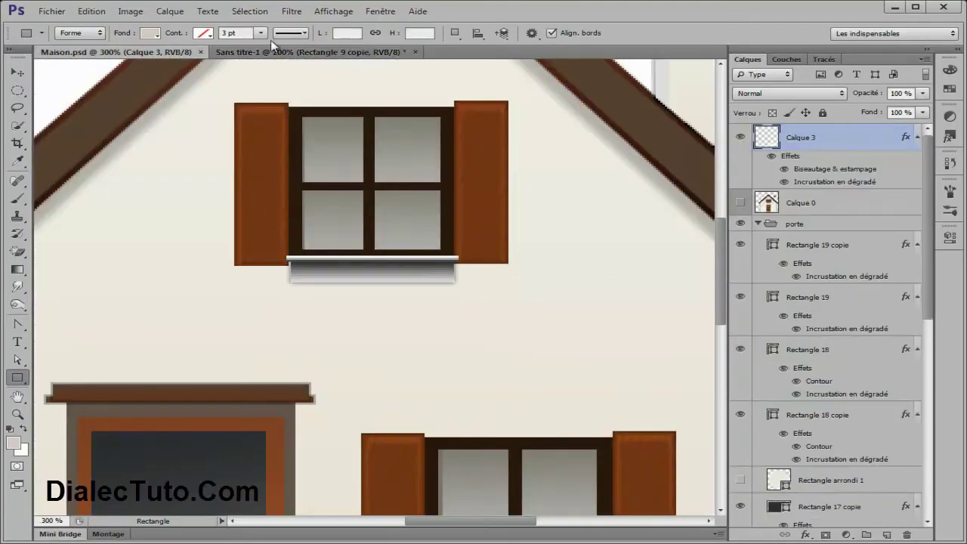
pyautogui.click(302, 51)
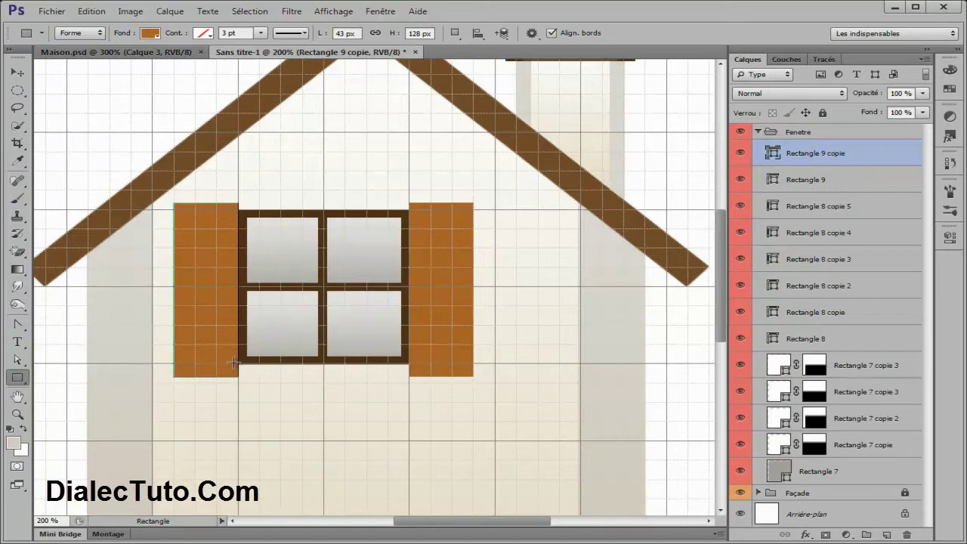
# Draw a light grey 118 × 5 px sill under the window and duplicate it just below
pyautogui.moveTo(231, 364); pyautogui.dragTo(412, 369)
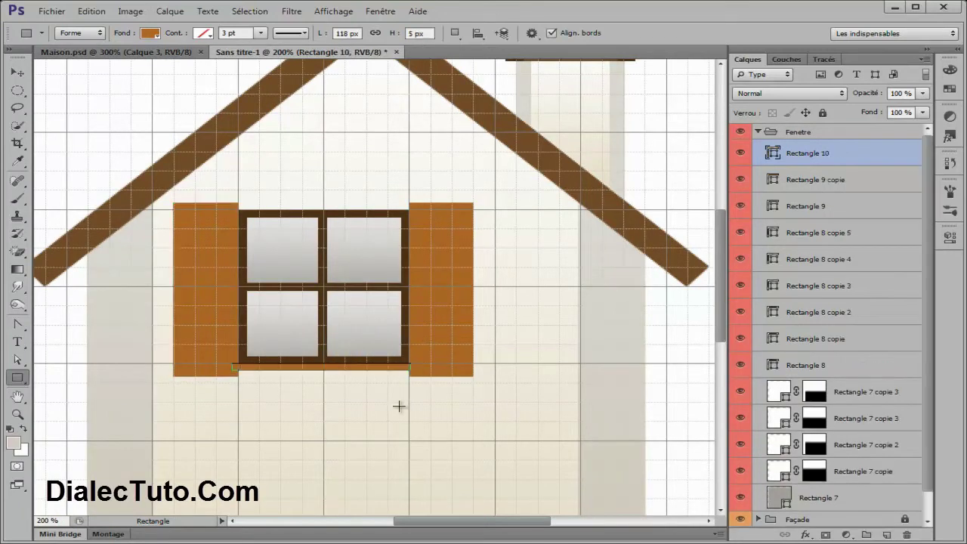
pyautogui.doubleClick(775, 153)
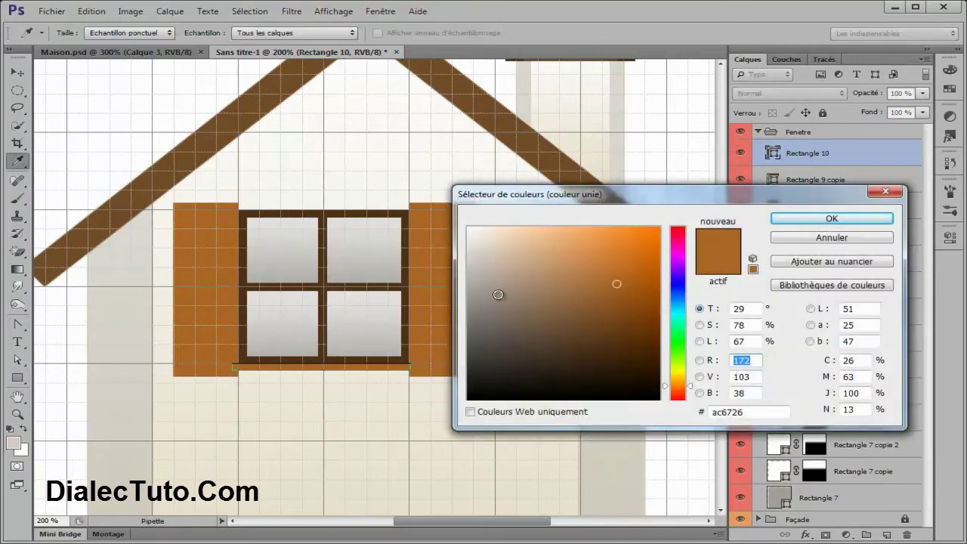
pyautogui.click(482, 272)
pyautogui.click(806, 218)
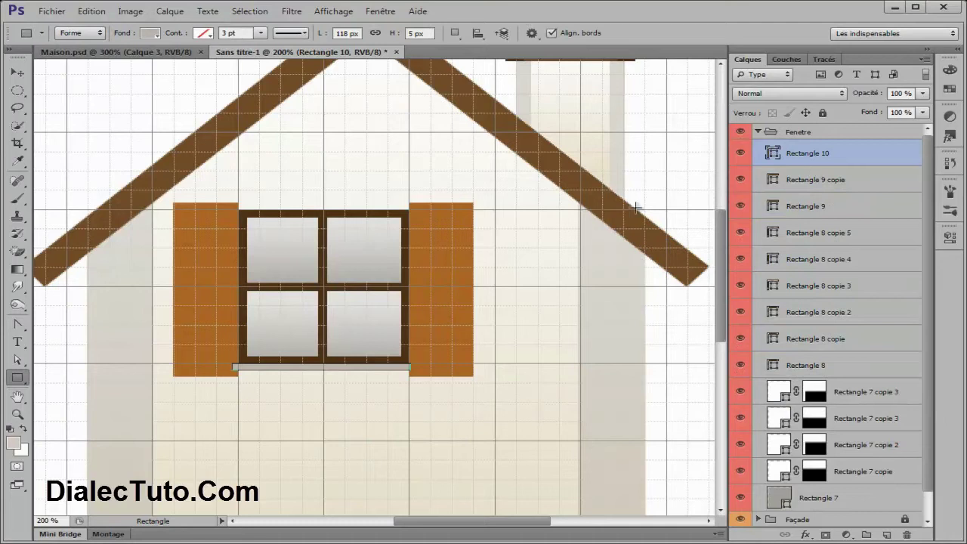
pyautogui.click(17, 72)
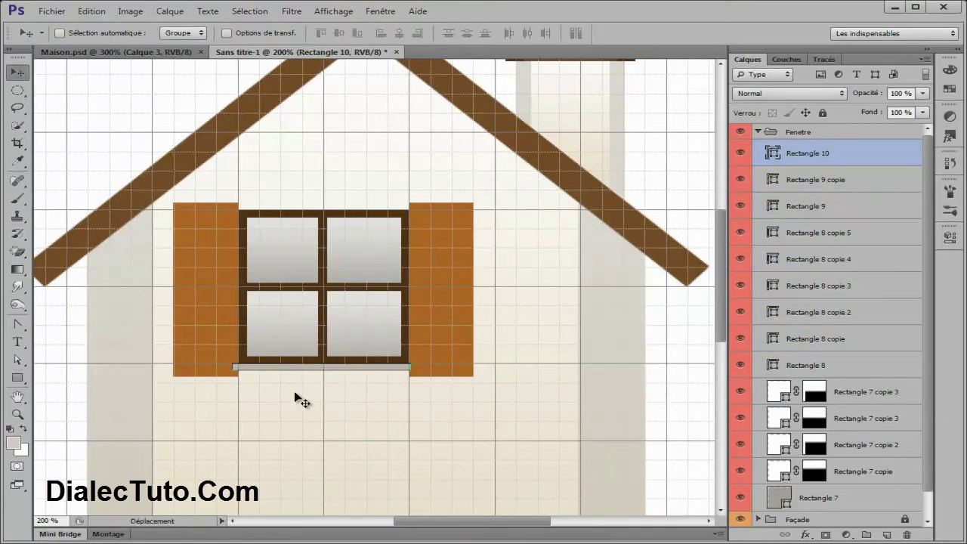
pyautogui.moveTo(344, 376); pyautogui.dragTo(353, 384)
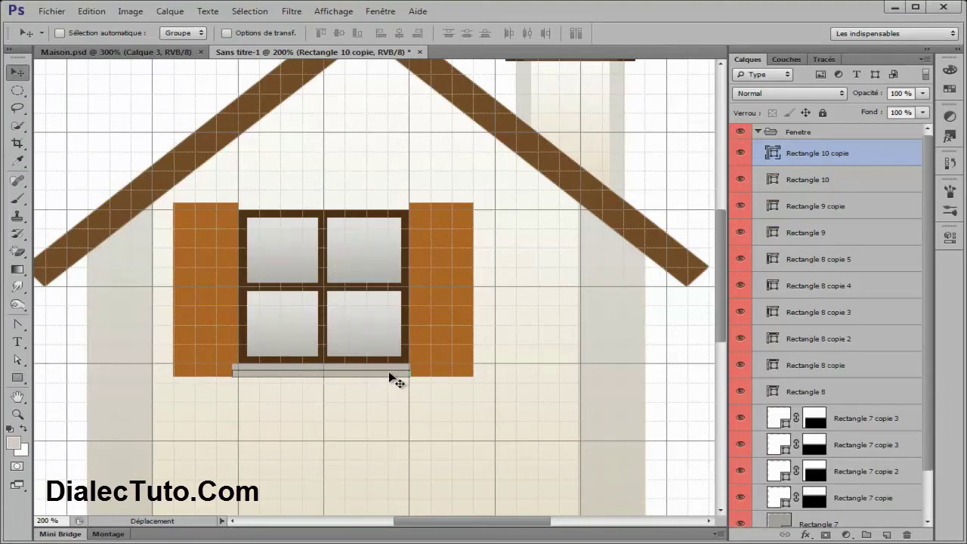
# Narrow the lower sill copy and double its height
pyautogui.hotkey('ctrl', 't')
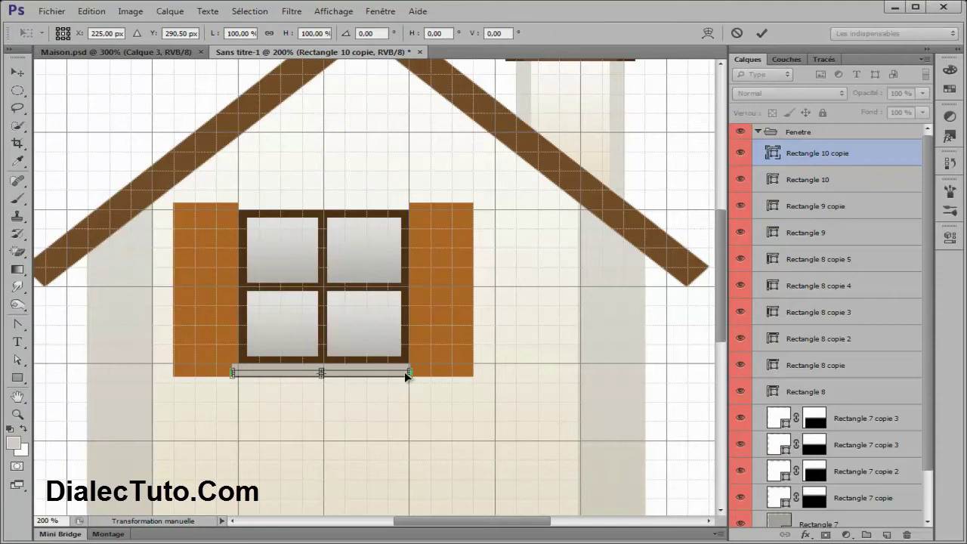
pyautogui.moveTo(410, 371); pyautogui.dragTo(406, 371)
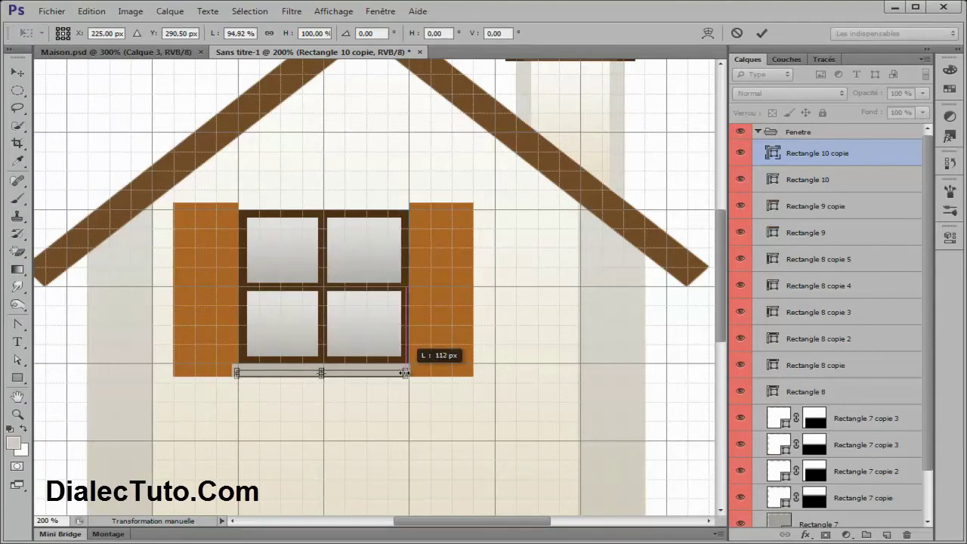
pyautogui.moveTo(322, 374); pyautogui.dragTo(322, 381)
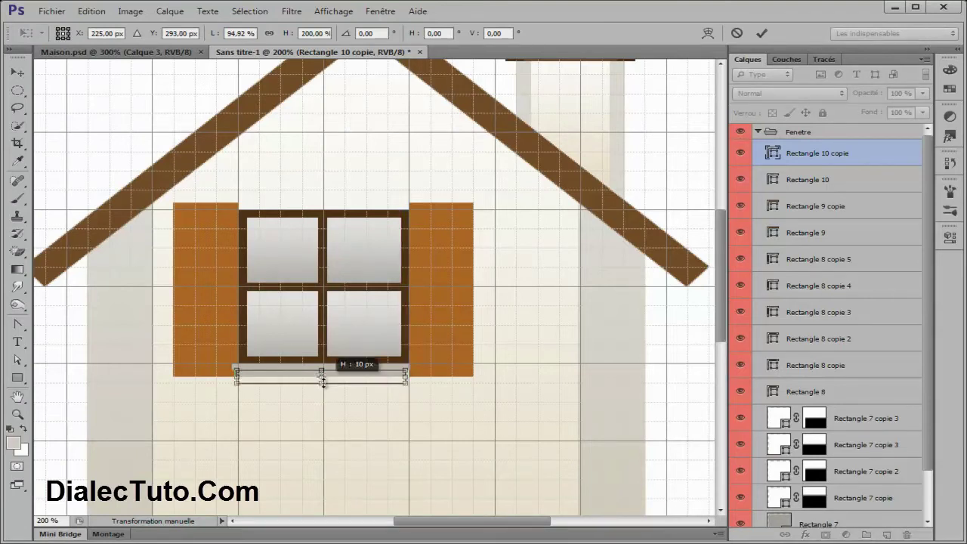
pyautogui.press('Return')
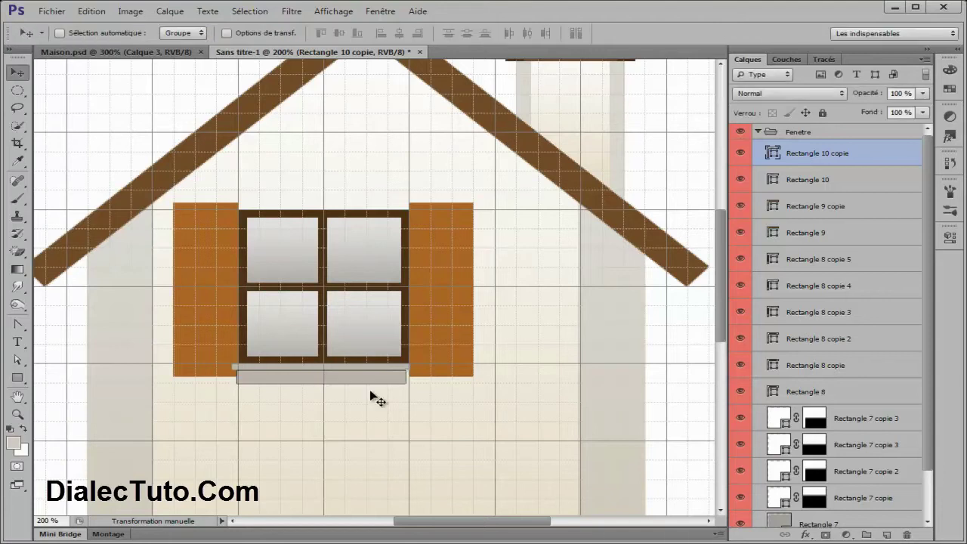
pyautogui.hotkey('ctrl', '-')
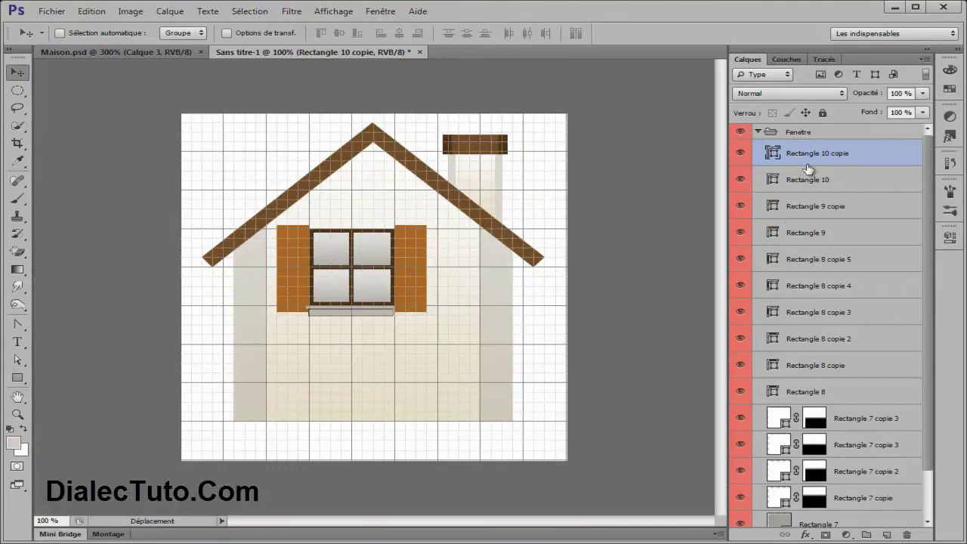
# Move the Fenetre group right, scale it to about 79%, and hide the grid
pyautogui.click(797, 134)
pyautogui.moveTo(397, 258); pyautogui.dragTo(401, 252)
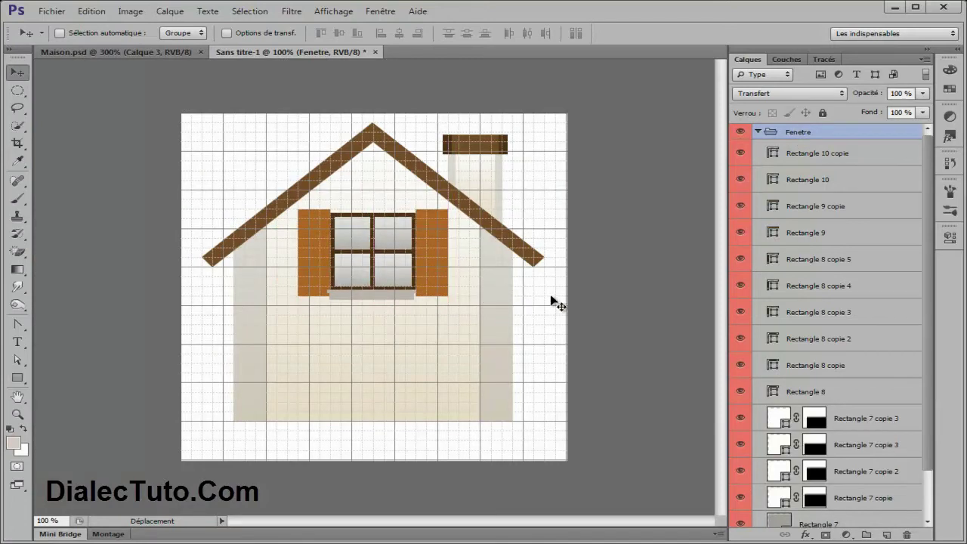
pyautogui.hotkey('ctrl', 't')
pyautogui.moveTo(448, 211); pyautogui.dragTo(418, 221)
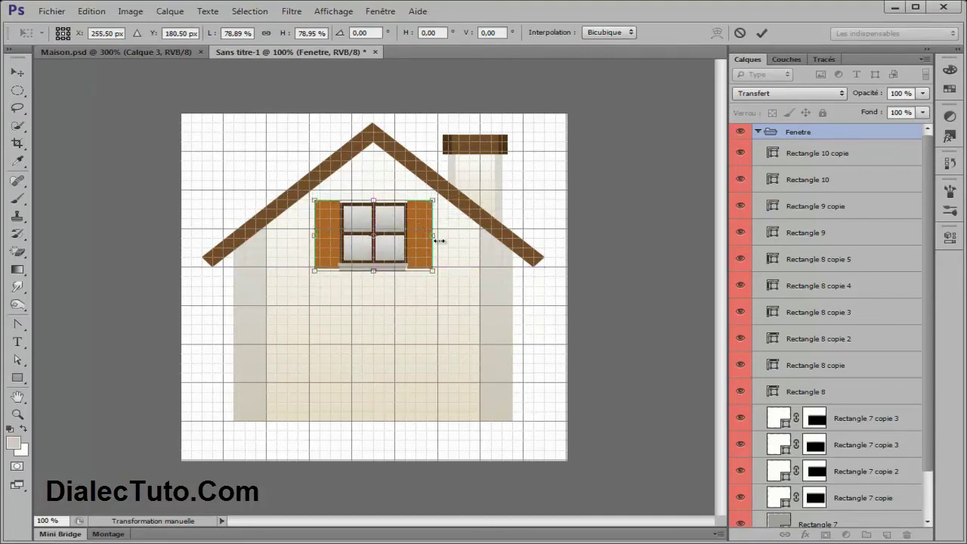
pyautogui.press('Return')
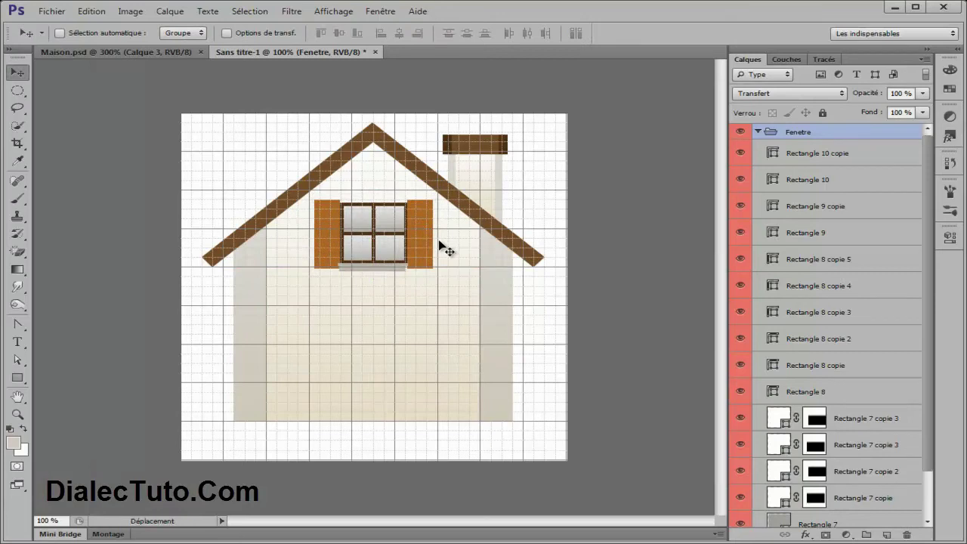
pyautogui.hotkey('ctrl', "'")
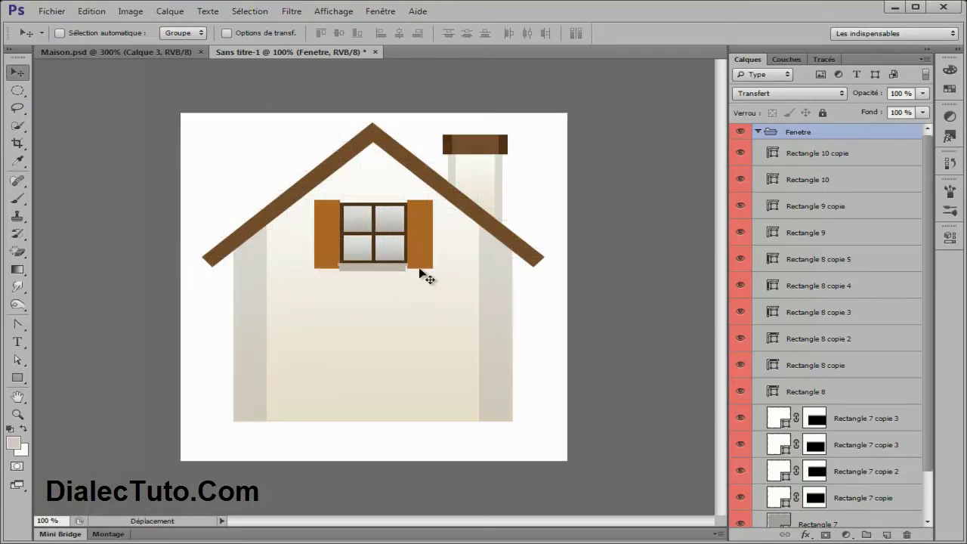
pyautogui.click(758, 131)
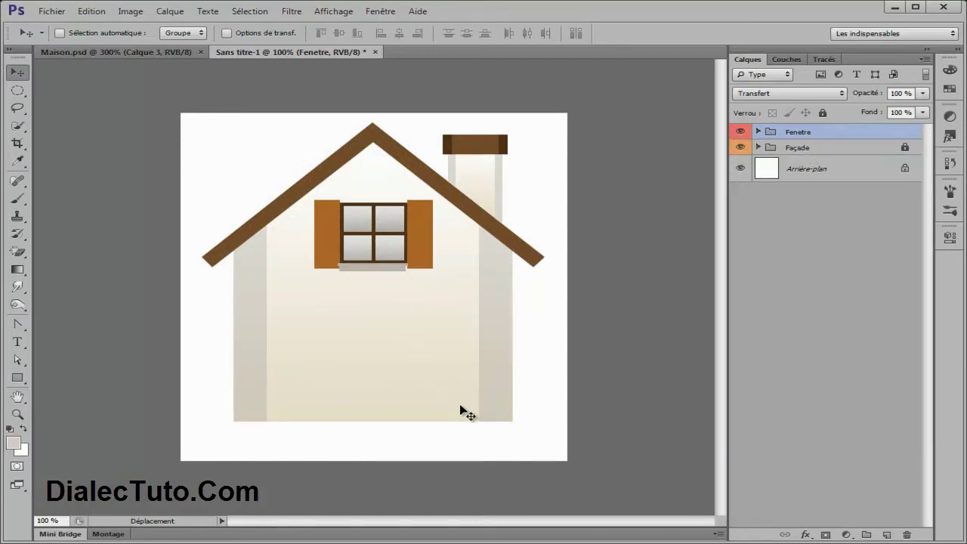
# Nudge the lower sill right and widen it to about 102% under the upper sill
pyautogui.hotkey('ctrl', '+')
pyautogui.hotkey('ctrl', '+')
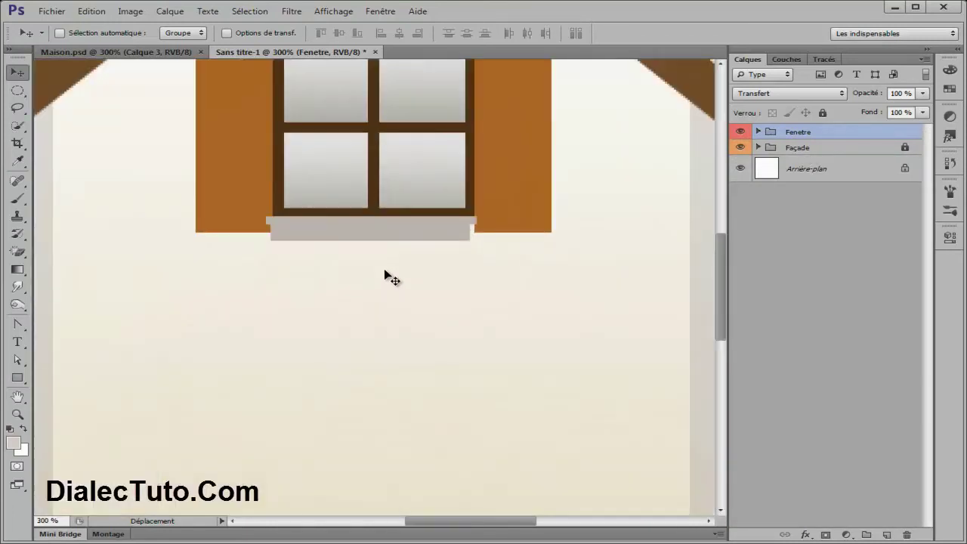
pyautogui.click(759, 132)
pyautogui.click(804, 156)
pyautogui.click(740, 154)
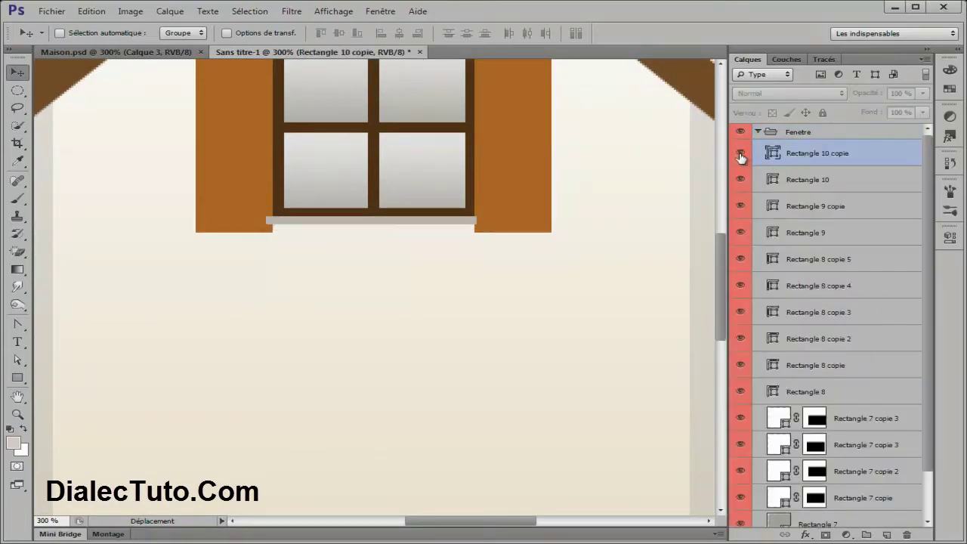
pyautogui.press('Right')
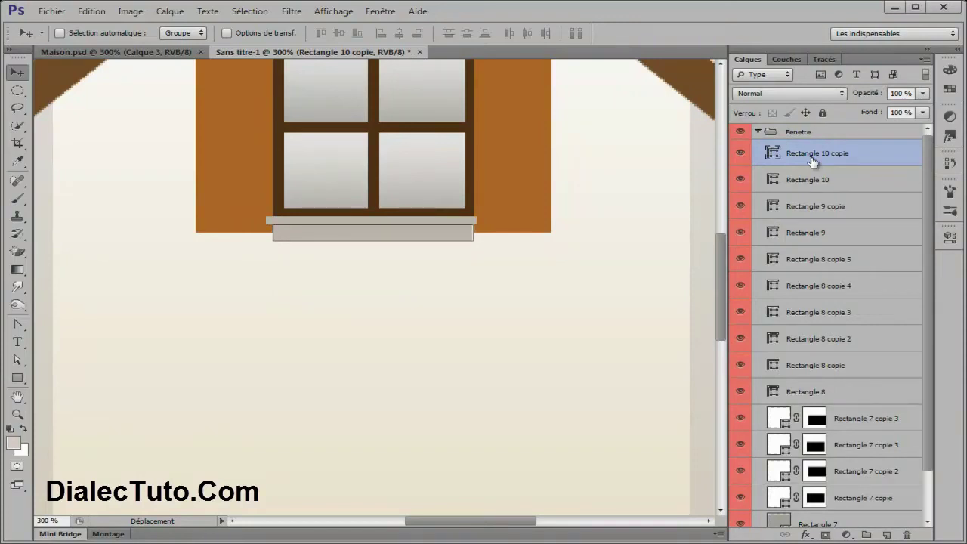
pyautogui.hotkey('ctrl', 't')
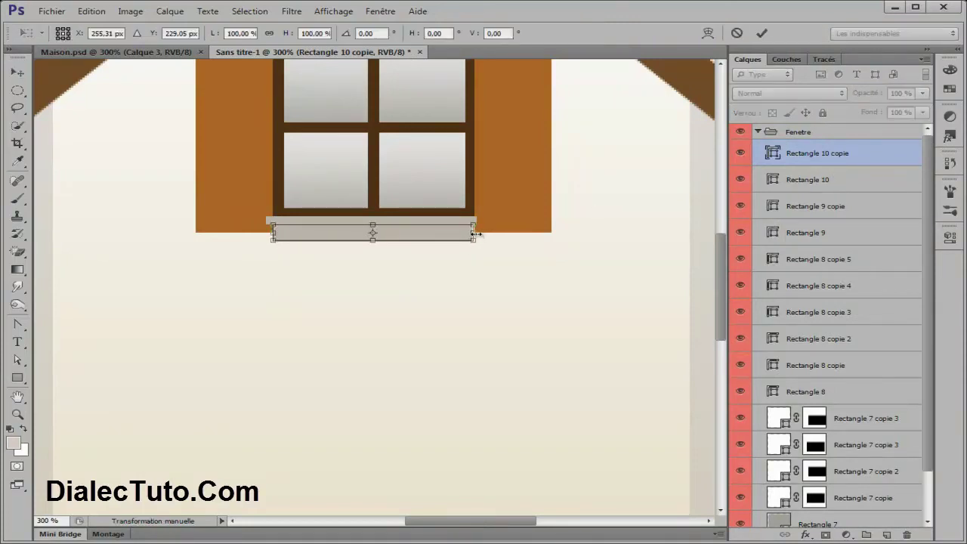
pyautogui.moveTo(477, 234); pyautogui.dragTo(479, 235)
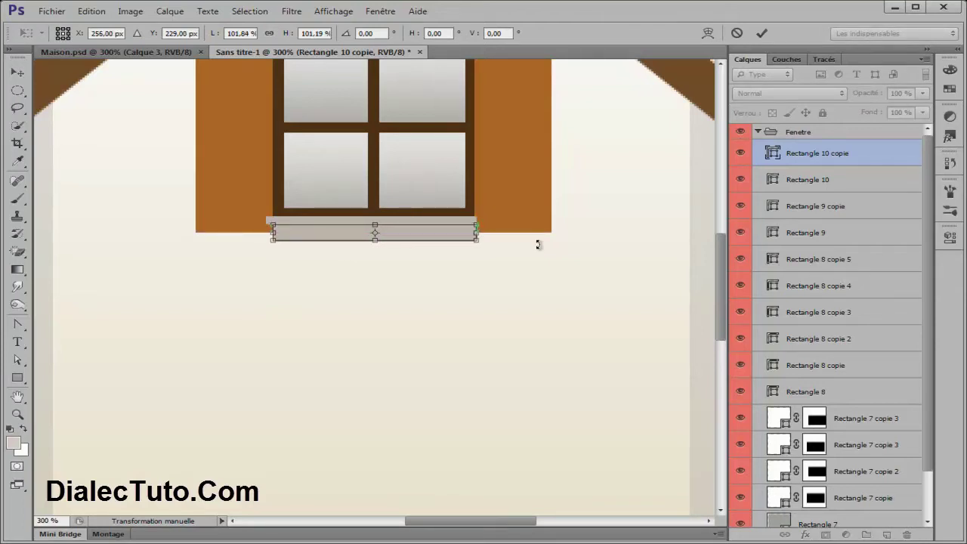
pyautogui.press('Return')
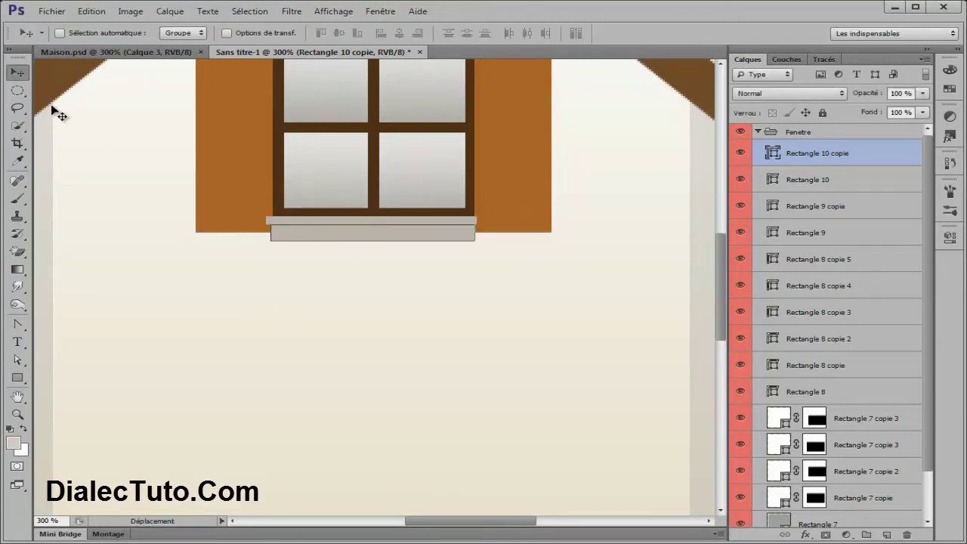
# Collapse and lock the Fenetre group
pyautogui.click(759, 132)
pyautogui.click(829, 137)
pyautogui.click(823, 112)
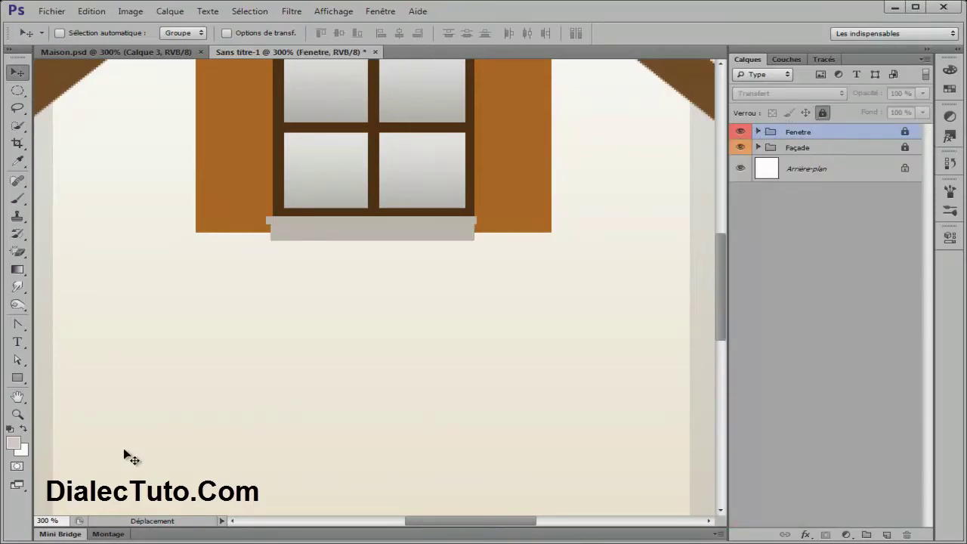
# Add a new layer group named 'Porte' and give it a yellow colour label
pyautogui.click(867, 535)
pyautogui.doubleClick(800, 132)
pyautogui.write('Porte')
pyautogui.press('Return')
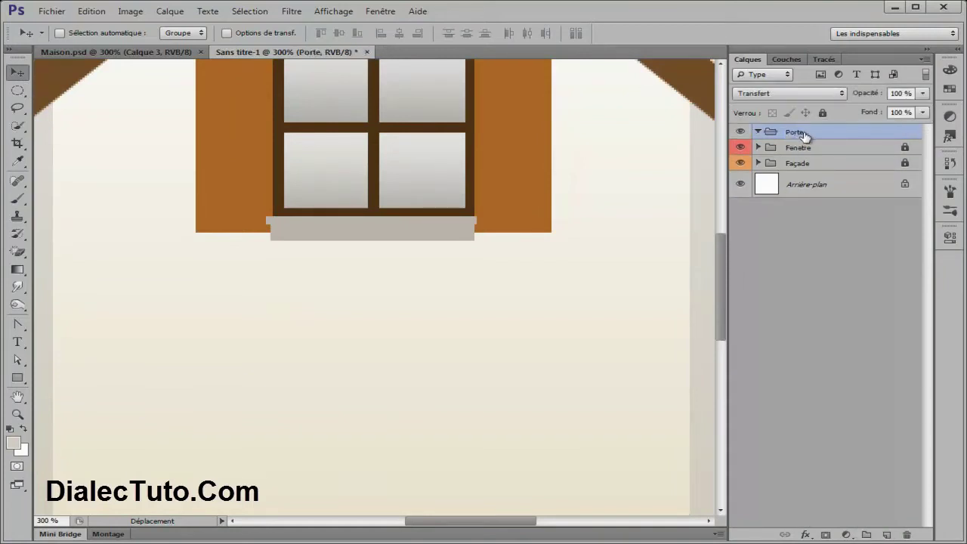
pyautogui.rightClick(831, 136)
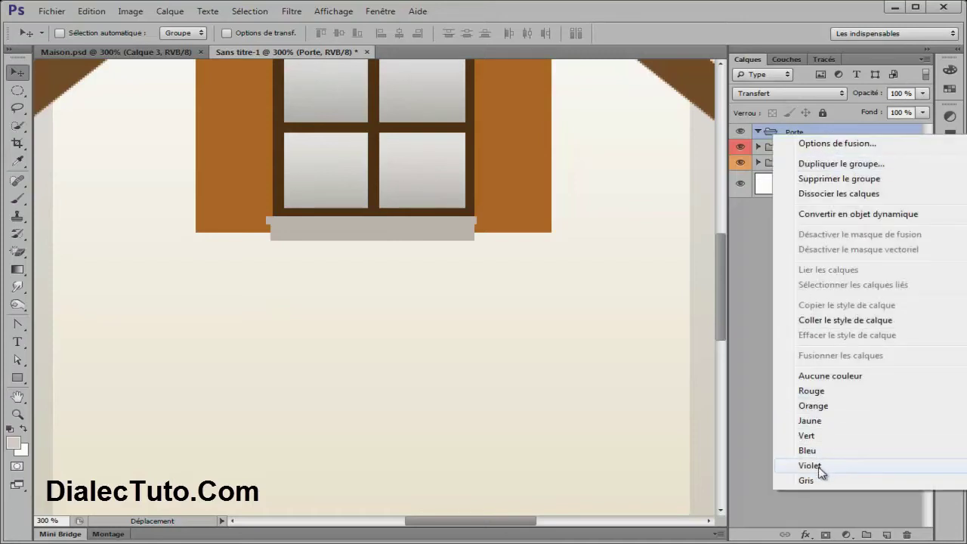
pyautogui.click(820, 481)
pyautogui.rightClick(846, 130)
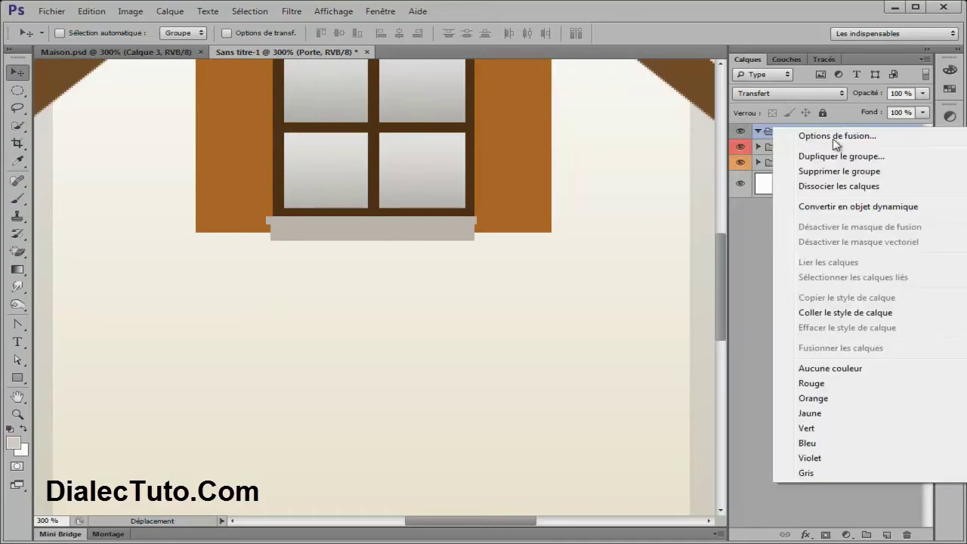
pyautogui.click(822, 414)
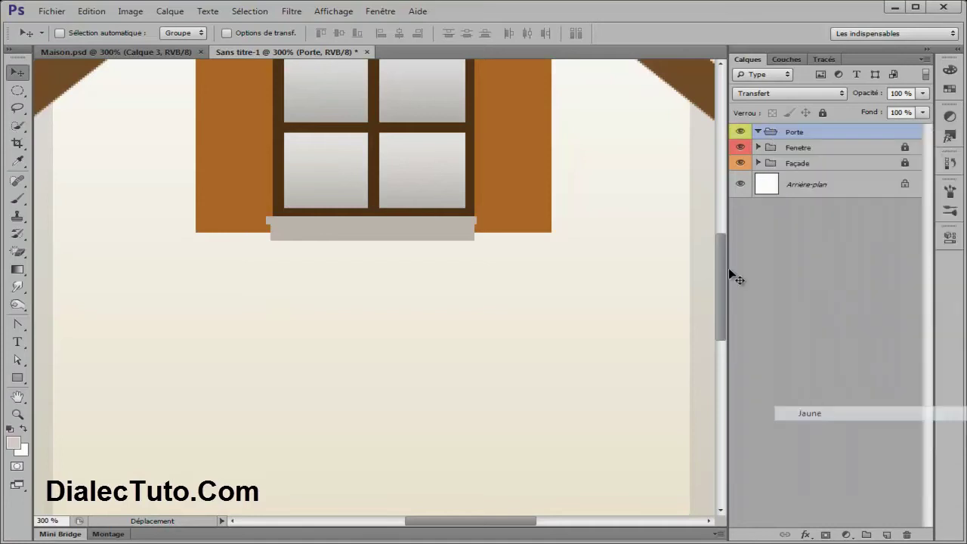
# Zoom out and switch to the Maison.psd reference to view the whole house
pyautogui.hotkey('ctrl', '1')
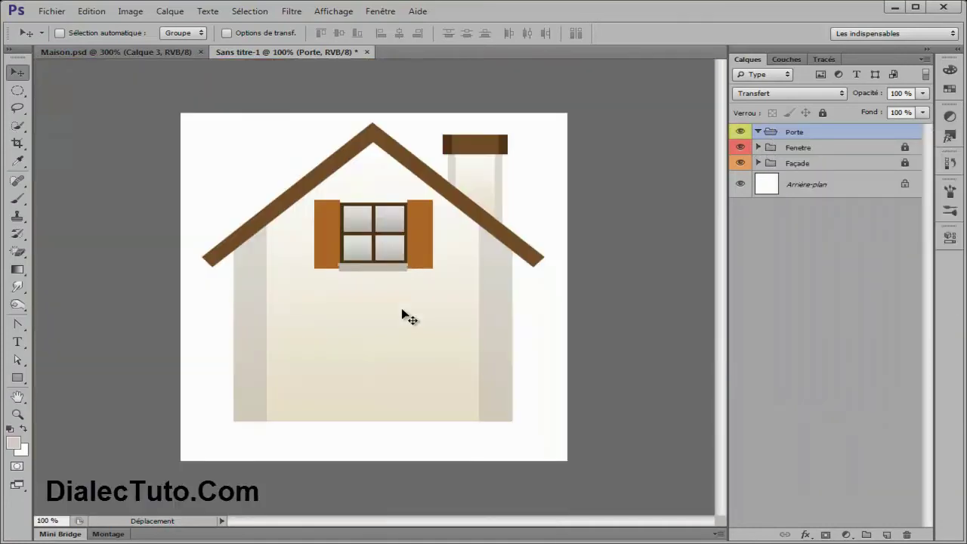
pyautogui.click(133, 50)
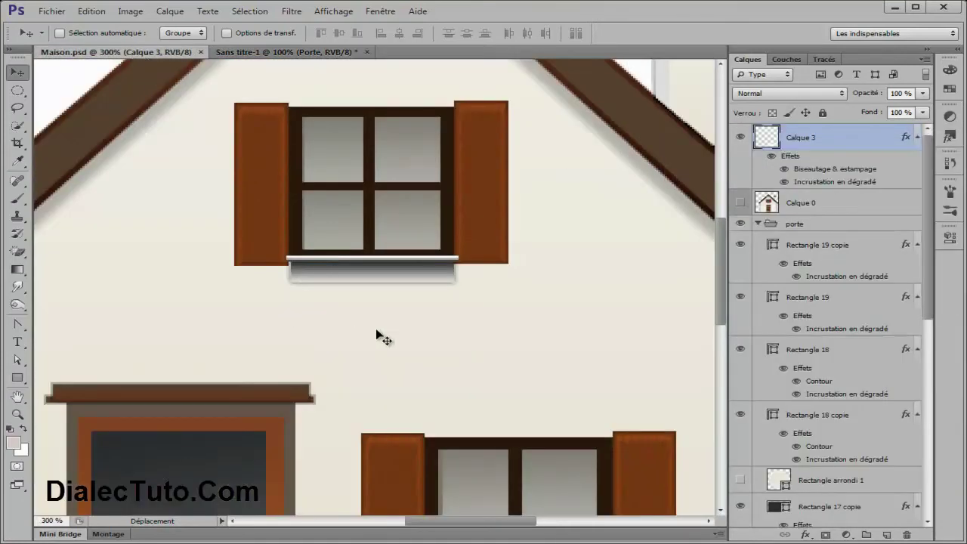
pyautogui.hotkey('ctrl', '1')
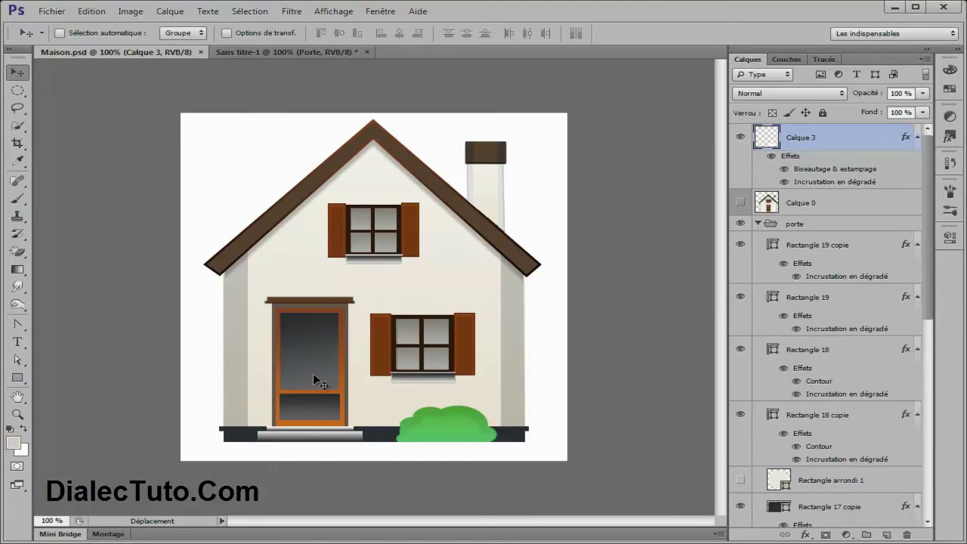
# Show the grid and draw the door rectangle on the lower facade, nudging it into place
pyautogui.click(232, 53)
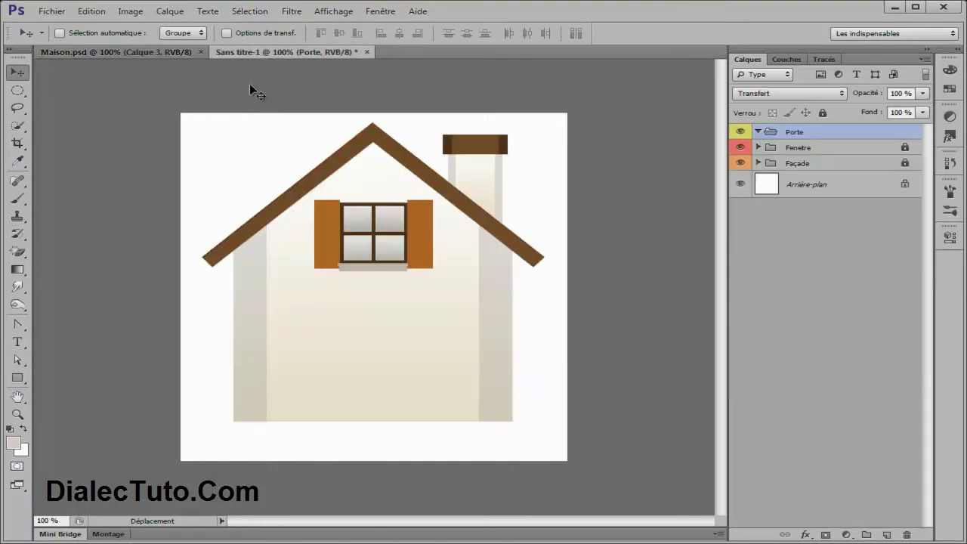
pyautogui.hotkey('ctrl', "'")
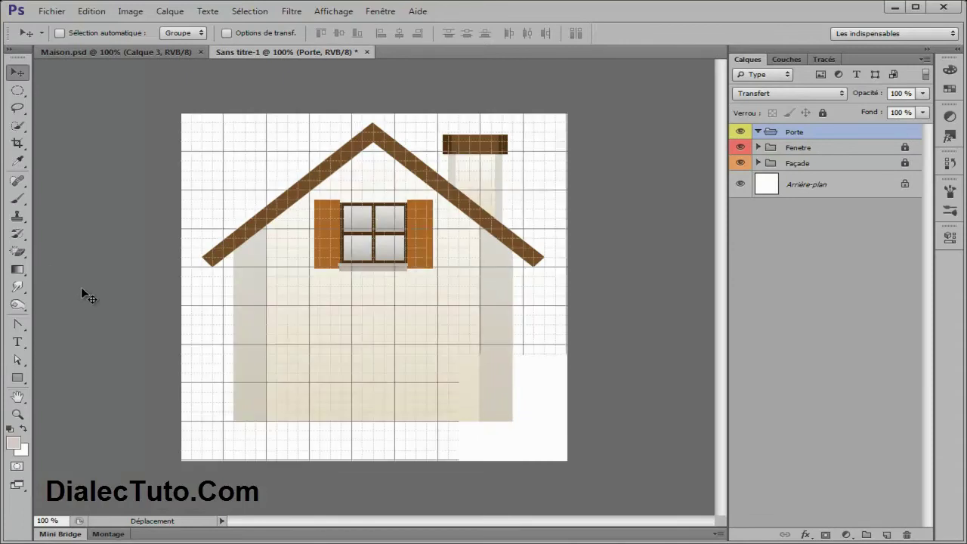
pyautogui.click(17, 377)
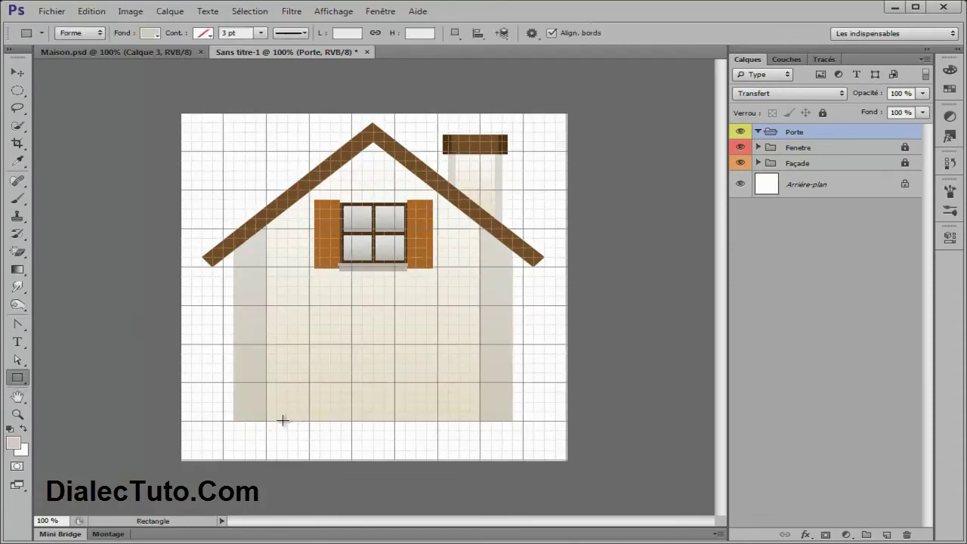
pyautogui.moveTo(287, 422); pyautogui.dragTo(363, 305)
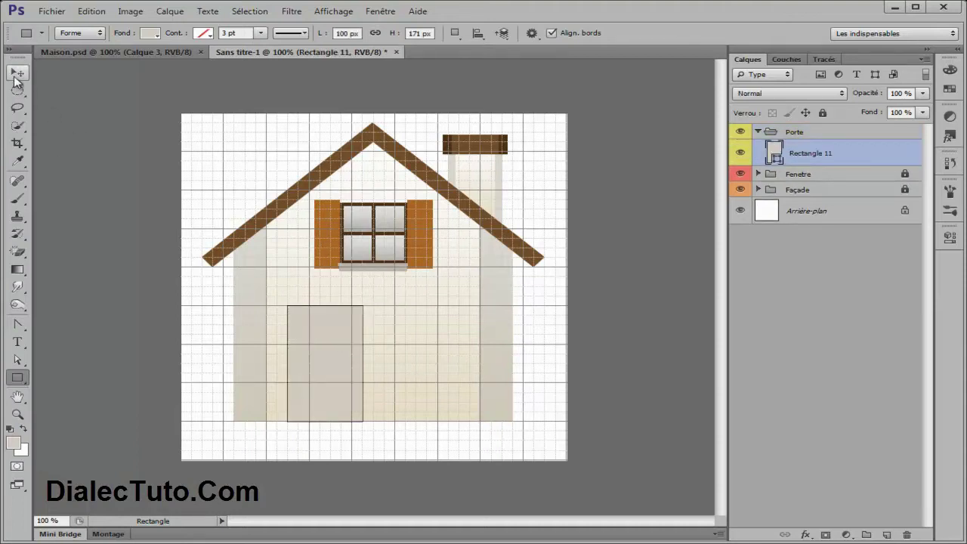
pyautogui.click(17, 72)
pyautogui.moveTo(334, 328); pyautogui.dragTo(331, 328)
pyautogui.press('Left')
pyautogui.press('Left')
pyautogui.press('Left')
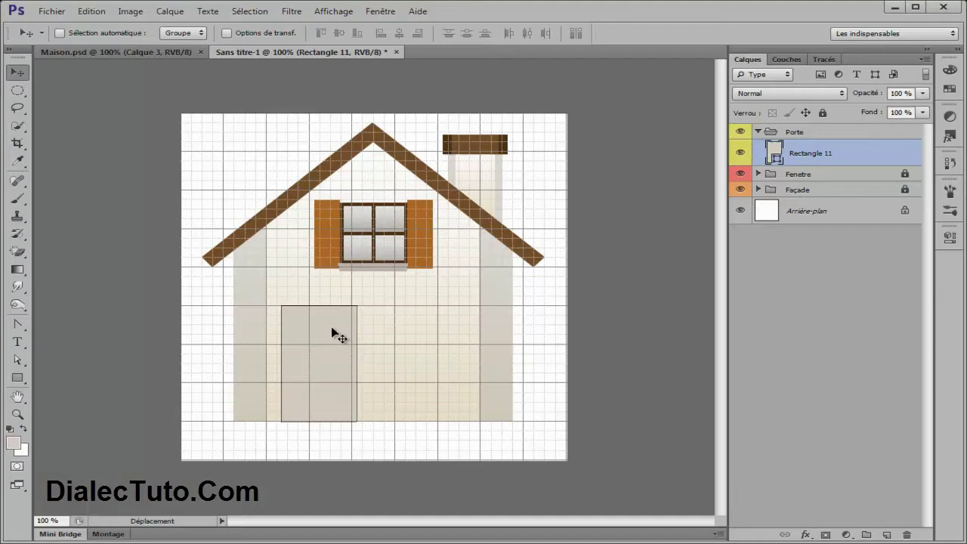
pyautogui.press('Up')
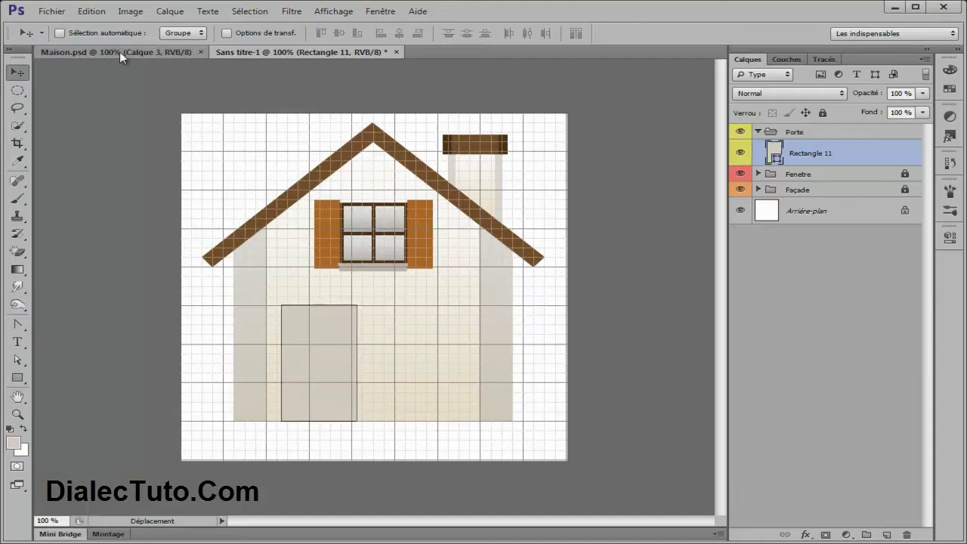
# Fill the door rectangle with grey #9a958d
pyautogui.click(121, 51)
pyautogui.click(305, 53)
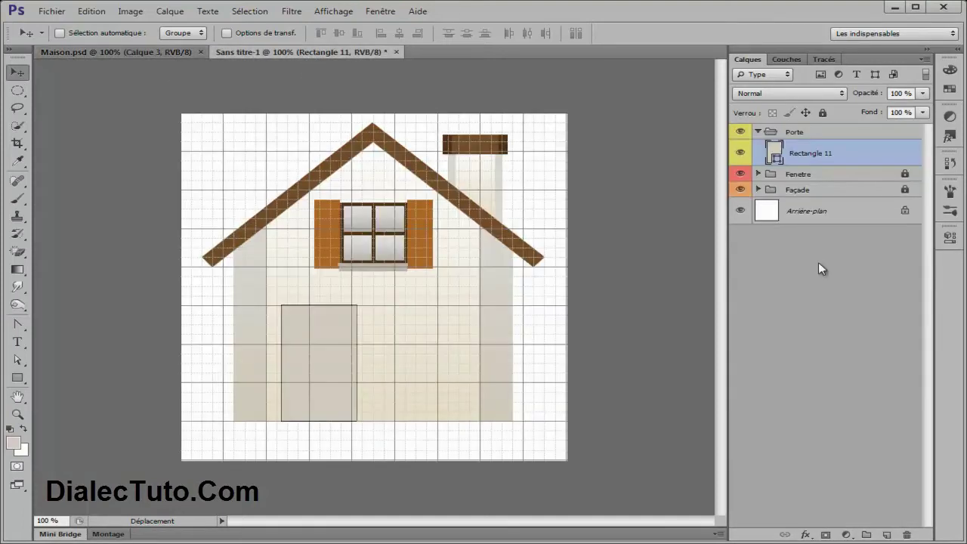
pyautogui.doubleClick(774, 153)
pyautogui.click(483, 295)
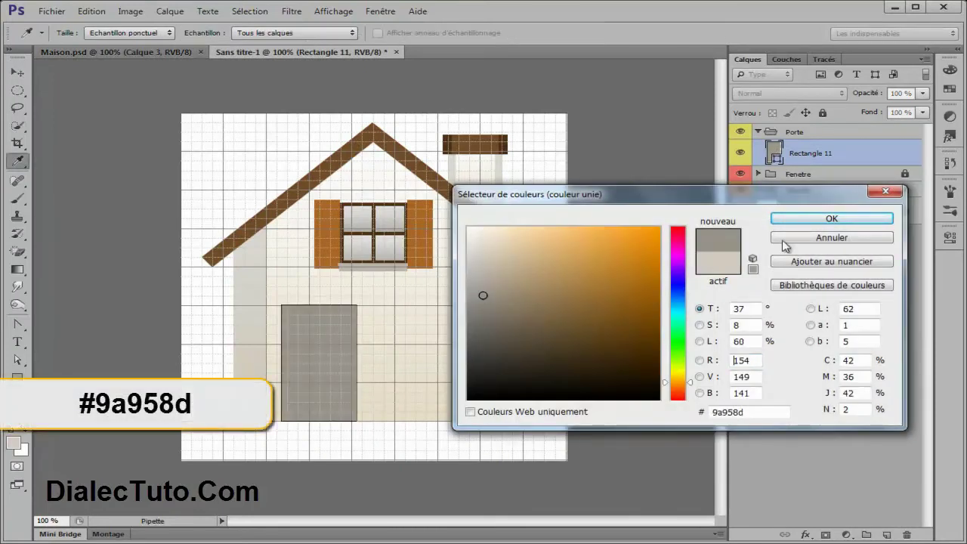
pyautogui.press('Return')
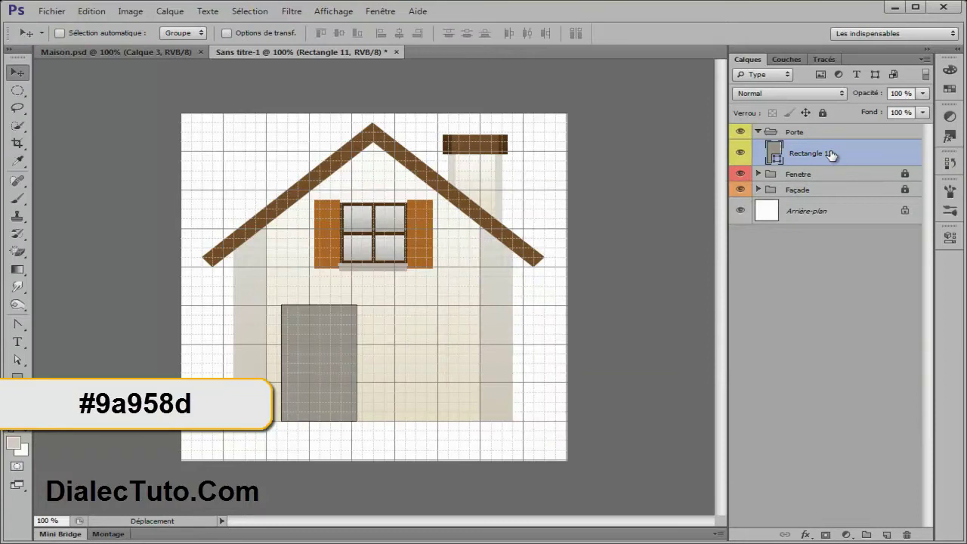
# Duplicate the door rectangle layer after comparing with the finished house
pyautogui.click(144, 52)
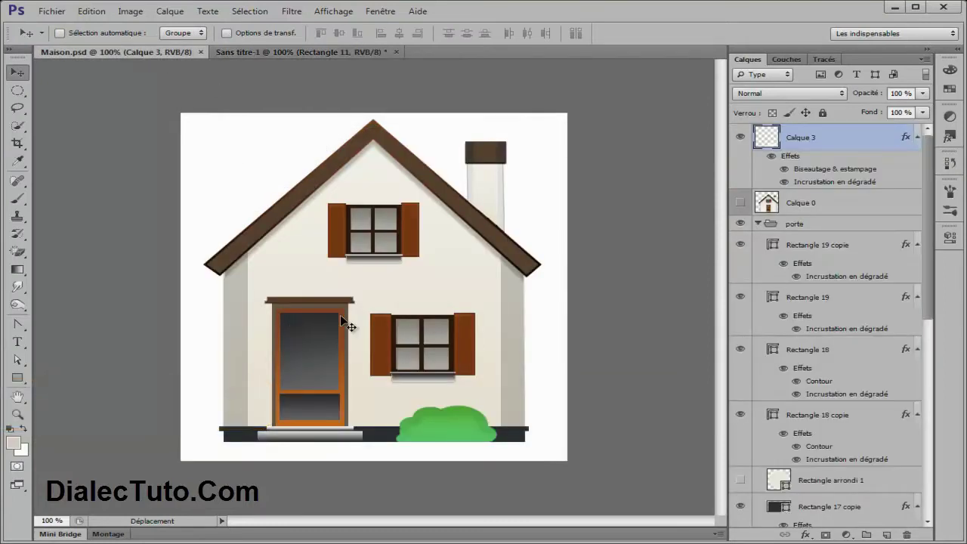
pyautogui.click(252, 55)
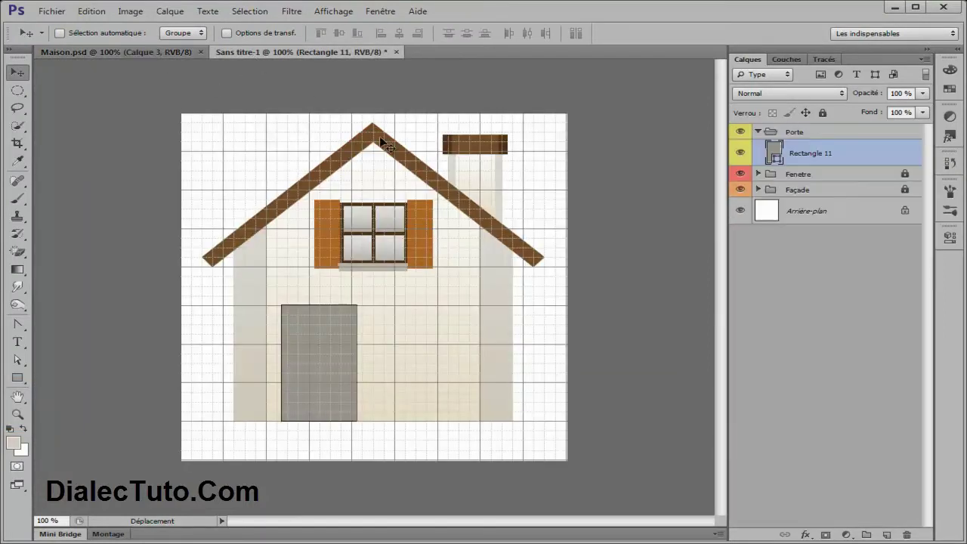
pyautogui.moveTo(828, 161); pyautogui.dragTo(887, 534)
# Scale the door copy to 88% width and lower its top edge
pyautogui.hotkey('ctrl', 't')
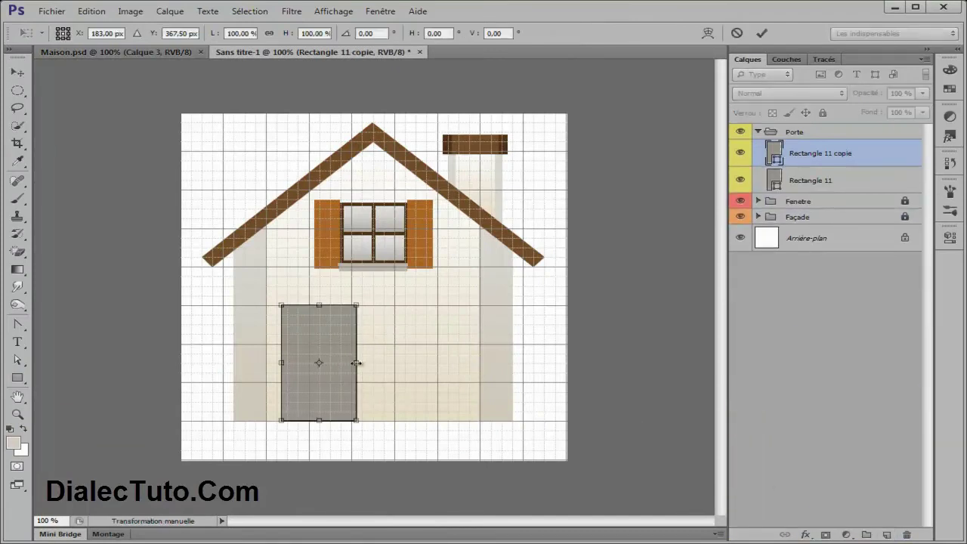
pyautogui.moveTo(355, 362); pyautogui.dragTo(349, 364)
pyautogui.moveTo(319, 304); pyautogui.dragTo(319, 308)
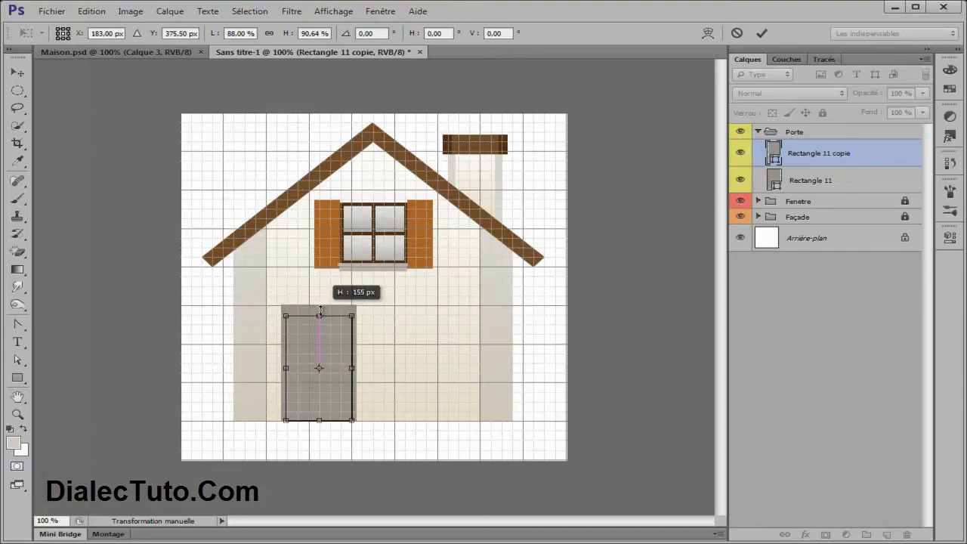
pyautogui.press('Return')
# Fill the inner door panel with the shutters' brown #ac6726, nudge it up, and zoom to 200%
pyautogui.doubleClick(776, 153)
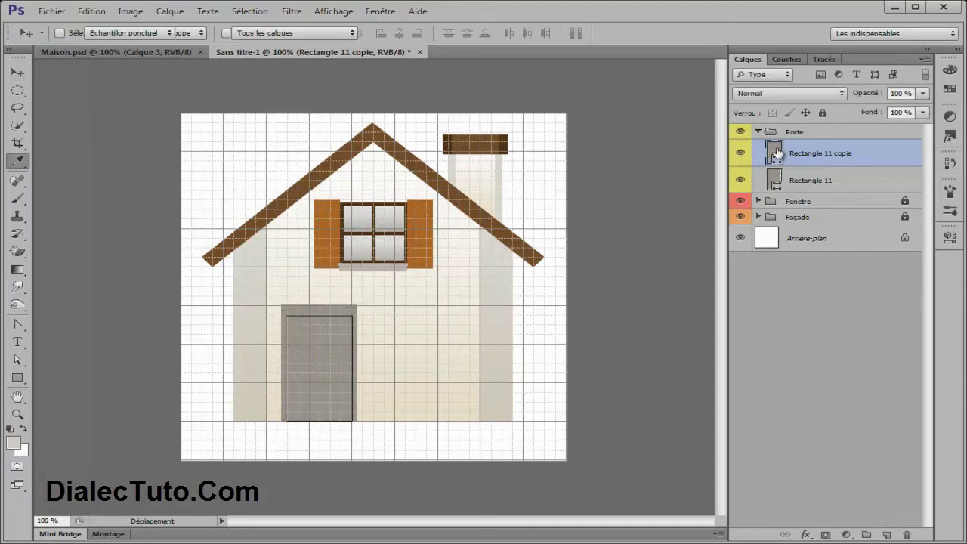
pyautogui.click(331, 223)
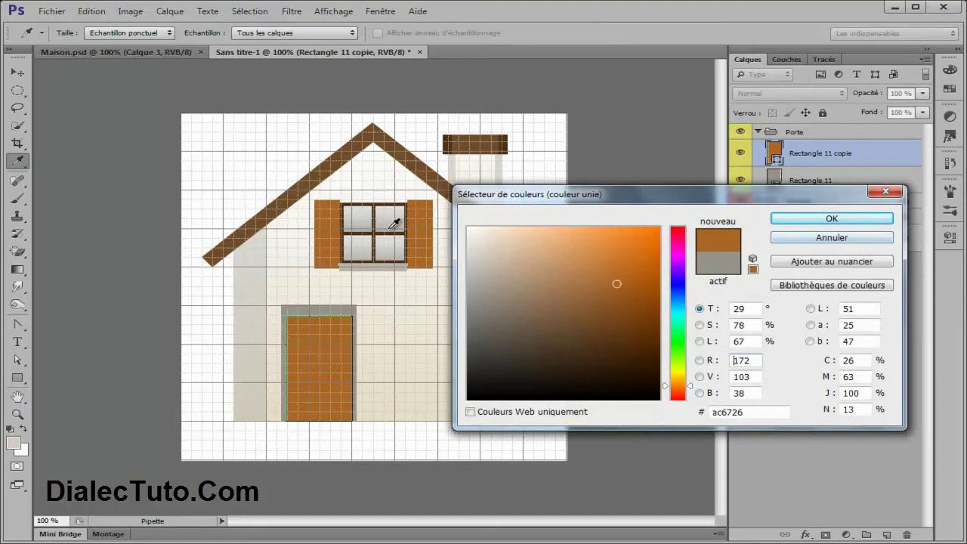
pyautogui.click(774, 219)
pyautogui.press('Up')
pyautogui.press('Up')
pyautogui.press('Up')
pyautogui.press('Up')
pyautogui.press('Up')
pyautogui.press('Up')
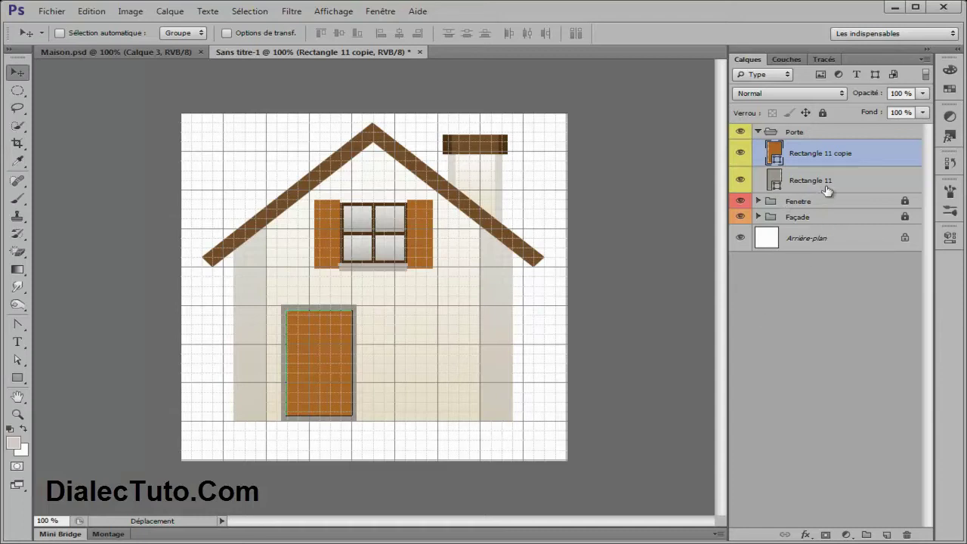
pyautogui.hotkey('ctrl', '+')
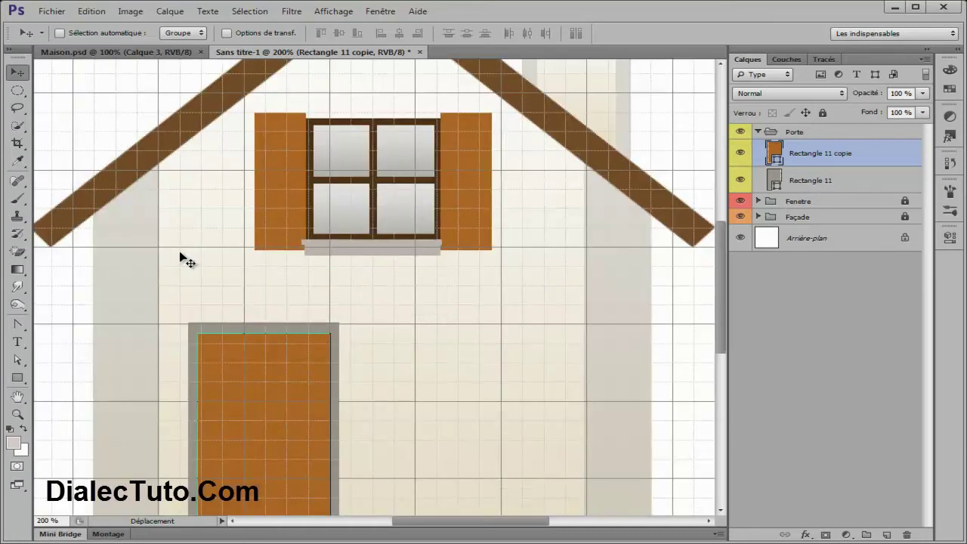
pyautogui.scroll(-3, 363, 268)
# Draw a glass panel on the upper door, fill it grey #a8a29b, and nudge it right
pyautogui.click(17, 378)
pyautogui.moveTo(215, 260)
pyautogui.mouseDown()
pyautogui.moveTo(238, 309)
pyautogui.moveTo(333, 393)
pyautogui.mouseUp()
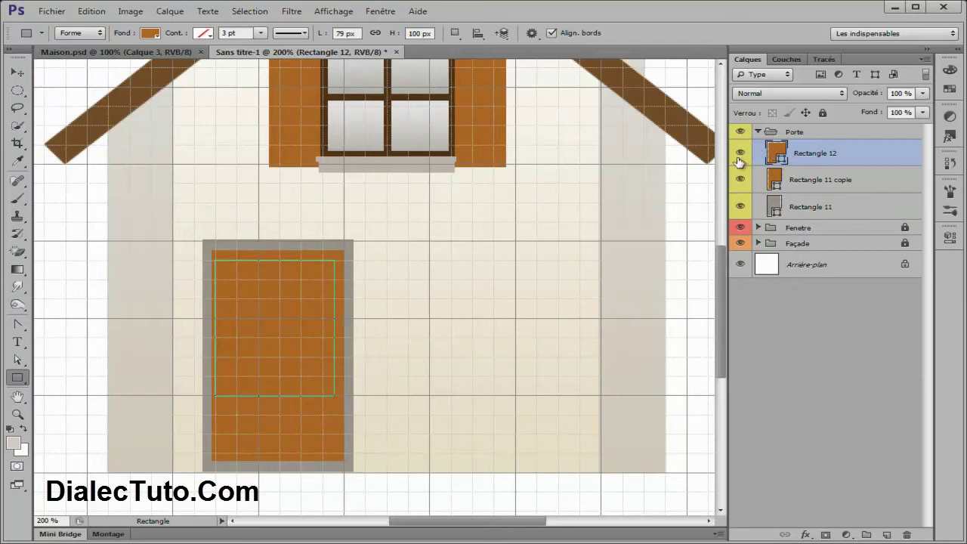
pyautogui.press('i')
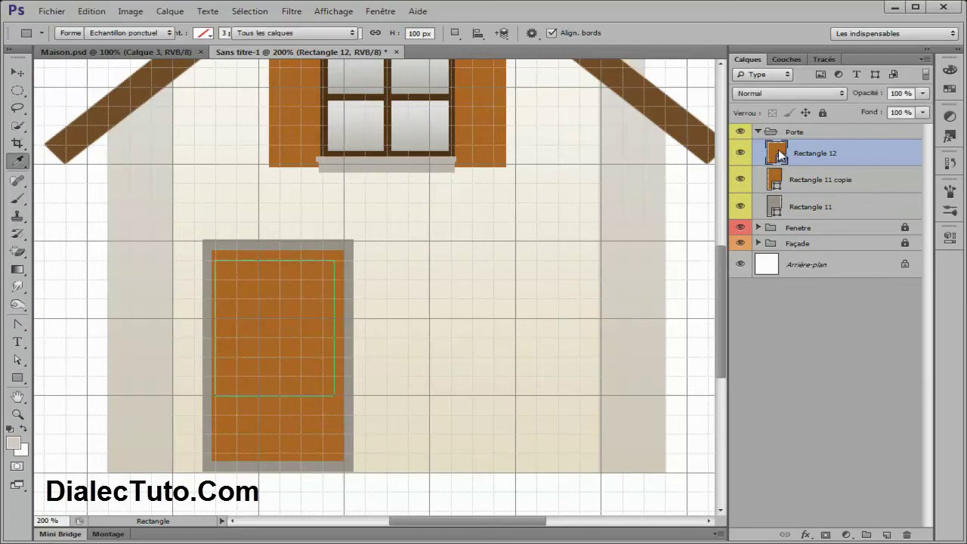
pyautogui.doubleClick(781, 155)
pyautogui.click(348, 348)
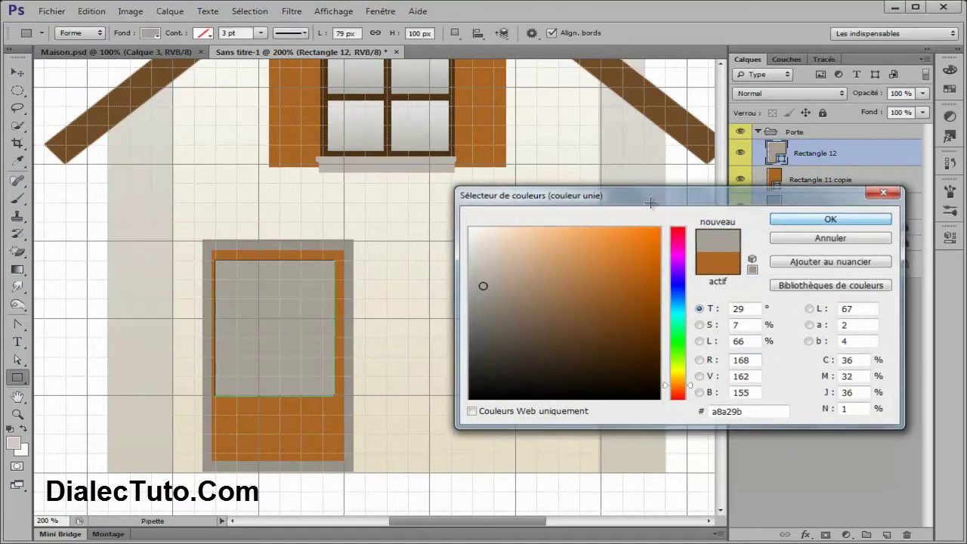
pyautogui.press('Return')
pyautogui.click(19, 73)
pyautogui.press('Right')
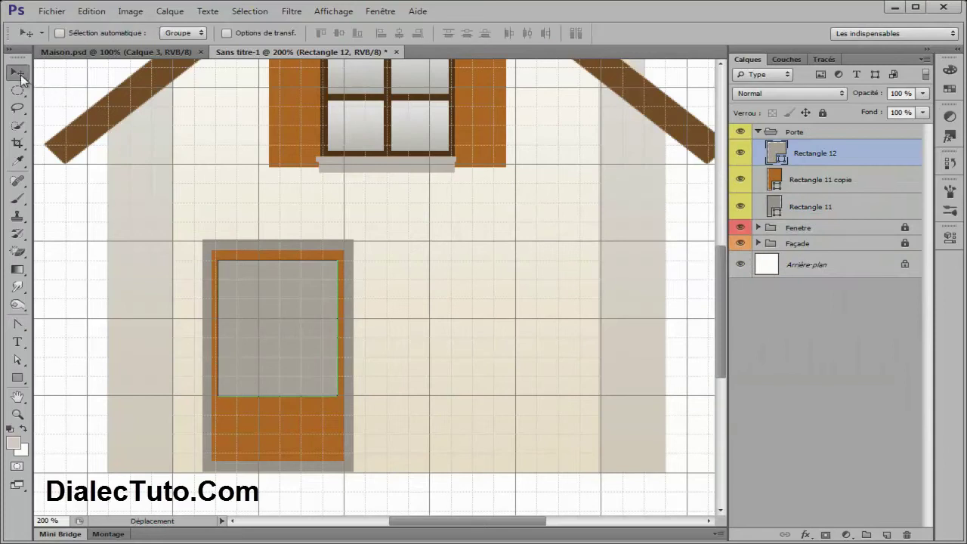
pyautogui.press('Right')
pyautogui.press('Right')
pyautogui.press('Right')
pyautogui.press('Left')
pyautogui.press('Right')
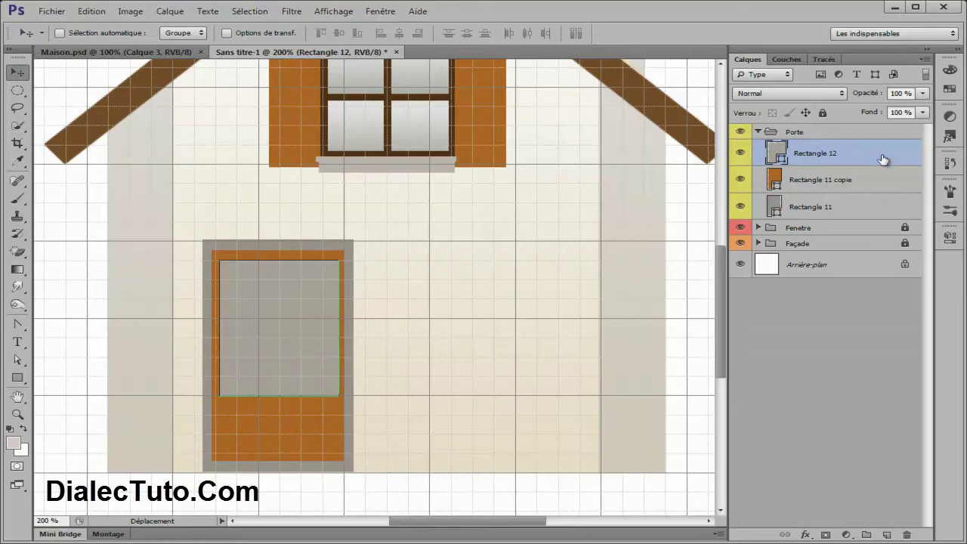
# Give the panel a light-beige gradient overlay at 33% opacity
pyautogui.doubleClick(884, 159)
pyautogui.moveTo(390, 172); pyautogui.dragTo(579, 122)
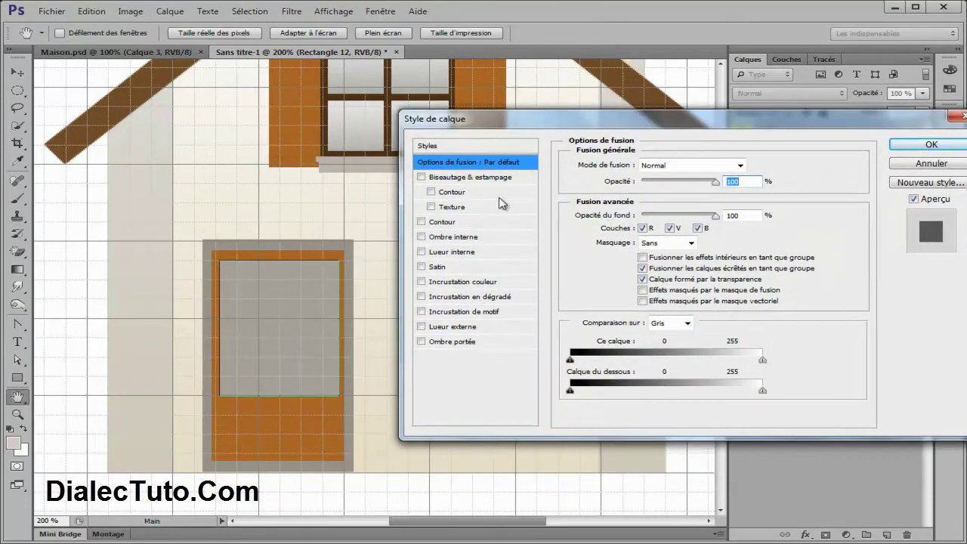
pyautogui.click(470, 296)
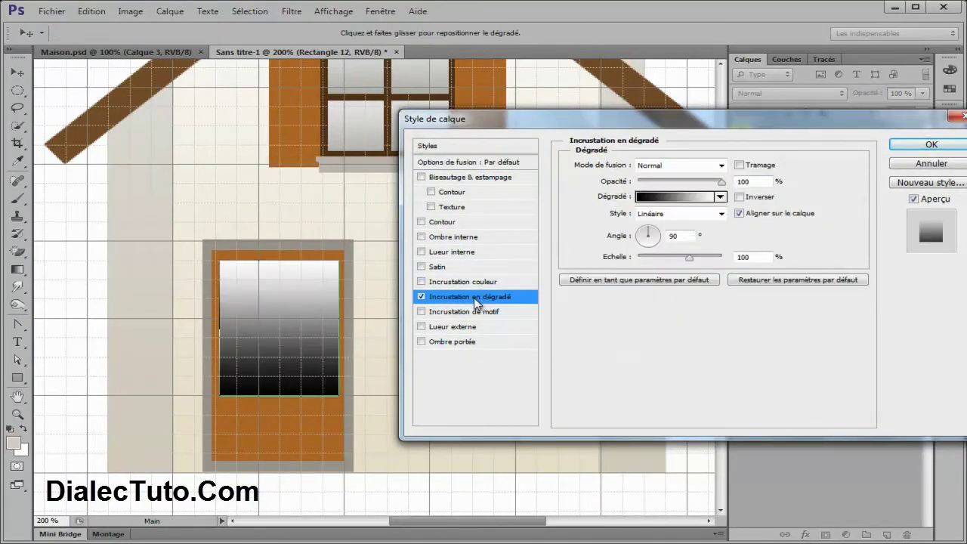
pyautogui.click(690, 198)
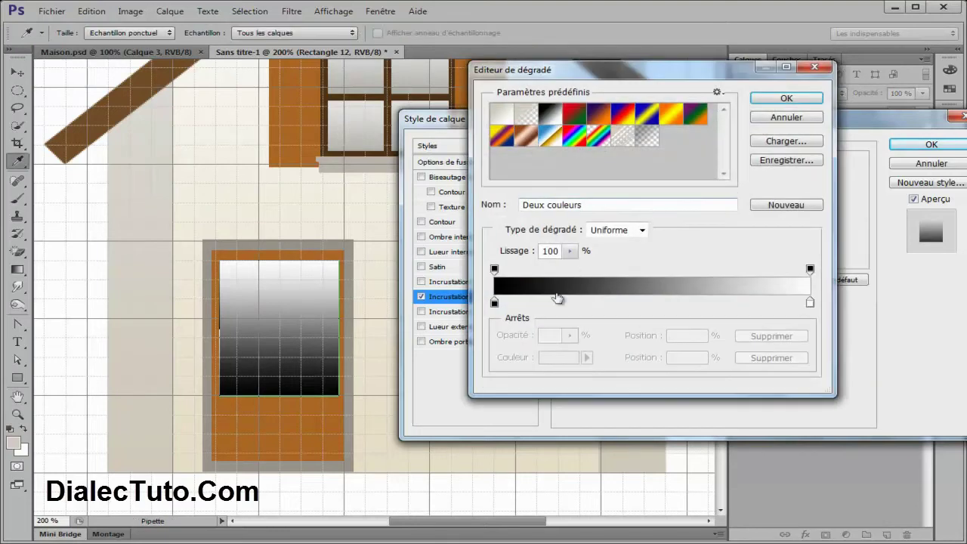
pyautogui.click(494, 303)
pyautogui.click(561, 358)
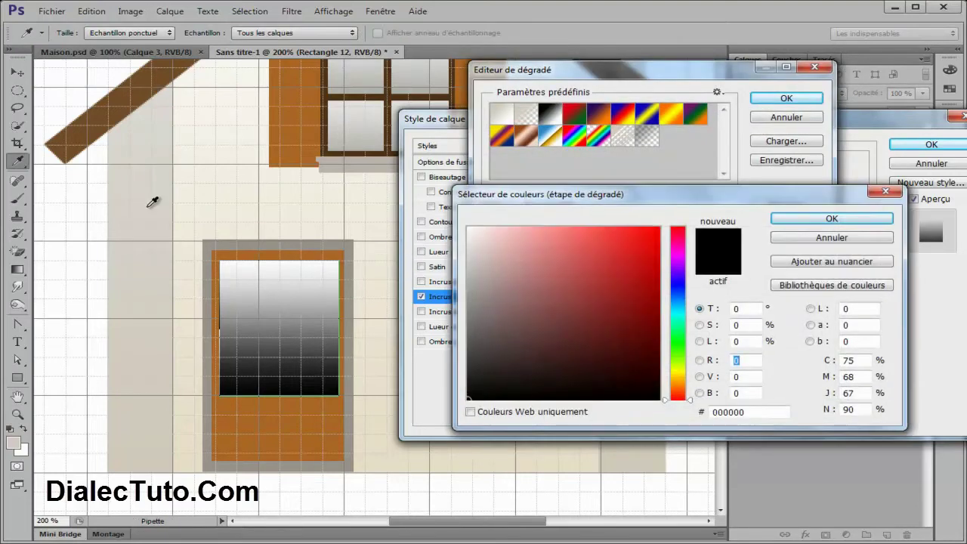
pyautogui.click(148, 204)
pyautogui.click(823, 219)
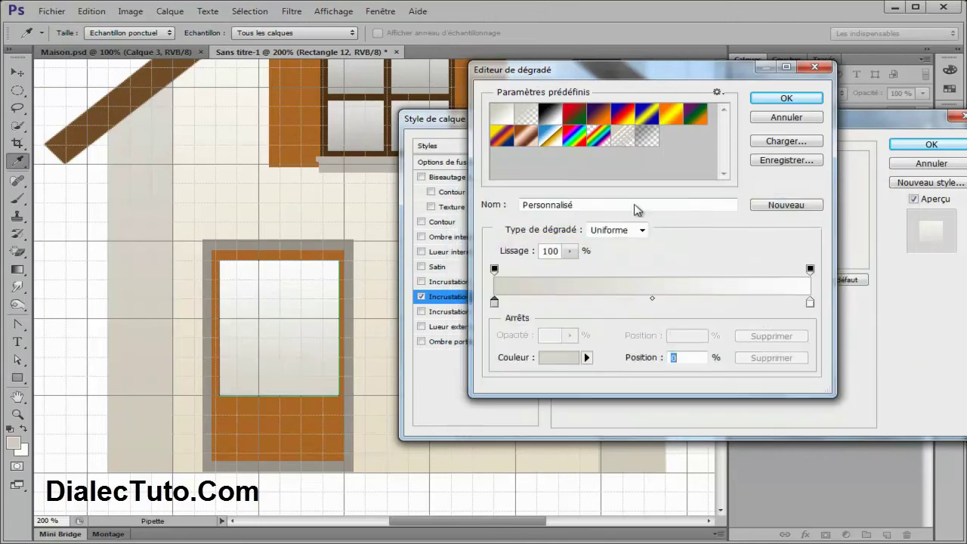
pyautogui.click(778, 100)
pyautogui.moveTo(718, 183); pyautogui.dragTo(631, 193)
pyautogui.click(926, 145)
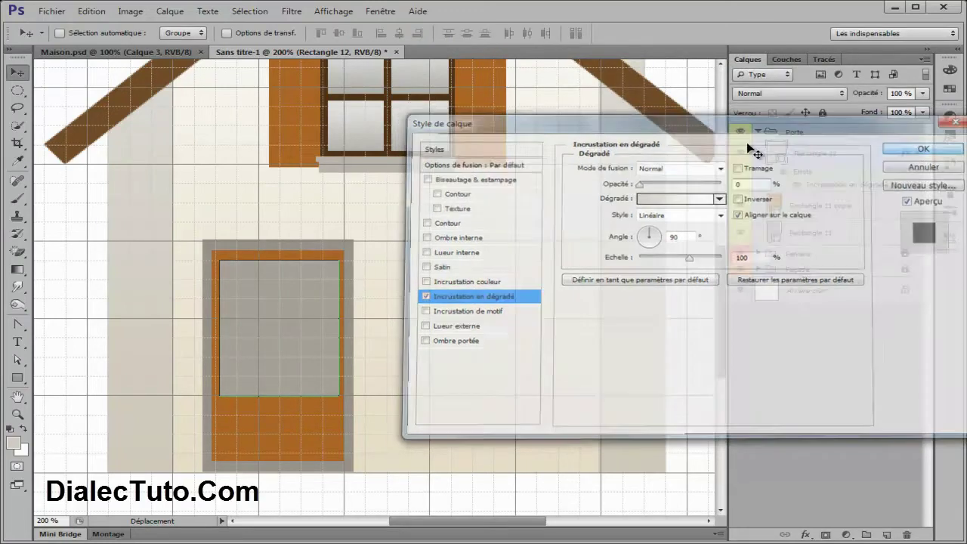
pyautogui.moveTo(280, 368); pyautogui.dragTo(279, 382)
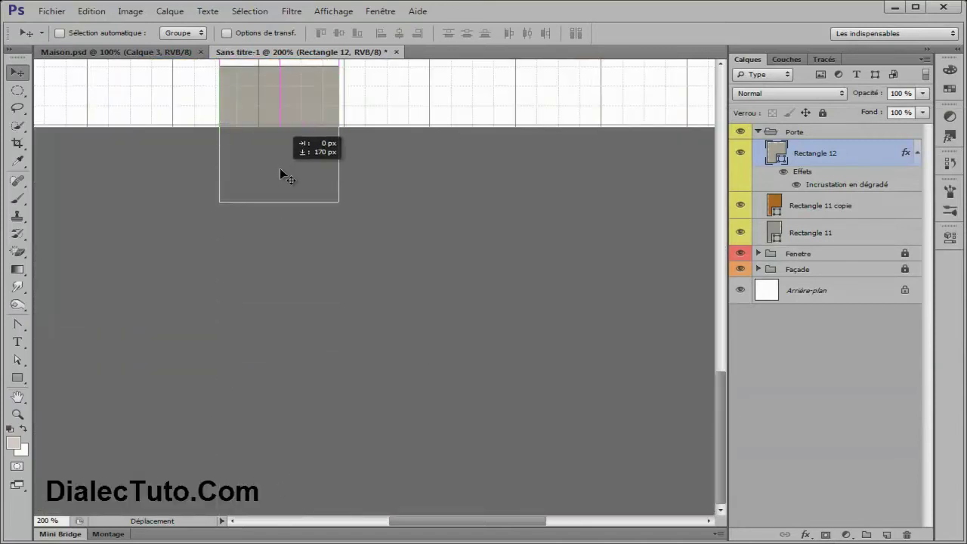
# Move the panel copy to the door bottom and shorten it into a low lower panel
pyautogui.moveTo(279, 383); pyautogui.dragTo(279, 167)
pyautogui.scroll(2, 337, 288)
pyautogui.scroll(5, 340, 292)
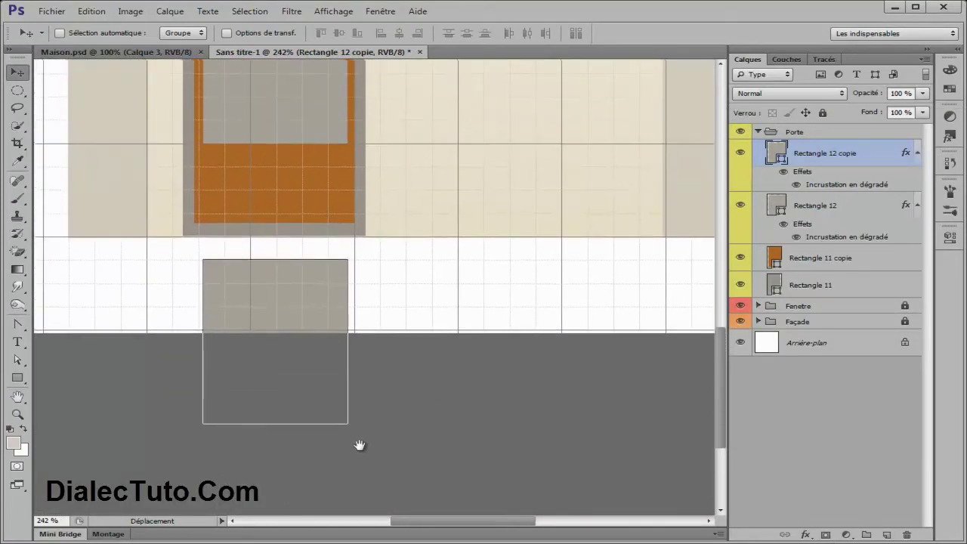
pyautogui.moveTo(282, 309); pyautogui.dragTo(278, 197)
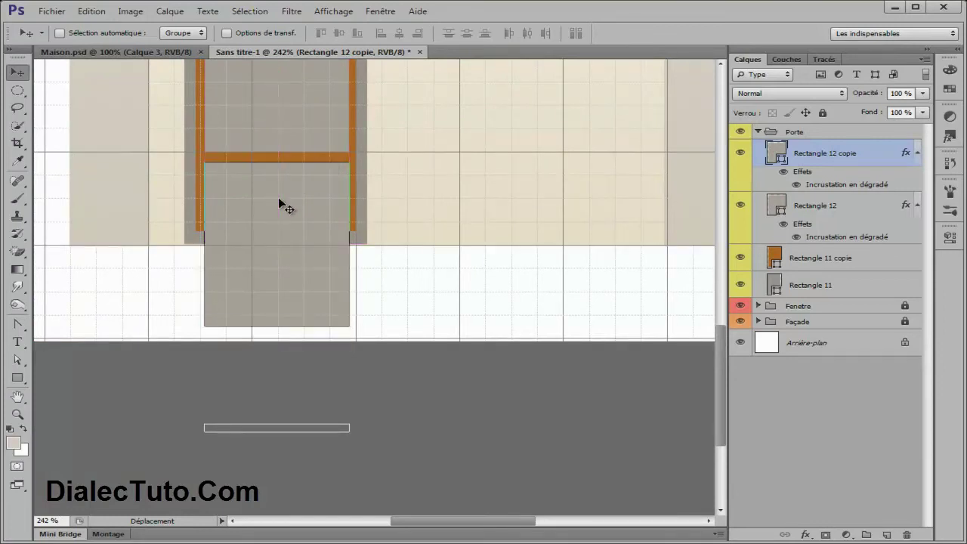
pyautogui.hotkey('ctrl', 't')
pyautogui.moveTo(278, 327)
pyautogui.mouseDown()
pyautogui.moveTo(276, 199)
pyautogui.moveTo(277, 213)
pyautogui.mouseUp()
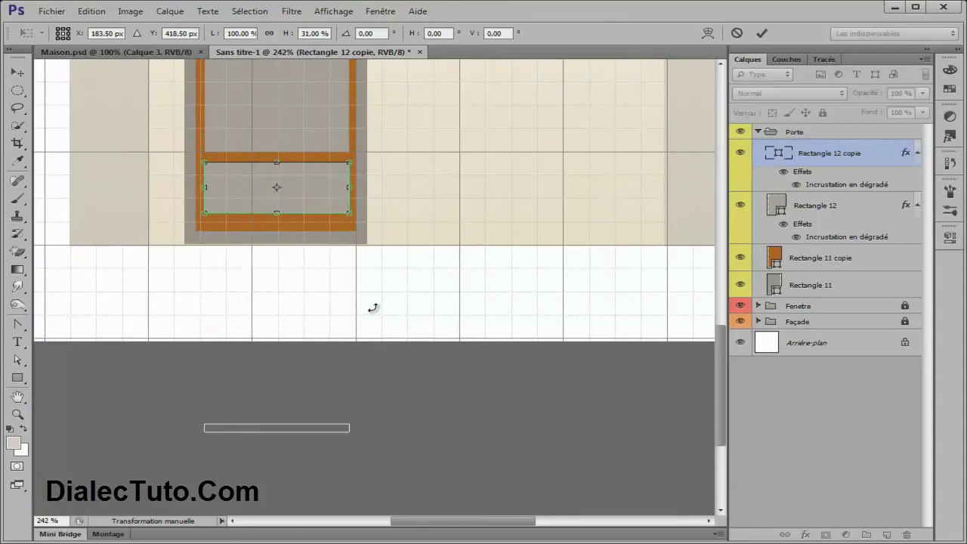
pyautogui.press('Return')
# Compare the split door against the finished house in Maison.psd
pyautogui.scroll(4, 373, 302)
pyautogui.scroll(1, 343, 334)
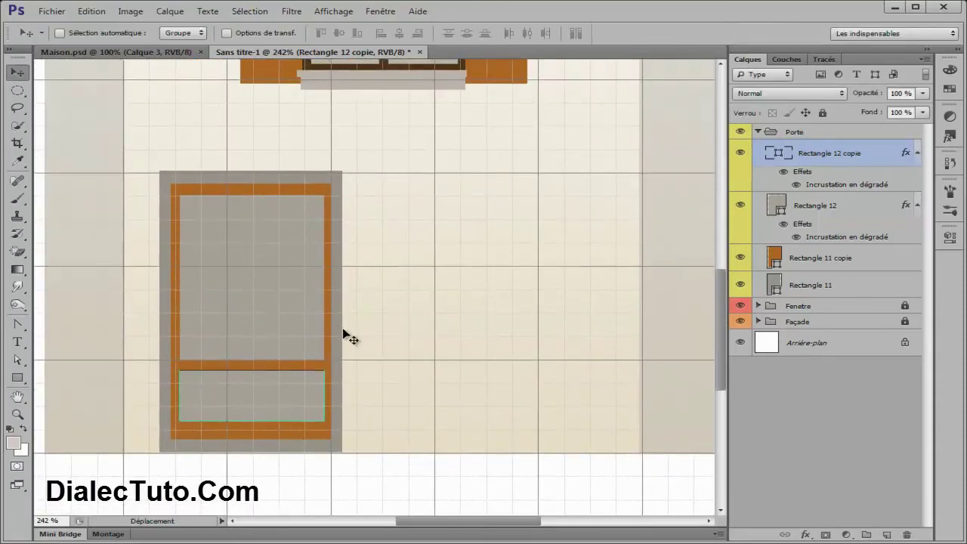
pyautogui.scroll(-1, 344, 334)
pyautogui.scroll(-2, 344, 333)
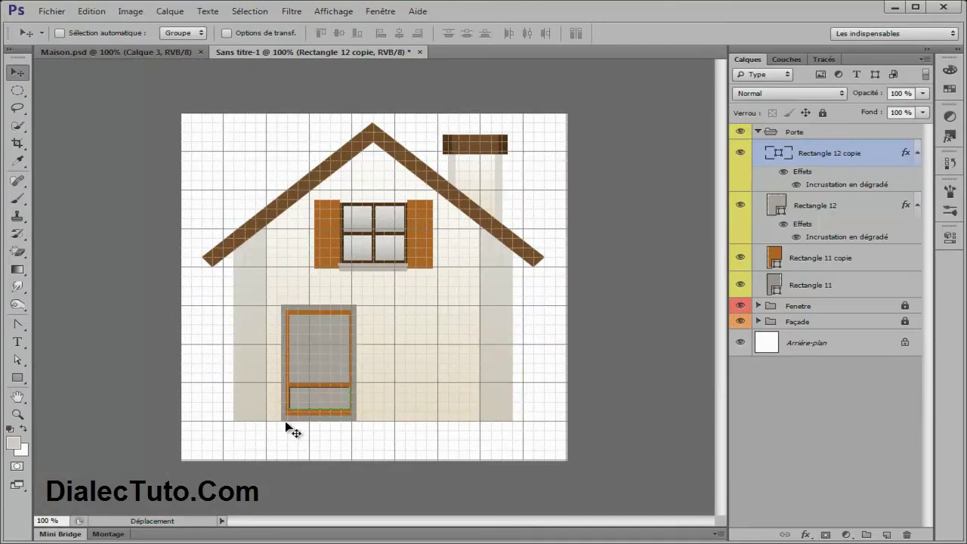
pyautogui.click(143, 54)
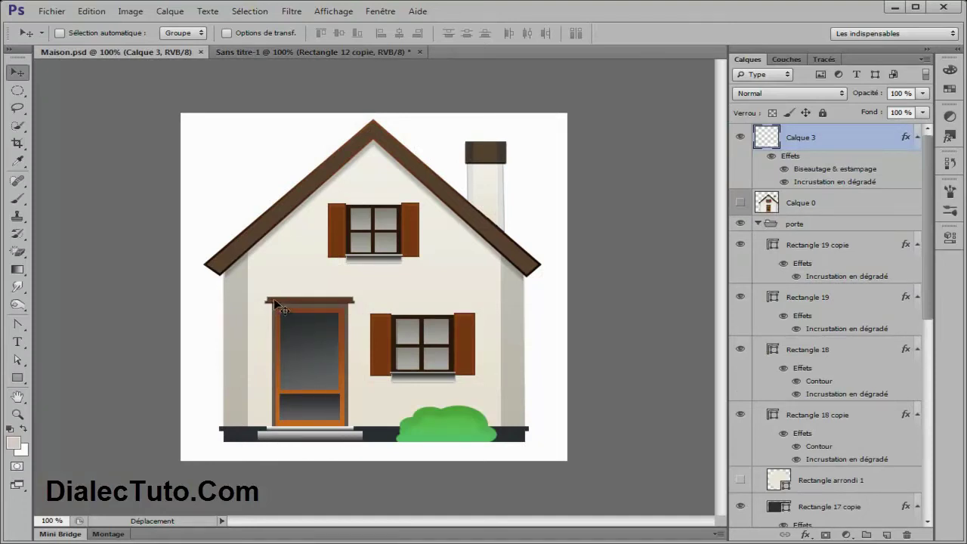
pyautogui.click(276, 50)
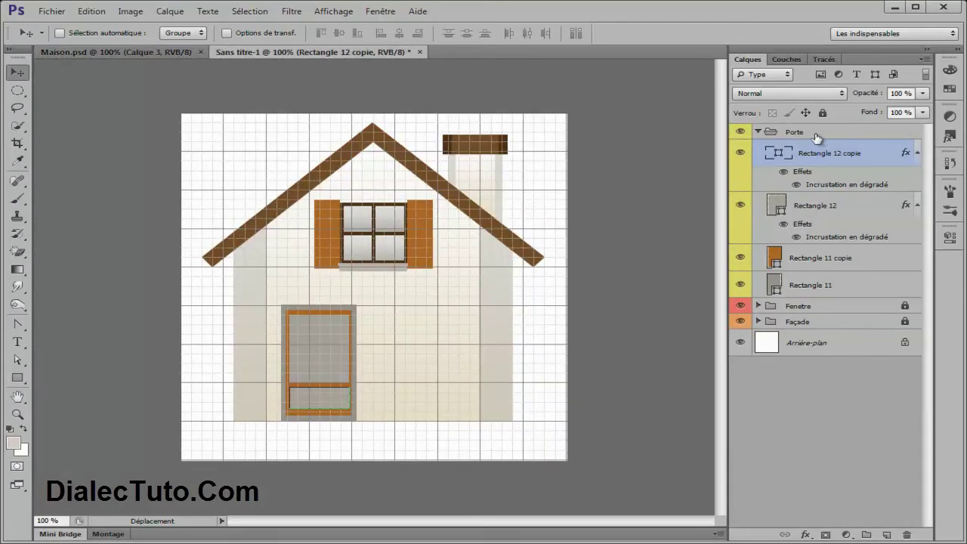
pyautogui.click(18, 379)
# Draw a thin 114×5 px bar across the door top, filled with the shutter brown
pyautogui.hotkey('ctrl', '+')
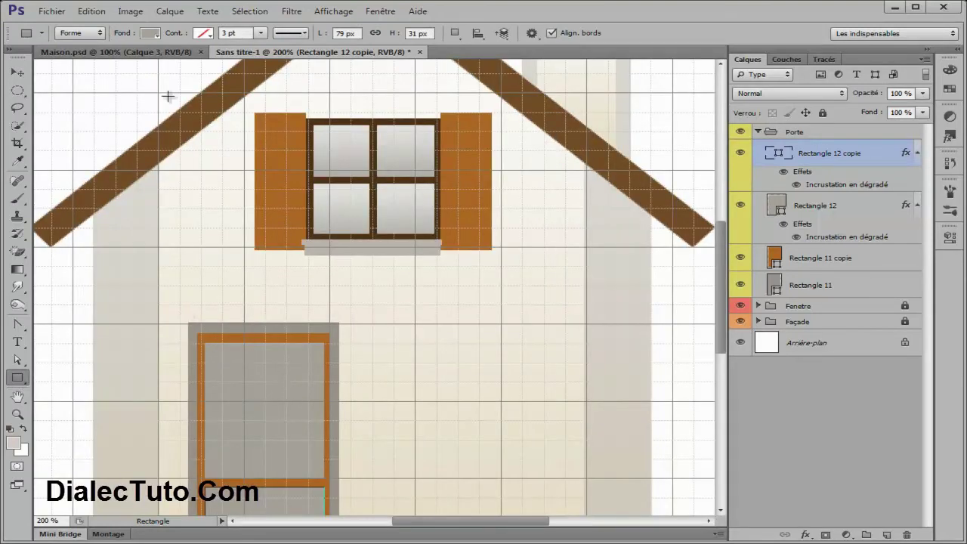
pyautogui.click(156, 52)
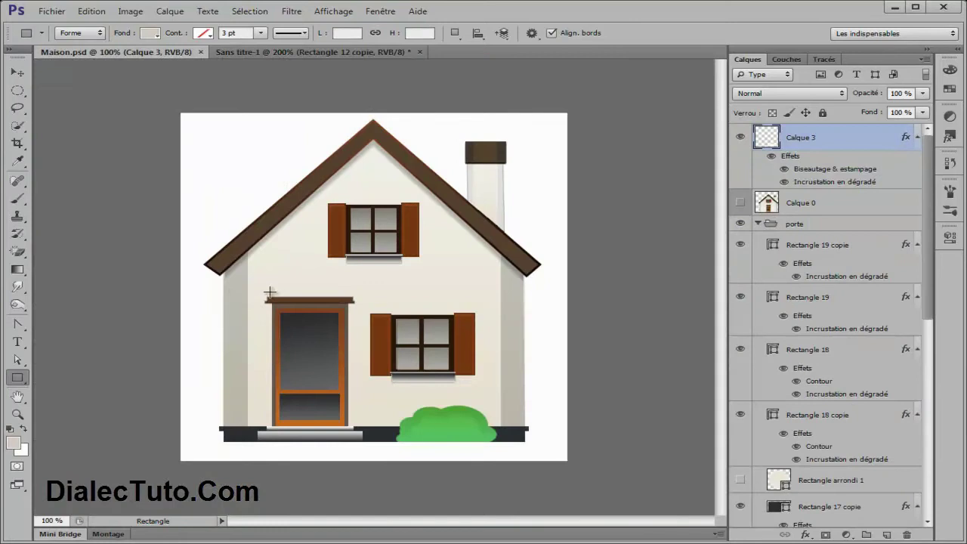
pyautogui.click(318, 52)
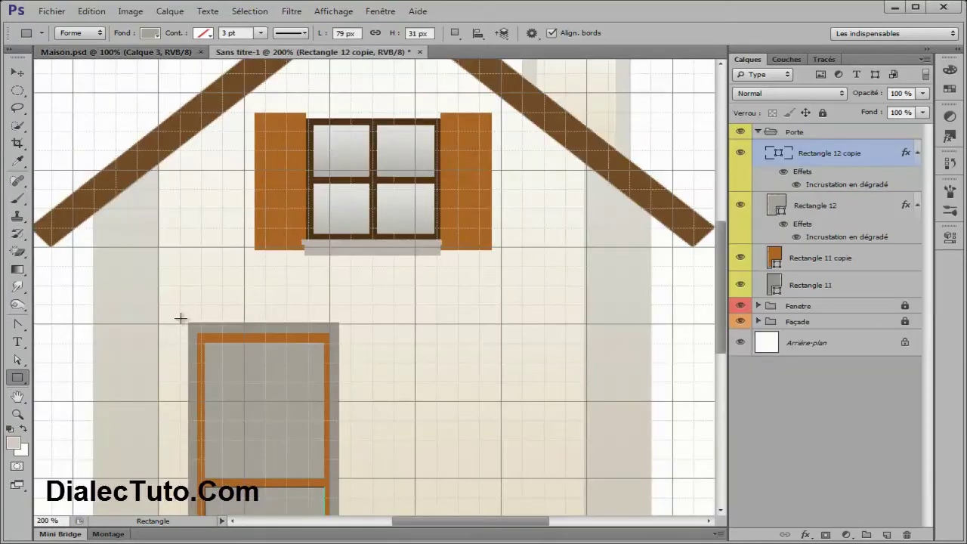
pyautogui.moveTo(181, 319); pyautogui.dragTo(351, 324)
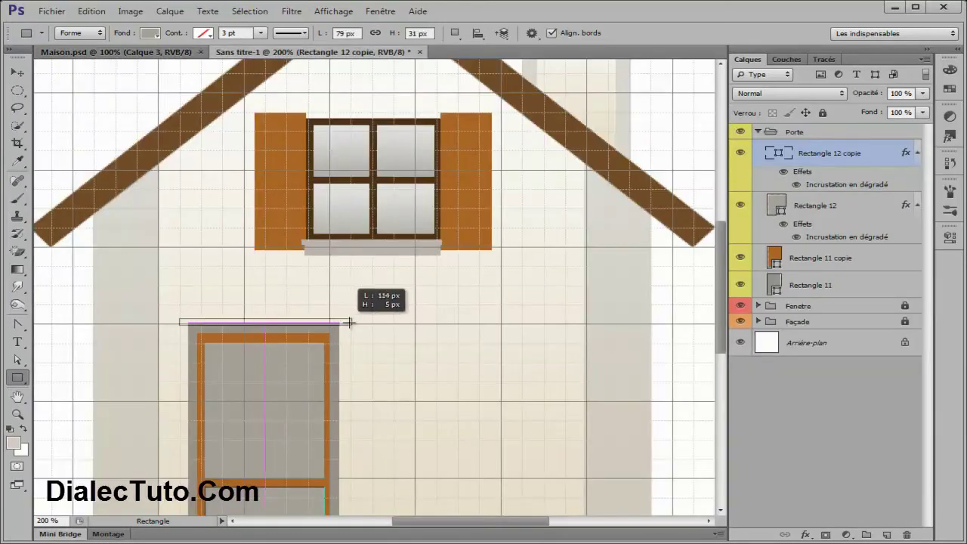
pyautogui.doubleClick(773, 152)
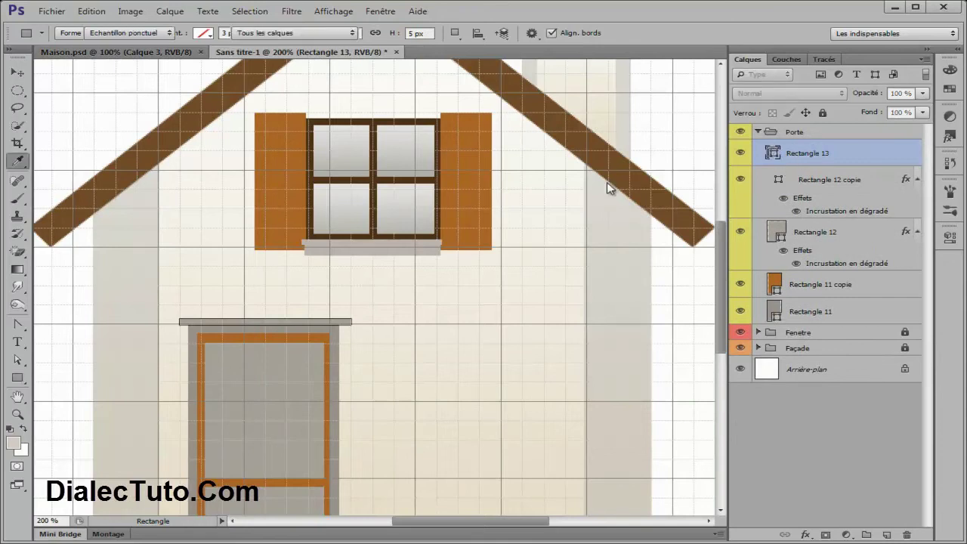
pyautogui.click(284, 198)
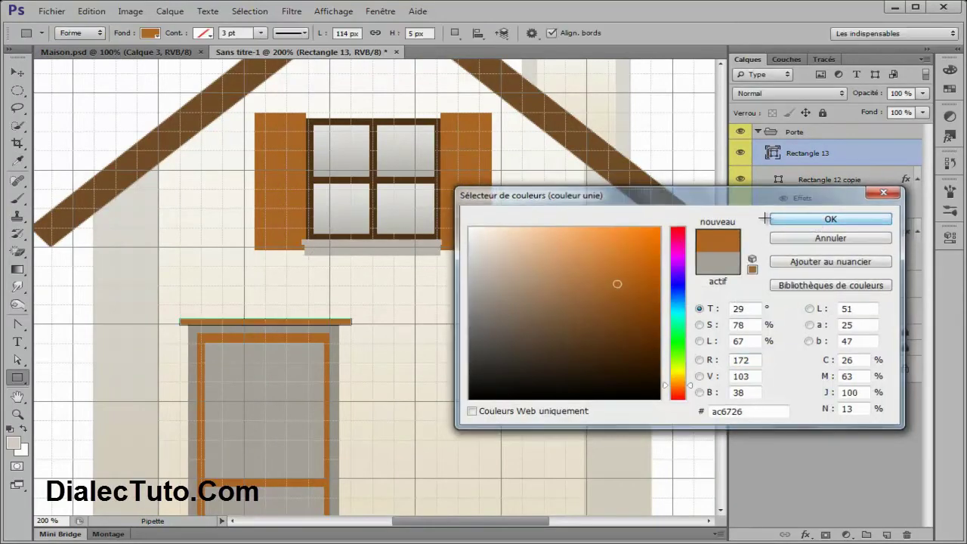
pyautogui.click(824, 220)
# Duplicate the bar above it at double height, narrowed to the door frame's width
pyautogui.click(16, 72)
pyautogui.moveTo(232, 321); pyautogui.dragTo(242, 312)
pyautogui.hotkey('ctrl', 't')
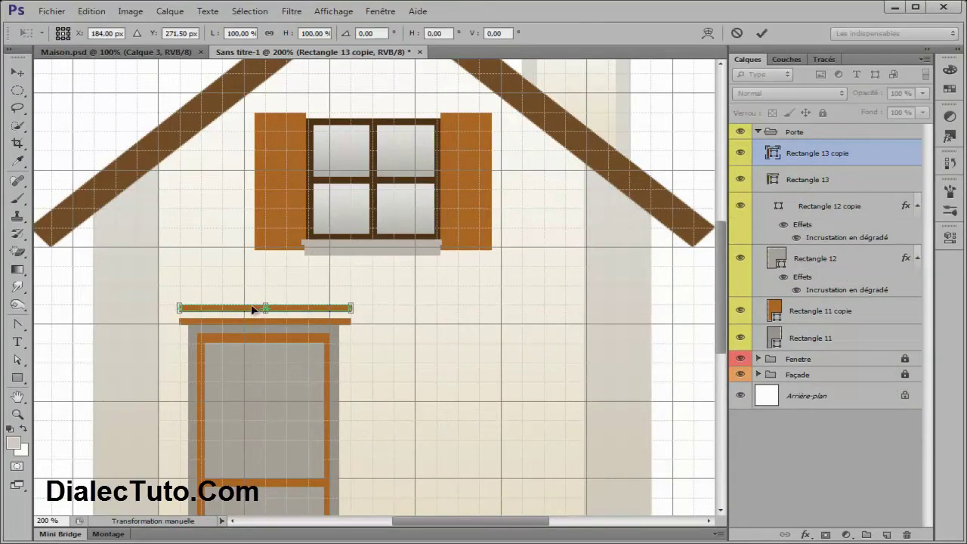
pyautogui.moveTo(266, 302); pyautogui.dragTo(266, 298)
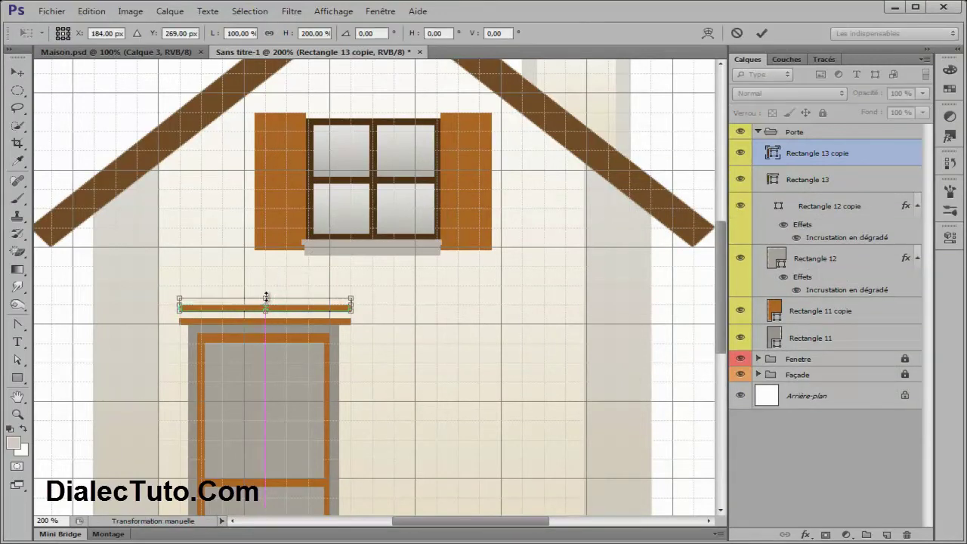
pyautogui.moveTo(354, 305); pyautogui.dragTo(342, 307)
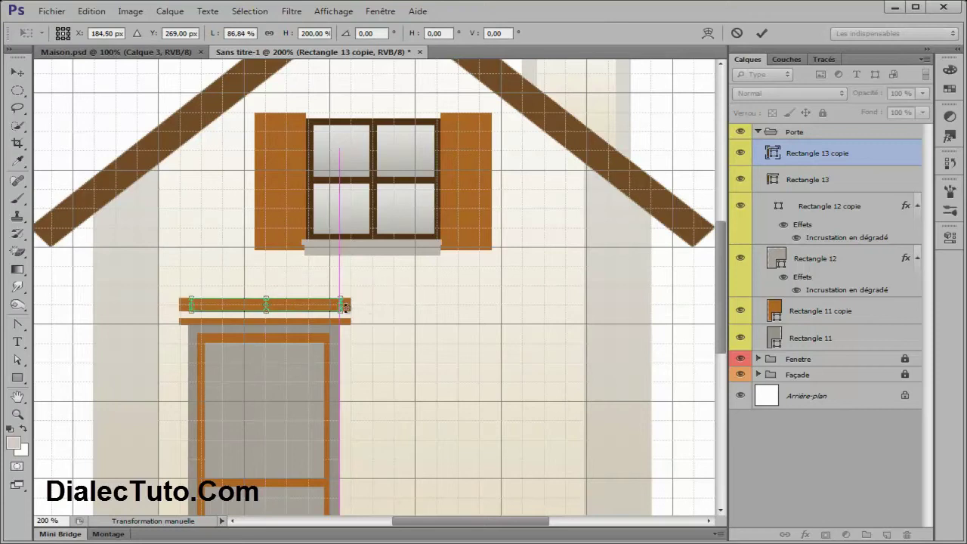
pyautogui.press('Down')
pyautogui.press('Down')
pyautogui.press('Down')
pyautogui.press('Down')
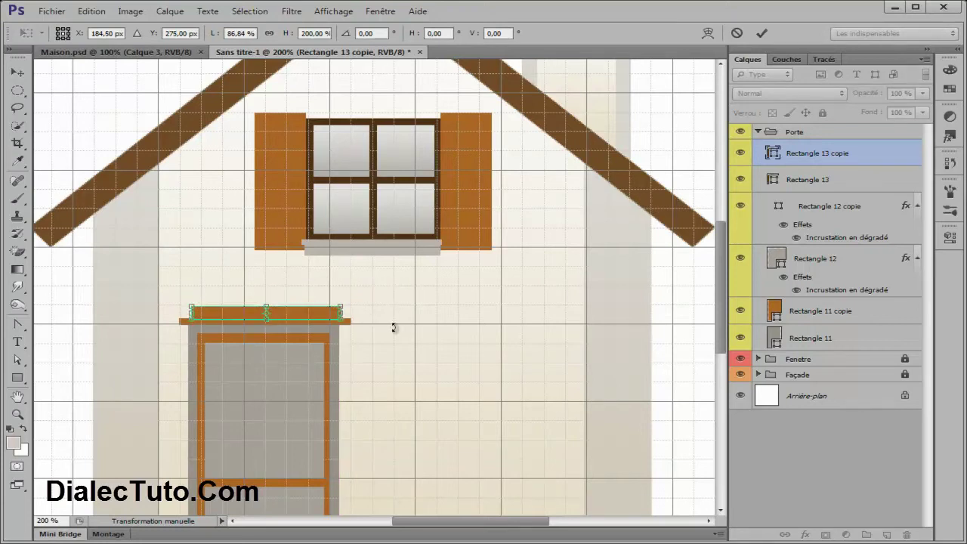
pyautogui.press('Return')
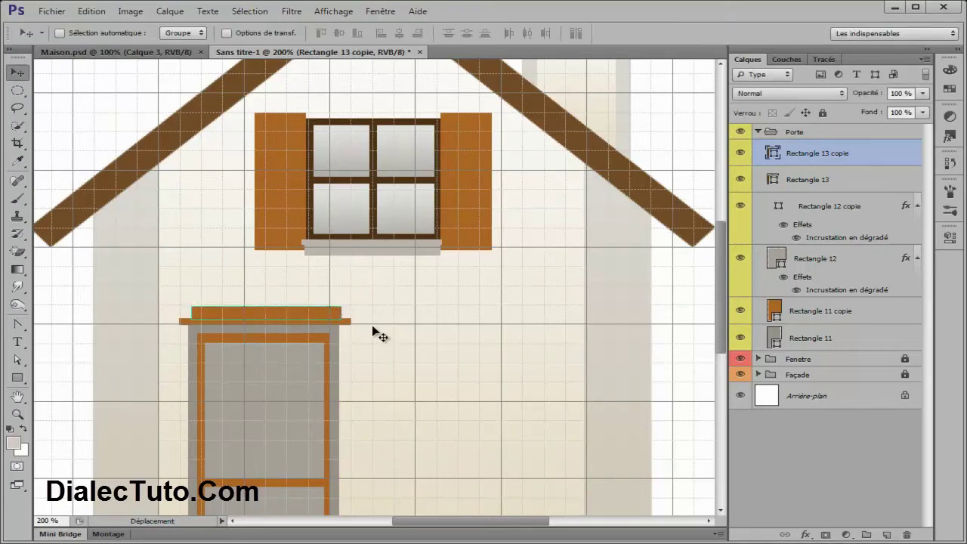
# Bring the whole door into view and compare it with Maison.psd
pyautogui.moveTo(430, 374); pyautogui.dragTo(416, 309)
pyautogui.scroll(-1, 416, 309)
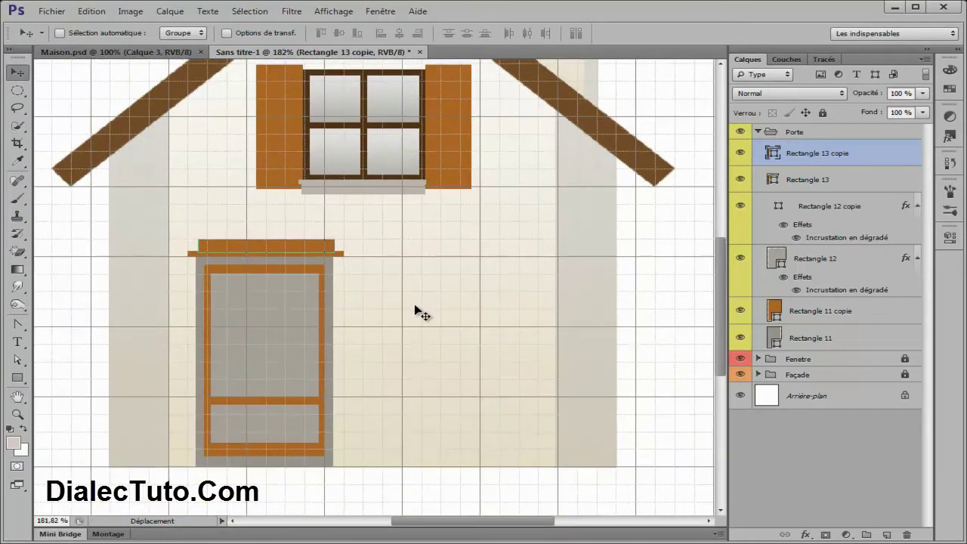
pyautogui.scroll(-1, 416, 309)
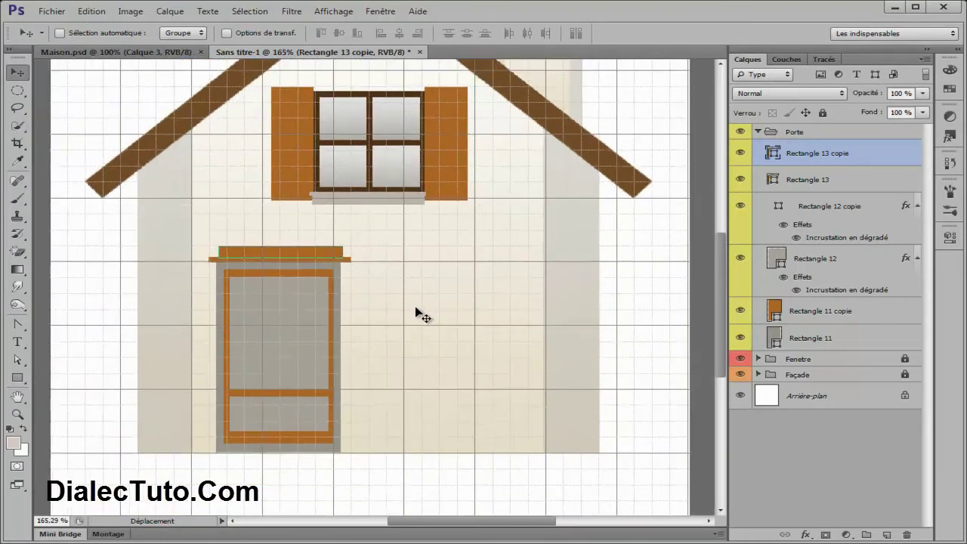
pyautogui.click(136, 51)
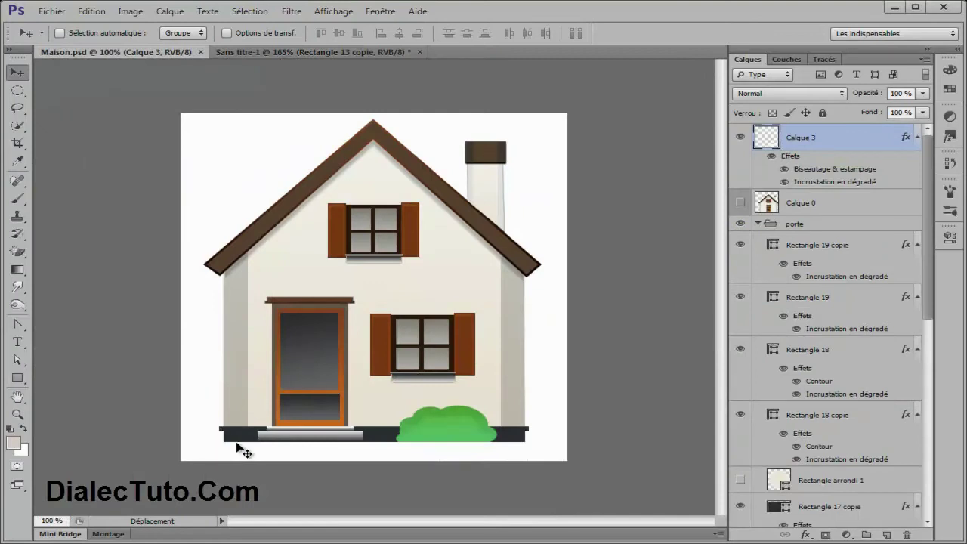
pyautogui.click(253, 53)
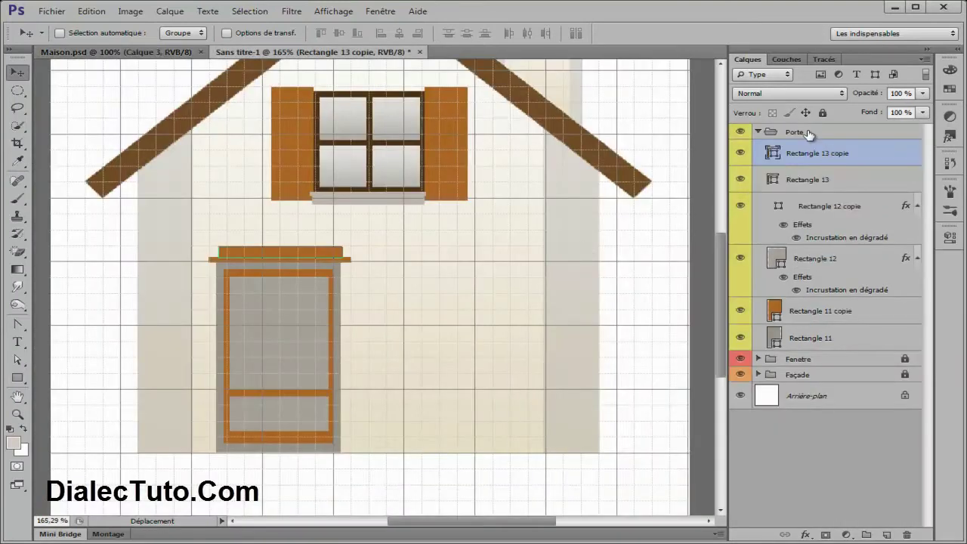
# Collapse the Porte group, unlock and expand Façade, and select the Rectangle 2 wall layer
pyautogui.click(788, 133)
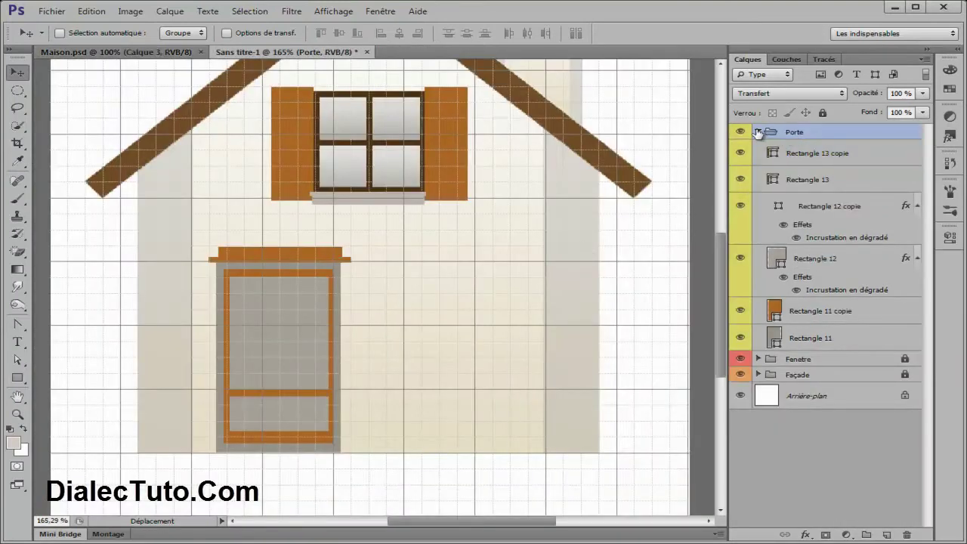
pyautogui.click(758, 133)
pyautogui.click(802, 165)
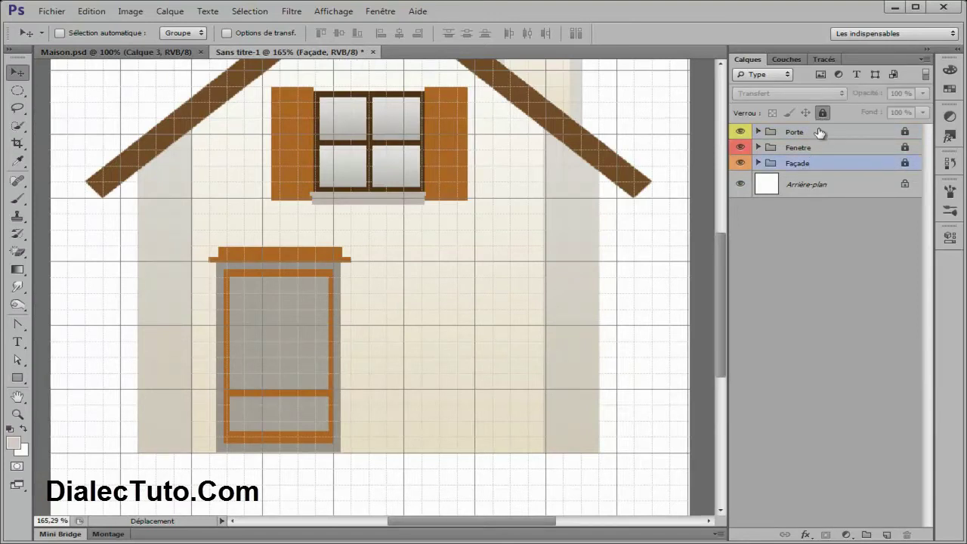
pyautogui.click(822, 113)
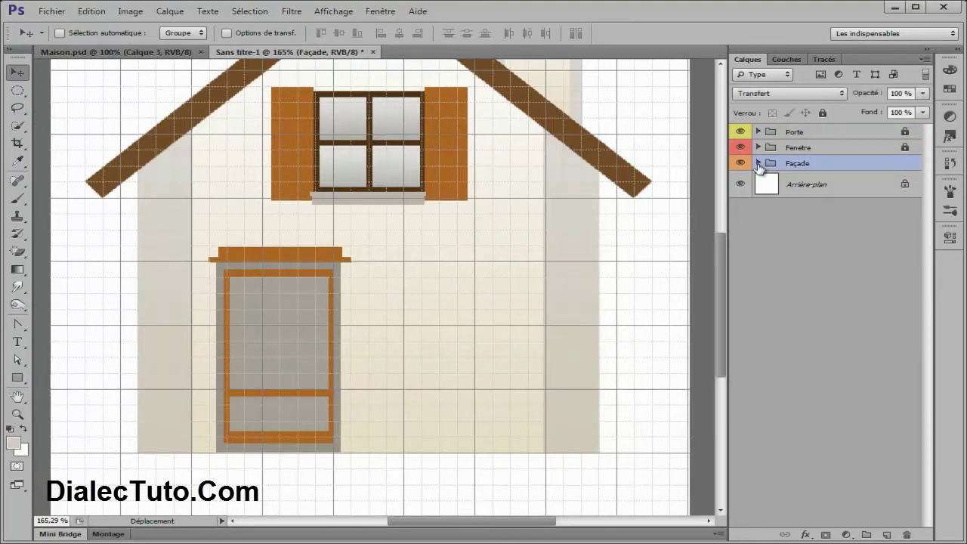
pyautogui.click(757, 163)
pyautogui.click(830, 182)
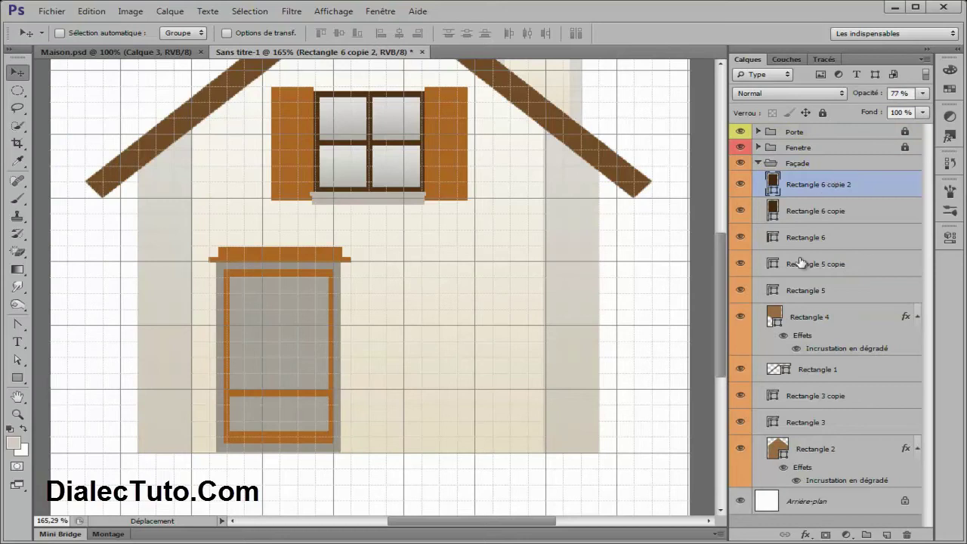
pyautogui.click(846, 453)
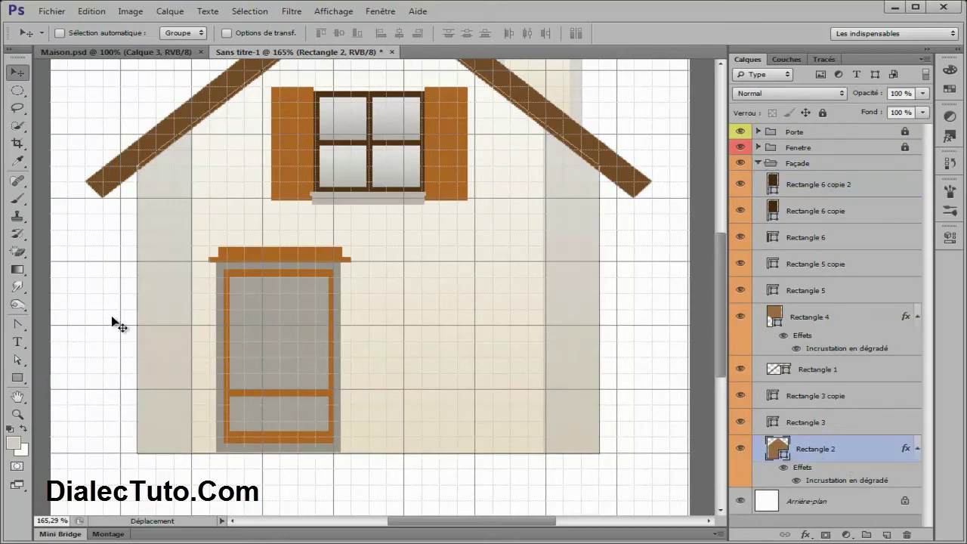
pyautogui.click(17, 378)
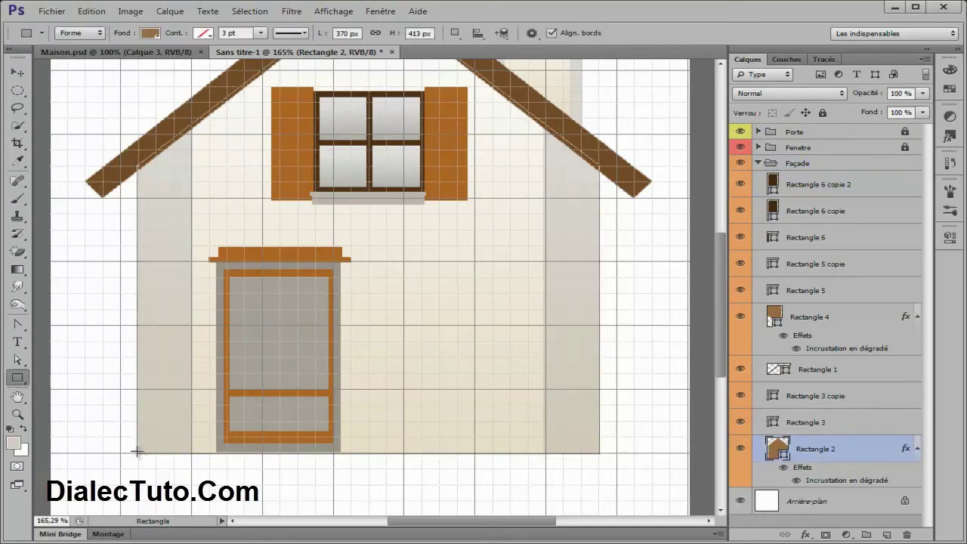
# Draw a 10 px base bar along the façade bottom filled dark #312e2b
pyautogui.moveTo(137, 452); pyautogui.dragTo(596, 460)
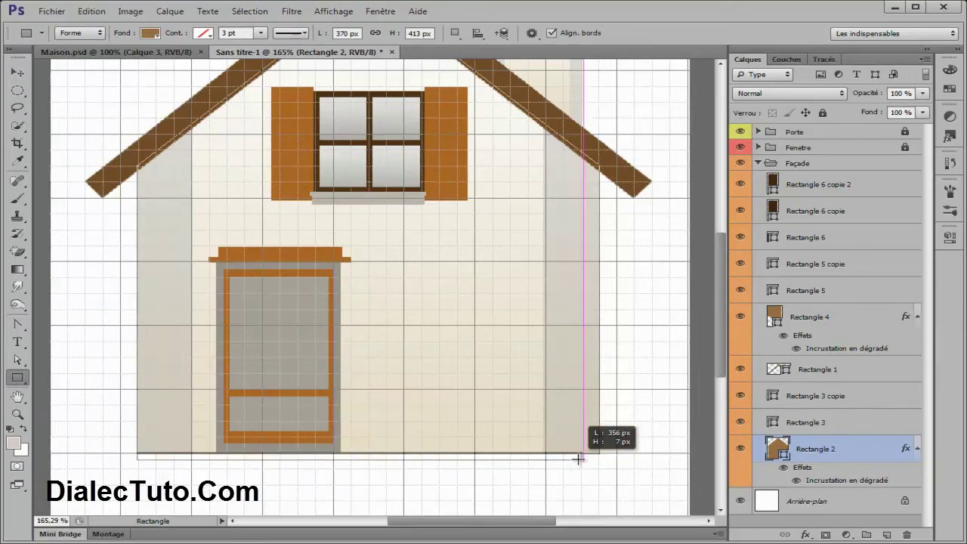
pyautogui.moveTo(596, 459); pyautogui.dragTo(597, 462)
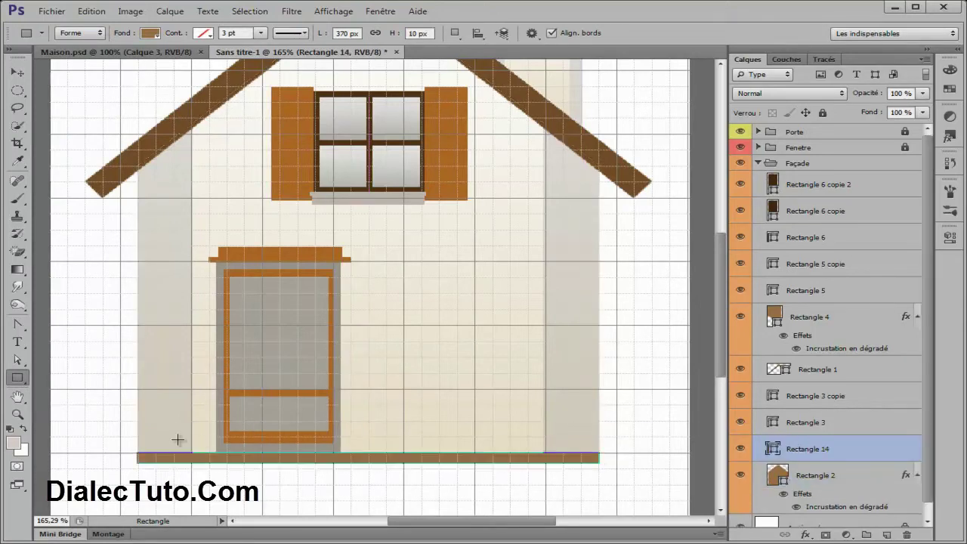
pyautogui.doubleClick(772, 449)
pyautogui.moveTo(486, 350); pyautogui.dragTo(492, 367)
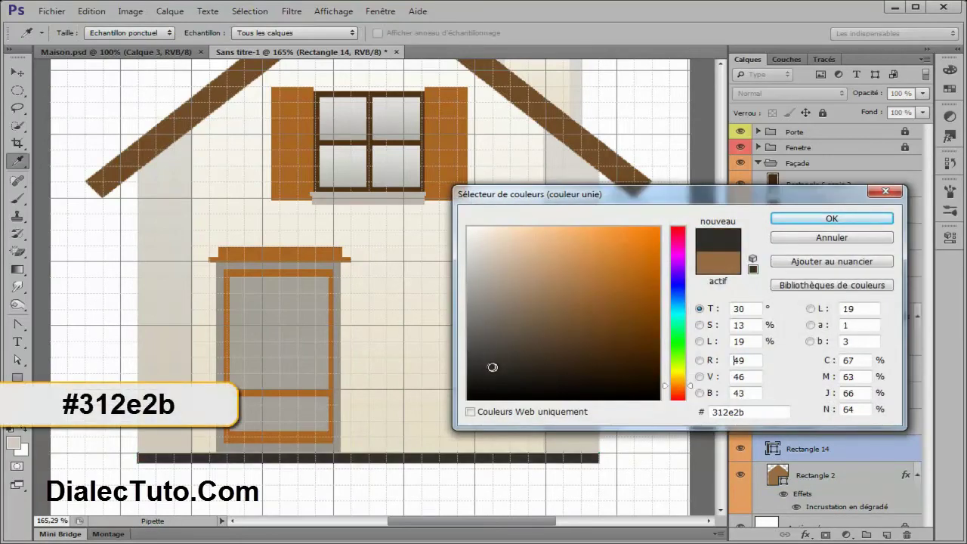
pyautogui.click(832, 218)
# Widen the dark base strip past both walls
pyautogui.press('v')
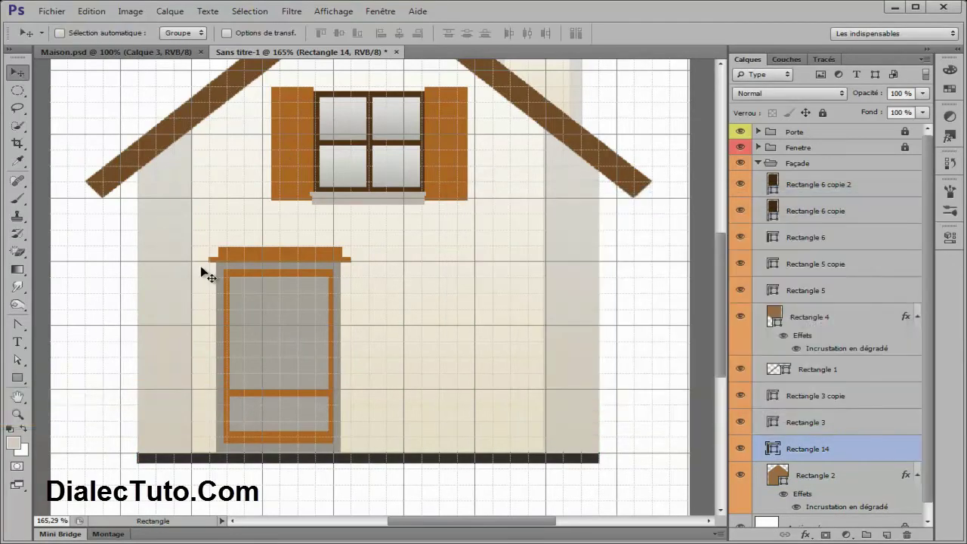
pyautogui.hotkey('ctrl', 't')
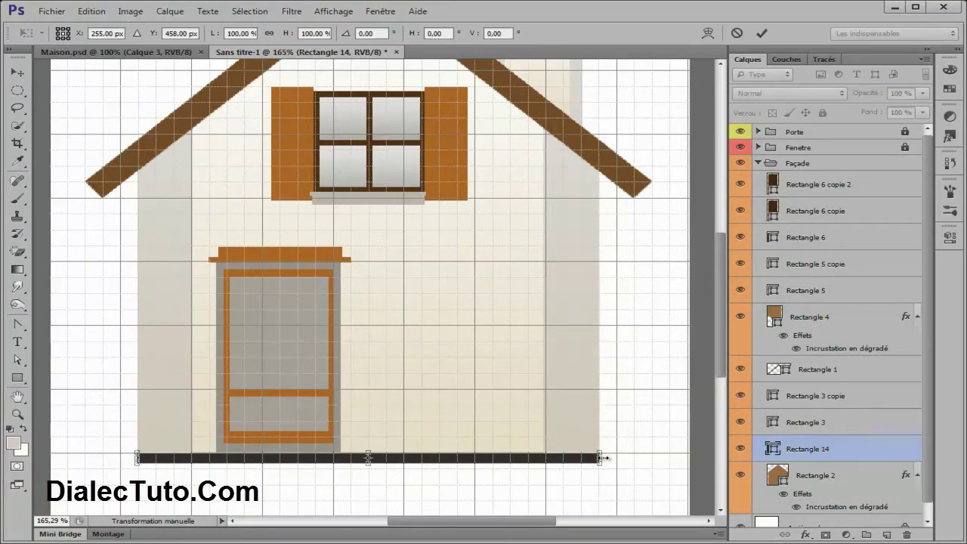
pyautogui.moveTo(603, 457); pyautogui.dragTo(607, 460)
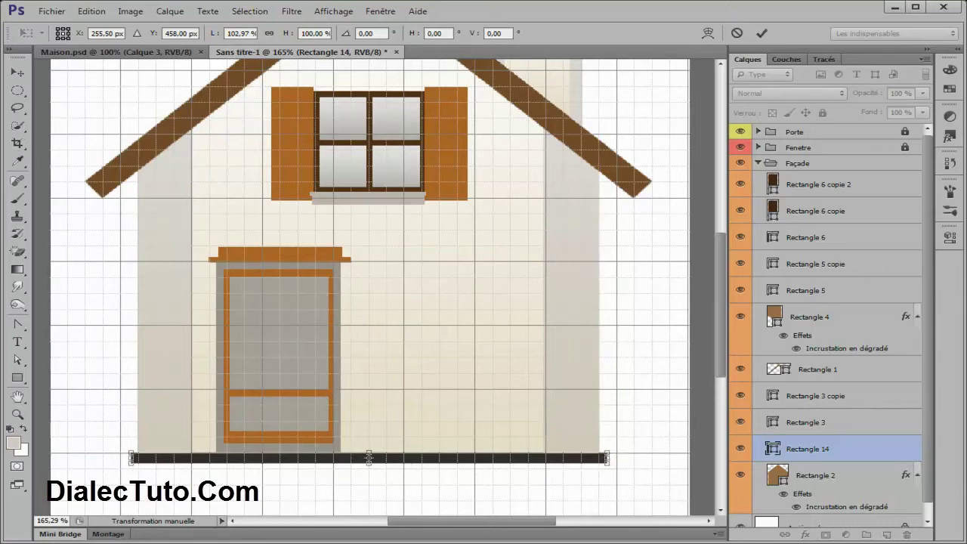
pyautogui.click(14, 75)
pyautogui.click(408, 225)
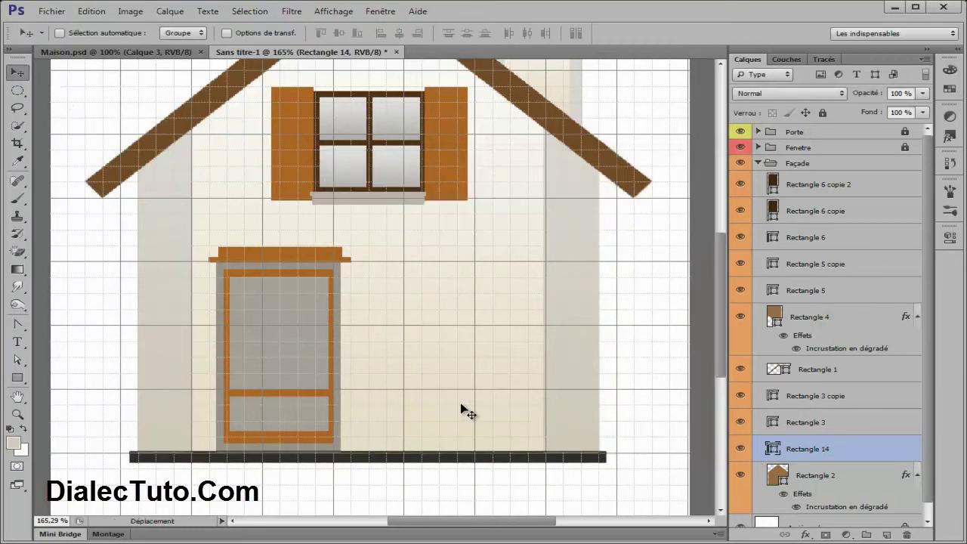
# Duplicate the strip 11 px lower, narrowed to 371 px and taller, then hide the grid
pyautogui.moveTo(514, 458); pyautogui.dragTo(517, 478)
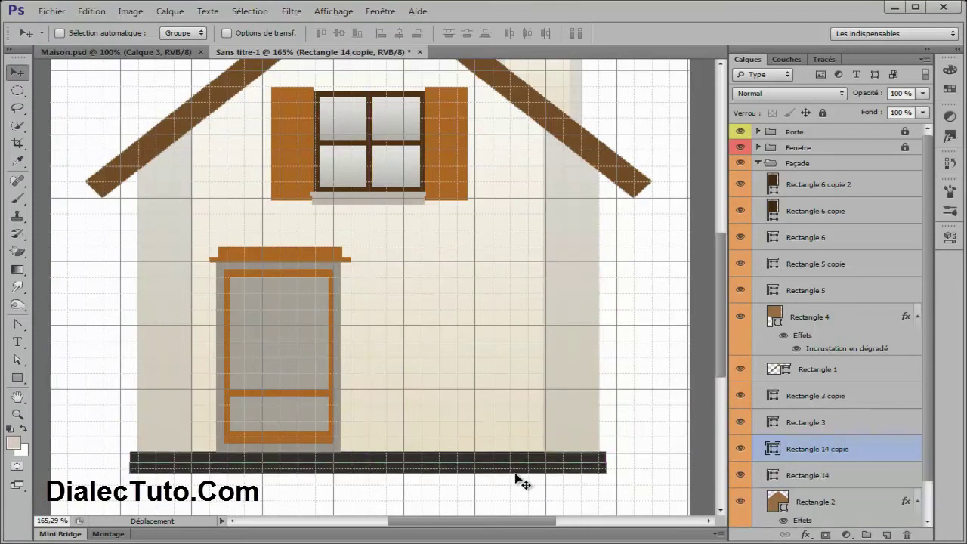
pyautogui.hotkey('ctrl', 't')
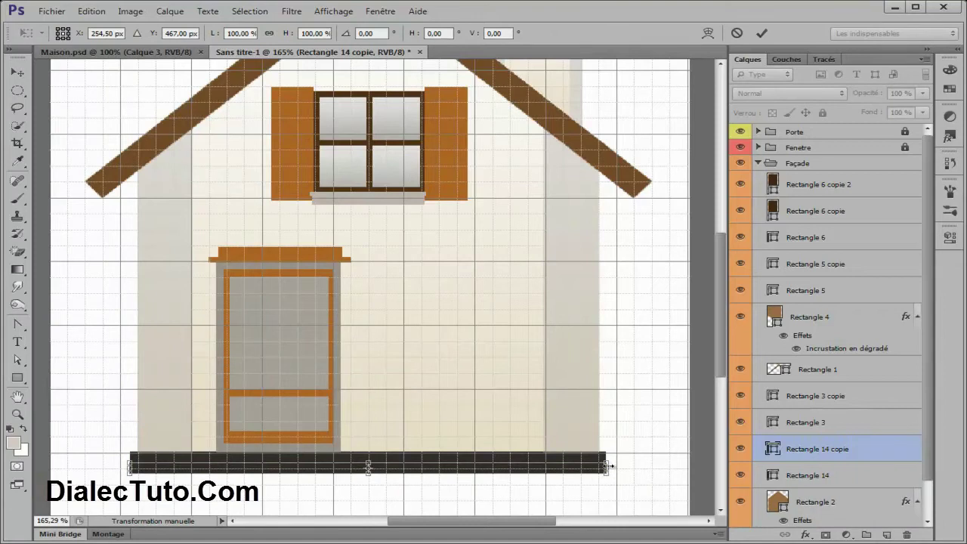
pyautogui.moveTo(609, 466); pyautogui.dragTo(604, 467)
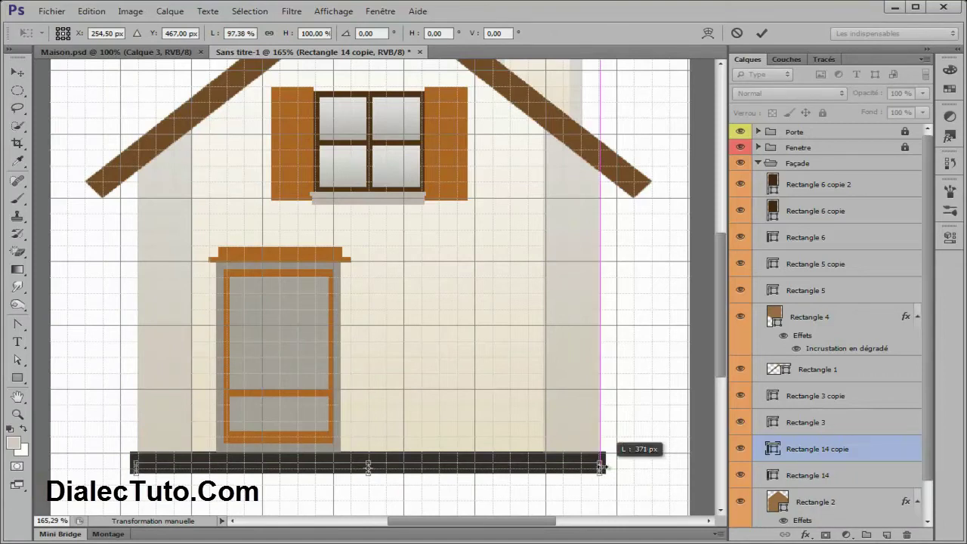
pyautogui.moveTo(368, 473); pyautogui.dragTo(368, 481)
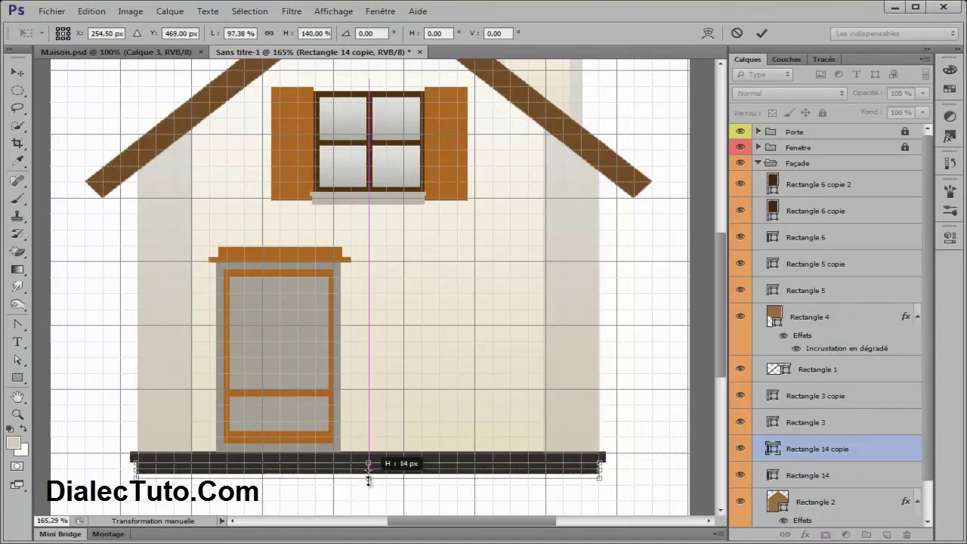
pyautogui.press('Return')
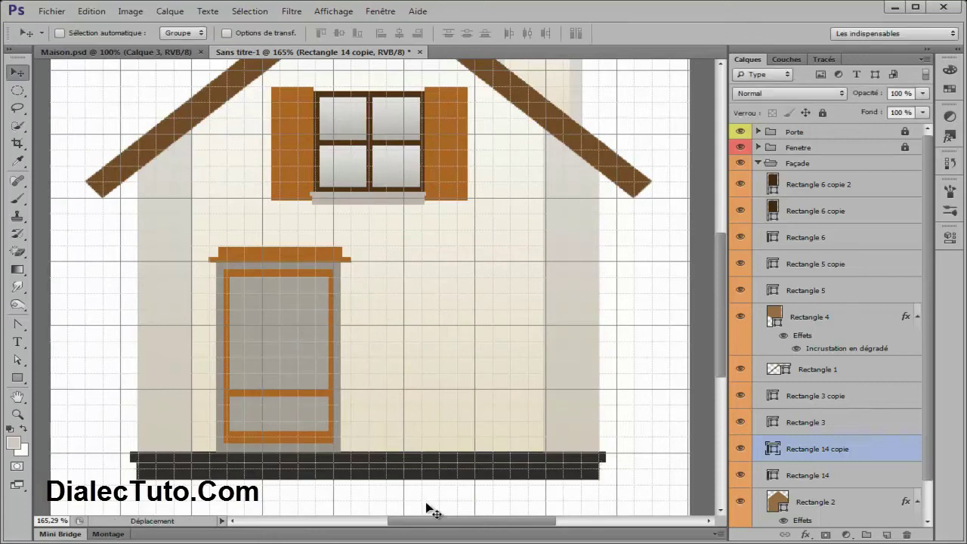
pyautogui.hotkey('ctrl', 'h')
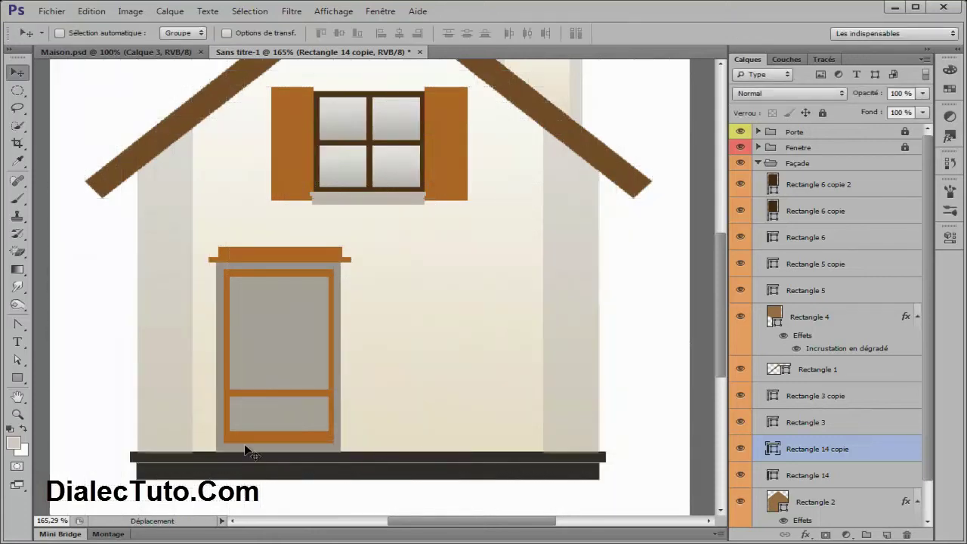
pyautogui.moveTo(931, 469); pyautogui.dragTo(933, 509)
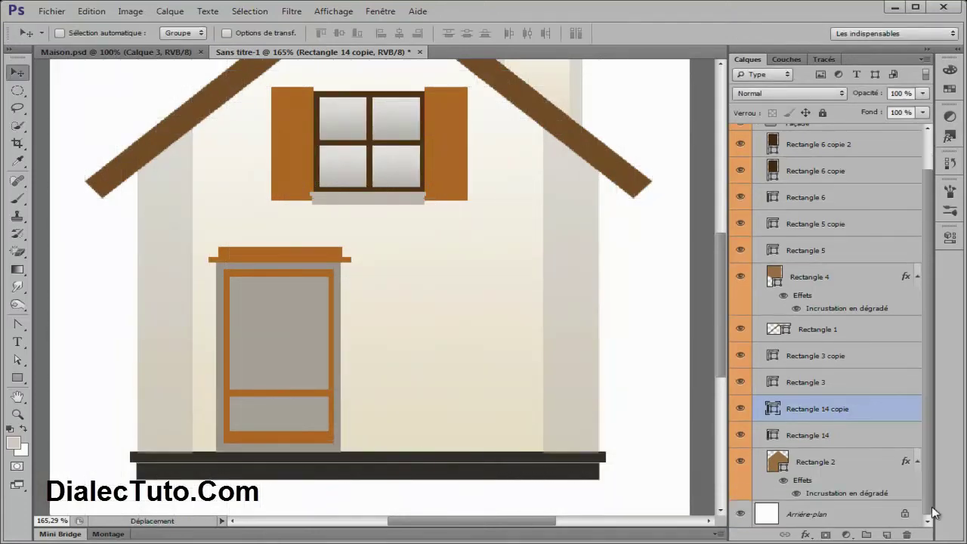
# Identify the base and wall-shading layers and move Rectangle 14 above Rectangle 3
pyautogui.click(823, 514)
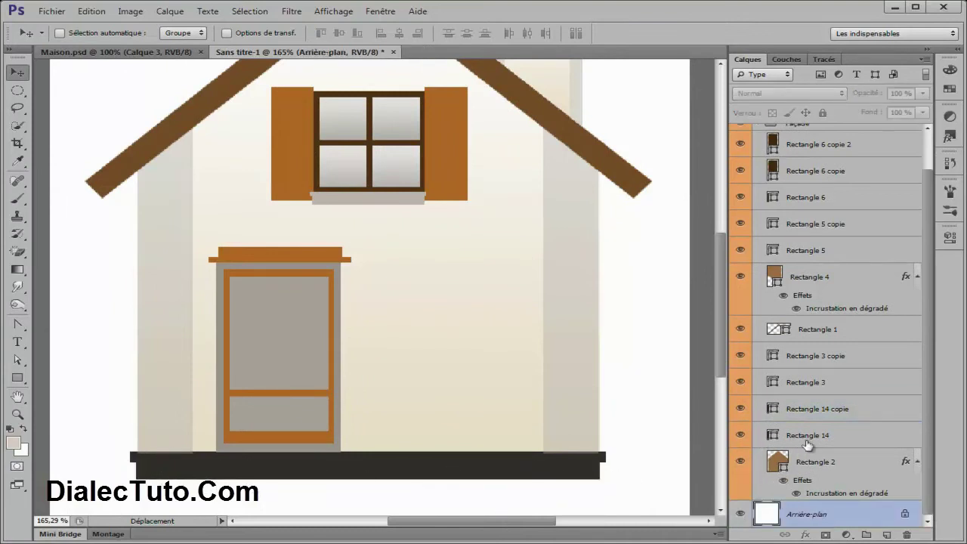
pyautogui.rightClick(526, 462)
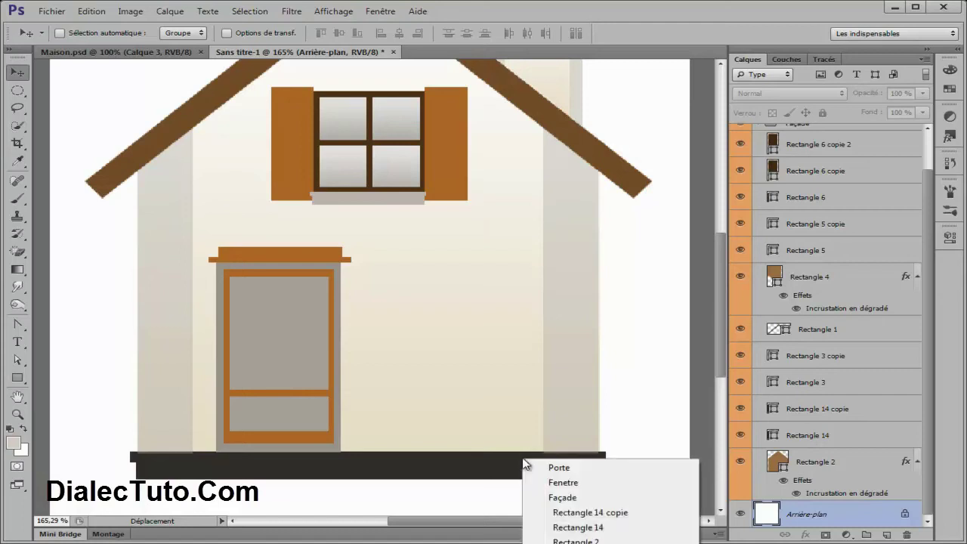
pyautogui.click(582, 513)
pyautogui.click(739, 408)
pyautogui.click(740, 382)
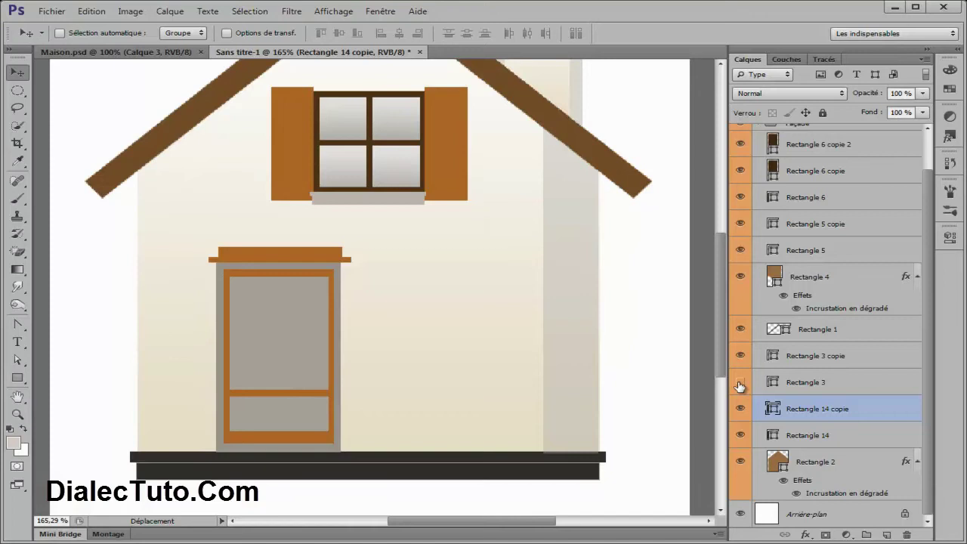
pyautogui.click(740, 435)
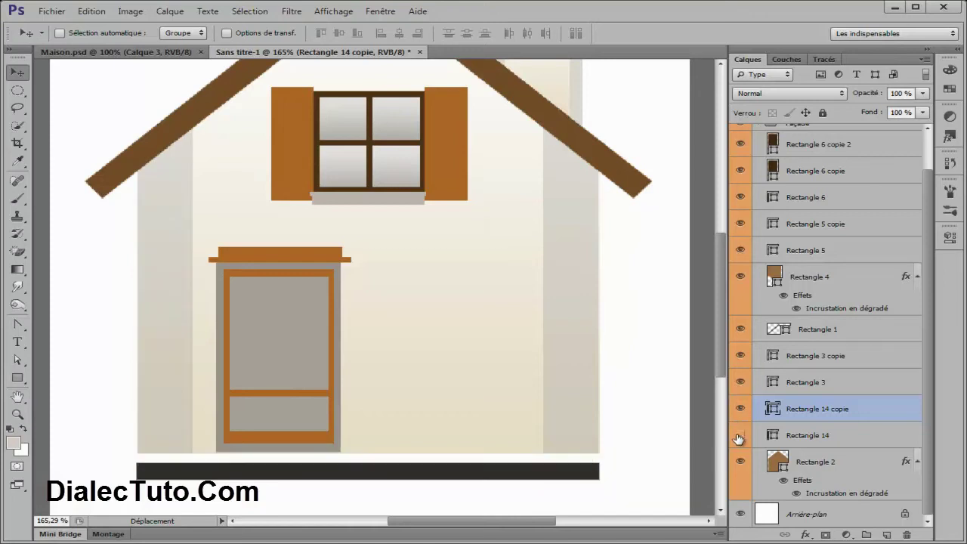
pyautogui.moveTo(808, 435); pyautogui.dragTo(807, 380)
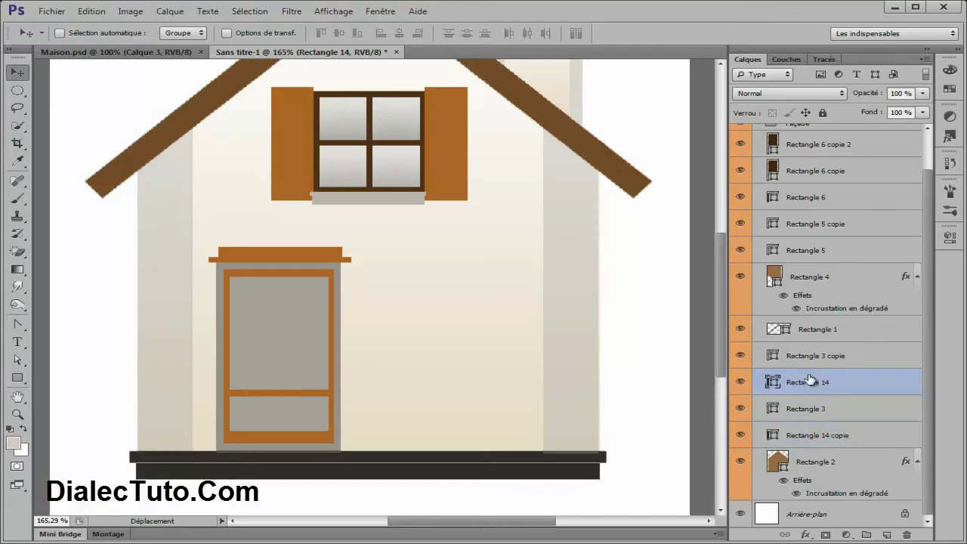
# Move Rectangle 3 copie below Rectangle 14 and compare with Maison.psd
pyautogui.click(853, 514)
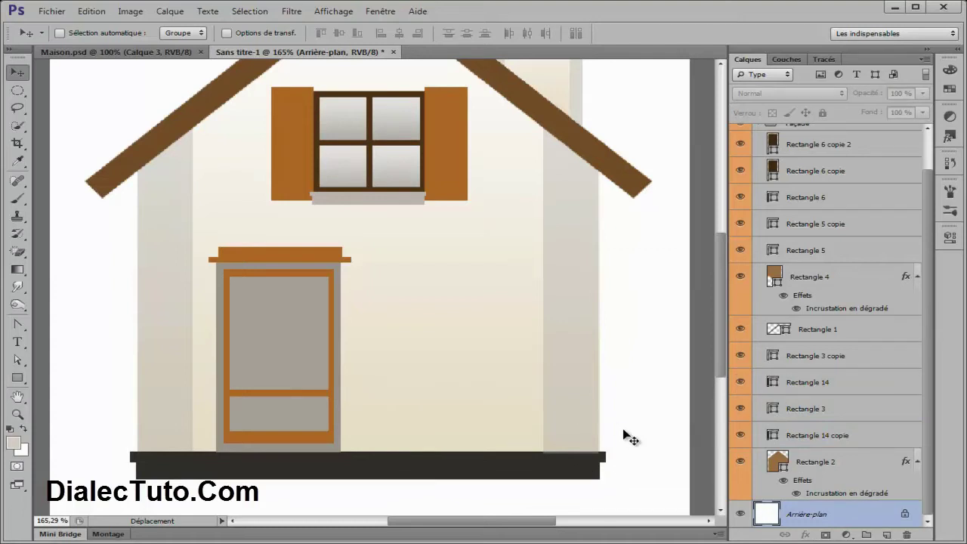
pyautogui.click(811, 359)
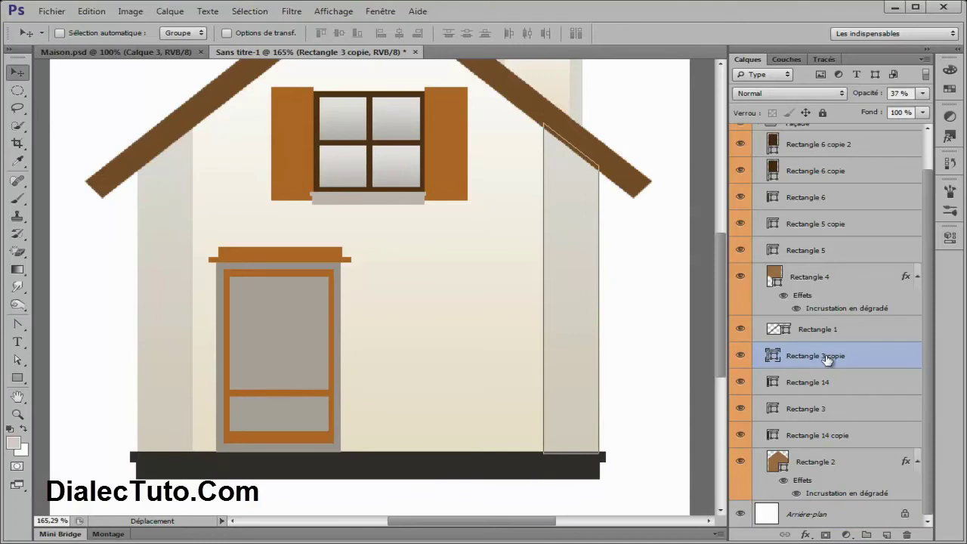
pyautogui.moveTo(827, 359); pyautogui.dragTo(822, 408)
pyautogui.click(804, 508)
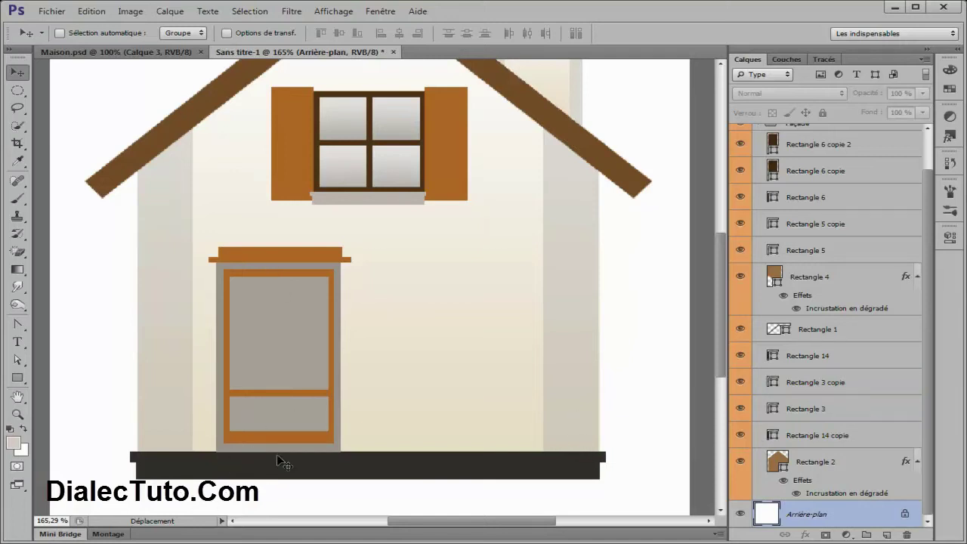
pyautogui.click(136, 52)
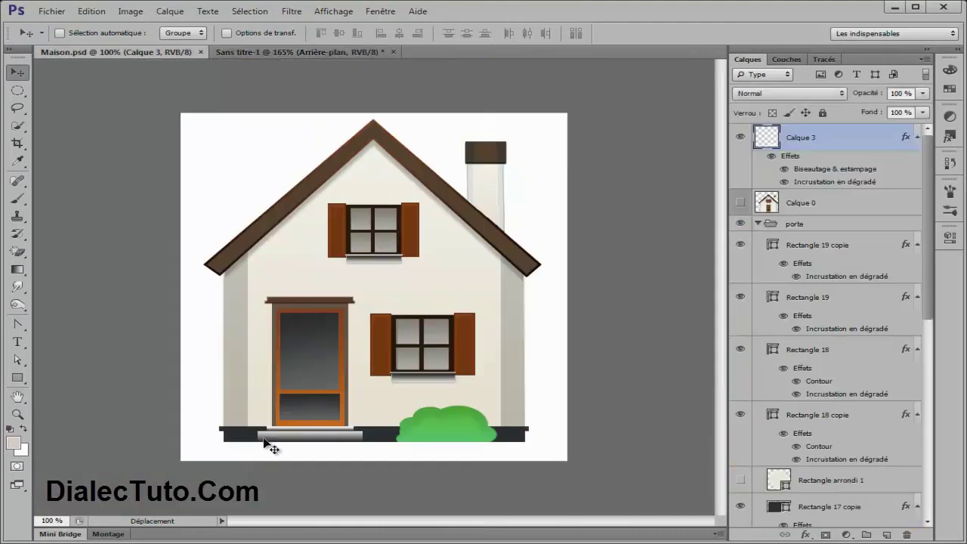
pyautogui.click(291, 51)
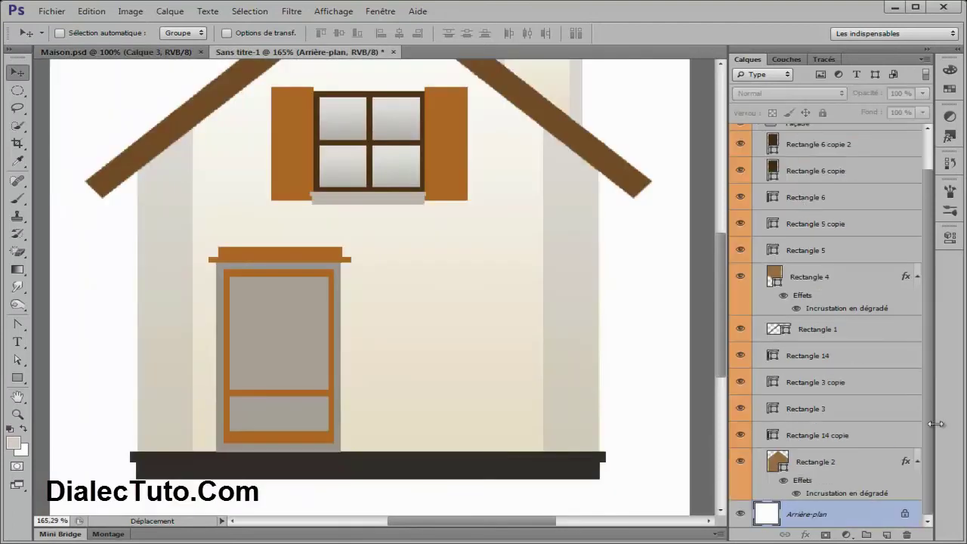
pyautogui.scroll(3, 921, 277)
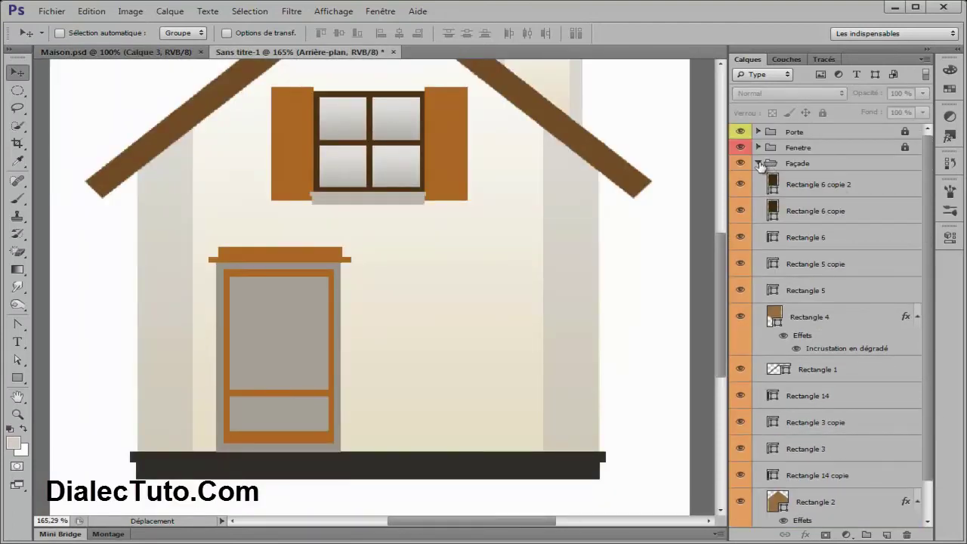
# Collapse and lock the Façade group, then unlock and expand the Porte group
pyautogui.click(759, 163)
pyautogui.click(822, 113)
pyautogui.click(822, 132)
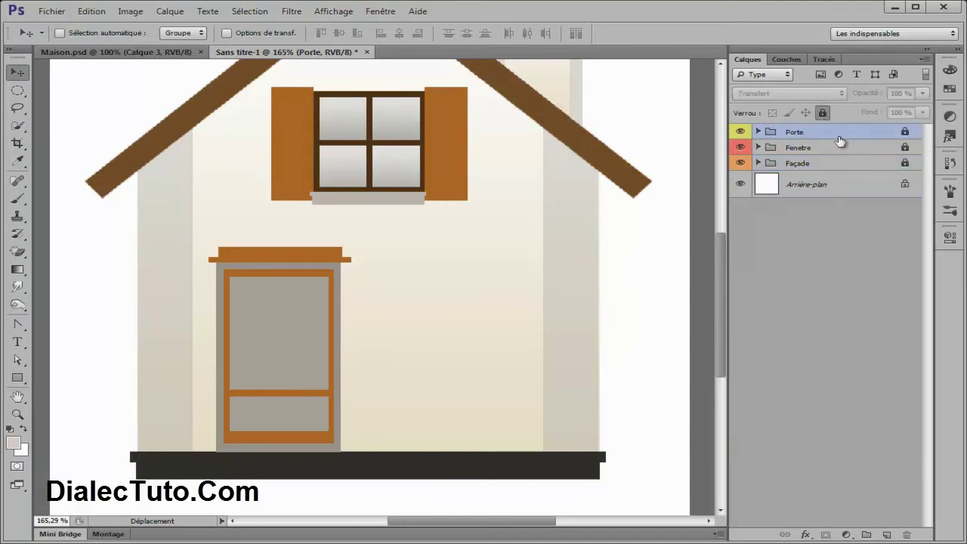
pyautogui.click(822, 112)
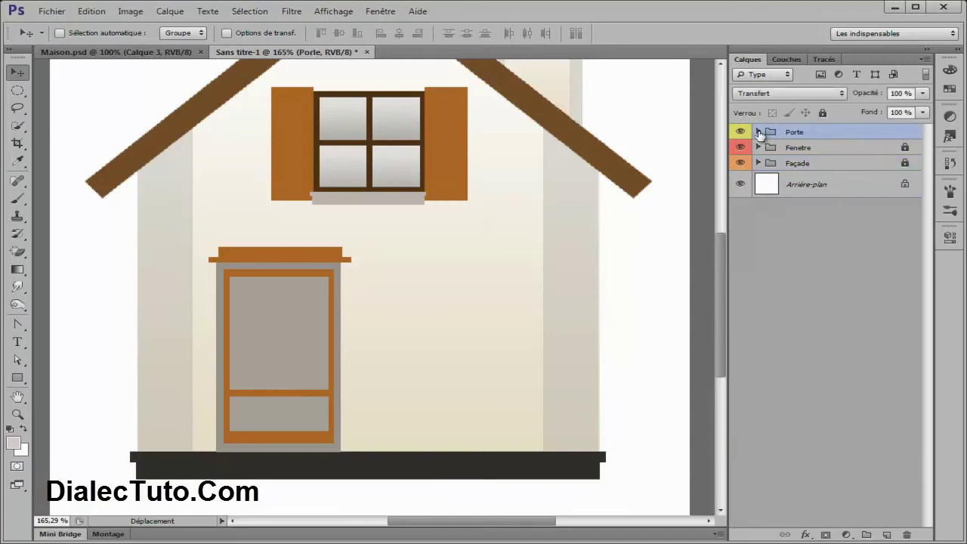
pyautogui.click(759, 131)
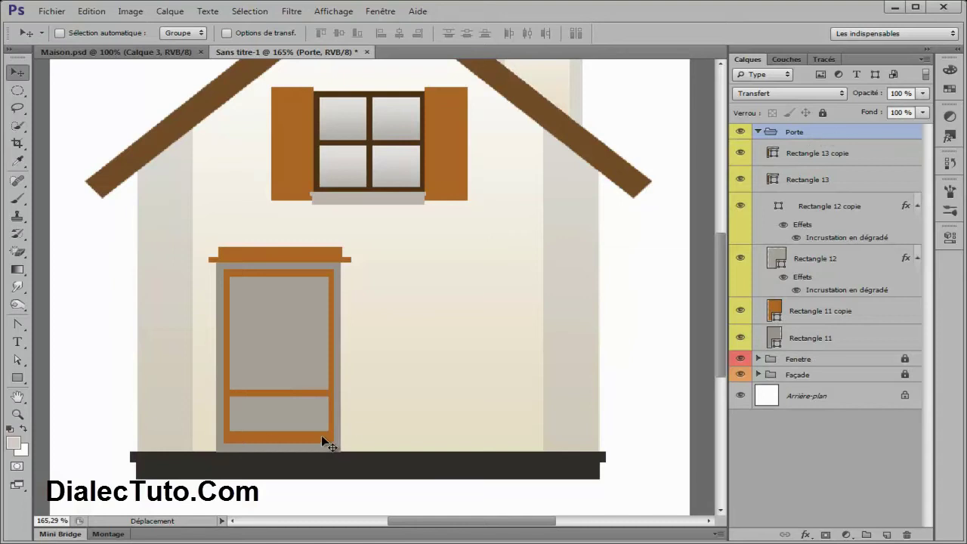
# Draw a thin light step under the door and a wider second step below it
pyautogui.click(18, 378)
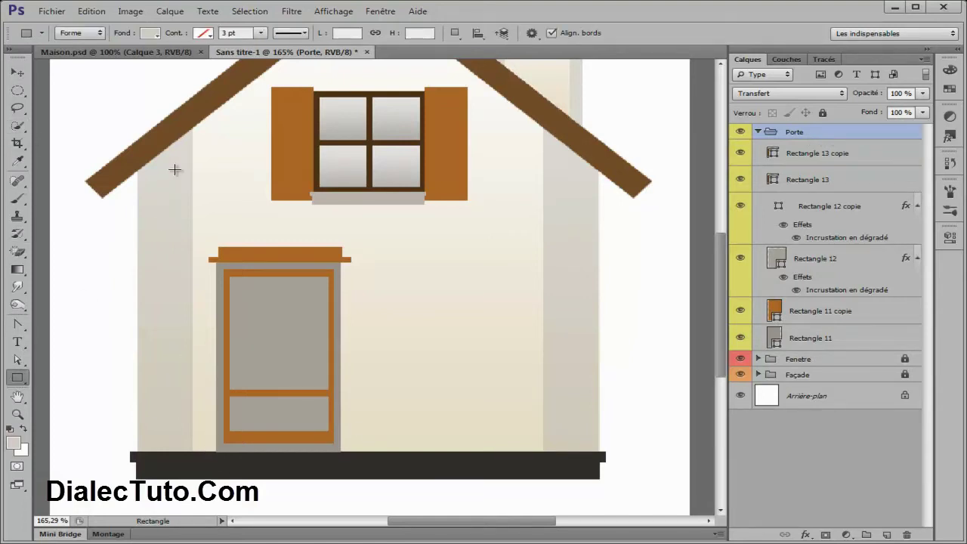
pyautogui.click(151, 51)
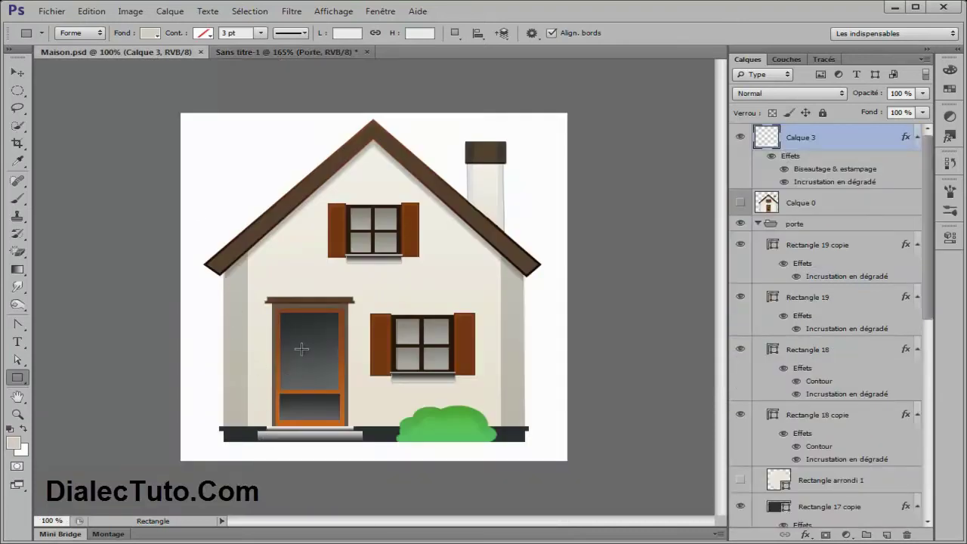
pyautogui.click(259, 51)
pyautogui.moveTo(205, 452); pyautogui.dragTo(349, 459)
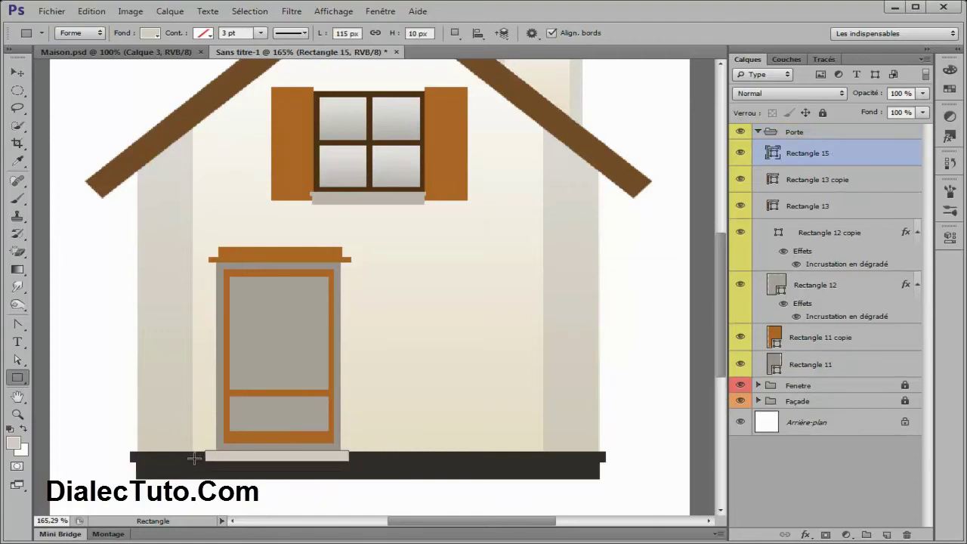
pyautogui.moveTo(194, 461); pyautogui.dragTo(359, 478)
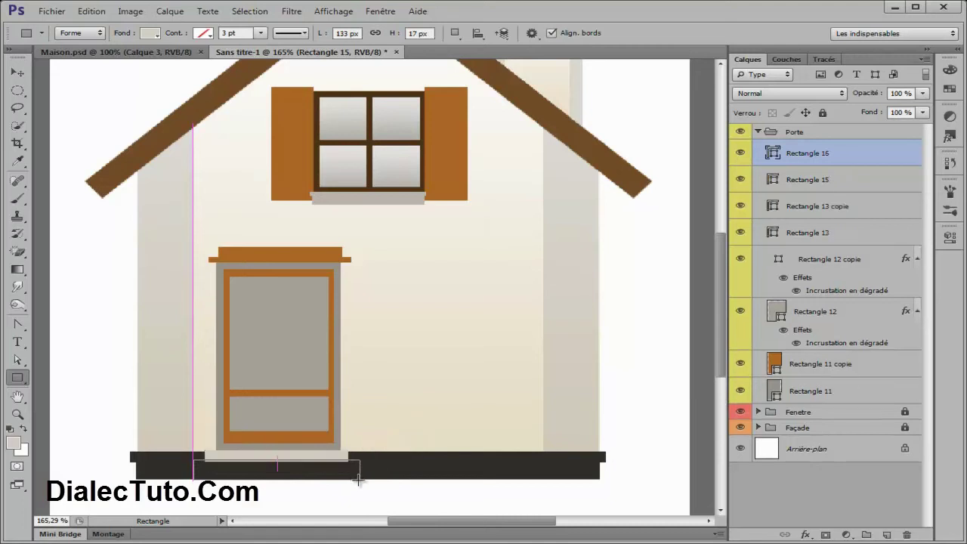
pyautogui.click(18, 73)
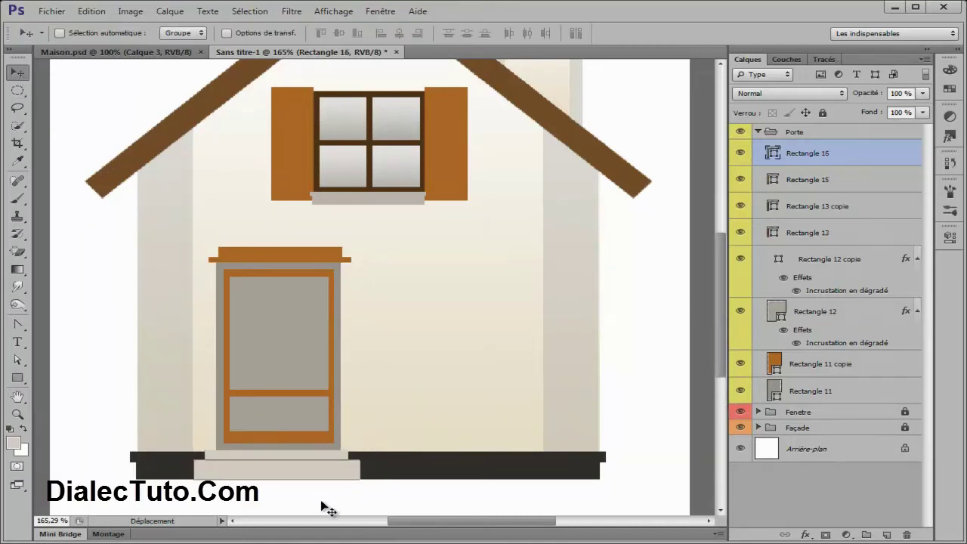
# View the house at 100%, compare with Maison.psd, and collapse and lock Porte
pyautogui.hotkey('ctrl', '1')
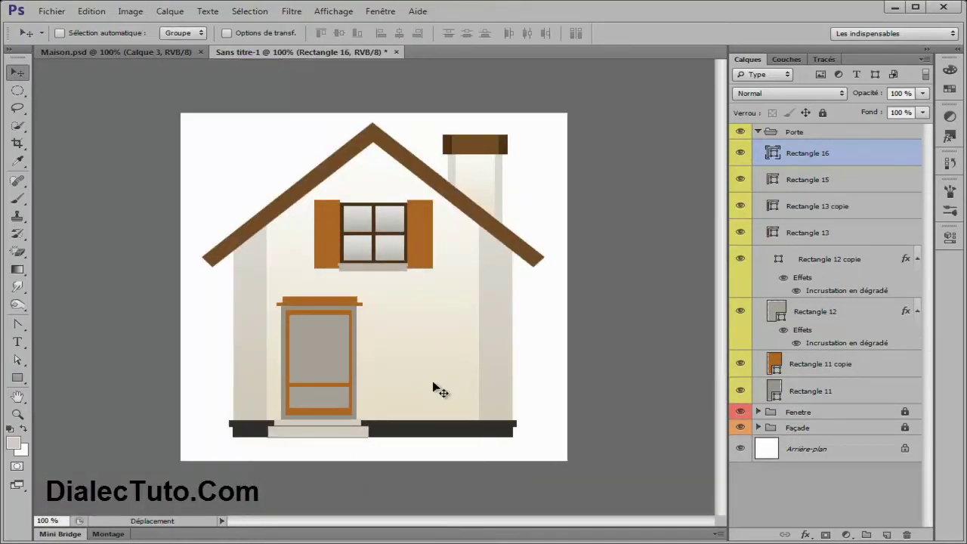
pyautogui.click(173, 53)
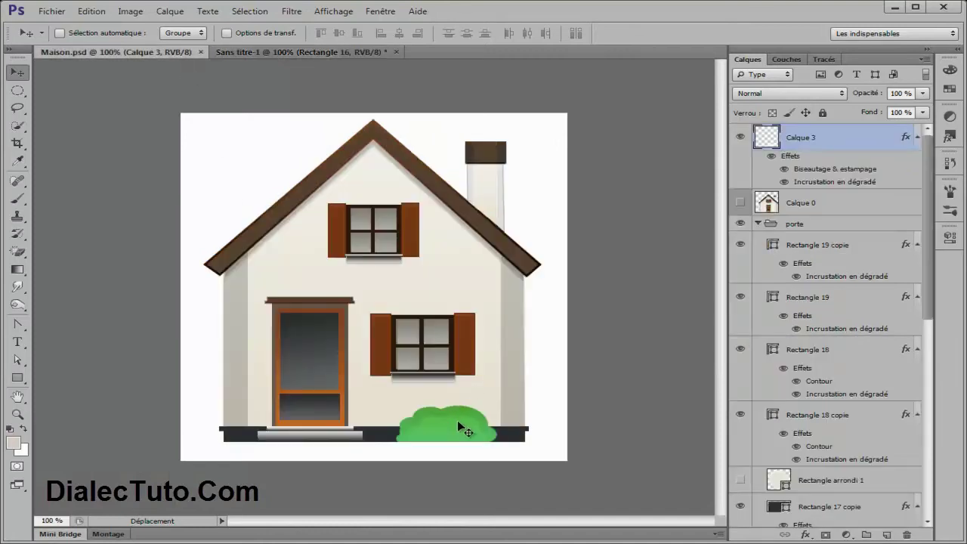
pyautogui.click(287, 53)
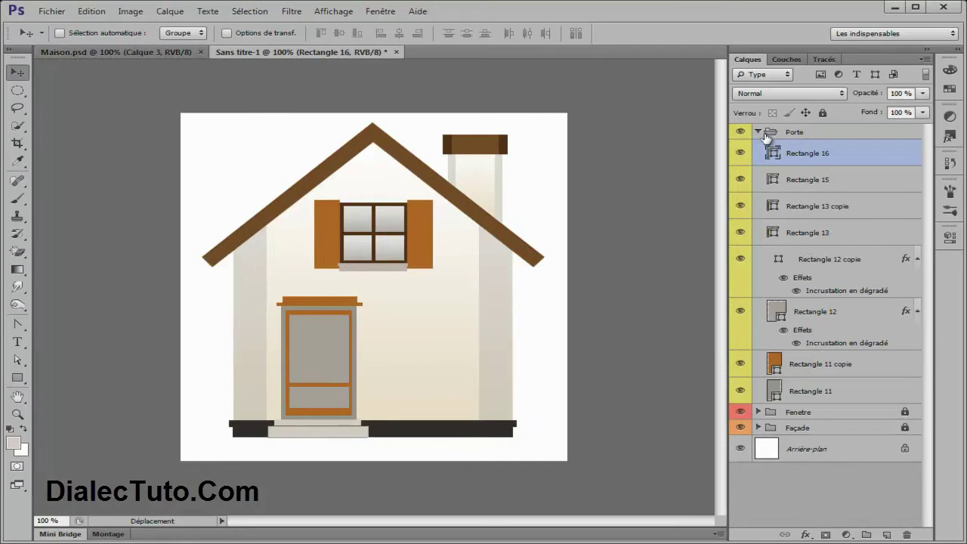
pyautogui.click(759, 132)
pyautogui.click(822, 113)
# Unlock and expand the Façade group to list its layers
pyautogui.click(797, 163)
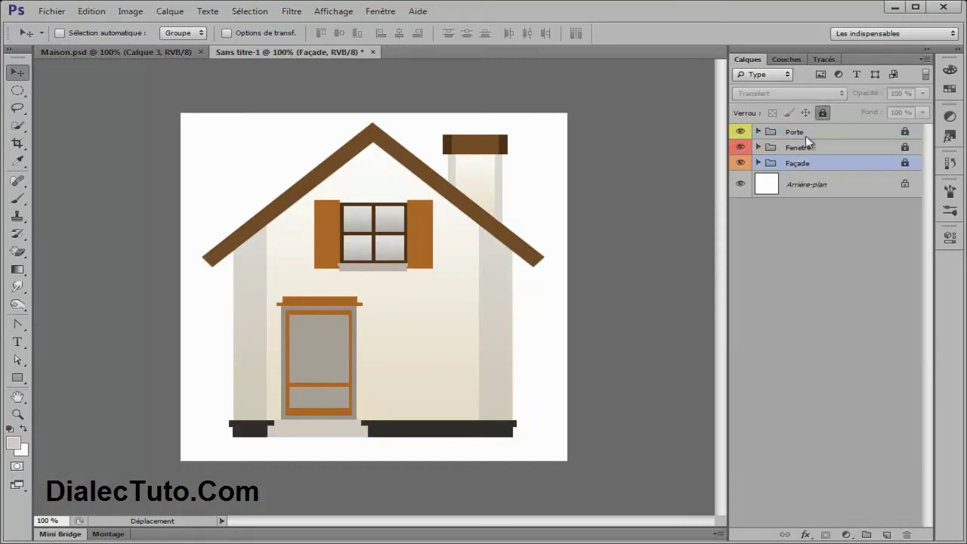
pyautogui.click(823, 113)
pyautogui.click(758, 163)
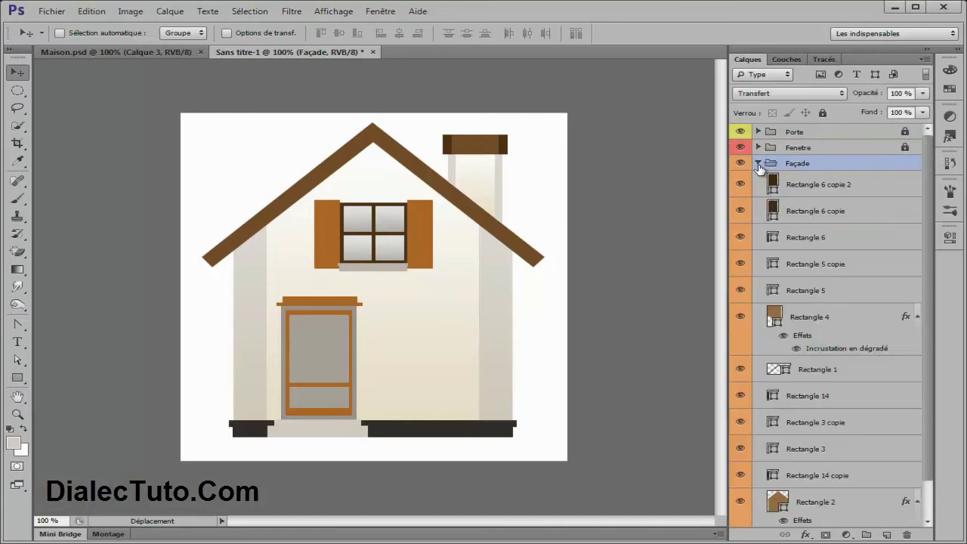
# Select the roof layer Rectangle 1 and zoom to 300% on the roof and window
pyautogui.rightClick(380, 144)
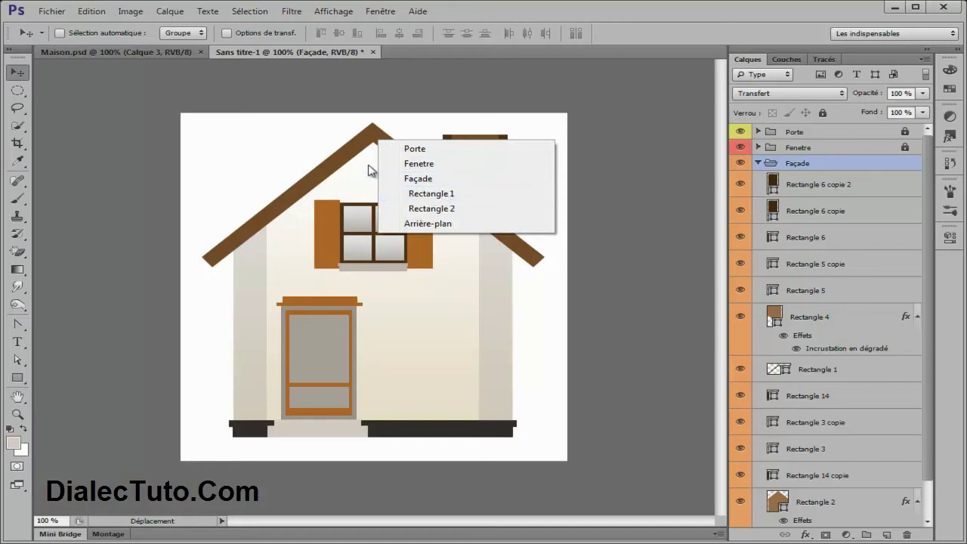
pyautogui.click(431, 195)
pyautogui.click(740, 368)
pyautogui.hotkey('ctrl', '+')
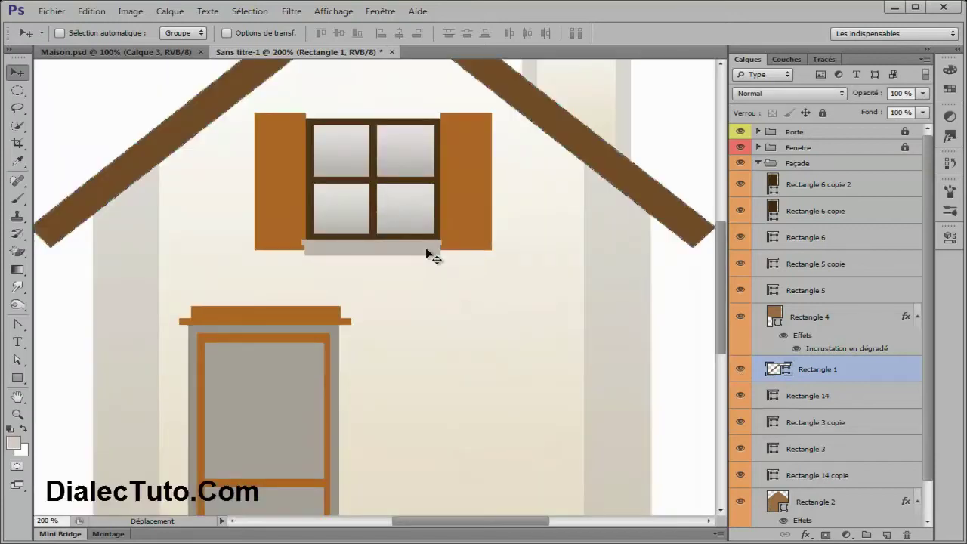
pyautogui.hotkey('ctrl', '+')
pyautogui.moveTo(399, 289); pyautogui.dragTo(472, 414)
pyautogui.moveTo(462, 356); pyautogui.dragTo(495, 416)
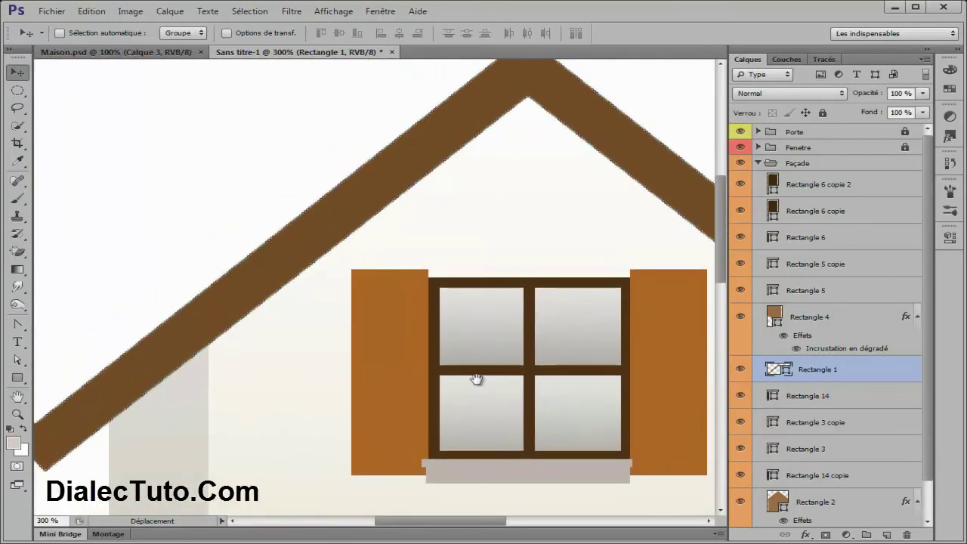
# Add a 2 px outside Contour stroke to the roof layer Rectangle 1
pyautogui.doubleClick(869, 375)
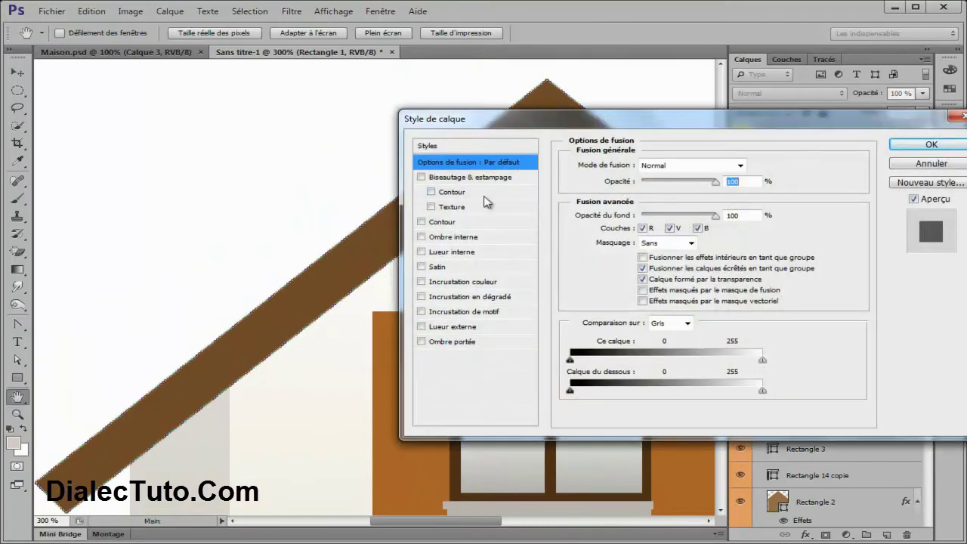
pyautogui.click(449, 222)
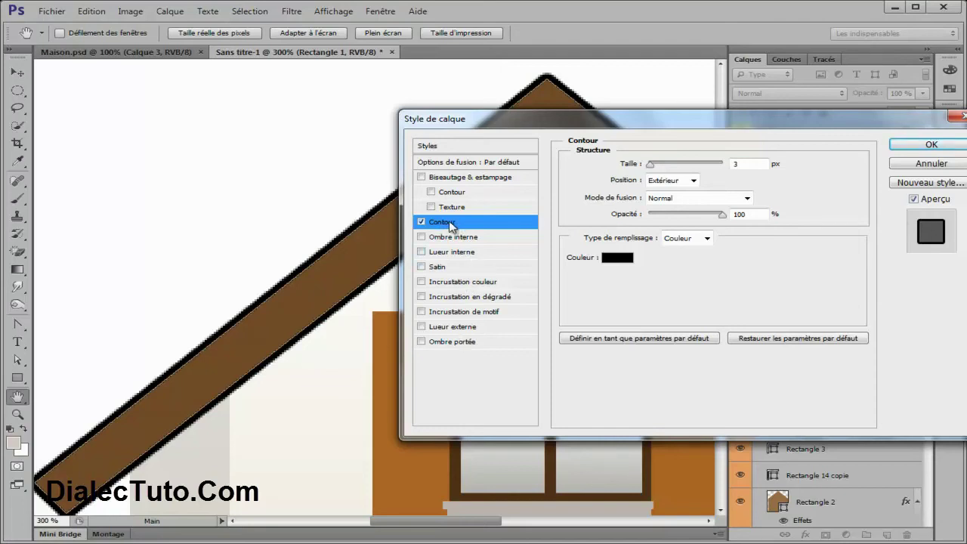
pyautogui.moveTo(559, 122)
pyautogui.mouseDown()
pyautogui.moveTo(546, 136)
pyautogui.moveTo(582, 157)
pyautogui.moveTo(550, 150)
pyautogui.mouseUp()
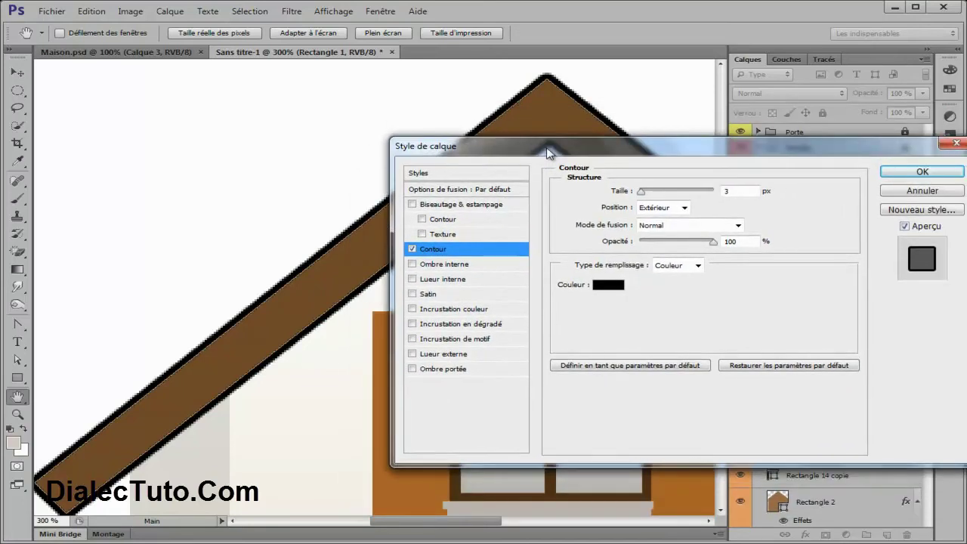
pyautogui.click(663, 208)
pyautogui.click(656, 210)
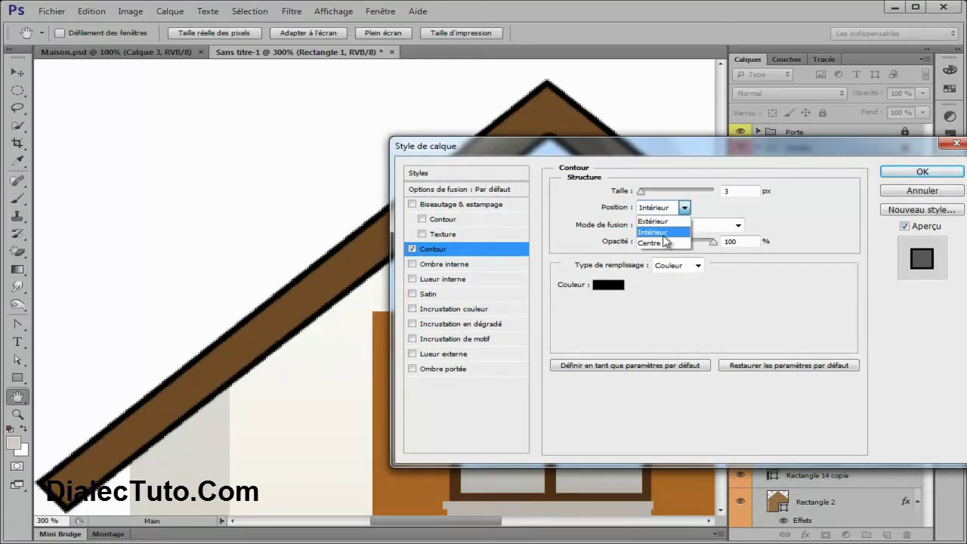
pyautogui.click(652, 242)
pyautogui.click(657, 208)
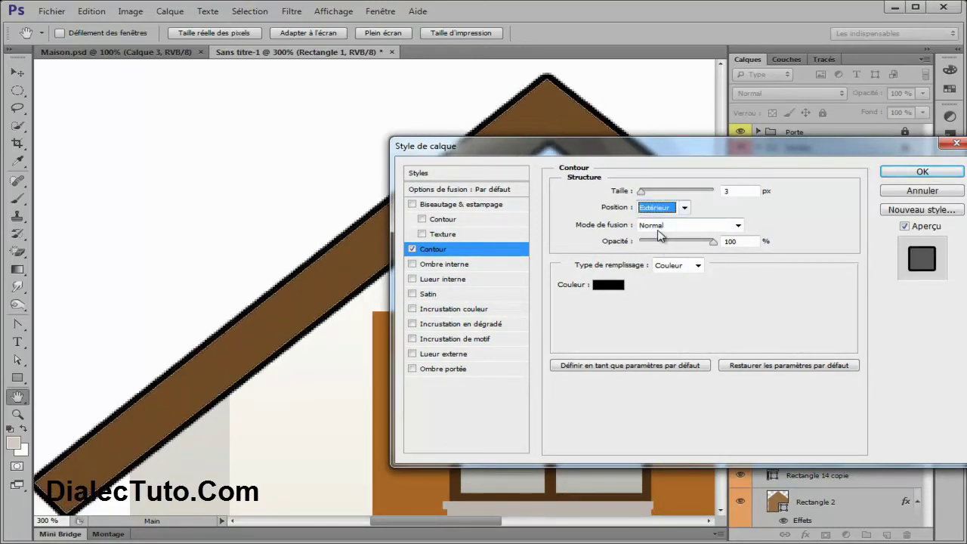
pyautogui.doubleClick(735, 190)
pyautogui.write('1')
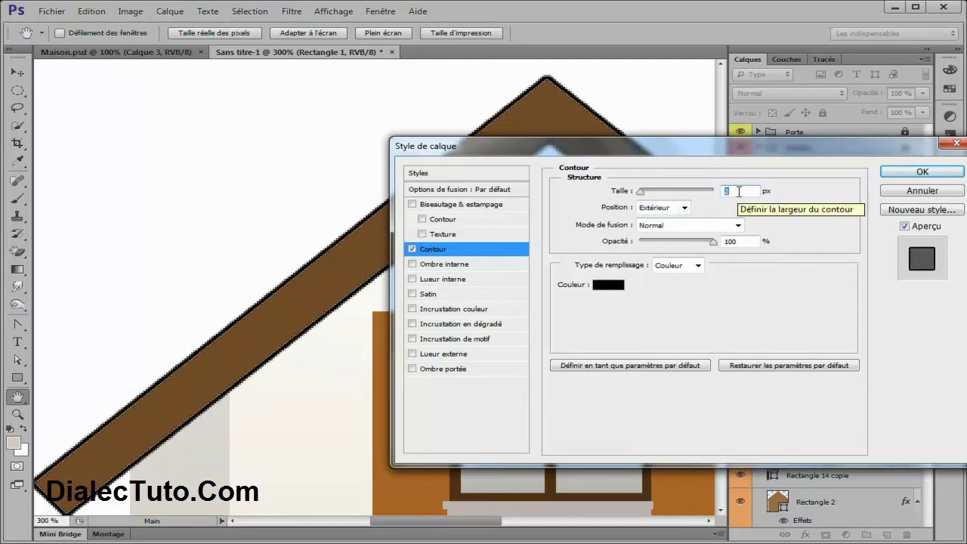
# Change the stroke fill to a gradient at a 90° angle
pyautogui.click(678, 265)
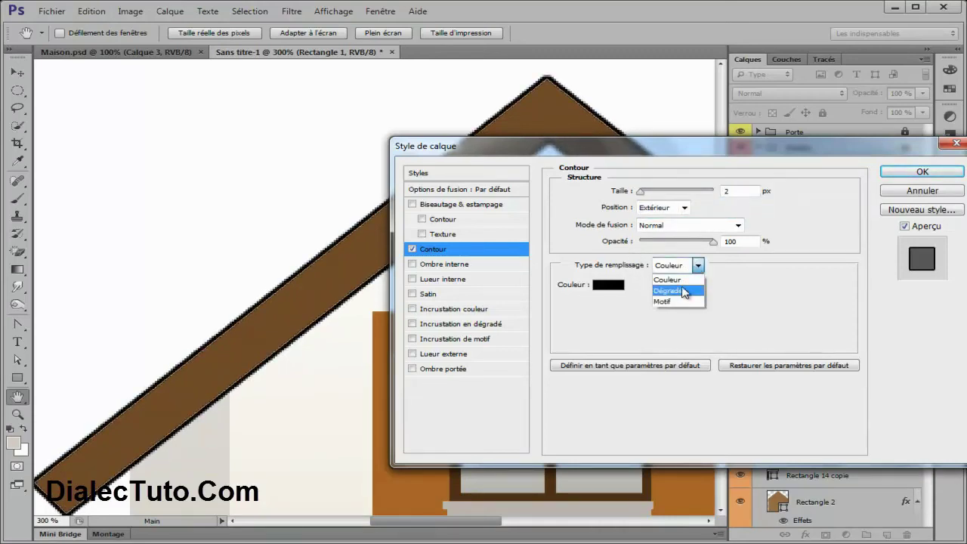
pyautogui.click(680, 288)
pyautogui.moveTo(561, 142); pyautogui.dragTo(506, 135)
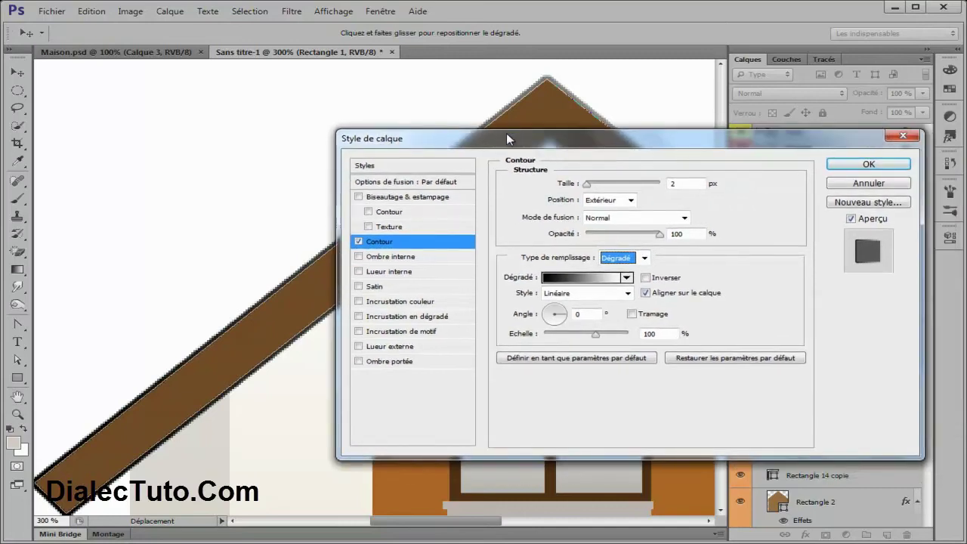
pyautogui.click(555, 309)
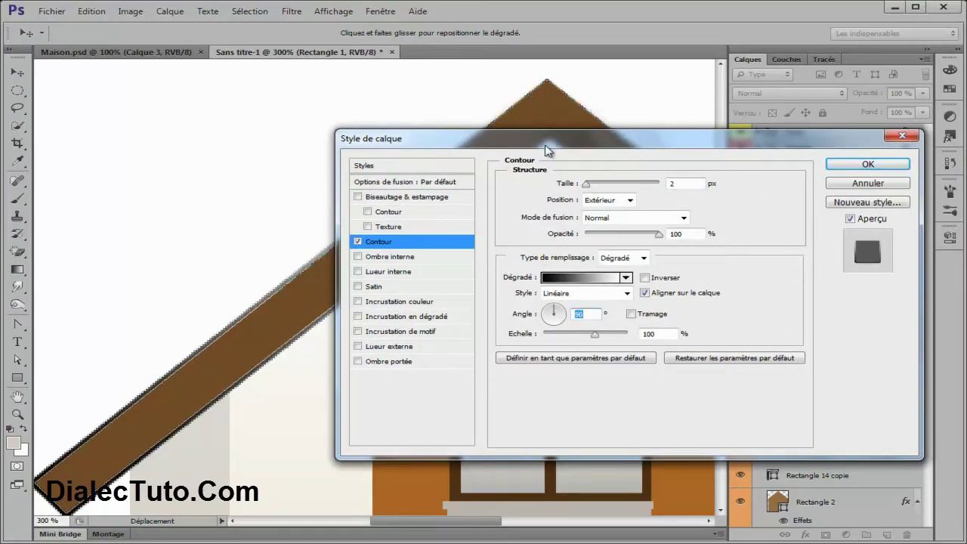
pyautogui.moveTo(547, 150); pyautogui.dragTo(495, 154)
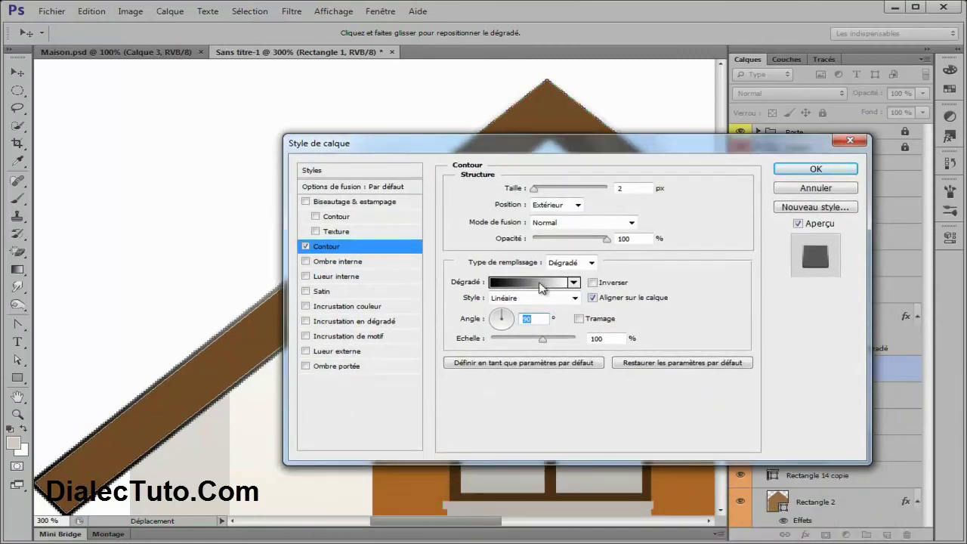
# Set the stroke gradient's right stop to dark brown #472a0f
pyautogui.click(541, 287)
pyautogui.click(810, 303)
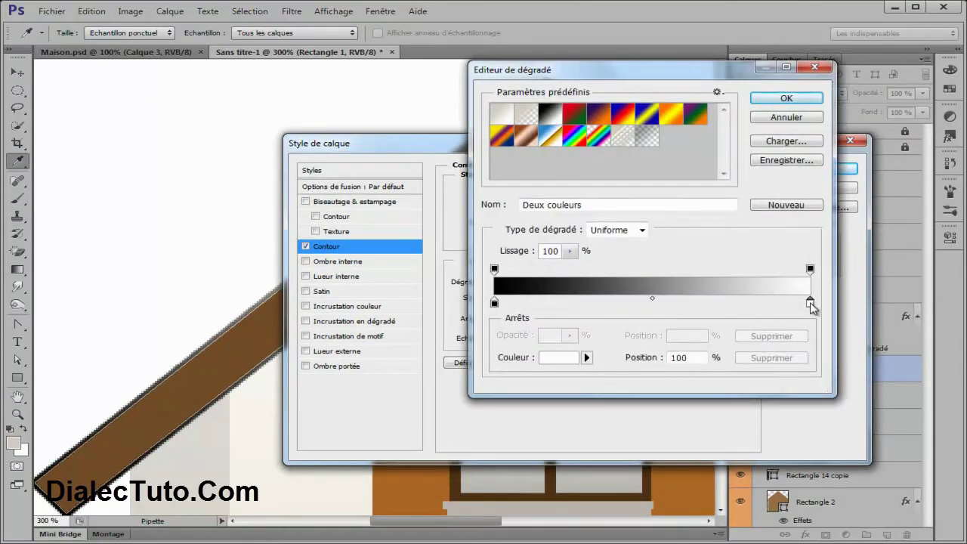
pyautogui.click(547, 358)
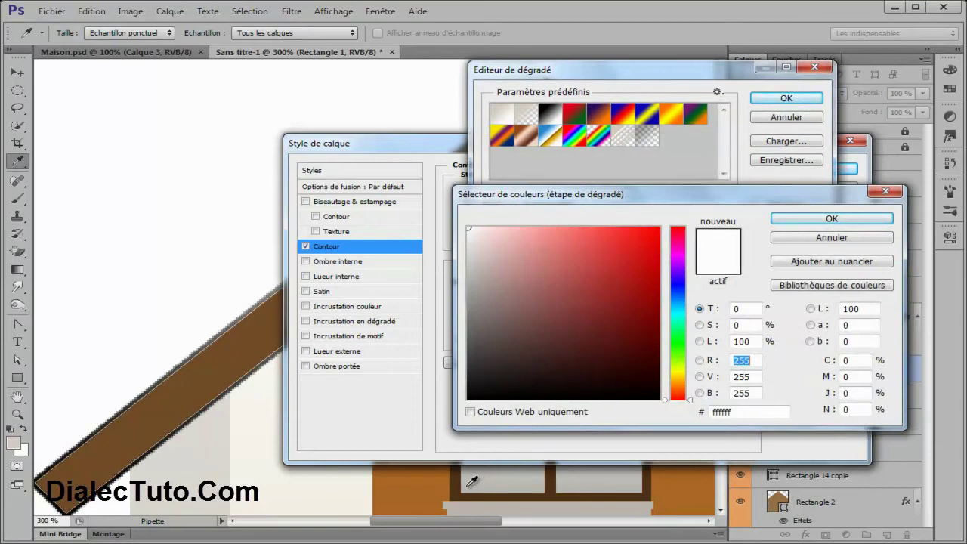
pyautogui.click(458, 488)
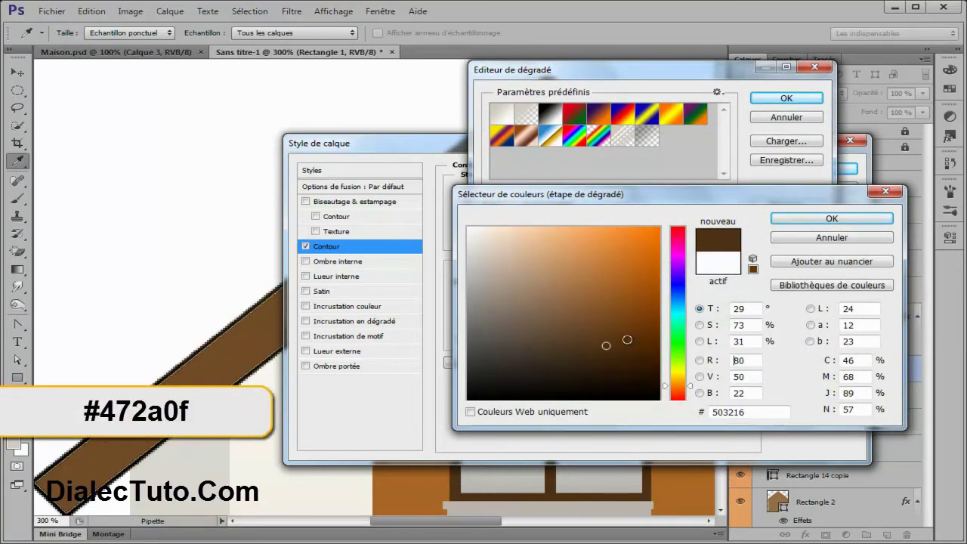
pyautogui.write('472a0f')
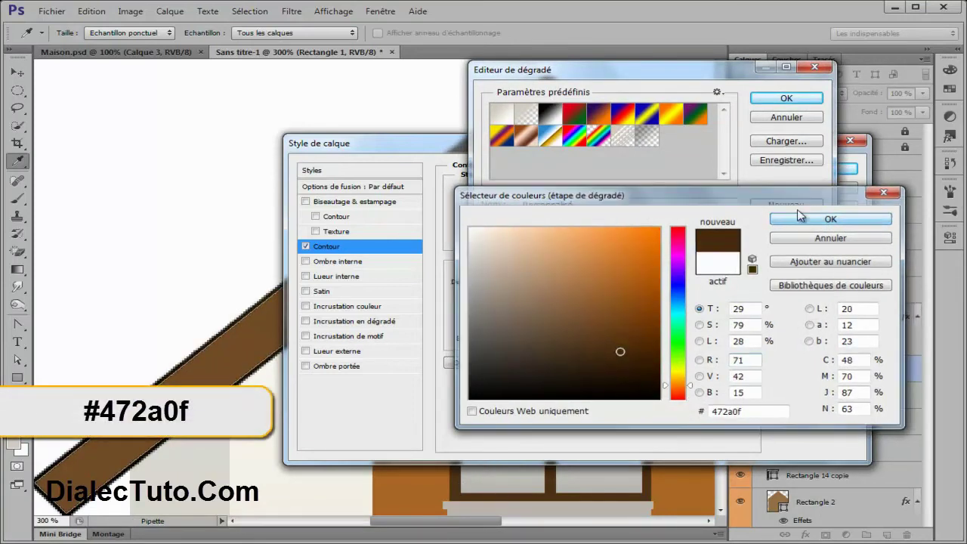
pyautogui.click(804, 218)
pyautogui.click(784, 102)
pyautogui.moveTo(670, 150)
pyautogui.mouseDown()
pyautogui.moveTo(658, 257)
pyautogui.moveTo(684, 401)
pyautogui.moveTo(590, 102)
pyautogui.mouseUp()
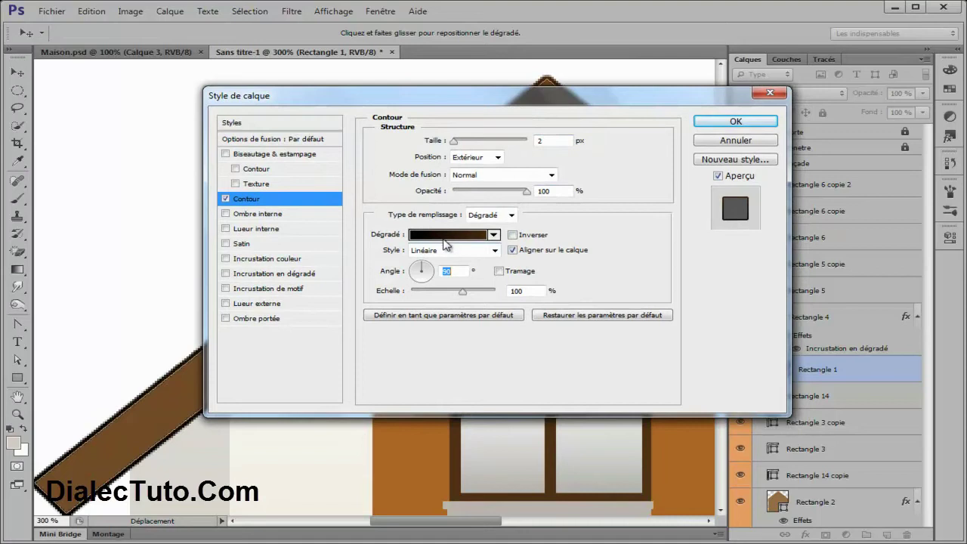
# Keep the left gradient stop black and apply the black-to-brown stroke
pyautogui.click(446, 236)
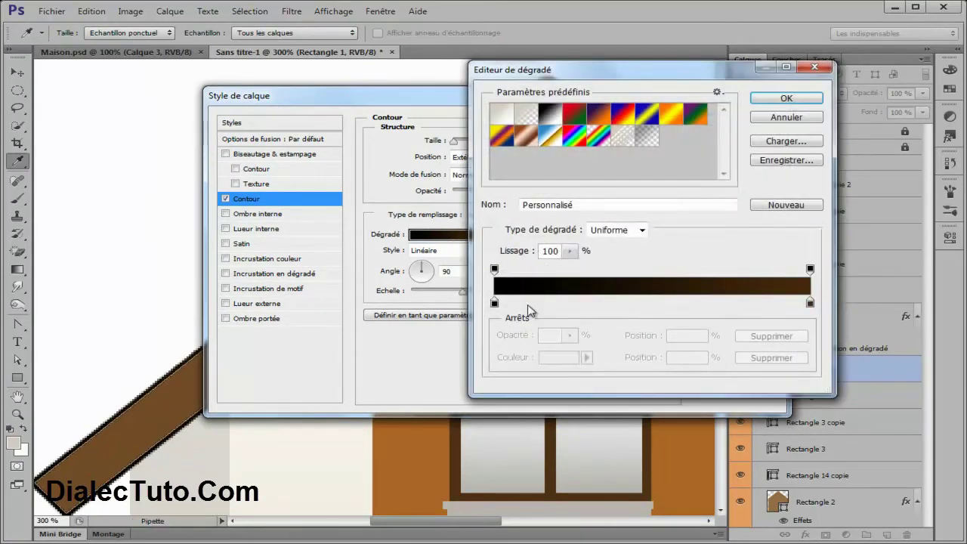
pyautogui.click(495, 303)
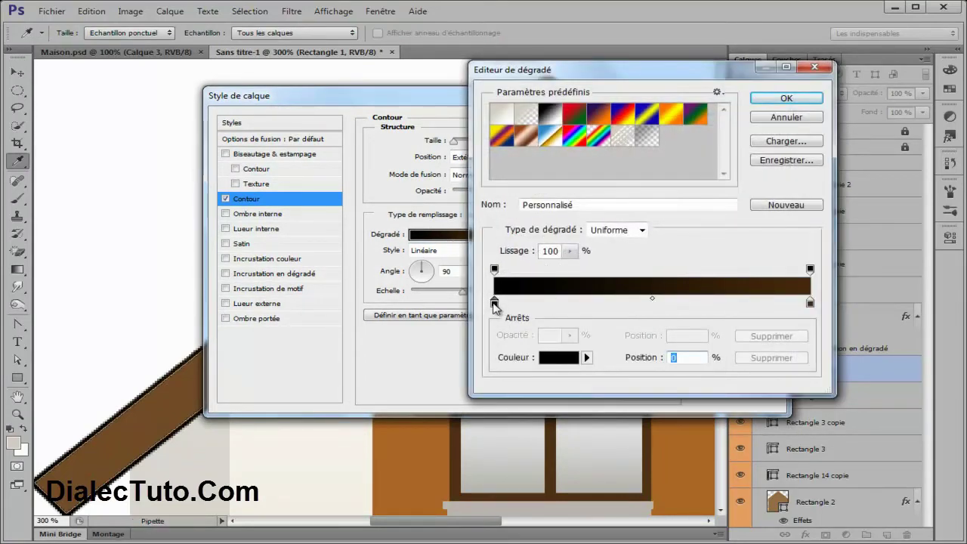
pyautogui.doubleClick(495, 303)
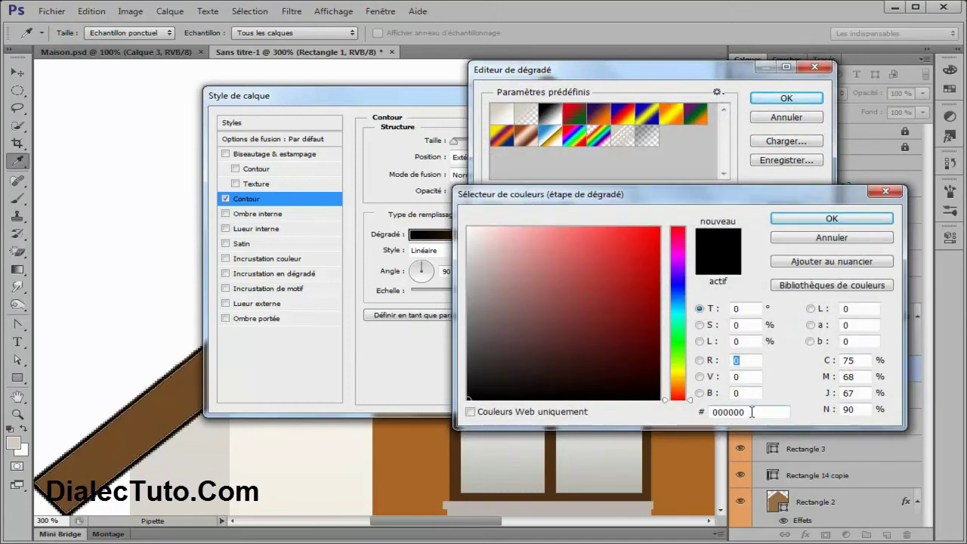
pyautogui.click(831, 238)
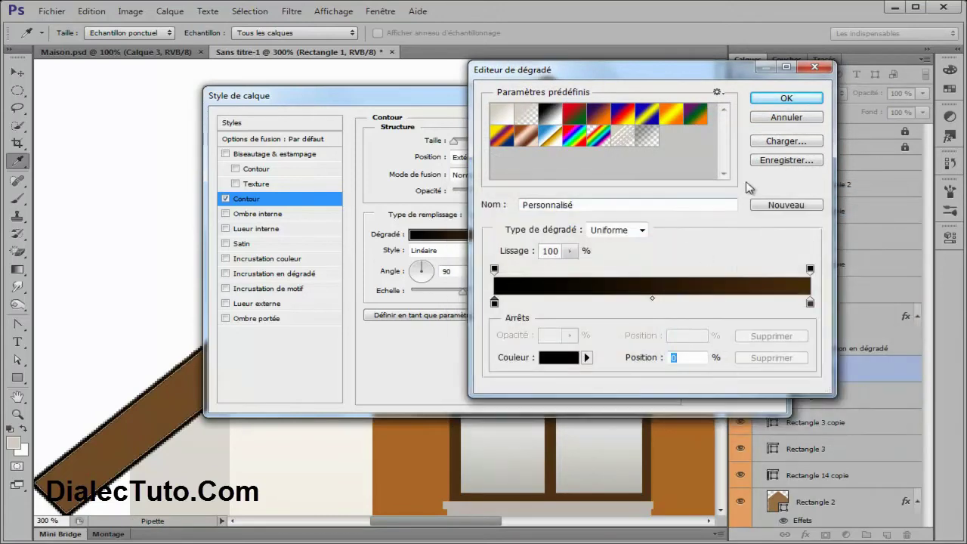
pyautogui.click(786, 99)
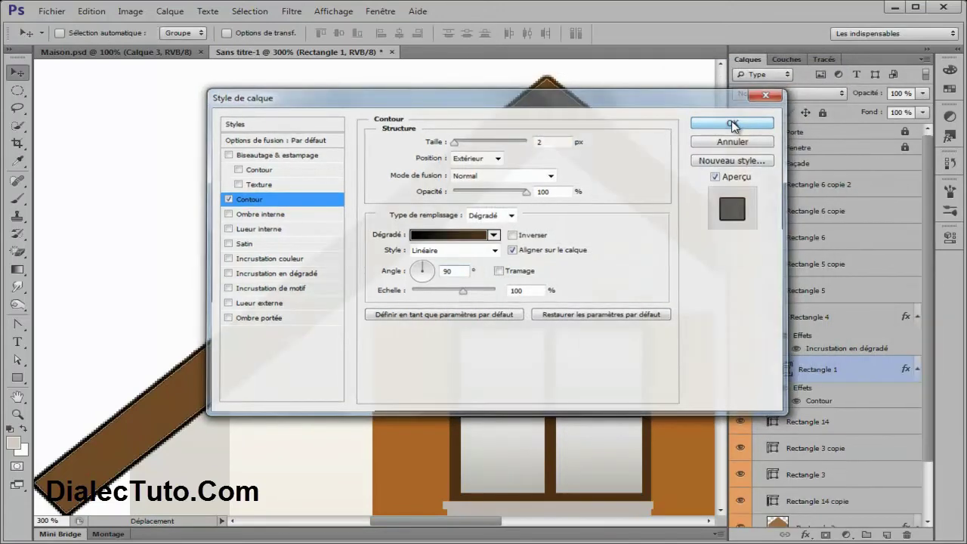
pyautogui.click(732, 123)
# Zoom out to the whole house and compare it with the finished Maison.psd
pyautogui.scroll(-1, 466, 252)
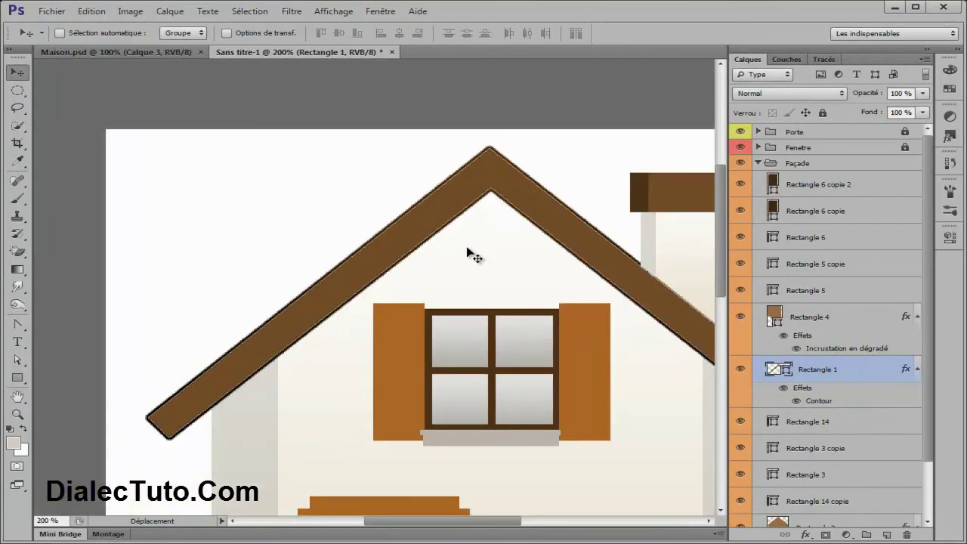
pyautogui.moveTo(468, 255); pyautogui.dragTo(399, 248)
pyautogui.scroll(-1, 401, 252)
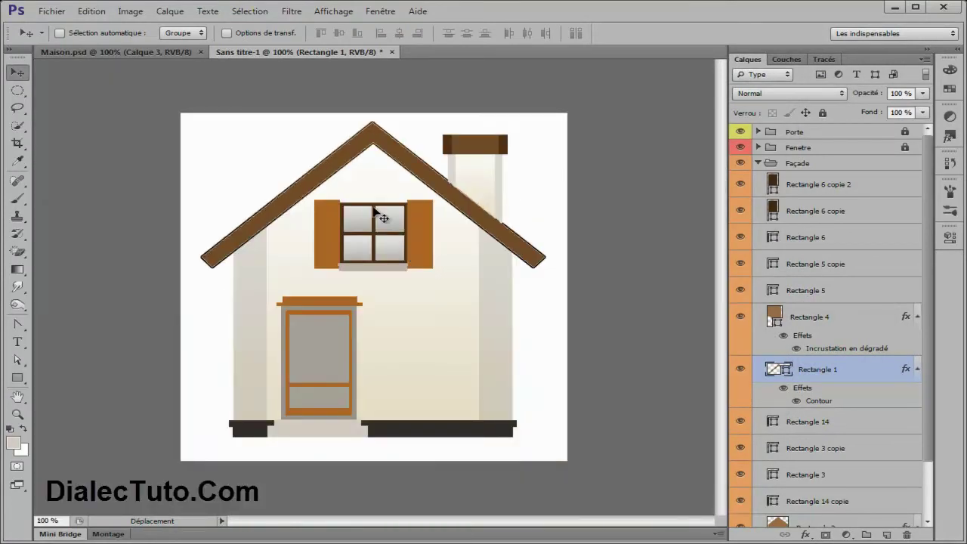
pyautogui.click(143, 52)
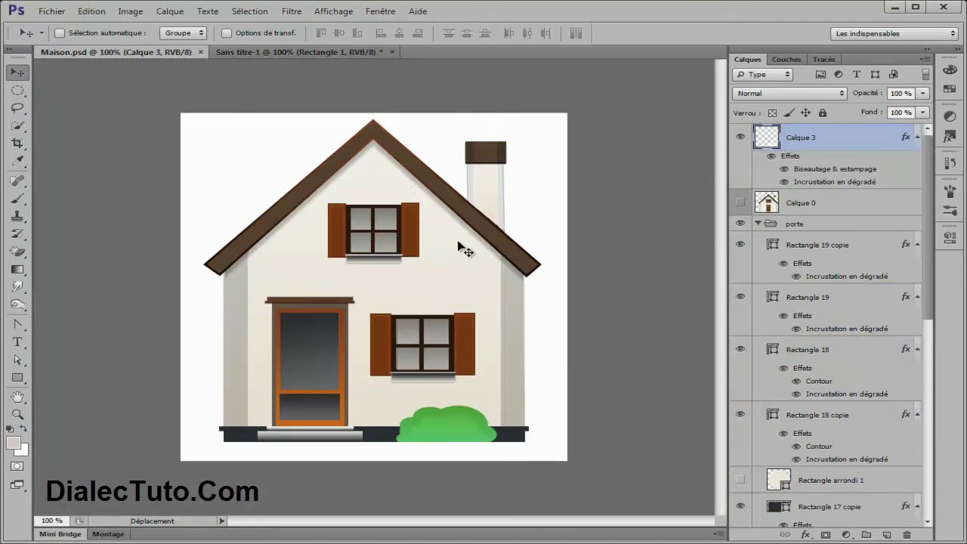
pyautogui.click(324, 53)
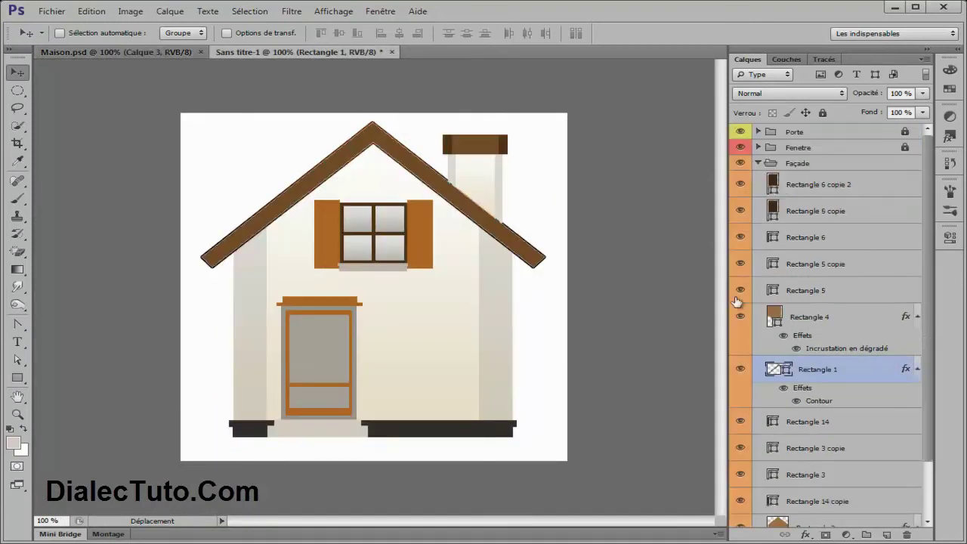
# Add a Multiply drop shadow to Rectangle 1: angle 90°, 66% opacity, 5 px distance, 4% spread
pyautogui.doubleClick(877, 376)
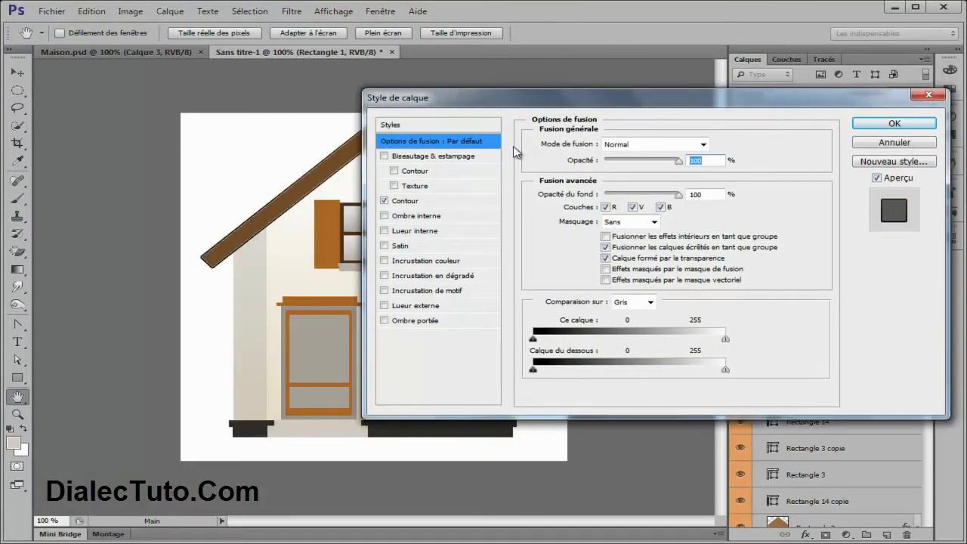
pyautogui.click(427, 324)
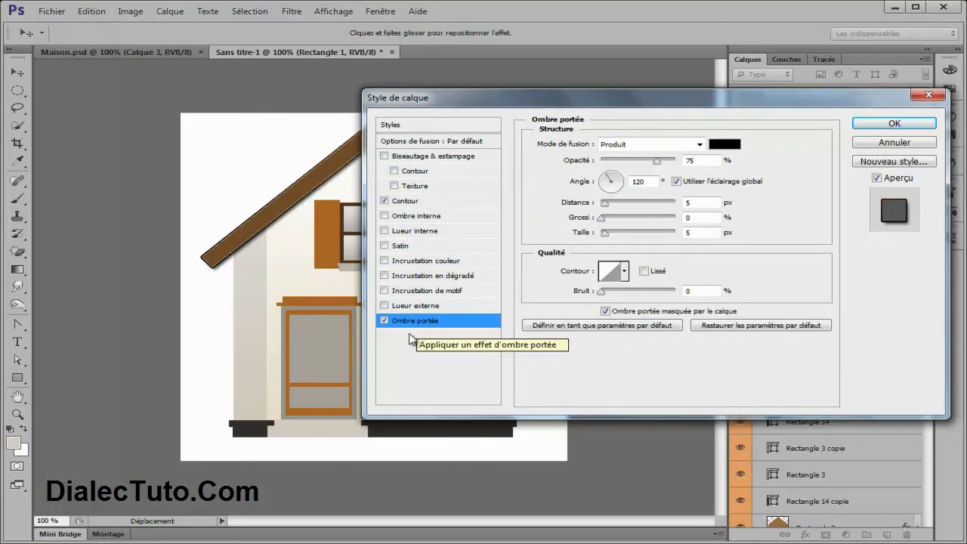
pyautogui.moveTo(575, 108); pyautogui.dragTo(627, 114)
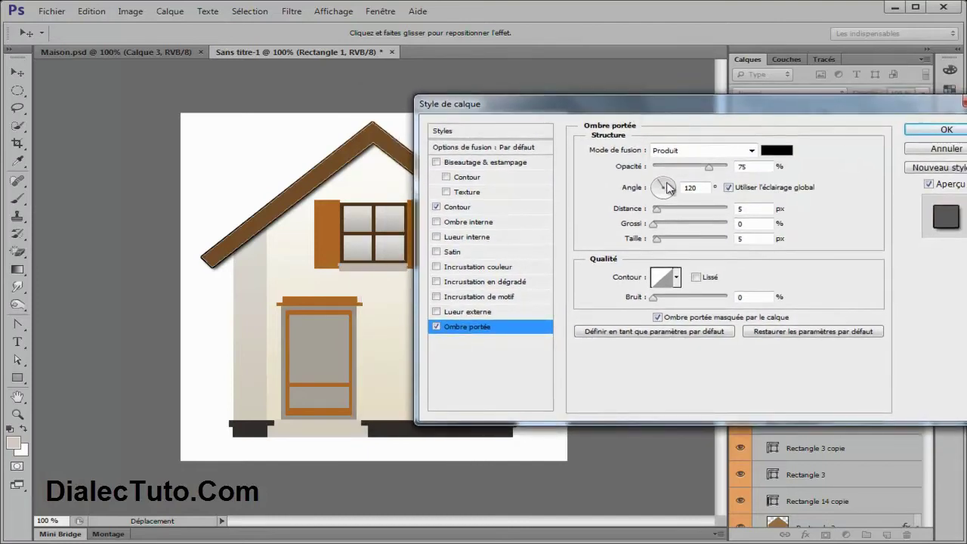
pyautogui.moveTo(701, 188); pyautogui.dragTo(682, 192)
pyautogui.write('90')
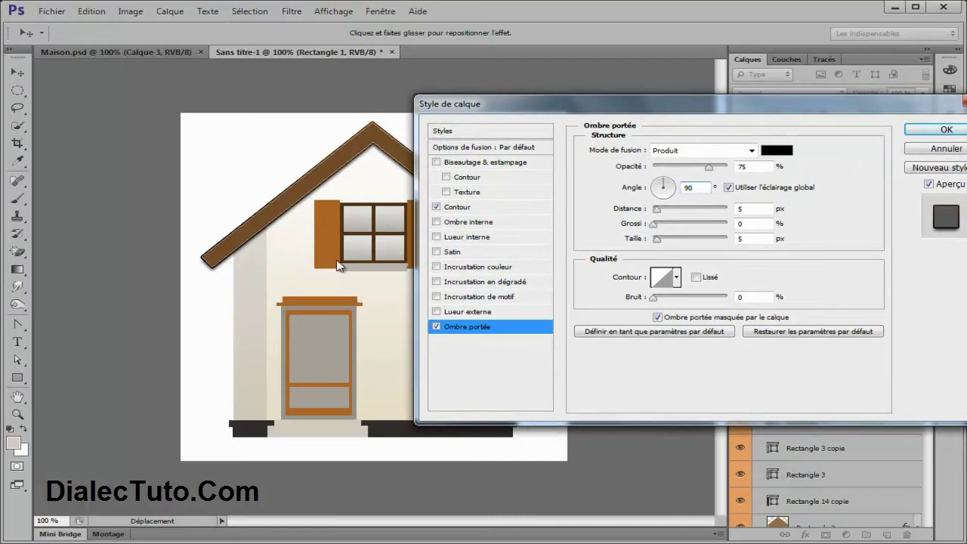
pyautogui.moveTo(656, 216); pyautogui.dragTo(658, 217)
pyautogui.moveTo(708, 172); pyautogui.dragTo(702, 171)
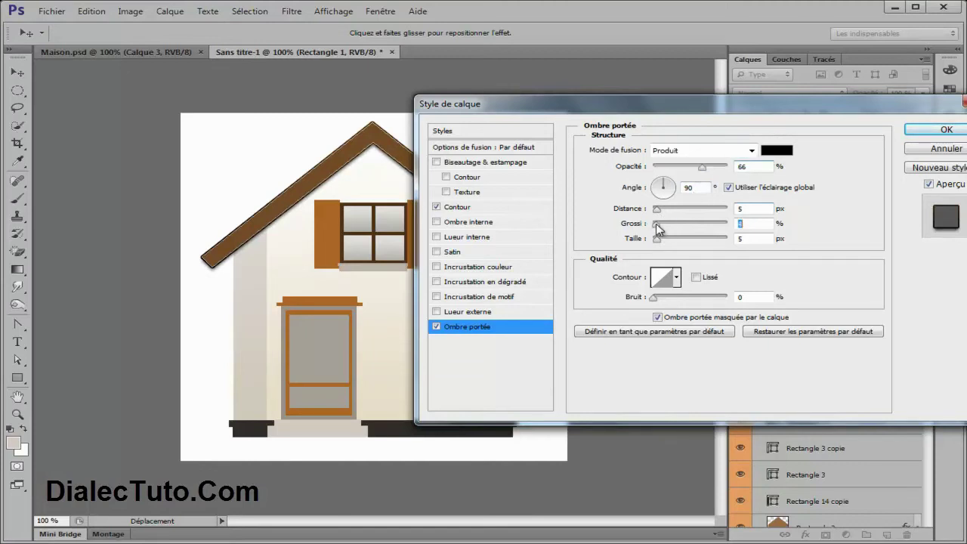
pyautogui.moveTo(657, 238); pyautogui.dragTo(661, 244)
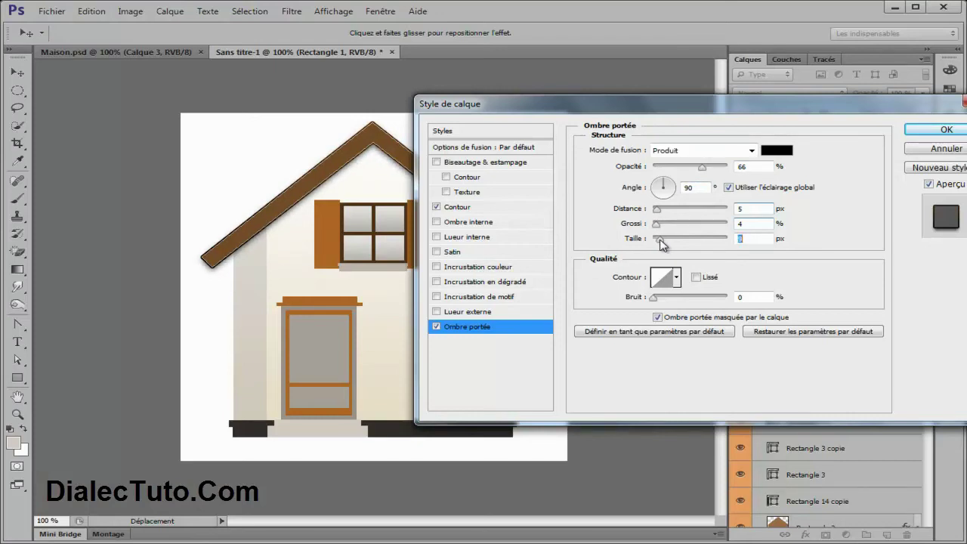
pyautogui.moveTo(724, 106); pyautogui.dragTo(579, 126)
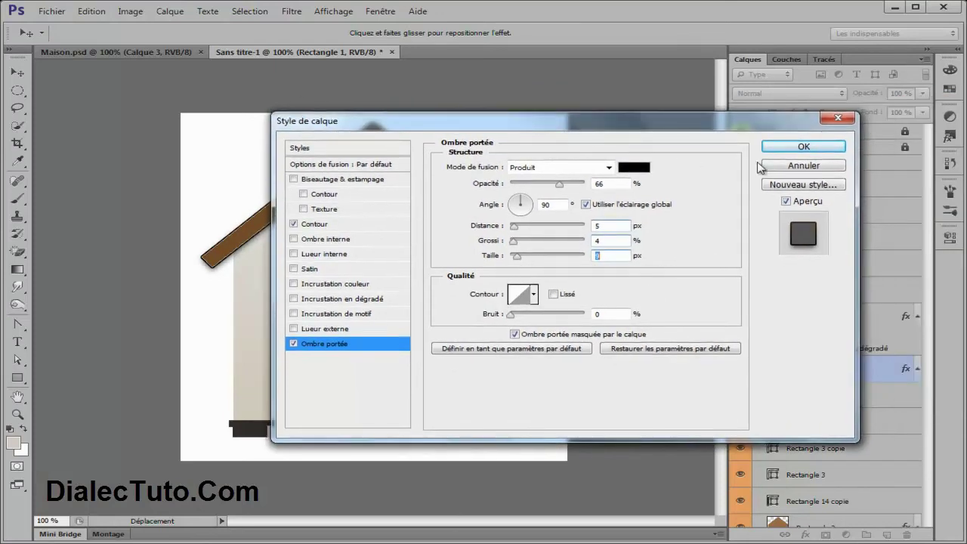
pyautogui.click(794, 136)
pyautogui.hotkey('ctrl', '+')
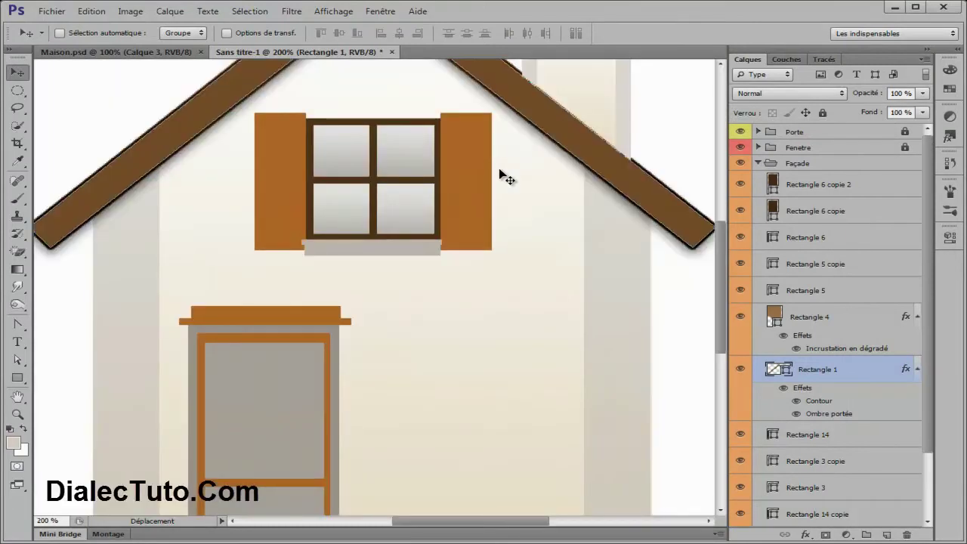
pyautogui.moveTo(87, 246); pyautogui.dragTo(110, 259)
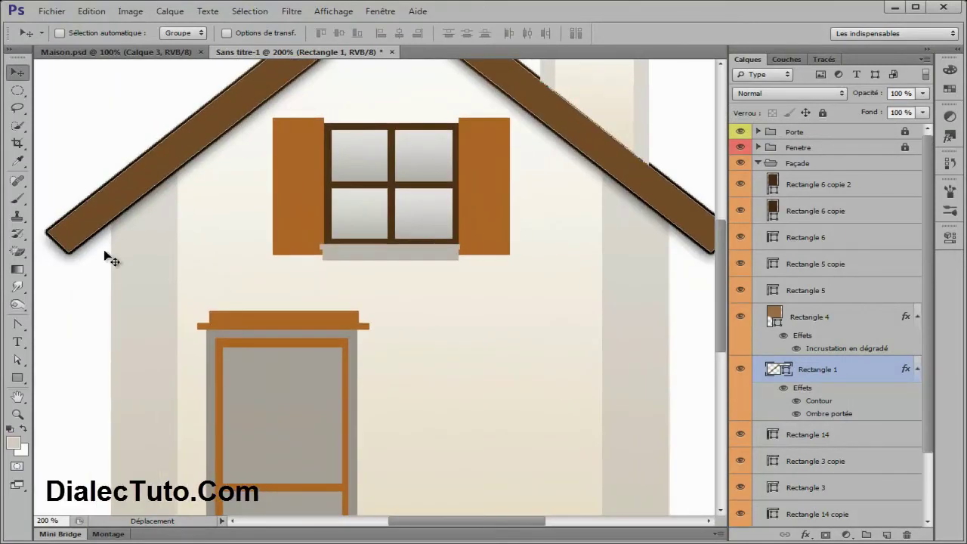
pyautogui.hscroll(2, 529, 252)
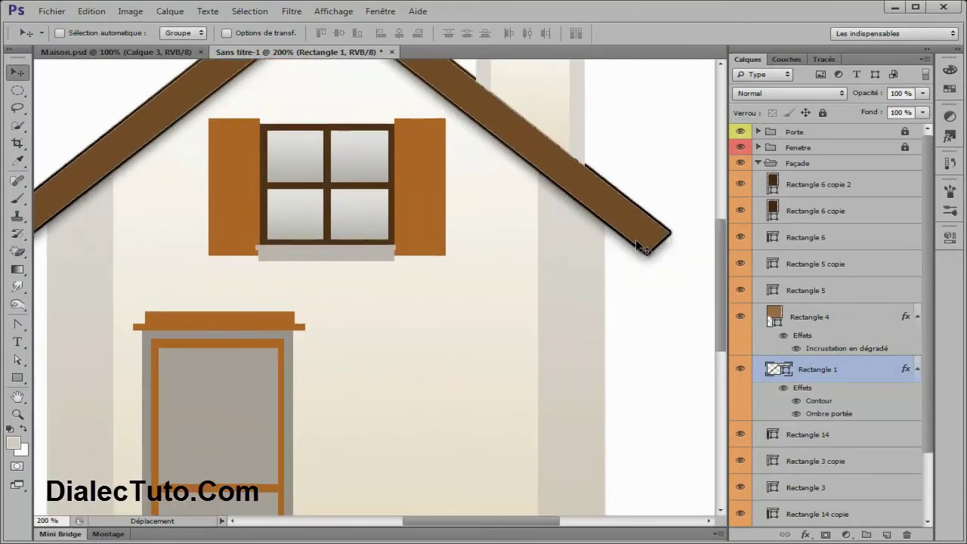
pyautogui.scroll(1, 546, 248)
pyautogui.hscroll(-3, 547, 249)
pyautogui.hscroll(1, 566, 259)
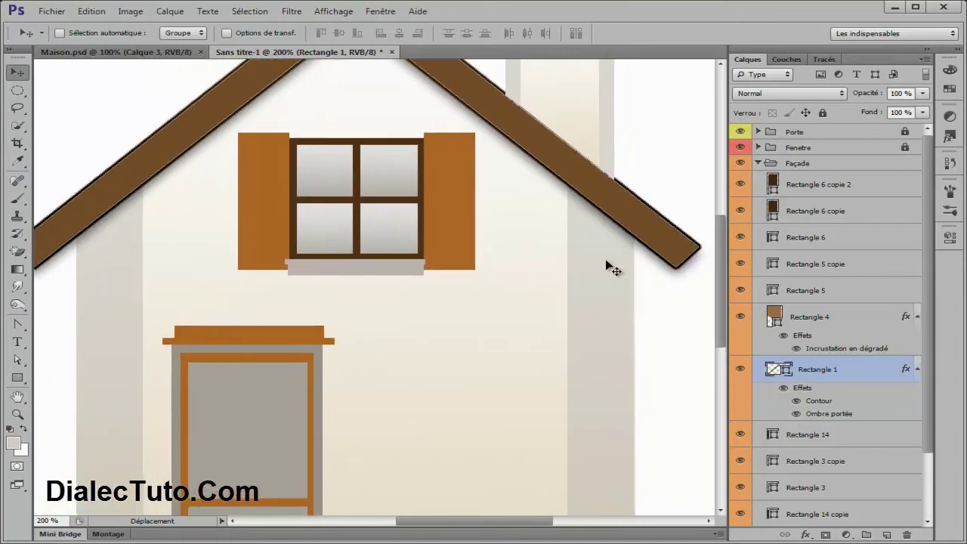
pyautogui.moveTo(154, 240); pyautogui.dragTo(173, 228)
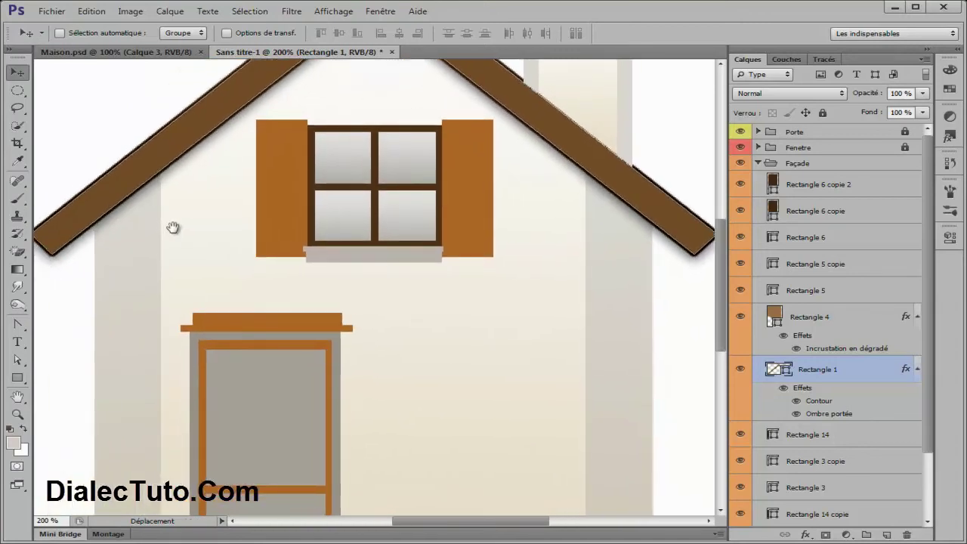
pyautogui.hotkey('ctrl', '-')
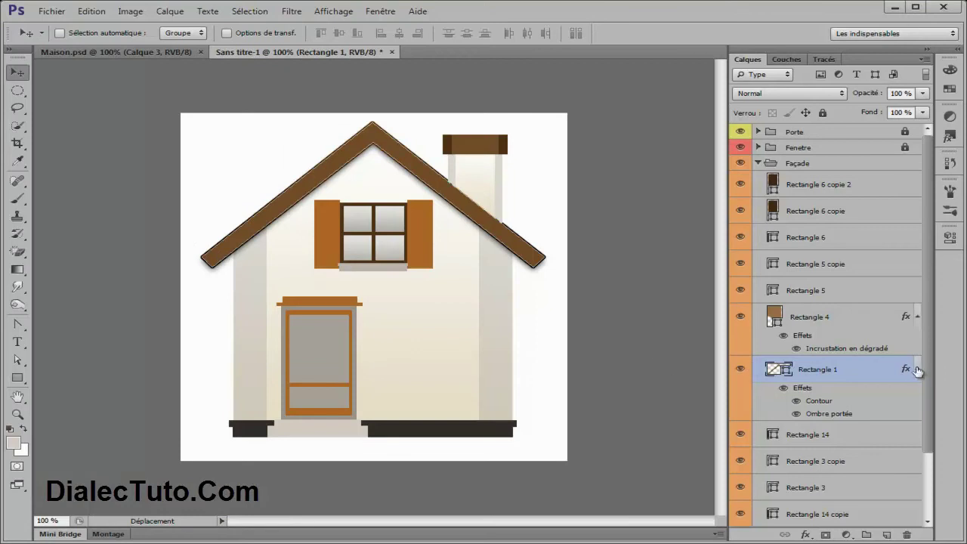
pyautogui.click(740, 368)
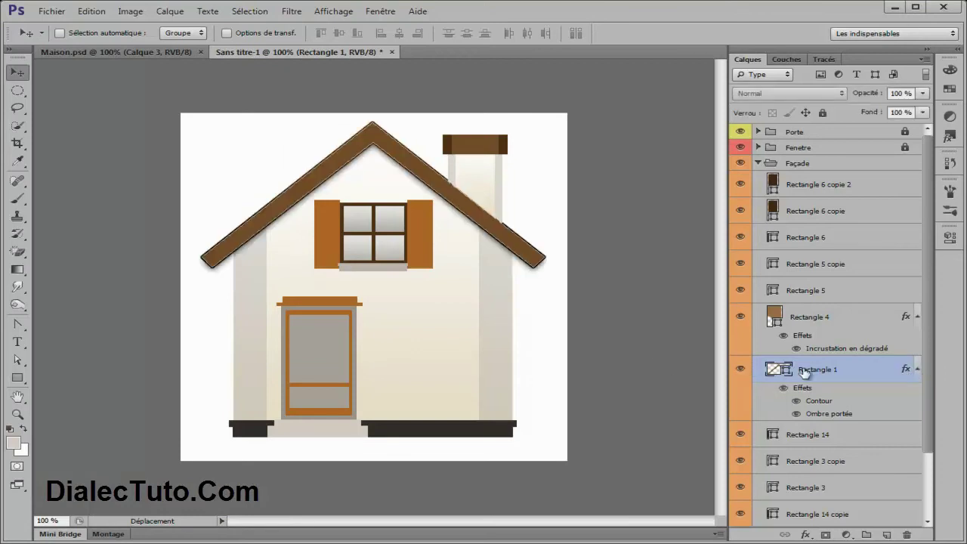
# Convert Rectangle 1's stroke and drop shadow into separate layers
pyautogui.rightClick(906, 370)
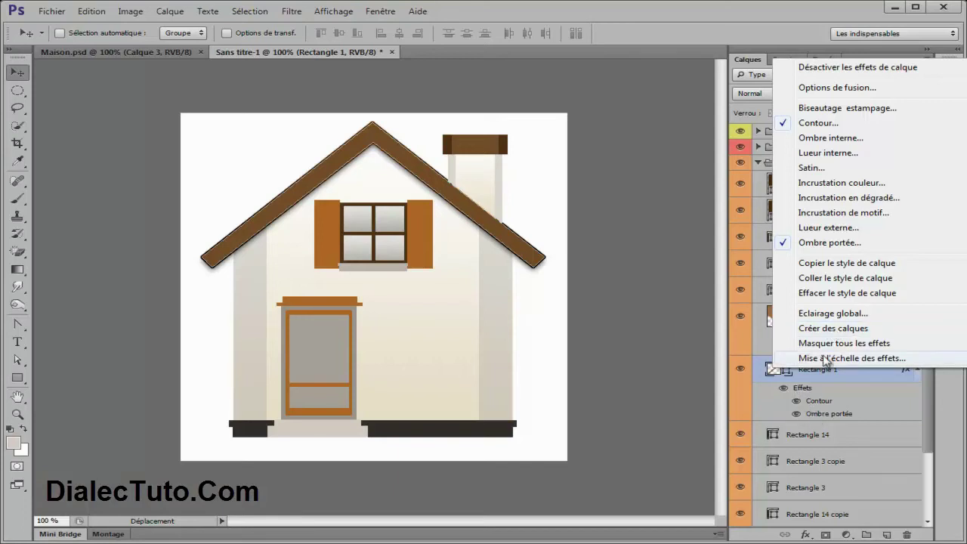
pyautogui.click(831, 328)
pyautogui.click(407, 218)
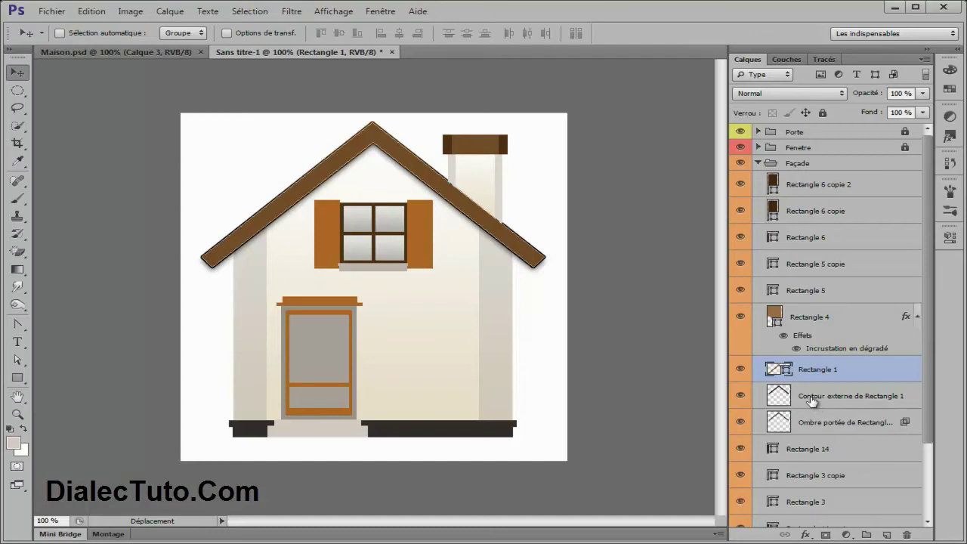
pyautogui.click(737, 426)
# Select the Ombre portée de Rectangle 1 layer and marquee the left roof overhang
pyautogui.click(812, 427)
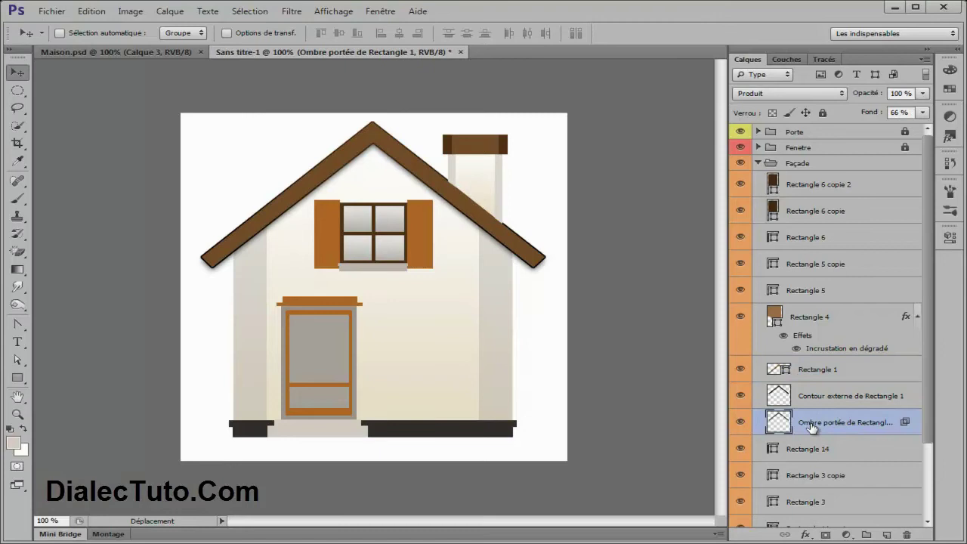
pyautogui.click(15, 92)
pyautogui.click(95, 90)
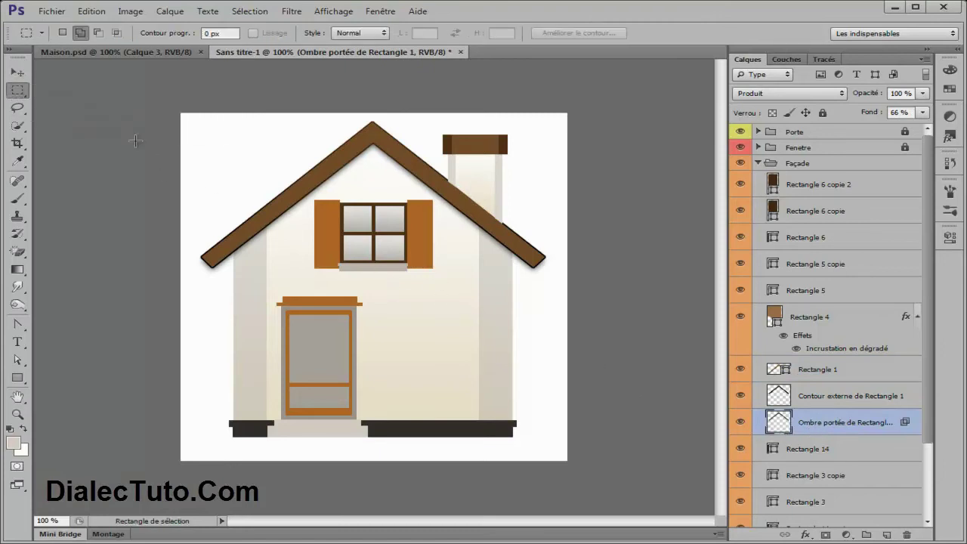
pyautogui.moveTo(185, 209); pyautogui.dragTo(234, 293)
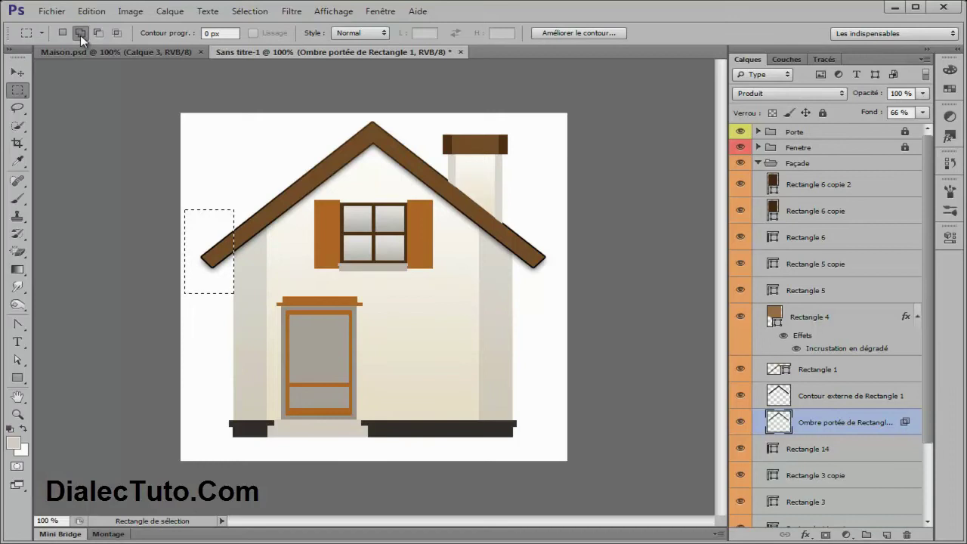
# Add a marquee around the right roof end, then deselect both selections
pyautogui.click(80, 33)
pyautogui.moveTo(555, 298); pyautogui.dragTo(513, 212)
pyautogui.hotkey('ctrl', 'd')
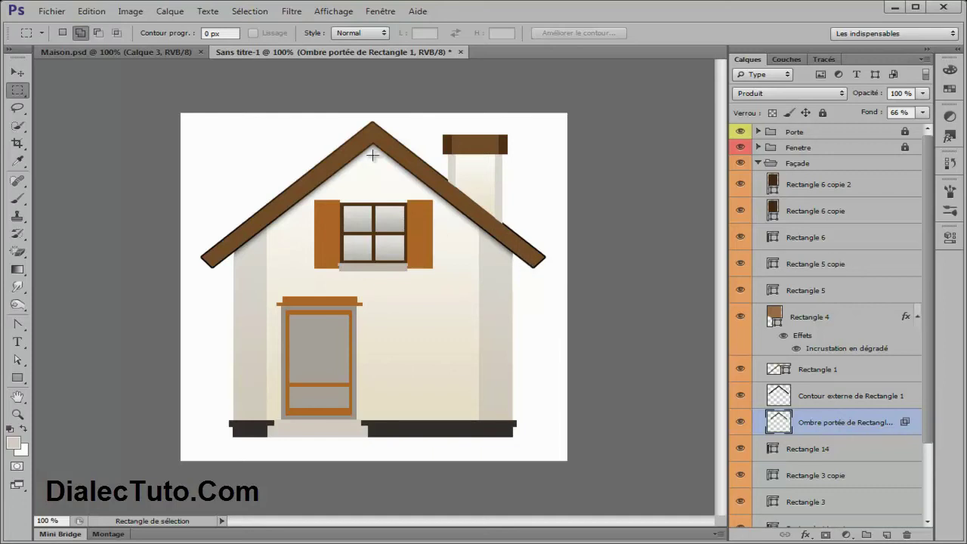
# Zoom to the chimney, compare with Maison.psd, and switch to the Move tool
pyautogui.hotkey('ctrl', '+')
pyautogui.hotkey('ctrl', '+')
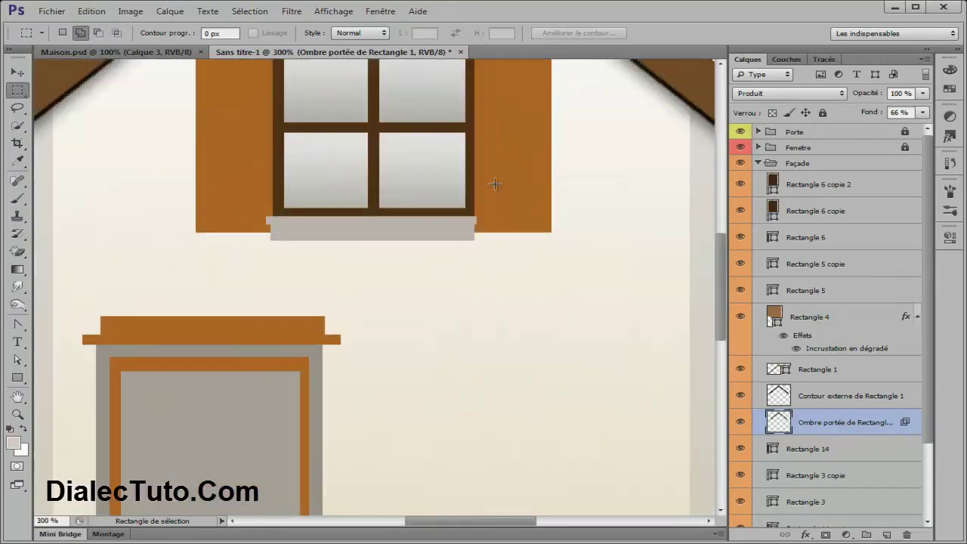
pyautogui.moveTo(562, 147); pyautogui.dragTo(364, 400)
pyautogui.moveTo(460, 207); pyautogui.dragTo(453, 256)
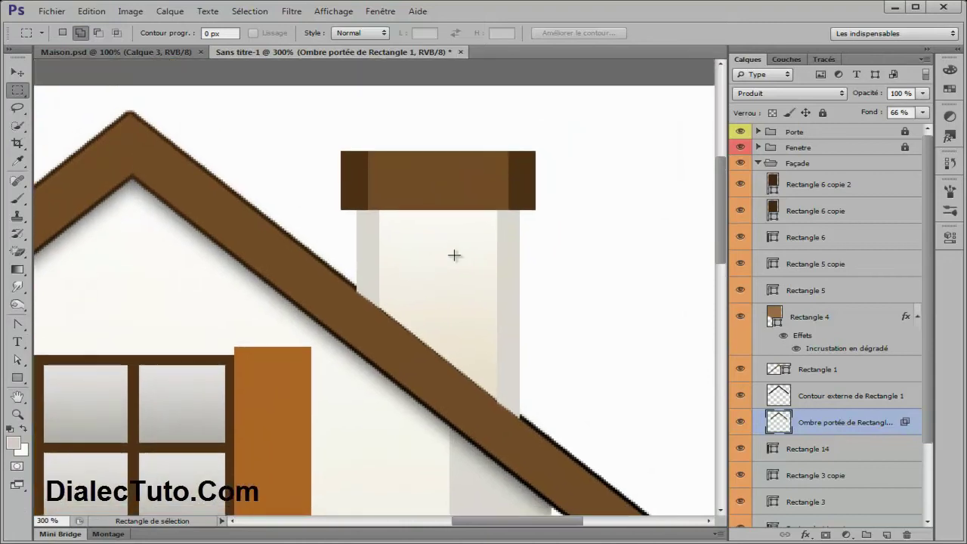
pyautogui.click(128, 52)
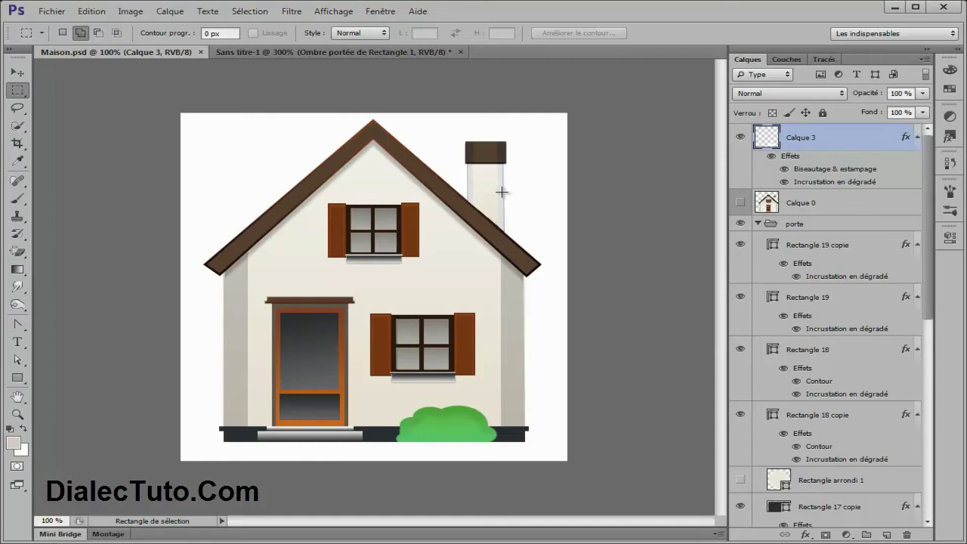
pyautogui.click(332, 51)
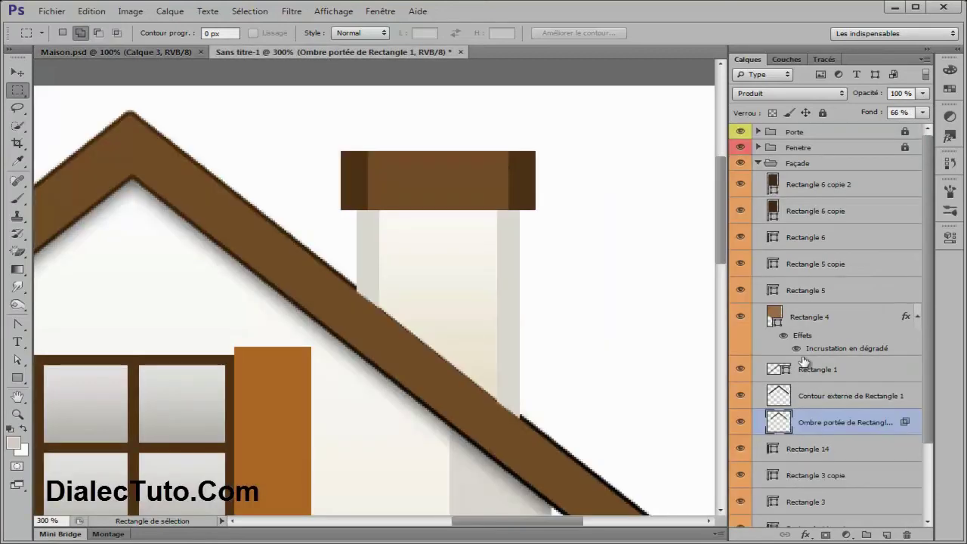
pyautogui.click(17, 72)
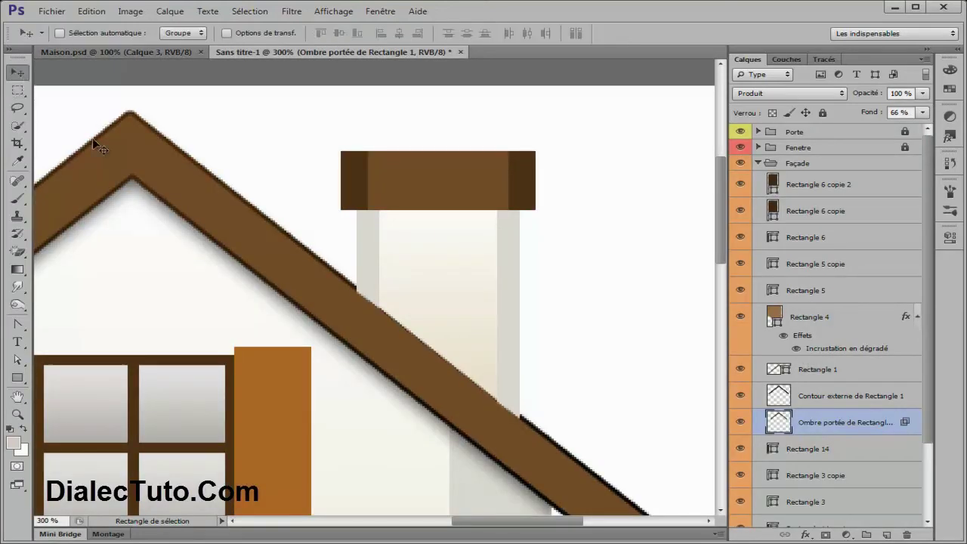
# Select the chimney layer Rectangle 4 from the canvas
pyautogui.rightClick(423, 253)
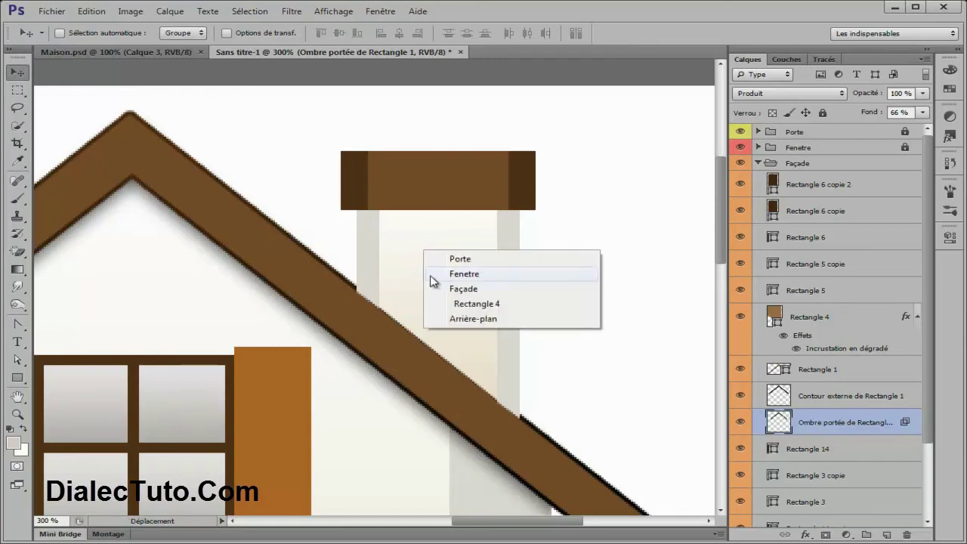
pyautogui.click(479, 305)
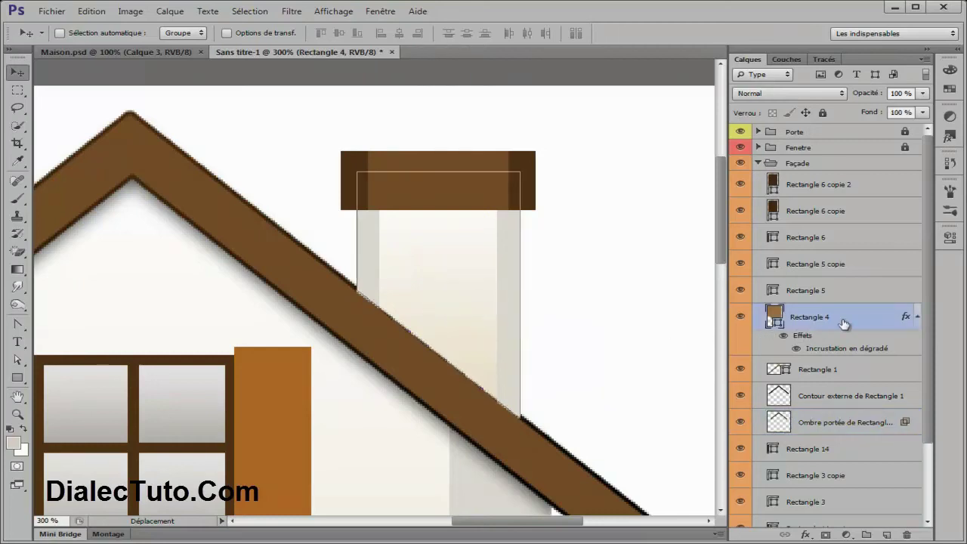
pyautogui.click(741, 318)
# Give Rectangle 4 a 1 px outside black Contour stroke at 45% opacity
pyautogui.doubleClick(873, 320)
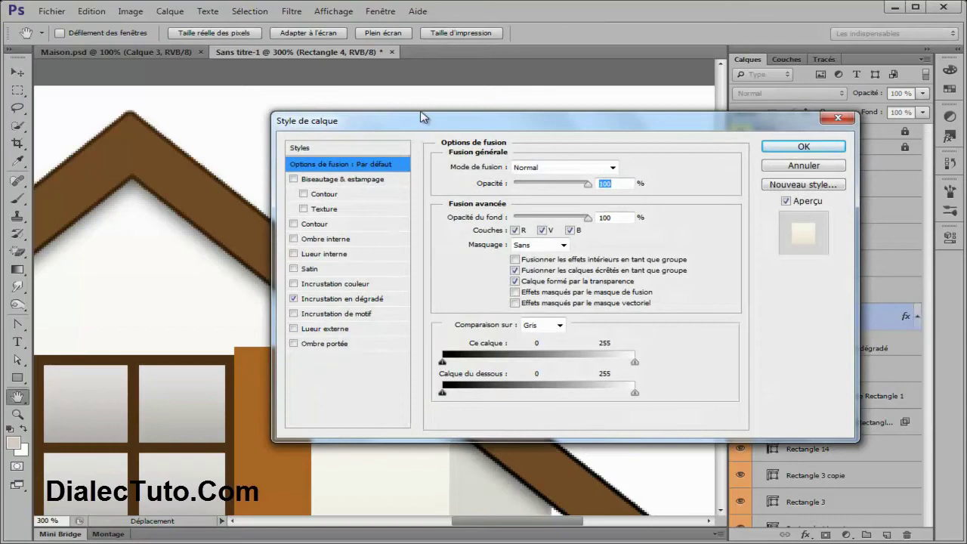
pyautogui.moveTo(414, 115); pyautogui.dragTo(586, 104)
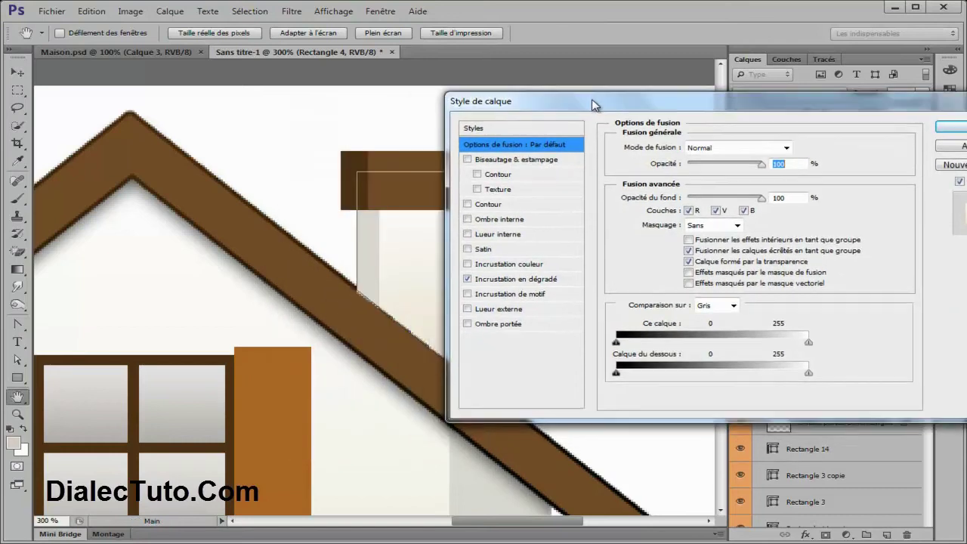
pyautogui.click(500, 204)
pyautogui.moveTo(548, 111)
pyautogui.mouseDown()
pyautogui.moveTo(660, 111)
pyautogui.moveTo(625, 108)
pyautogui.mouseUp()
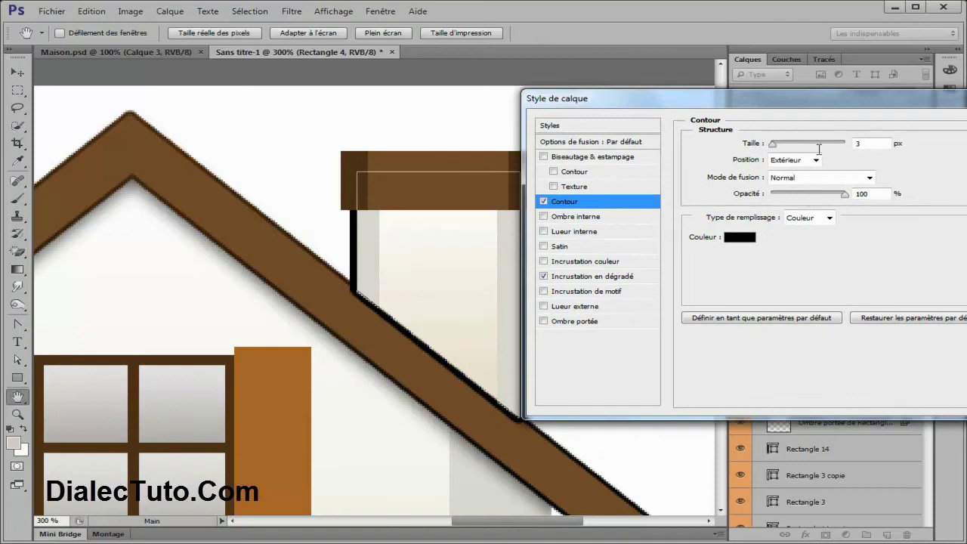
pyautogui.press('Down')
pyautogui.press('Down')
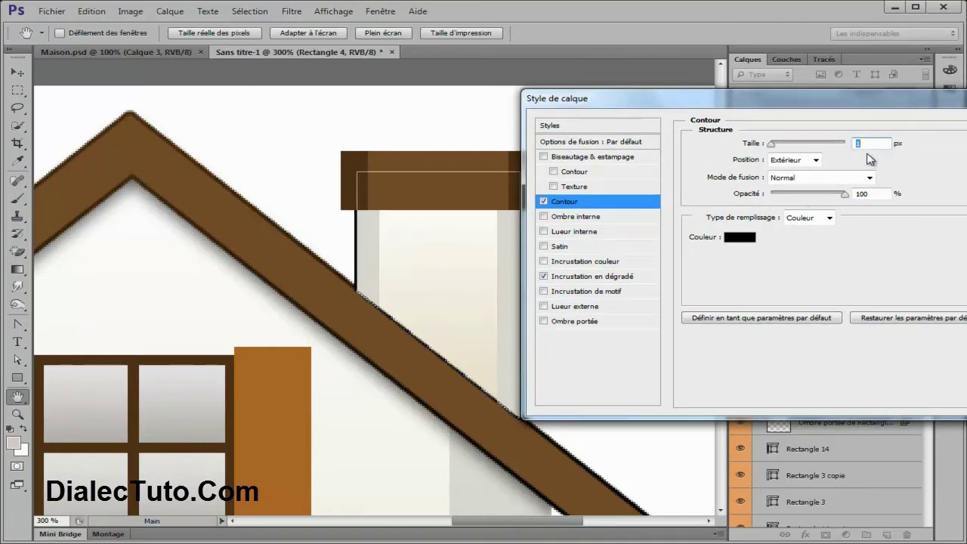
pyautogui.moveTo(845, 195); pyautogui.dragTo(804, 199)
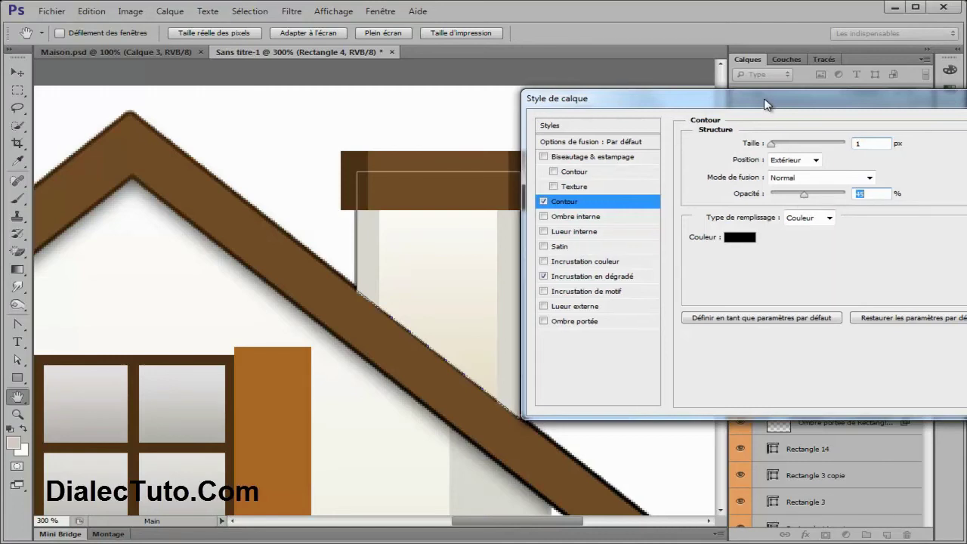
pyautogui.moveTo(766, 103); pyautogui.dragTo(445, 189)
pyautogui.click(714, 209)
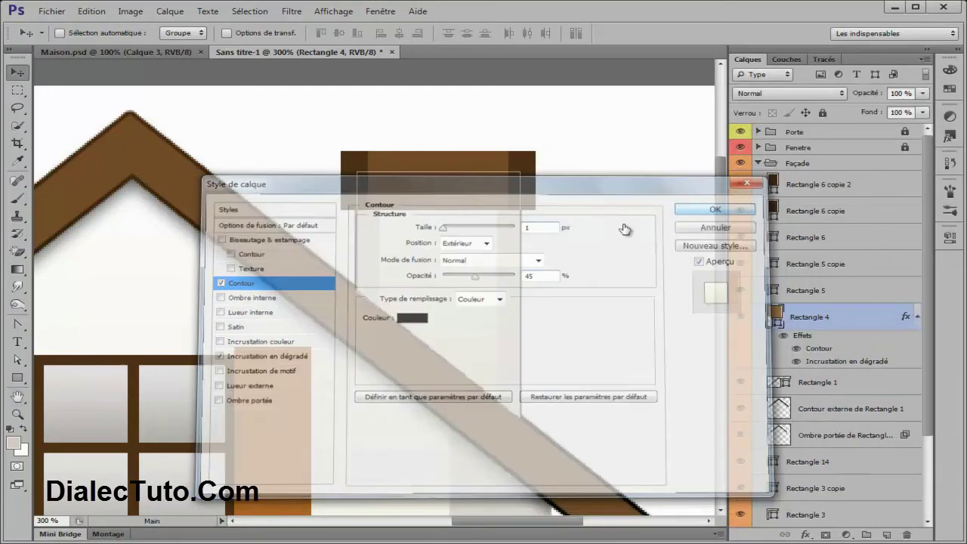
pyautogui.scroll(-2, 922, 303)
pyautogui.scroll(-2, 906, 348)
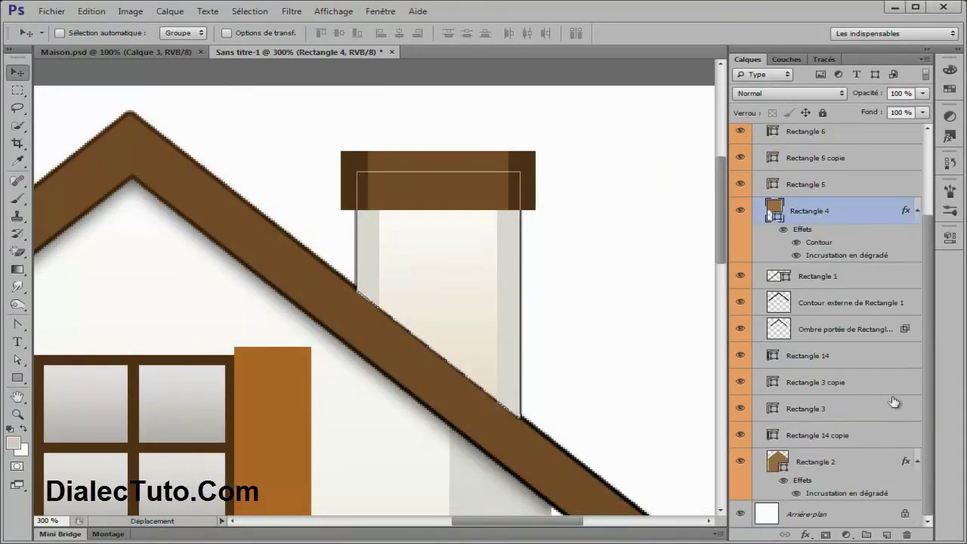
# Check the Maison.psd reference, then select the chimney cap layer Rectangle 6 and open its styles
pyautogui.click(803, 513)
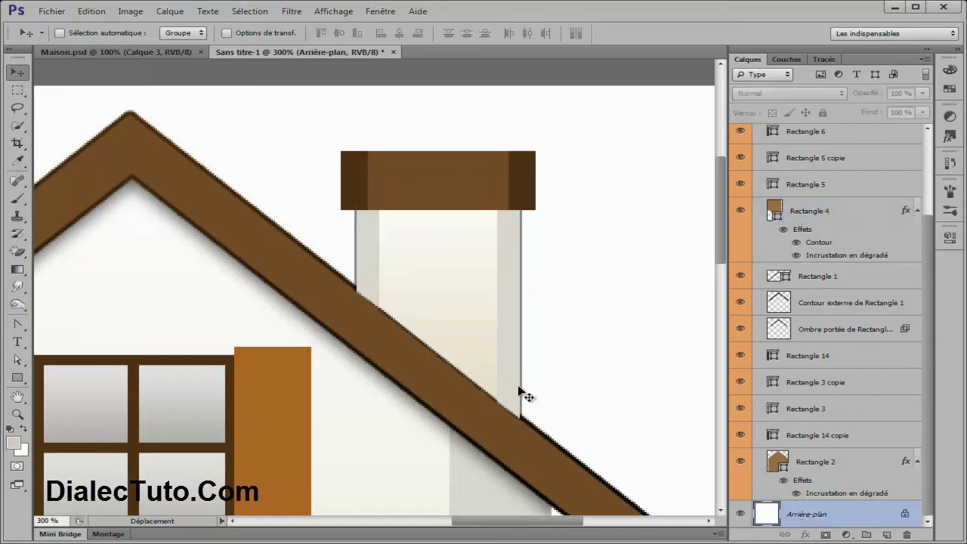
pyautogui.click(127, 52)
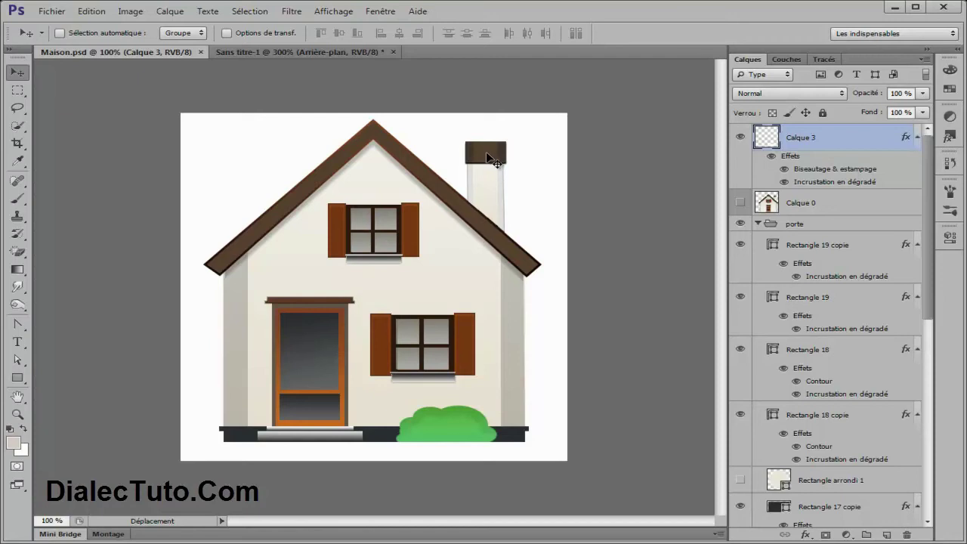
pyautogui.click(322, 51)
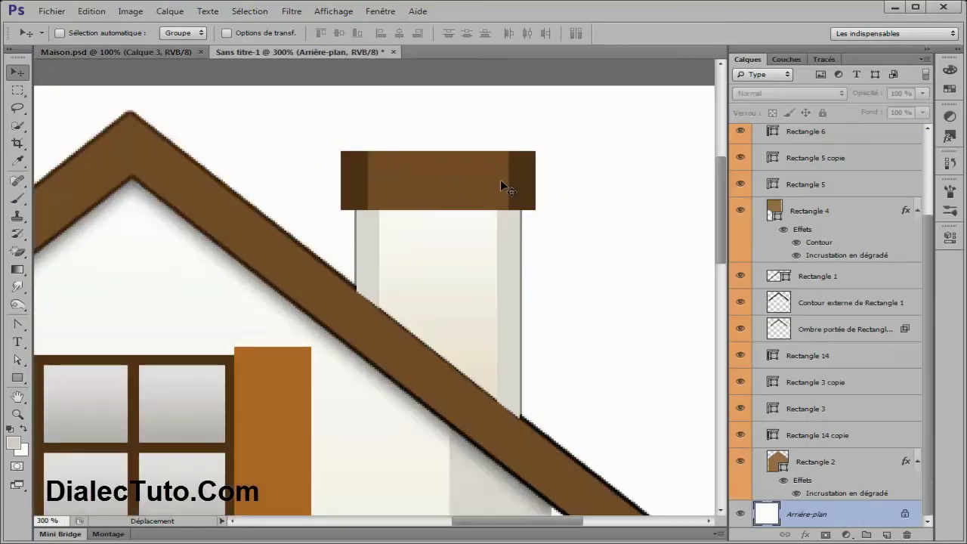
pyautogui.rightClick(421, 176)
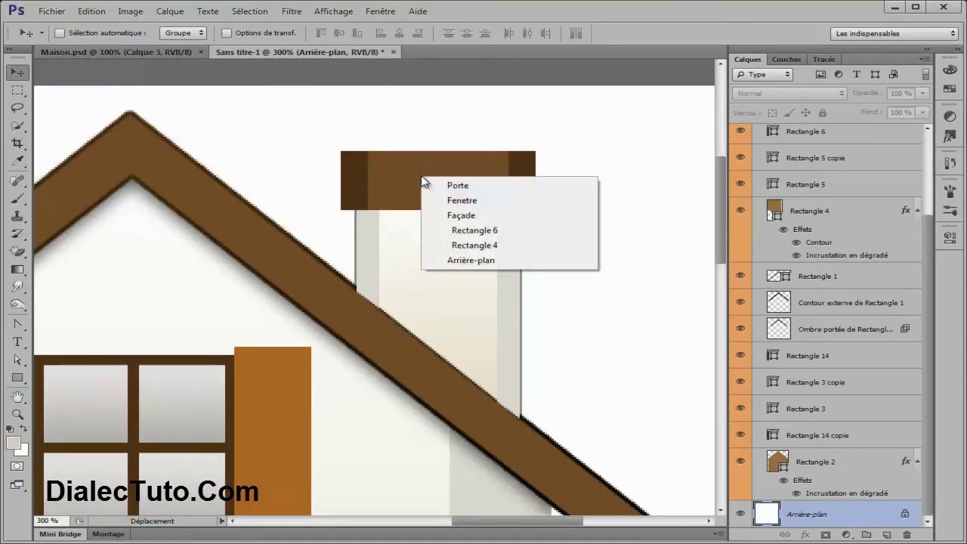
pyautogui.click(482, 231)
pyautogui.click(740, 141)
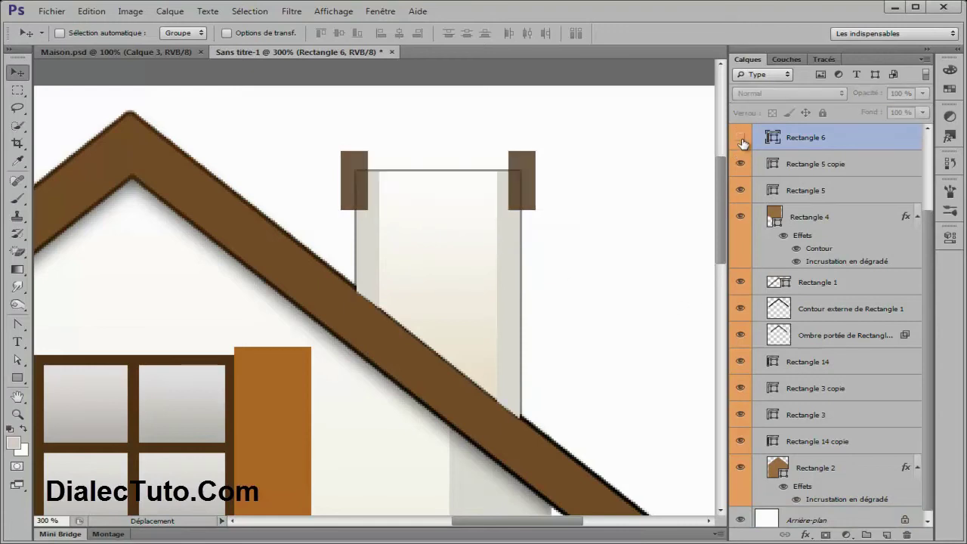
pyautogui.doubleClick(904, 137)
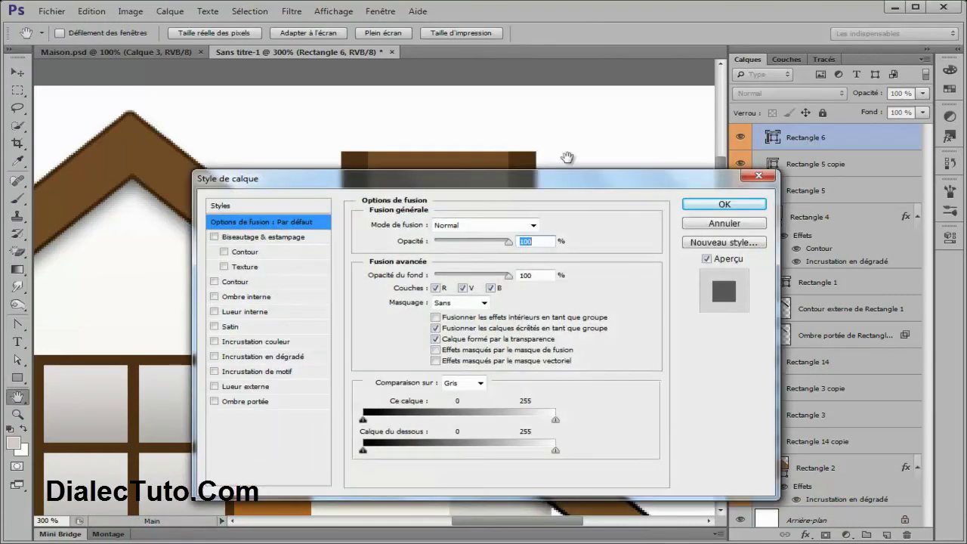
# Add a drop shadow to Rectangle 6, adjusting distance and size with spread 9
pyautogui.moveTo(487, 191); pyautogui.dragTo(487, 255)
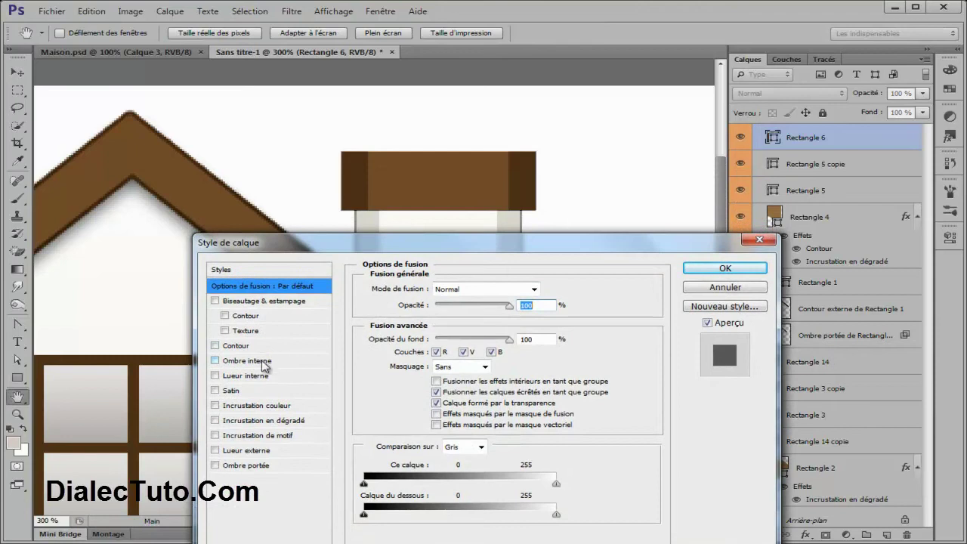
pyautogui.click(247, 465)
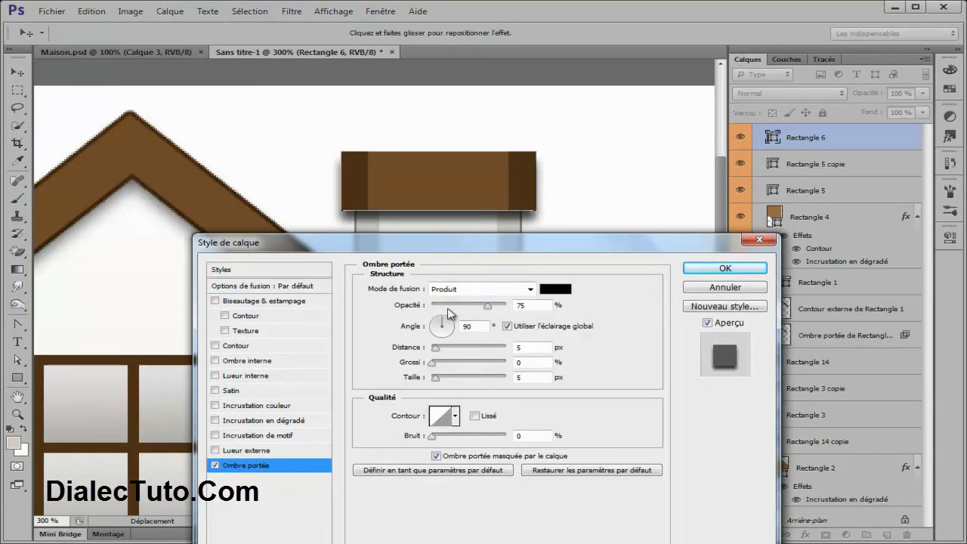
pyautogui.moveTo(435, 350); pyautogui.dragTo(428, 357)
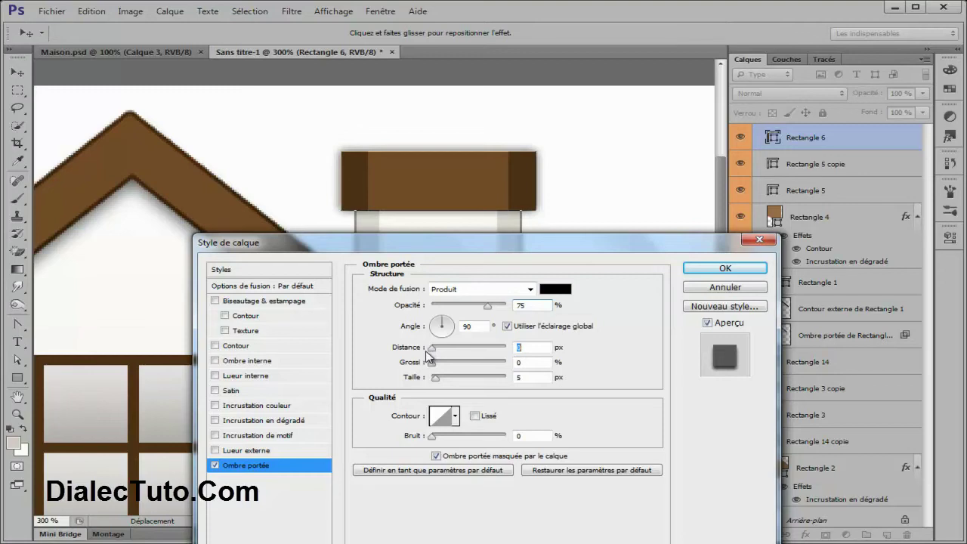
pyautogui.moveTo(446, 245); pyautogui.dragTo(445, 255)
pyautogui.moveTo(433, 360); pyautogui.dragTo(435, 365)
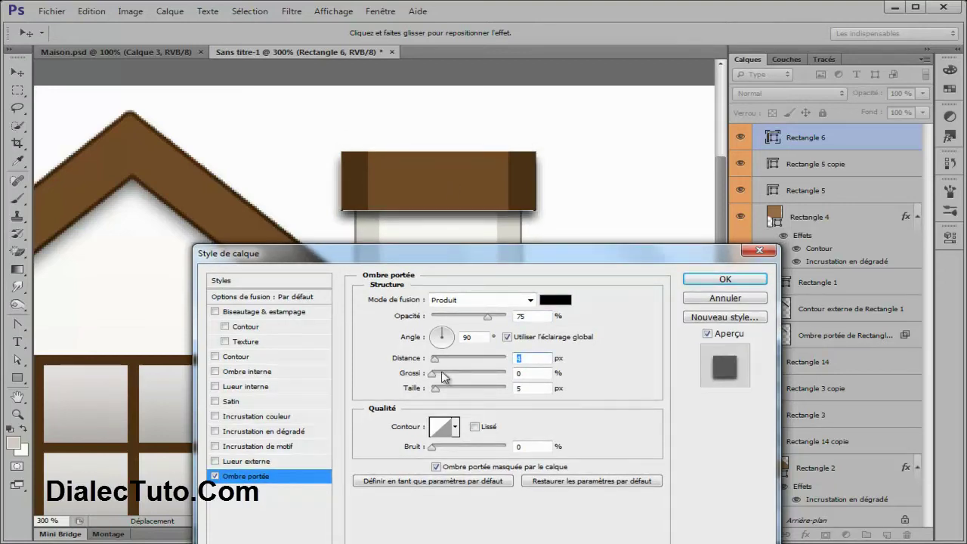
pyautogui.moveTo(434, 387); pyautogui.dragTo(435, 391)
pyautogui.write('9')
pyautogui.press('Tab')
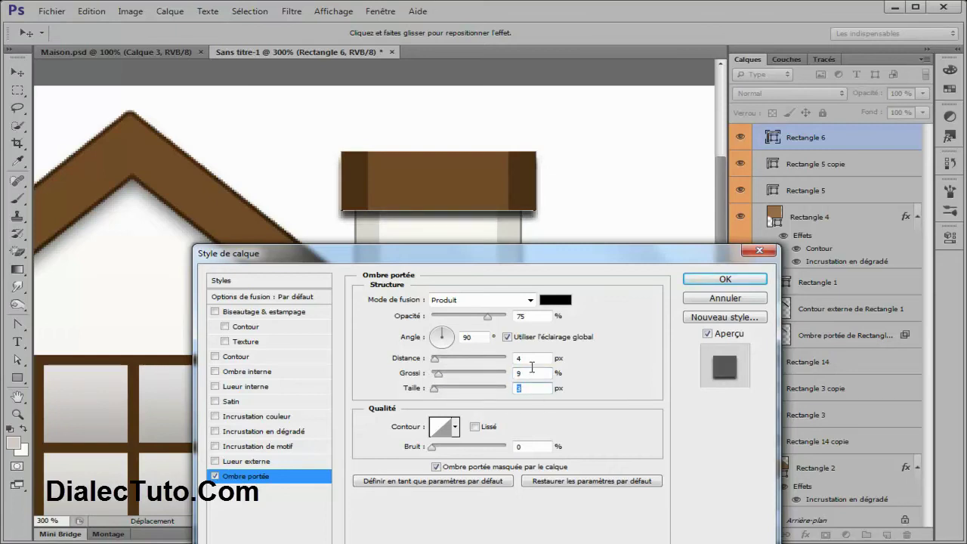
# Finalise the shadow at 48% opacity, 6% spread, 5 px size, and apply it
pyautogui.moveTo(490, 321); pyautogui.dragTo(468, 321)
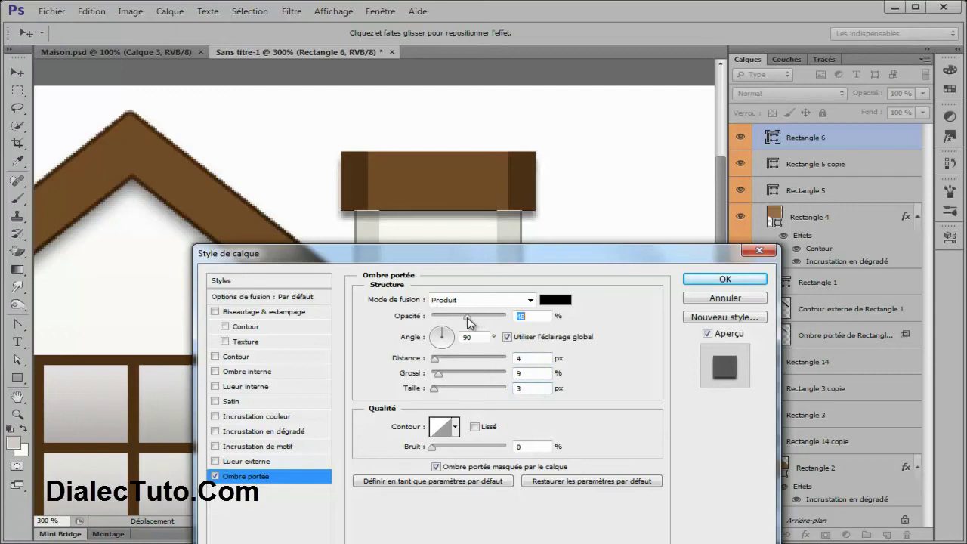
pyautogui.click(436, 376)
pyautogui.click(435, 390)
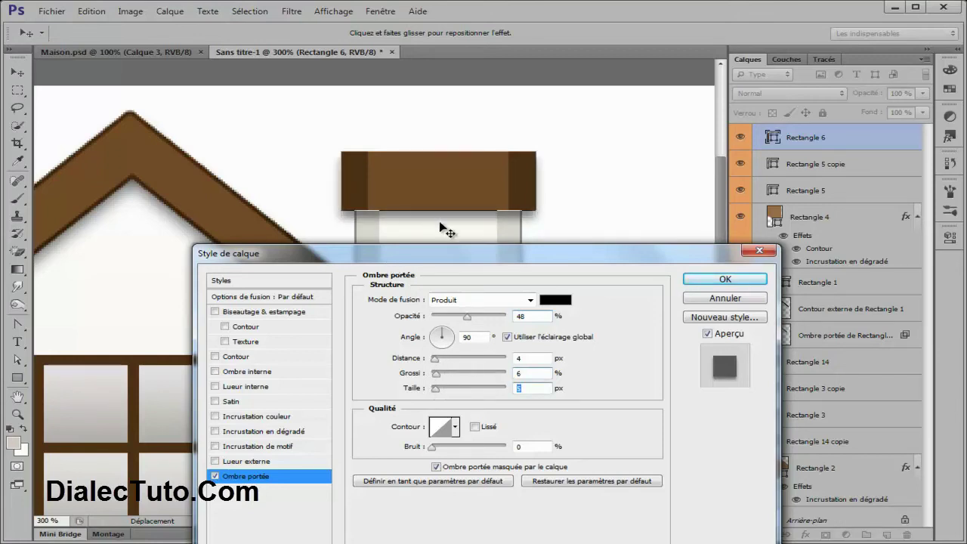
pyautogui.click(723, 282)
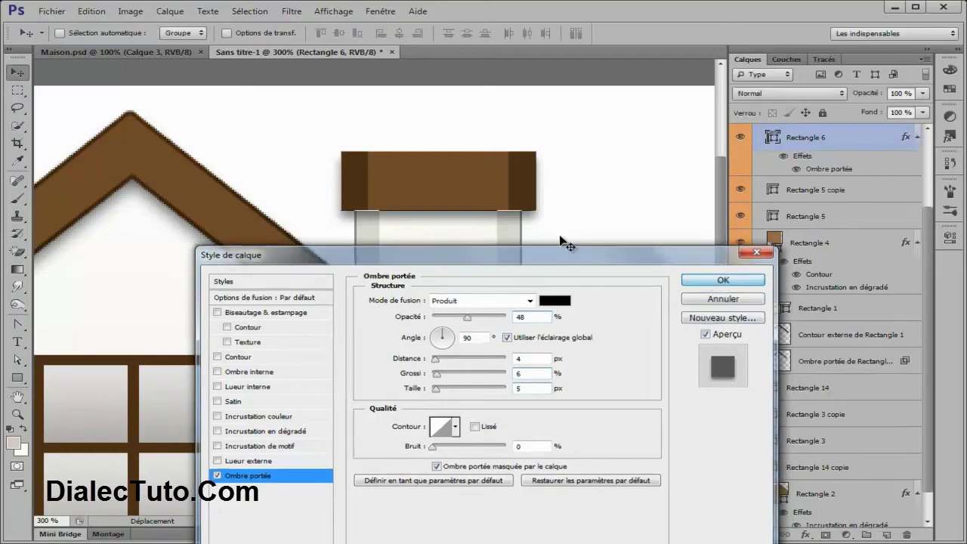
pyautogui.scroll(-2, 508, 262)
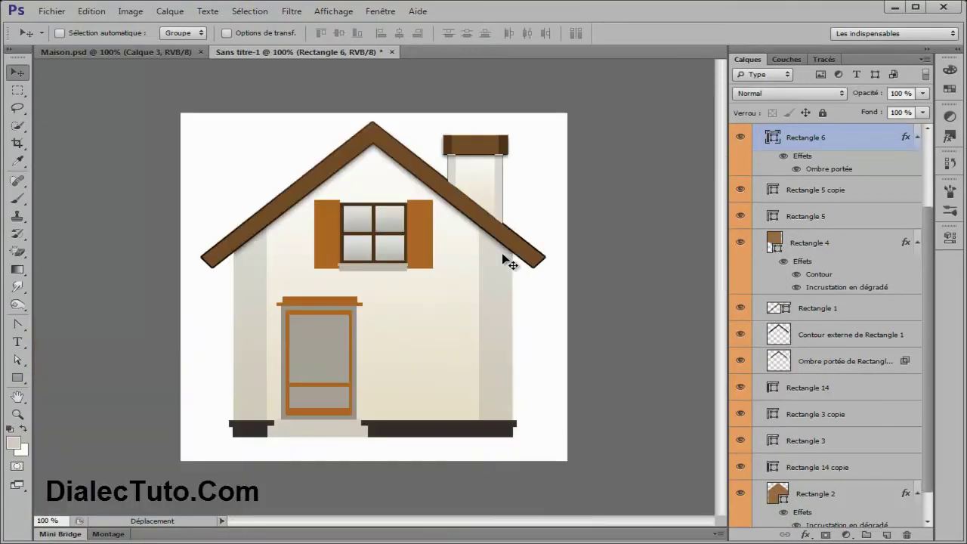
pyautogui.scroll(-1, 503, 261)
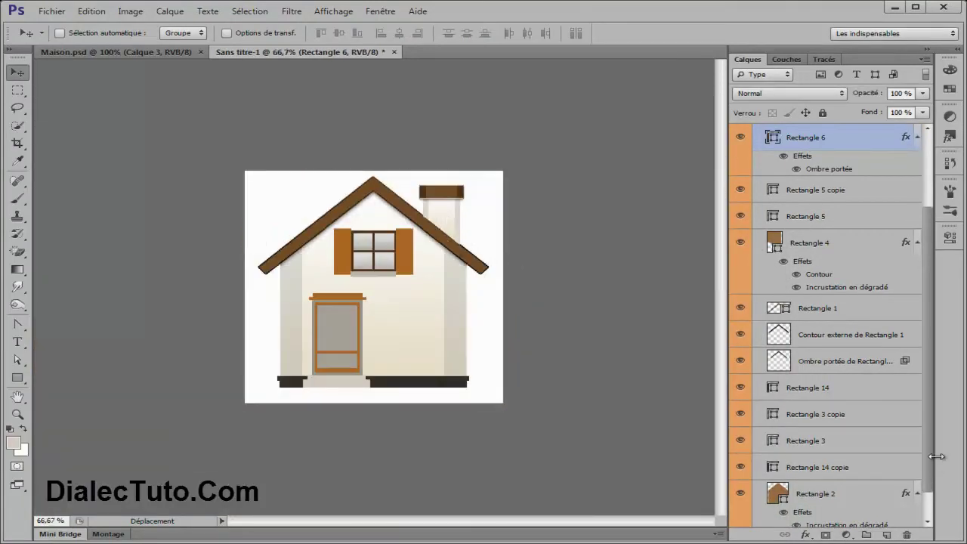
pyautogui.scroll(-1, 933, 476)
# Zoom in on the upper window, then collapse and lock the Façade group
pyautogui.click(829, 519)
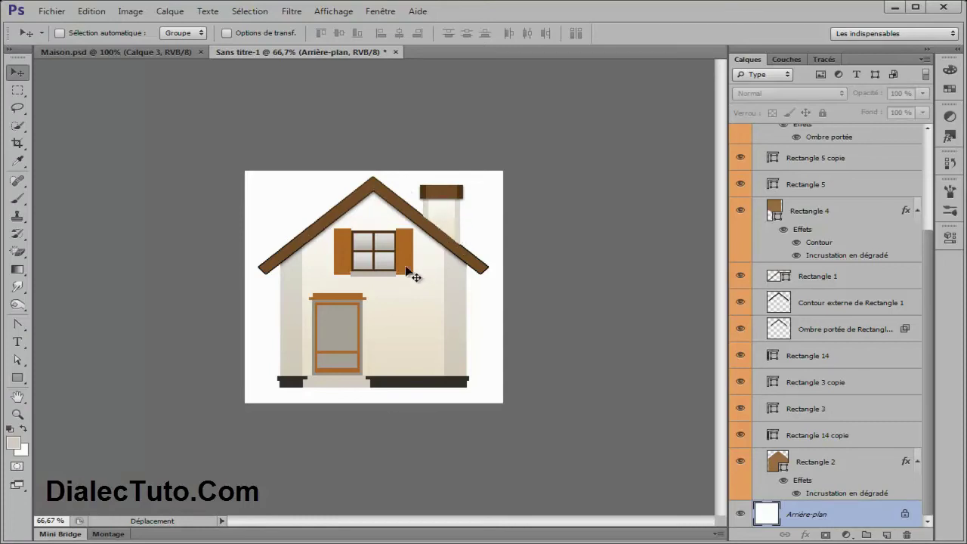
pyautogui.hotkey('ctrl', '+')
pyautogui.hotkey('ctrl', '+')
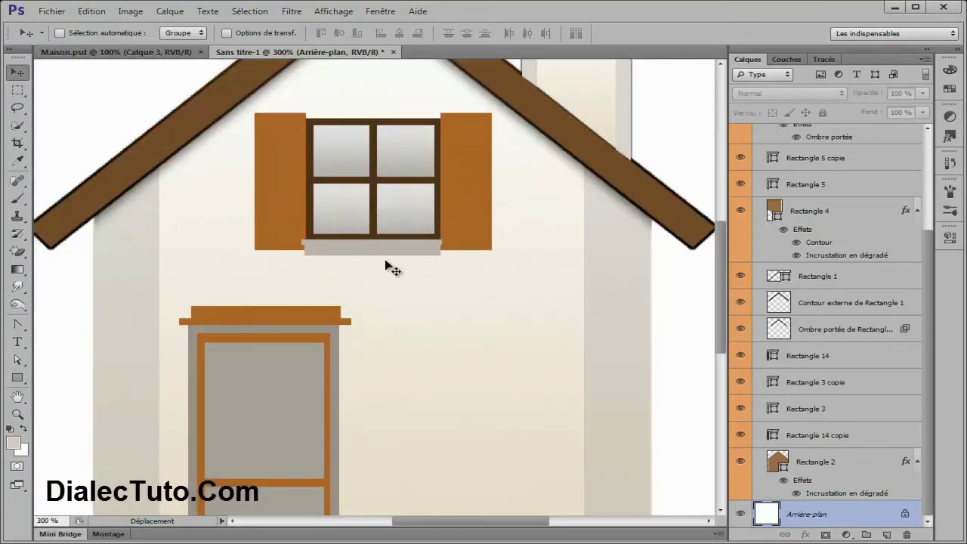
pyautogui.hotkey('ctrl', '+')
pyautogui.moveTo(421, 254); pyautogui.dragTo(439, 375)
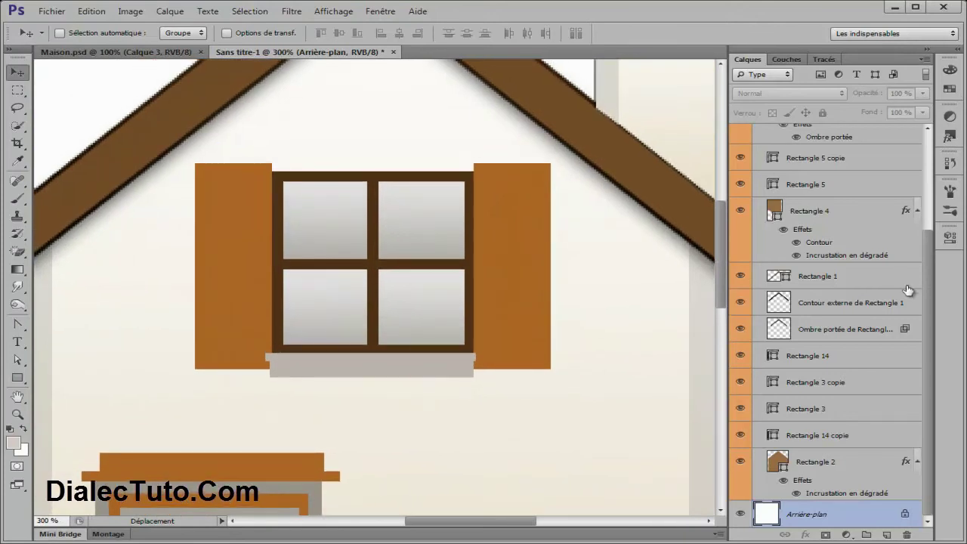
pyautogui.scroll(3, 926, 292)
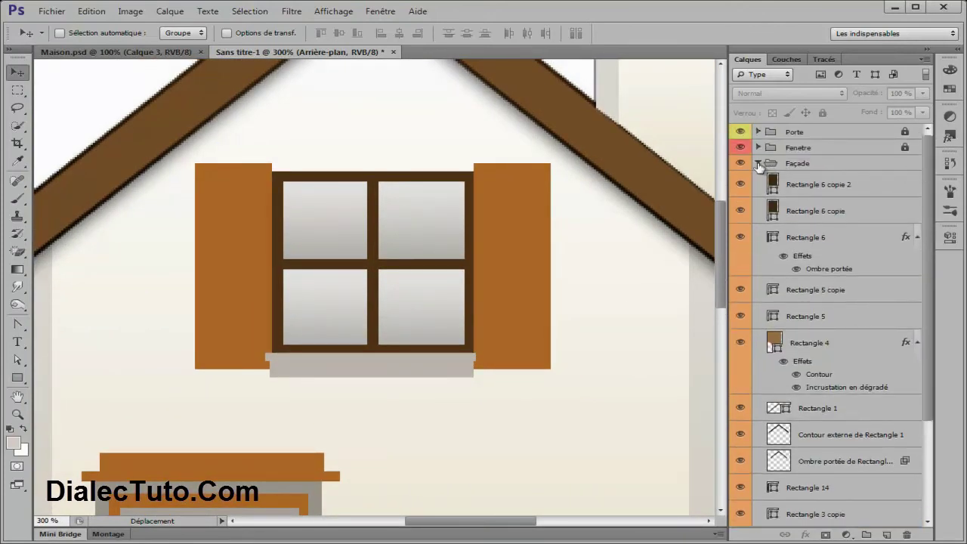
pyautogui.click(758, 163)
pyautogui.click(834, 164)
pyautogui.click(823, 113)
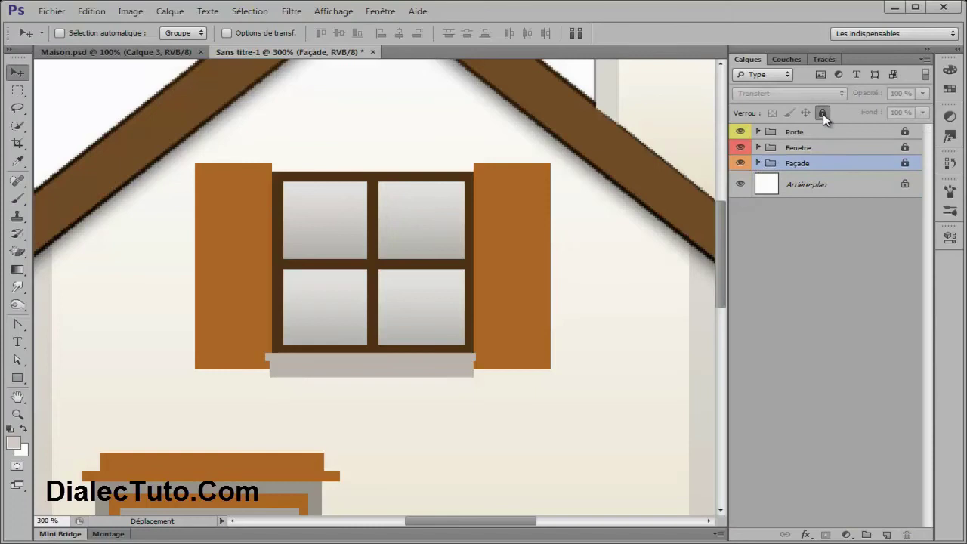
# Unlock and expand the Fenetre group and select the sill layer Rectangle 10 copie
pyautogui.click(801, 147)
pyautogui.click(822, 113)
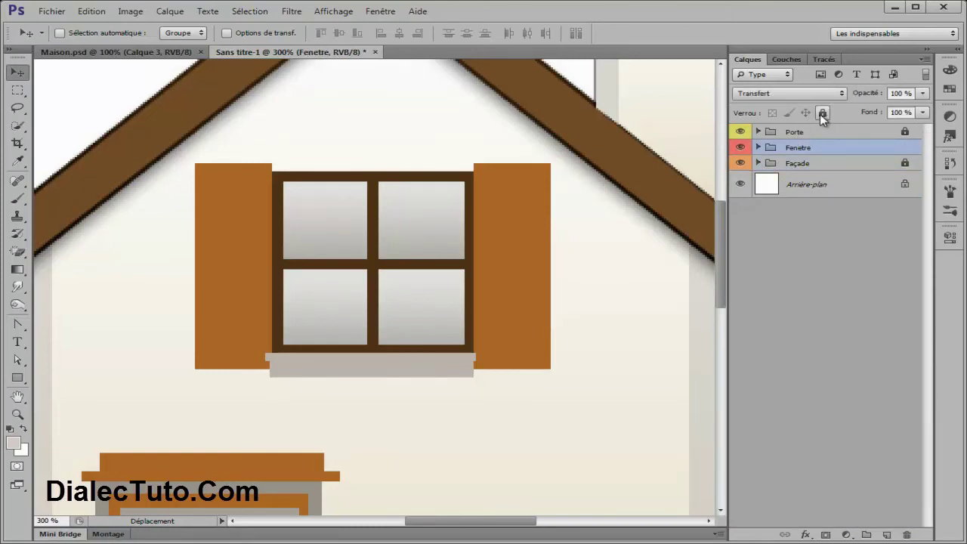
pyautogui.click(759, 147)
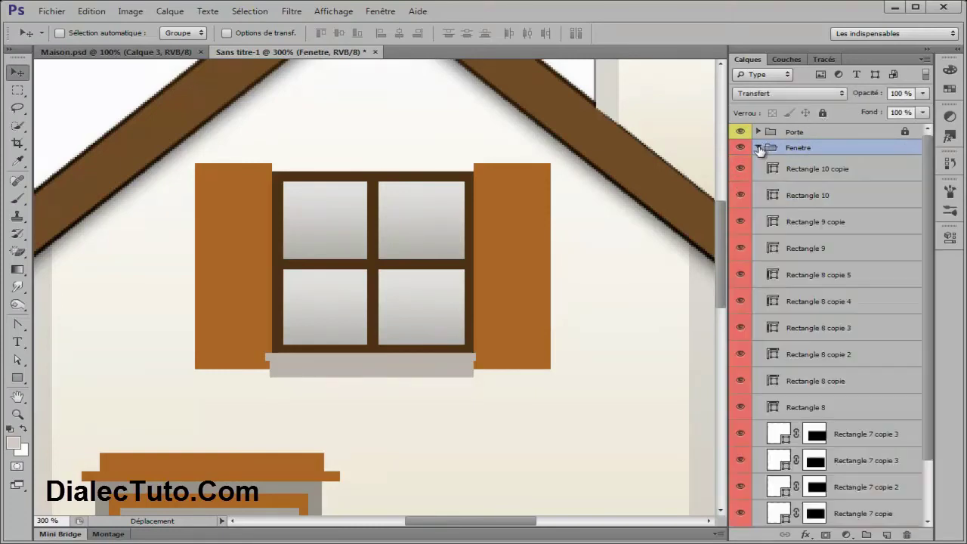
pyautogui.rightClick(371, 362)
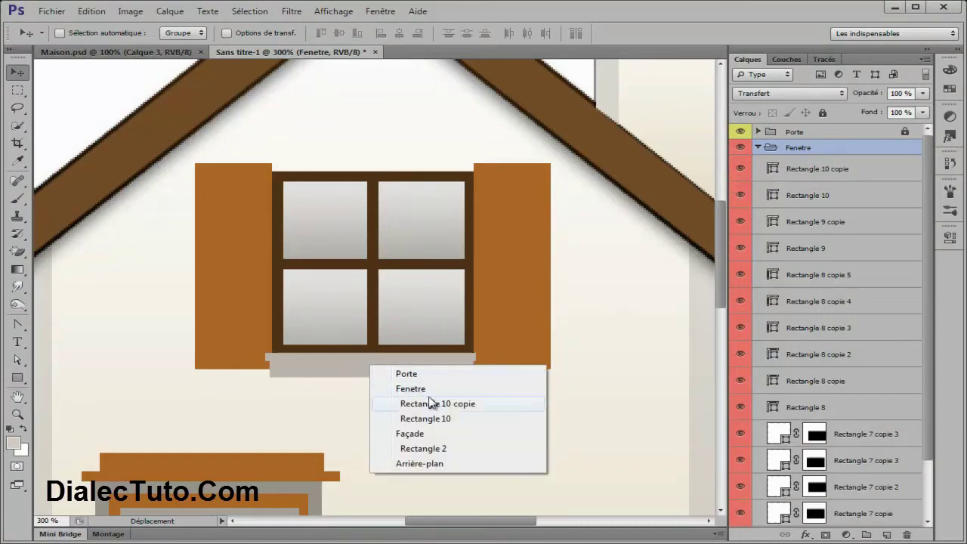
pyautogui.click(439, 405)
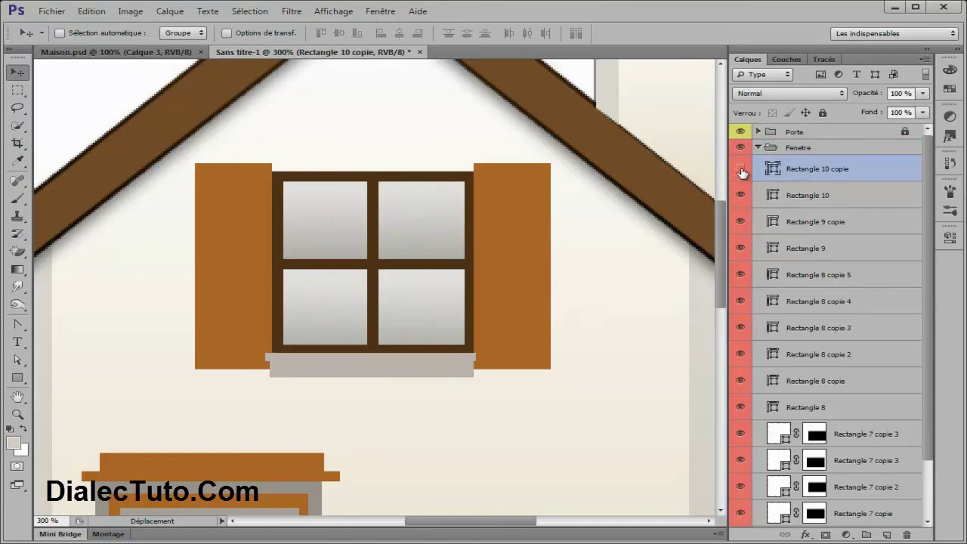
# Add a Gradient Overlay to Rectangle 10 copie and open its gradient editor
pyautogui.press('h')
pyautogui.doubleClick(887, 175)
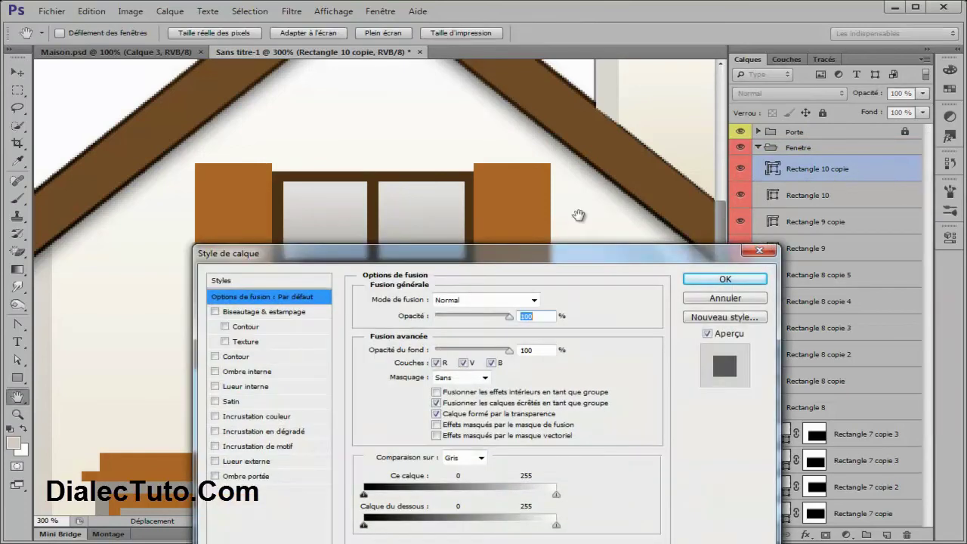
pyautogui.moveTo(454, 259); pyautogui.dragTo(616, 108)
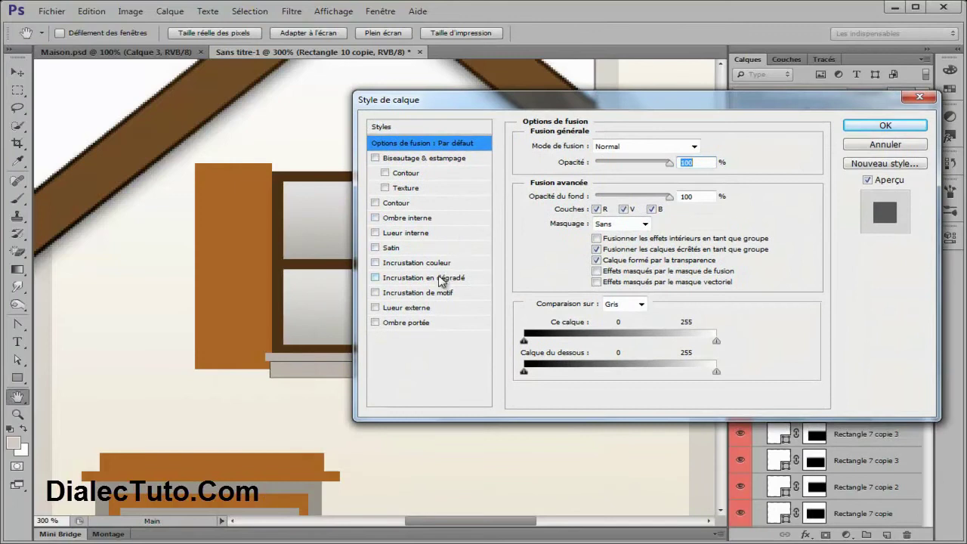
pyautogui.click(408, 279)
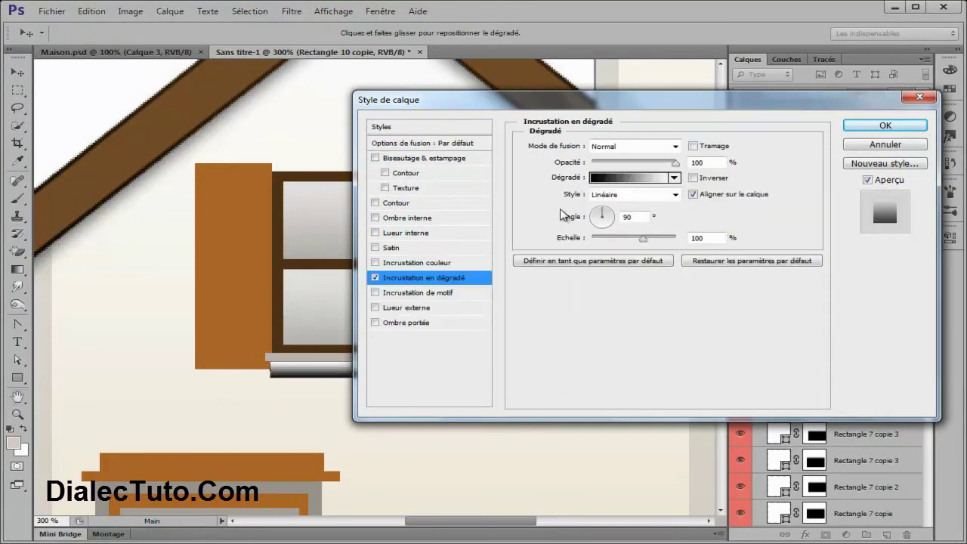
pyautogui.click(611, 180)
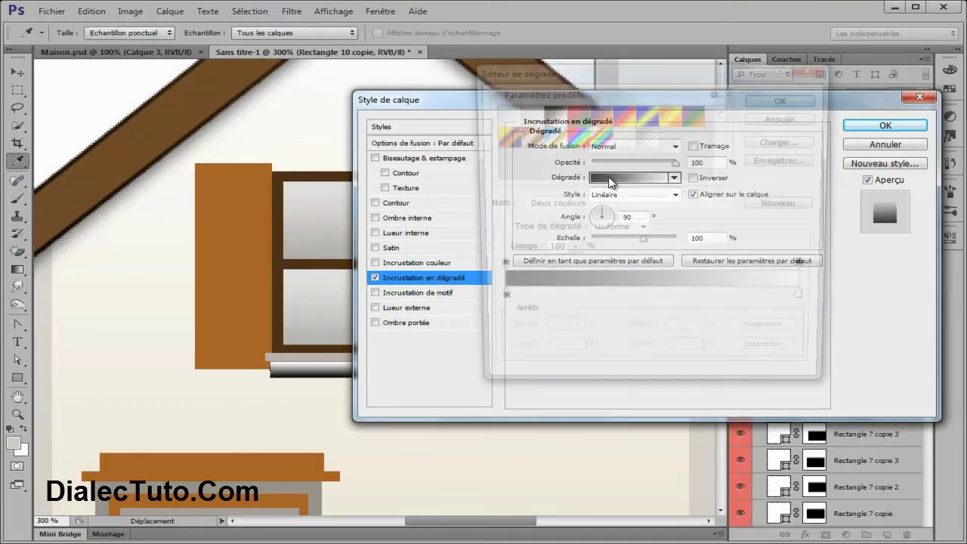
pyautogui.moveTo(714, 71); pyautogui.dragTo(460, 110)
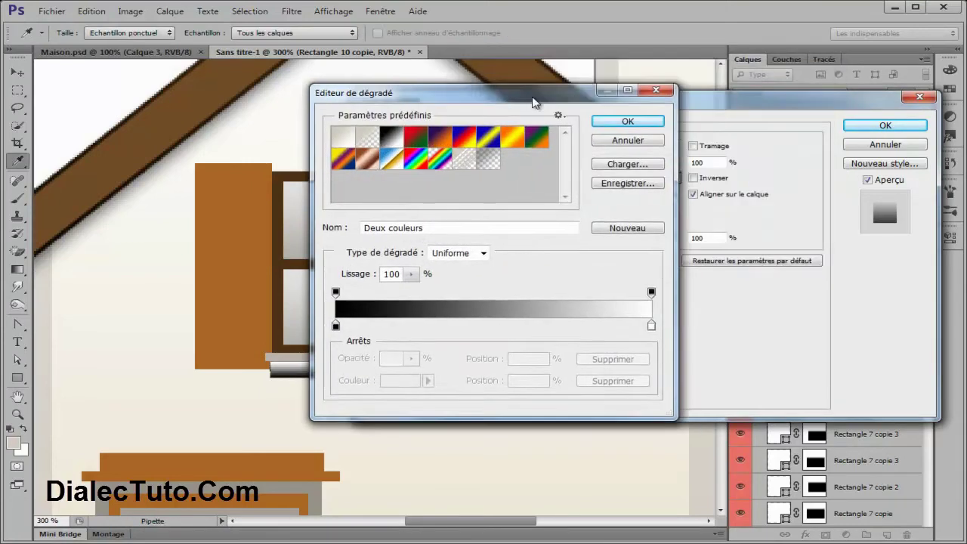
pyautogui.click(463, 130)
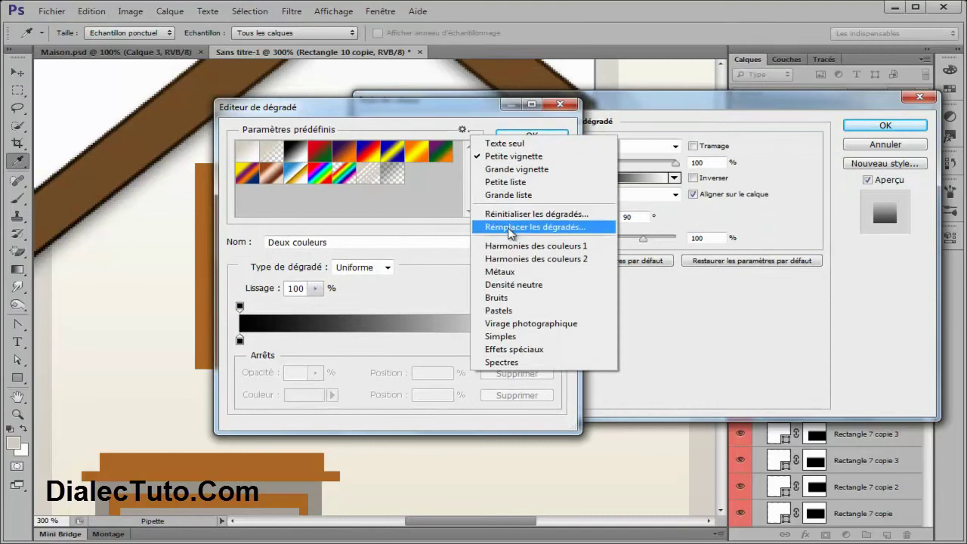
pyautogui.click(411, 275)
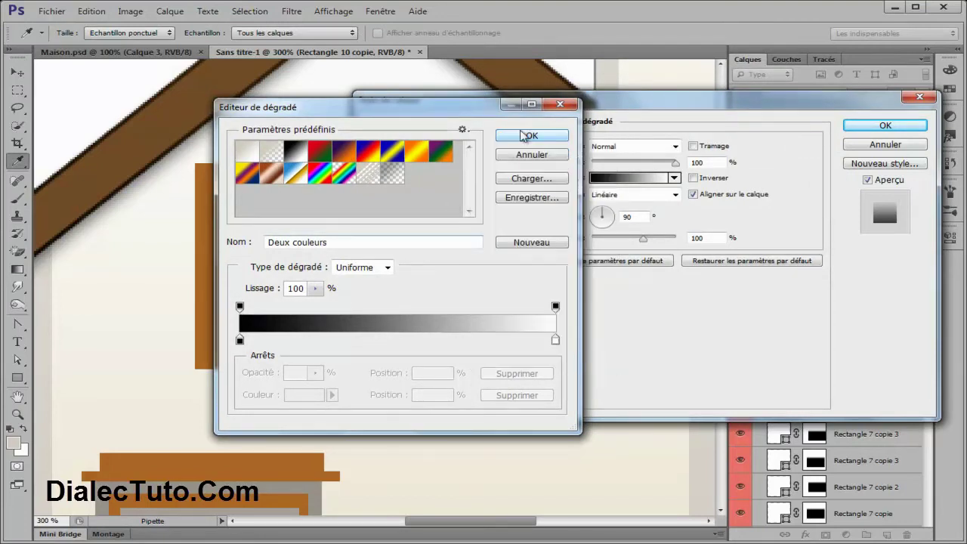
pyautogui.click(561, 105)
# Reset the gradient presets to defaults and apply the 90° black-to-white overlay
pyautogui.moveTo(616, 99); pyautogui.dragTo(445, 73)
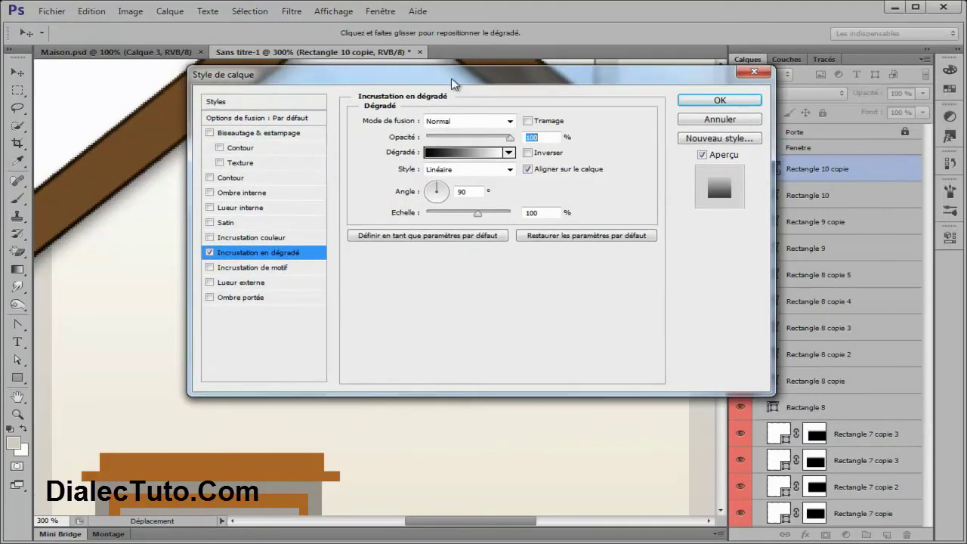
pyautogui.click(503, 152)
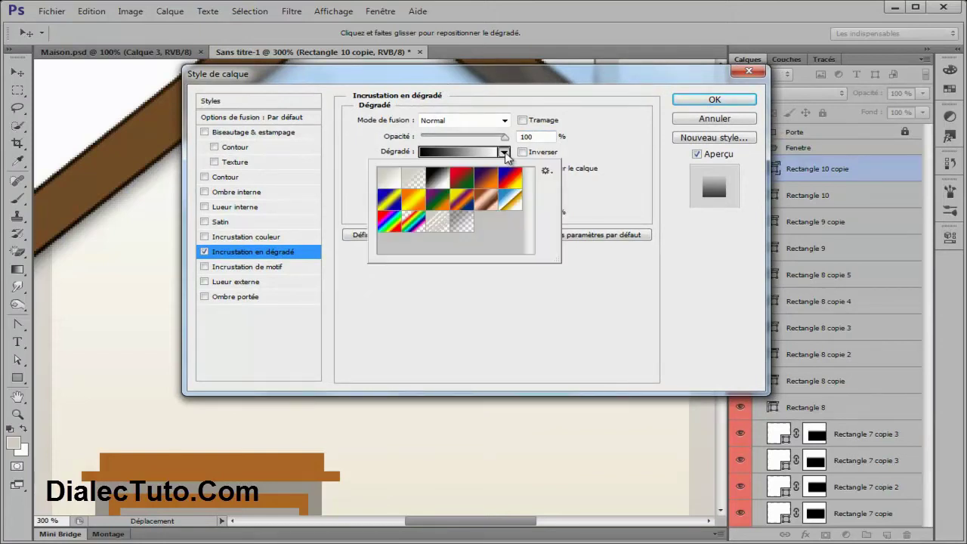
pyautogui.click(504, 153)
pyautogui.click(546, 170)
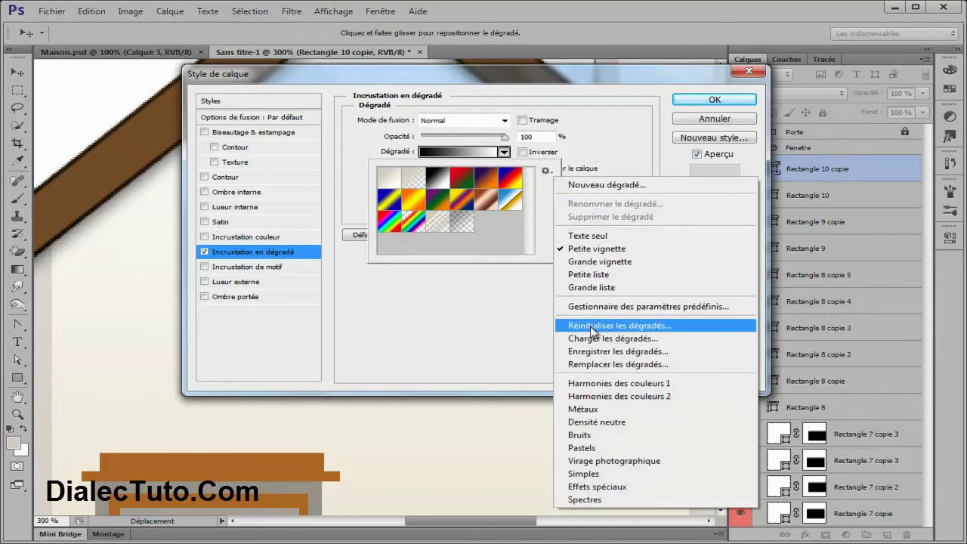
pyautogui.click(593, 325)
pyautogui.click(384, 218)
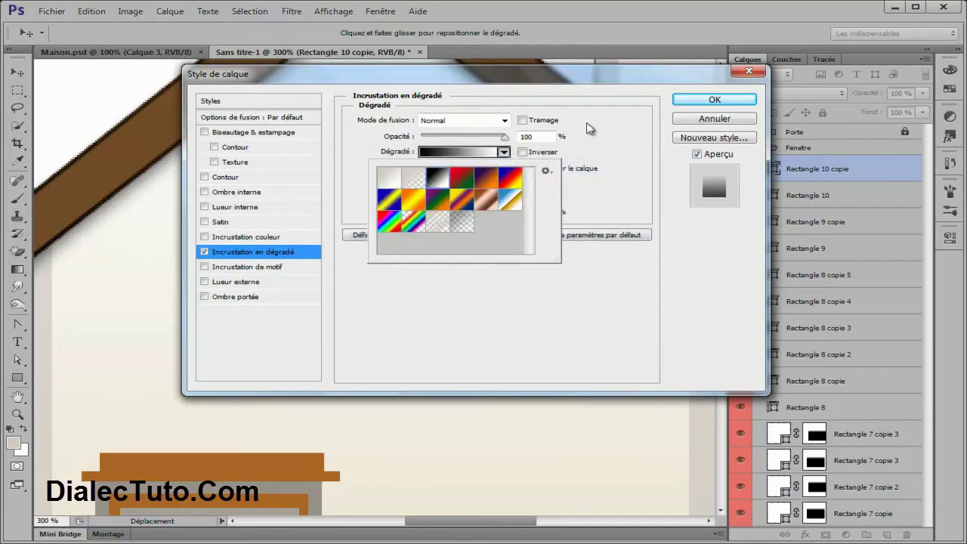
pyautogui.click(614, 88)
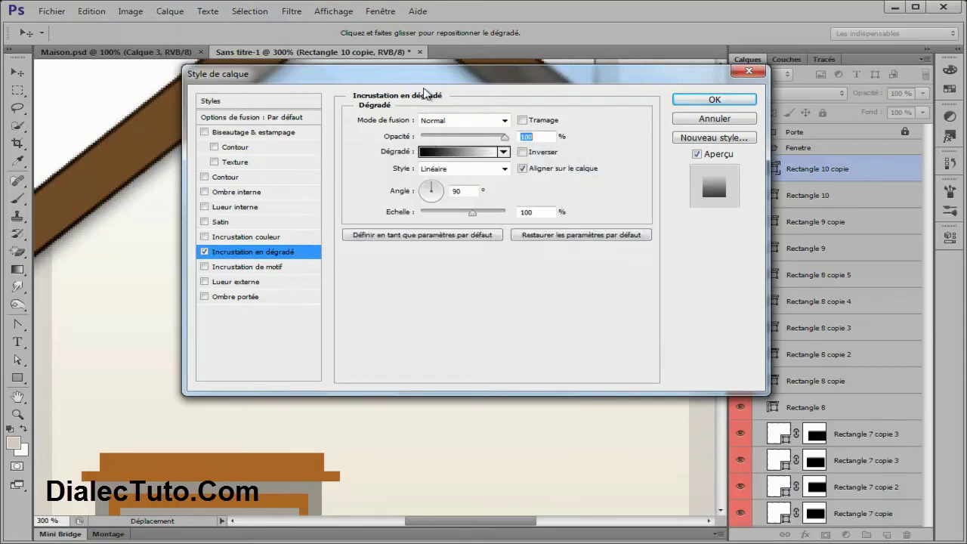
pyautogui.moveTo(426, 78); pyautogui.dragTo(630, 71)
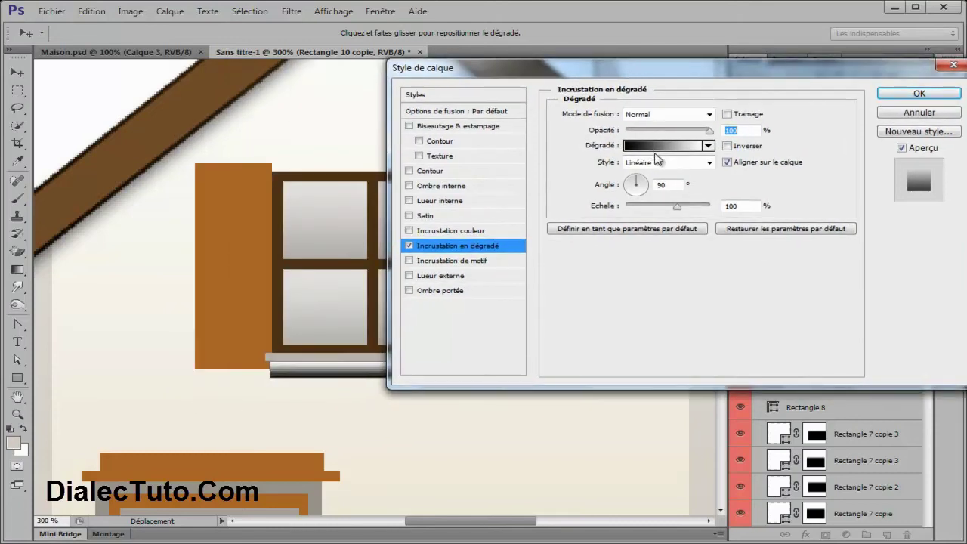
pyautogui.click(919, 94)
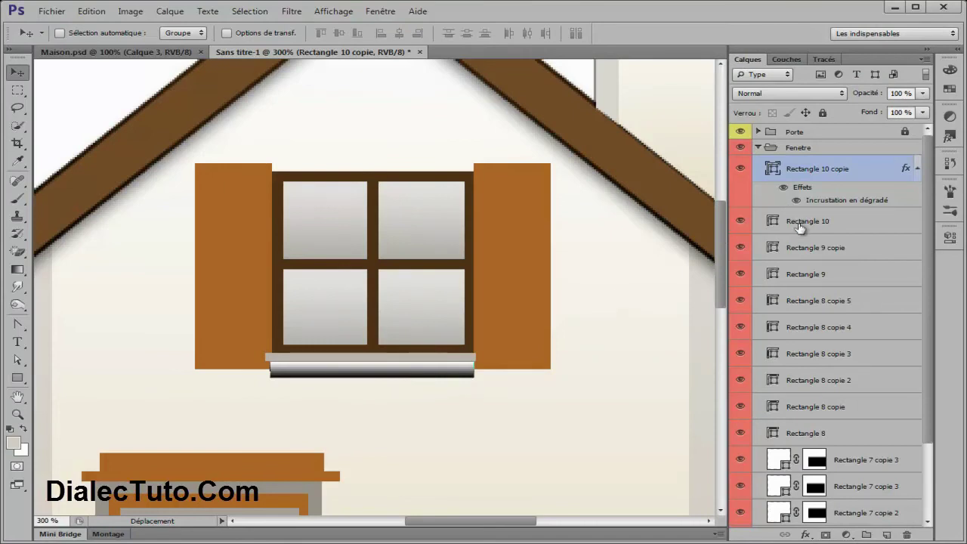
pyautogui.click(802, 227)
# Add a gradient overlay to the upper sill strip, Rectangle 10
pyautogui.click(740, 221)
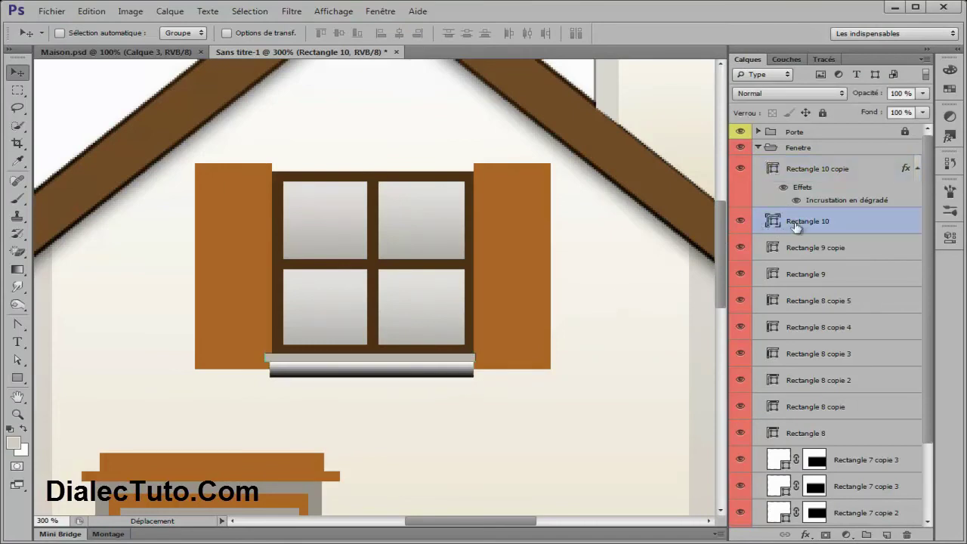
pyautogui.doubleClick(879, 228)
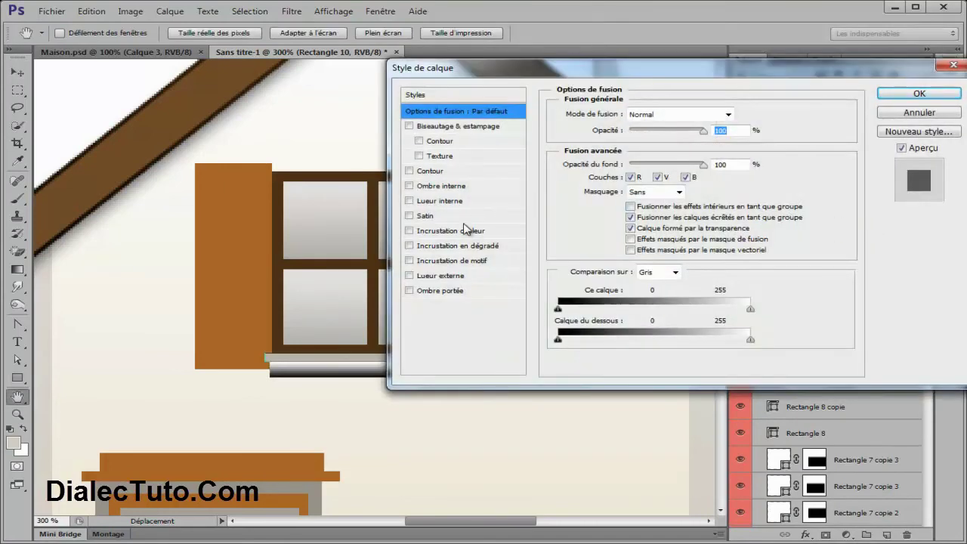
pyautogui.click(458, 247)
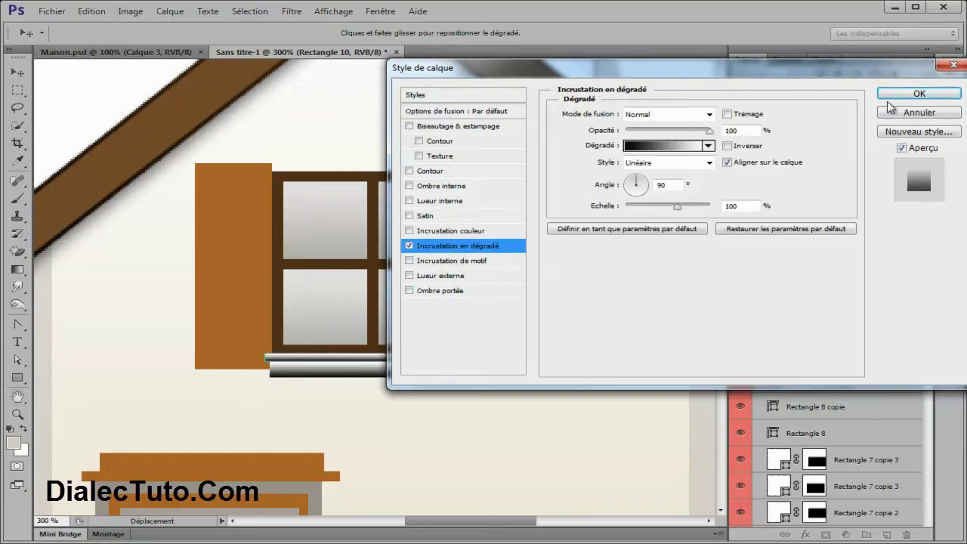
pyautogui.click(895, 96)
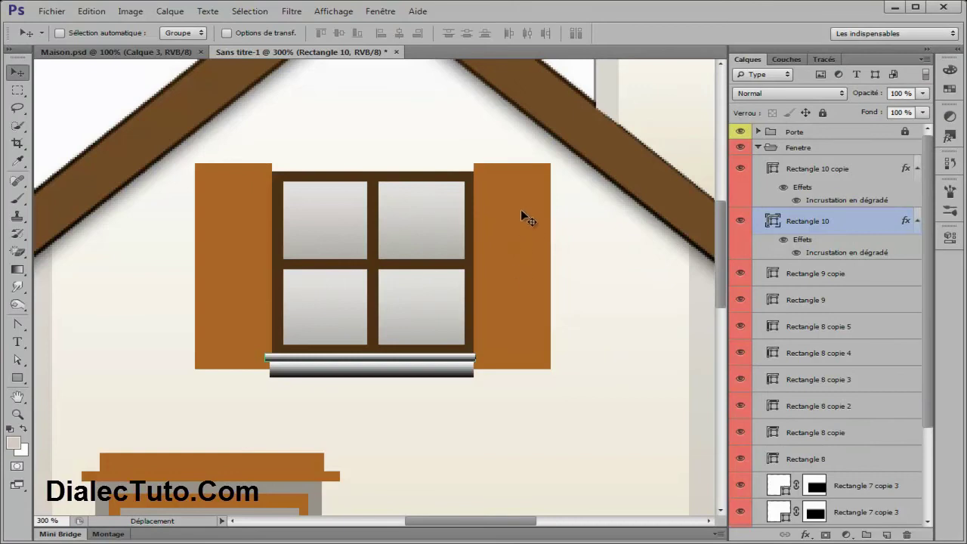
# Compare with the Maison.psd reference, then select the left shutter layer, Rectangle 9 copie
pyautogui.click(166, 52)
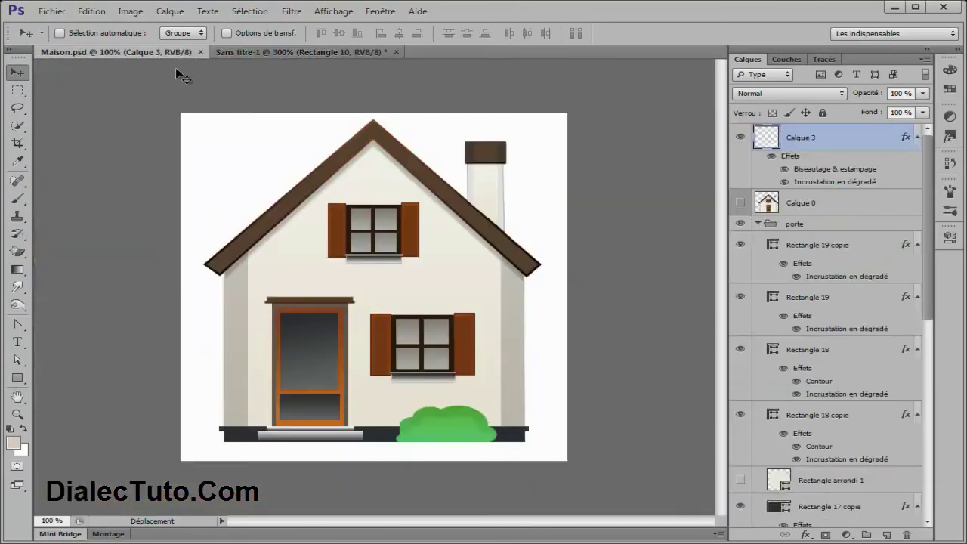
pyautogui.click(283, 52)
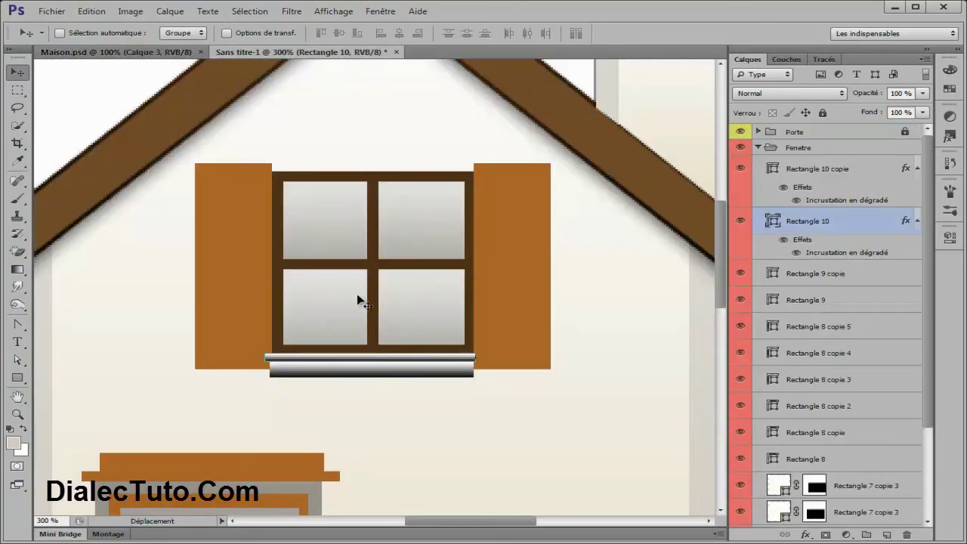
pyautogui.rightClick(505, 220)
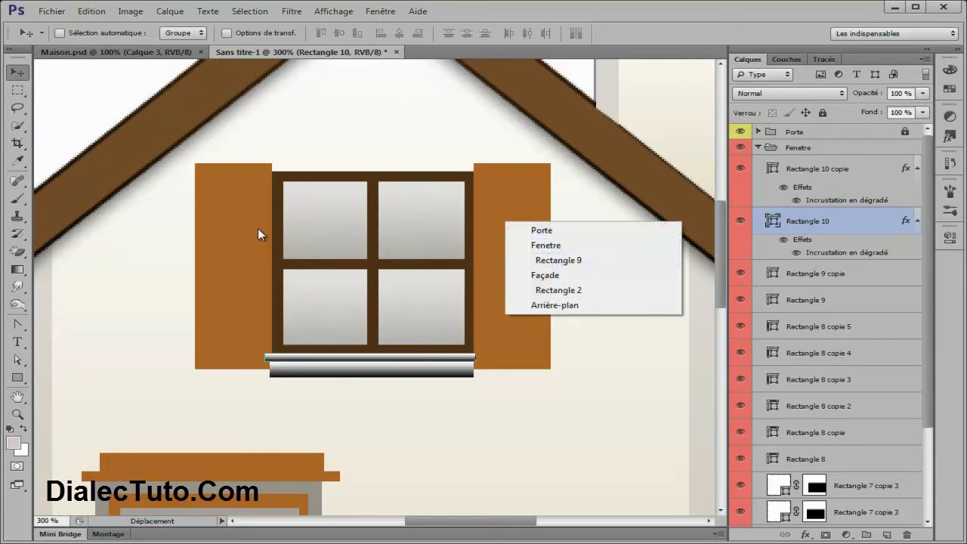
pyautogui.rightClick(223, 226)
pyautogui.click(265, 270)
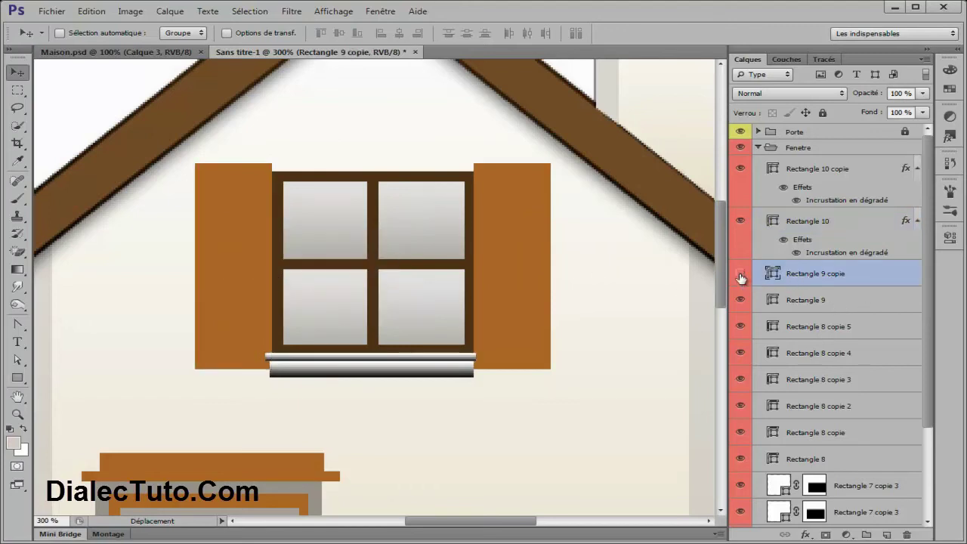
# Give Rectangle 9 copie an inner shadow: 74% opacity, 0 px distance, about 21% choke, 5 px size
pyautogui.doubleClick(874, 278)
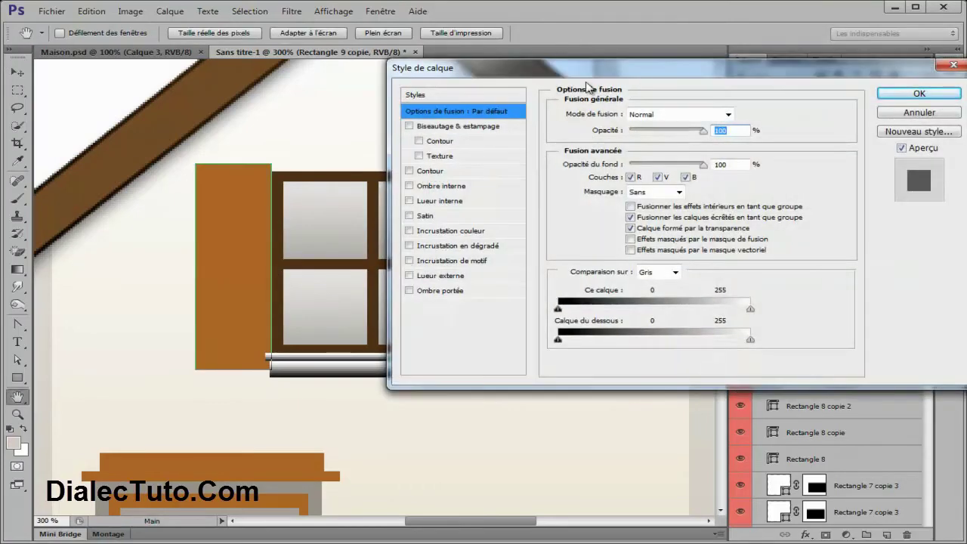
pyautogui.moveTo(594, 76); pyautogui.dragTo(505, 132)
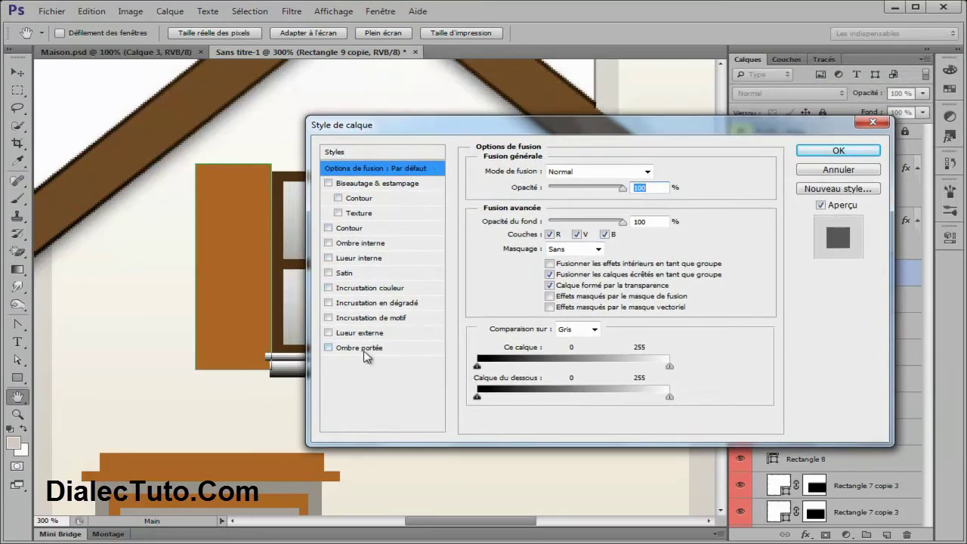
pyautogui.click(369, 244)
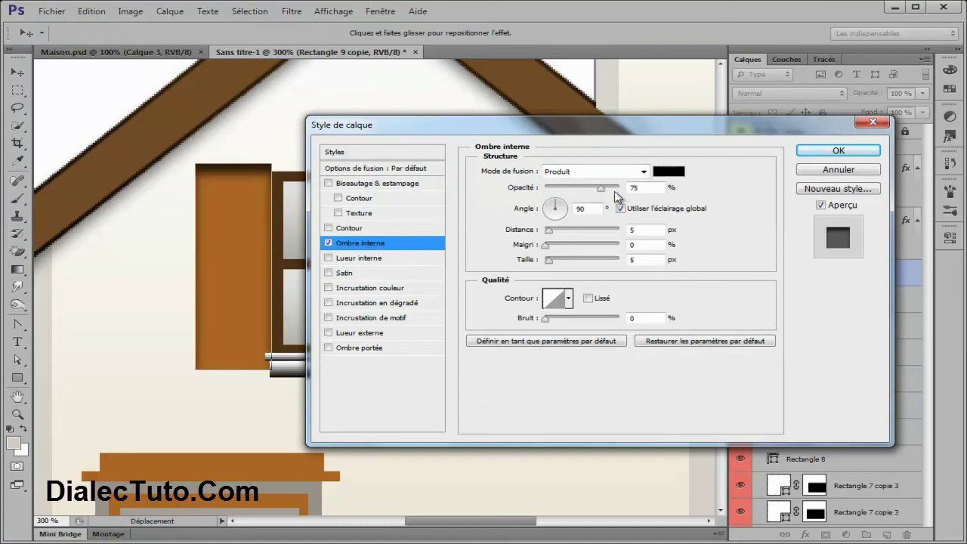
pyautogui.moveTo(608, 191); pyautogui.dragTo(601, 198)
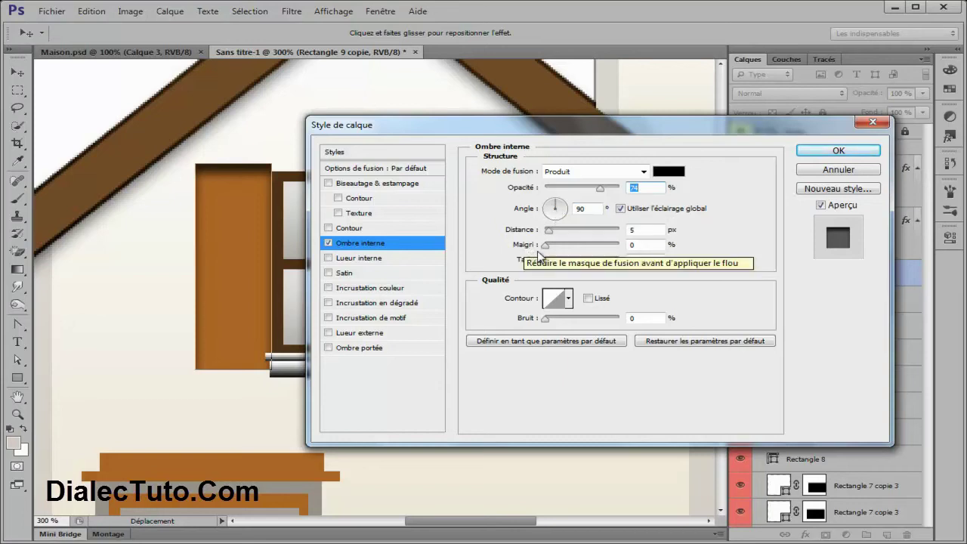
pyautogui.moveTo(550, 233); pyautogui.dragTo(551, 266)
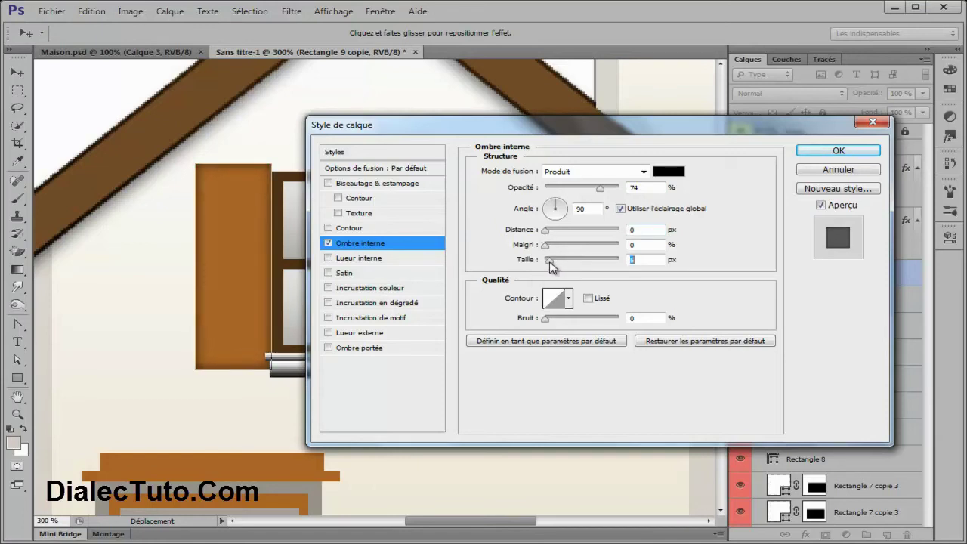
pyautogui.moveTo(545, 245); pyautogui.dragTo(560, 248)
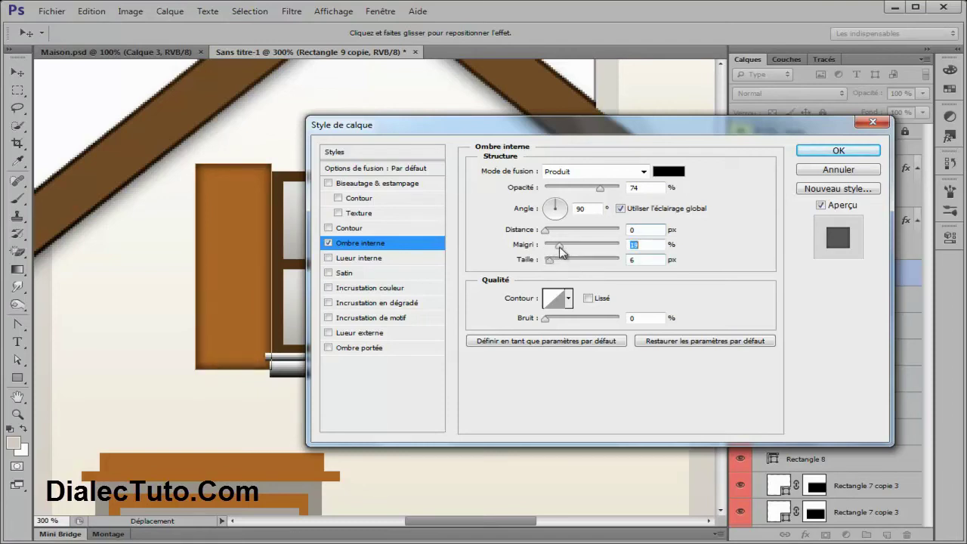
pyautogui.doubleClick(650, 259)
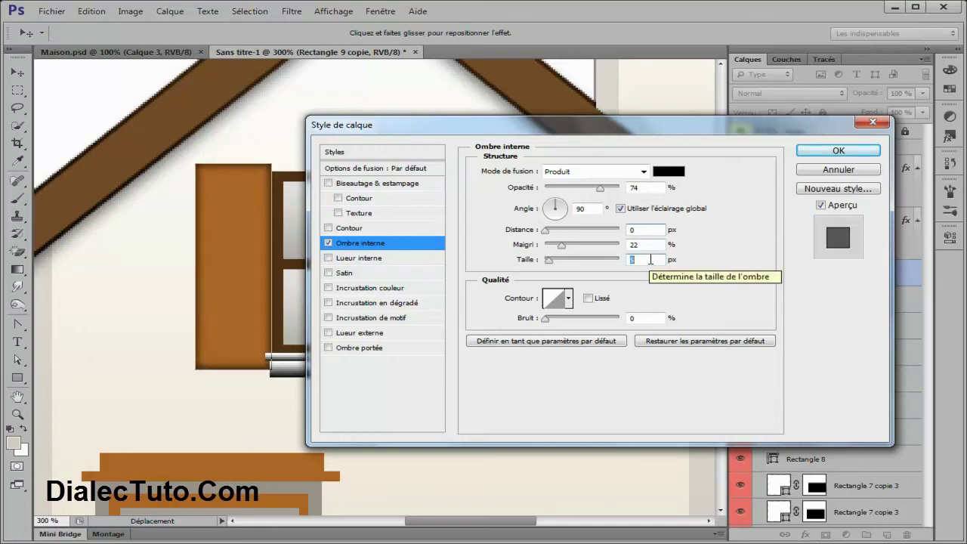
pyautogui.click(647, 245)
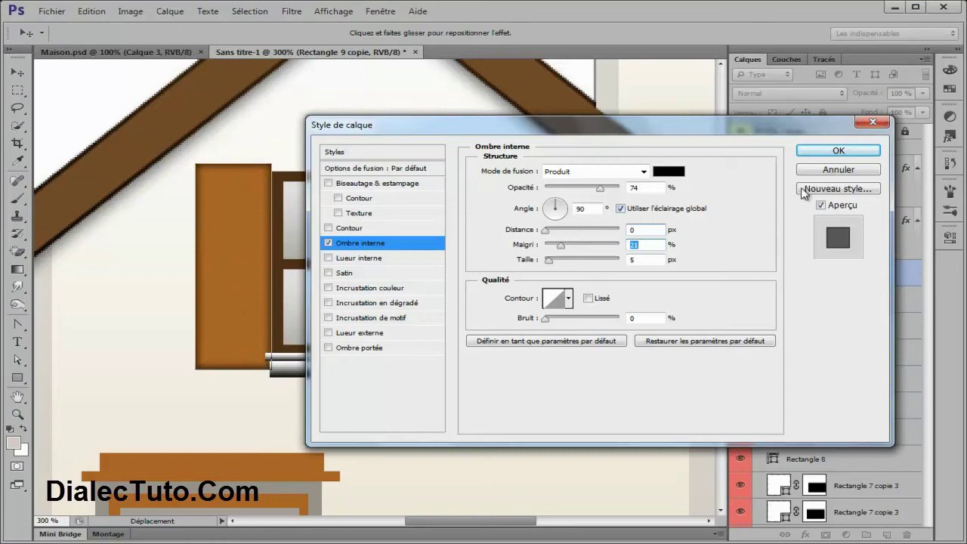
# Add an inner bevel to Rectangle 9 copie with 52% depth, 52% highlight opacity and 0% shadow opacity
pyautogui.click(393, 186)
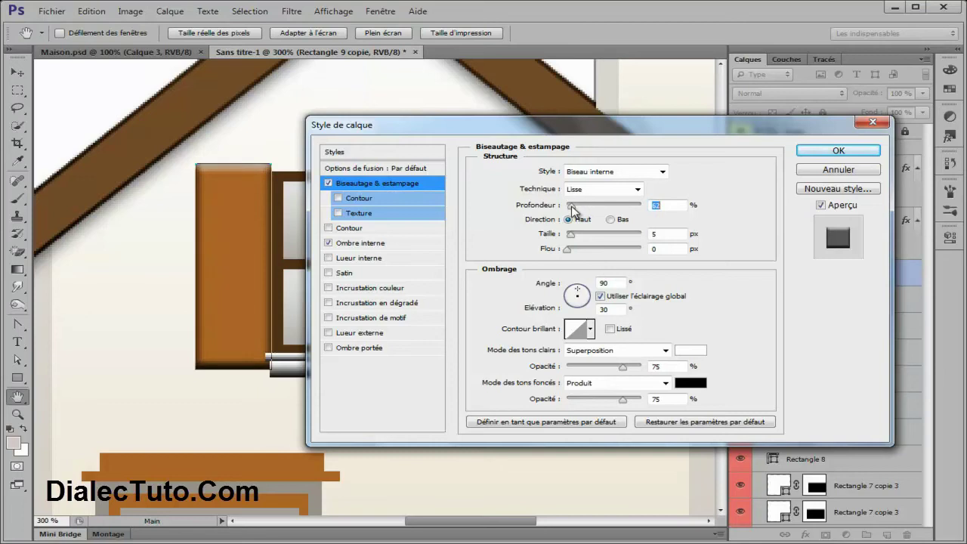
pyautogui.moveTo(576, 211); pyautogui.dragTo(569, 205)
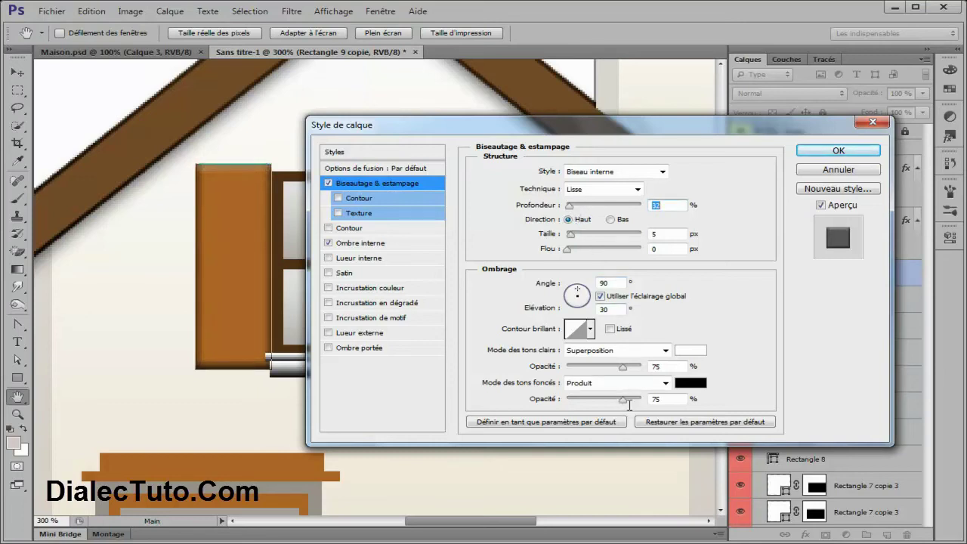
pyautogui.moveTo(621, 399); pyautogui.dragTo(575, 403)
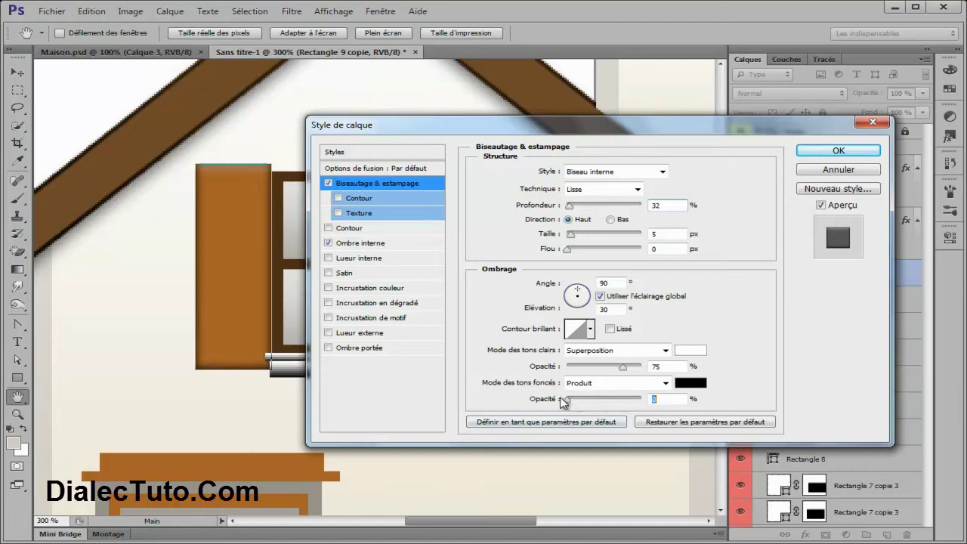
pyautogui.moveTo(623, 367); pyautogui.dragTo(604, 369)
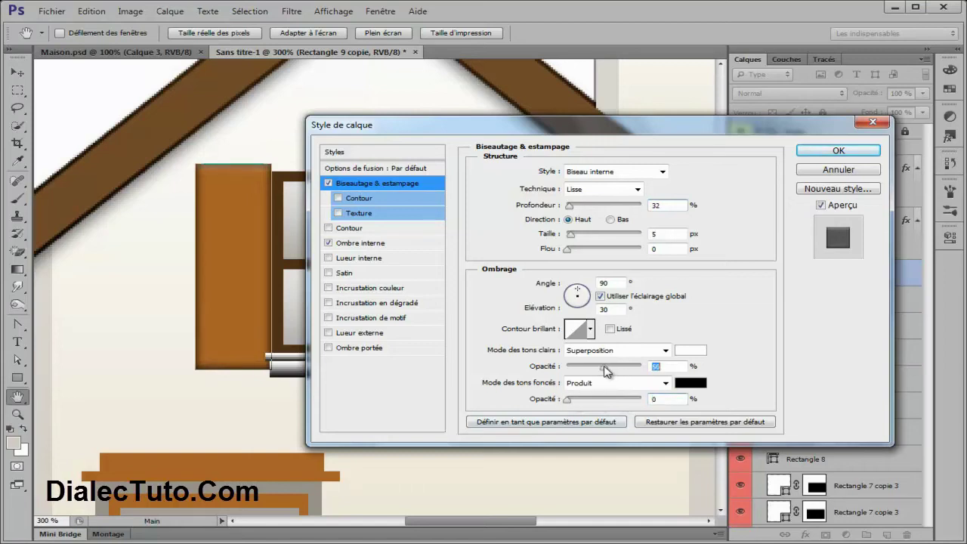
pyautogui.click(572, 209)
pyautogui.moveTo(572, 206); pyautogui.dragTo(569, 205)
pyautogui.click(569, 250)
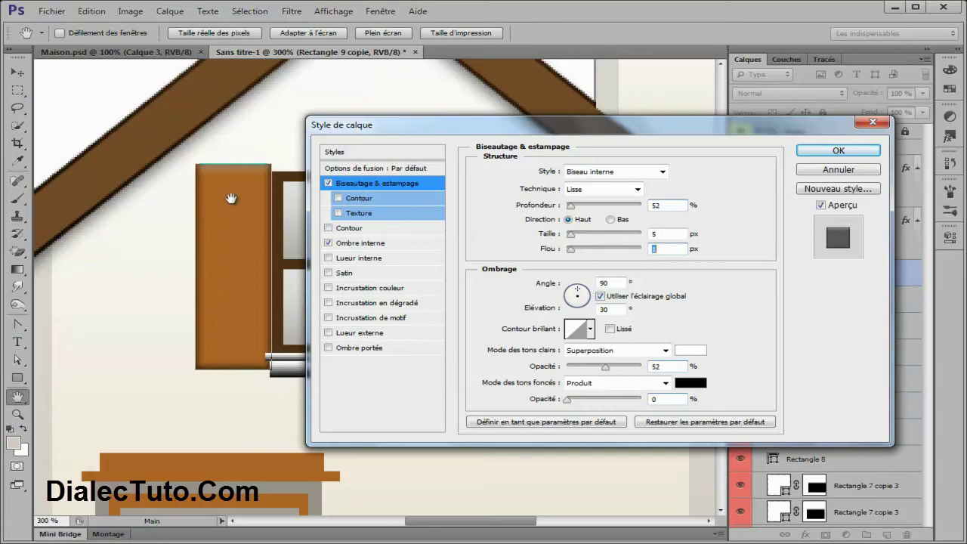
pyautogui.click(838, 152)
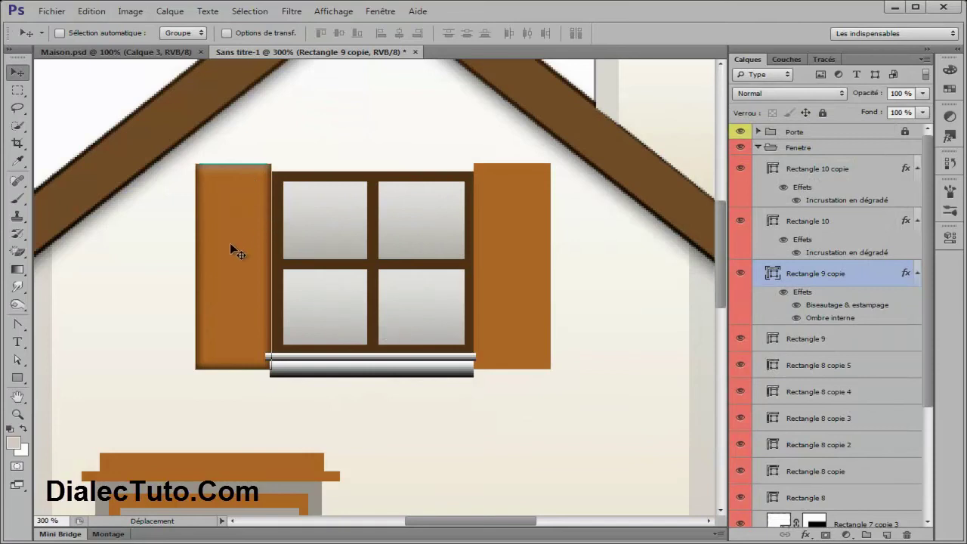
# Copy the layer style of Rectangle 9 copie and paste it onto the right shutter, Rectangle 9
pyautogui.click(740, 274)
pyautogui.click(740, 220)
pyautogui.click(786, 339)
pyautogui.click(740, 339)
pyautogui.click(821, 278)
pyautogui.rightClick(811, 275)
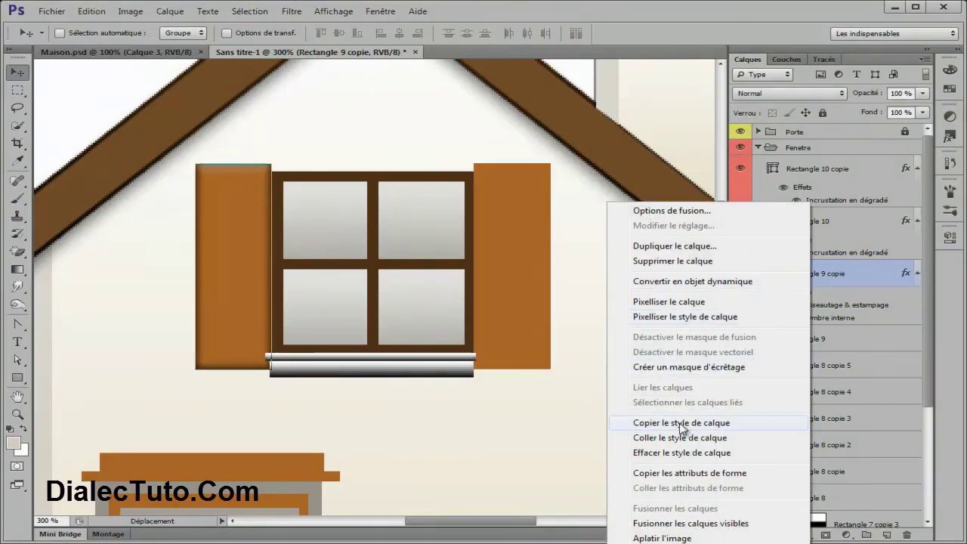
pyautogui.click(684, 424)
pyautogui.click(851, 340)
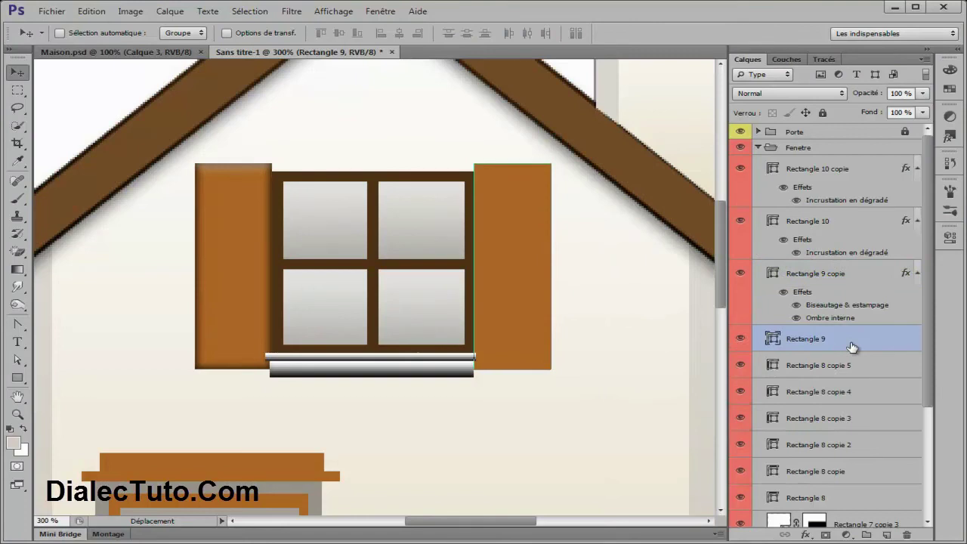
pyautogui.rightClick(850, 342)
pyautogui.click(714, 437)
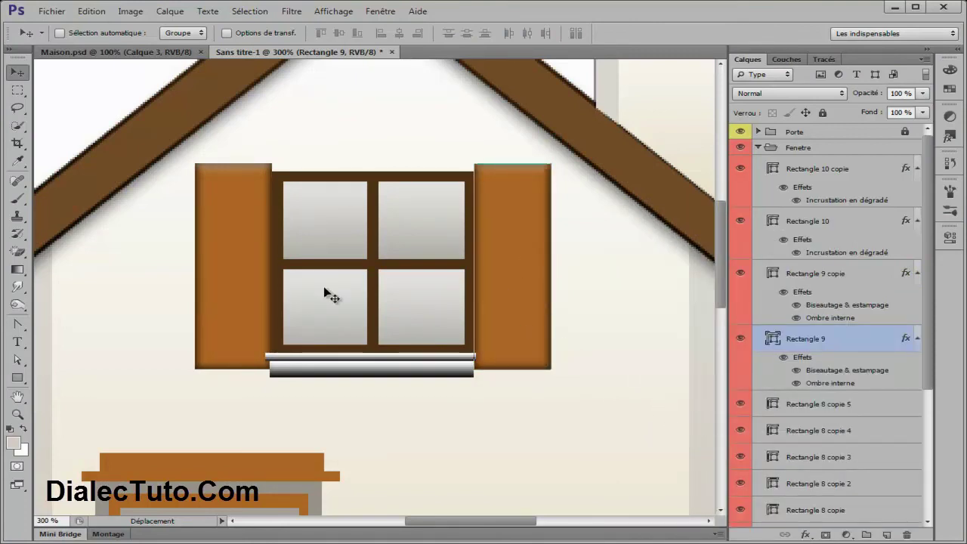
# Check the Maison.psd reference, then select the top layer in the window group
pyautogui.click(126, 51)
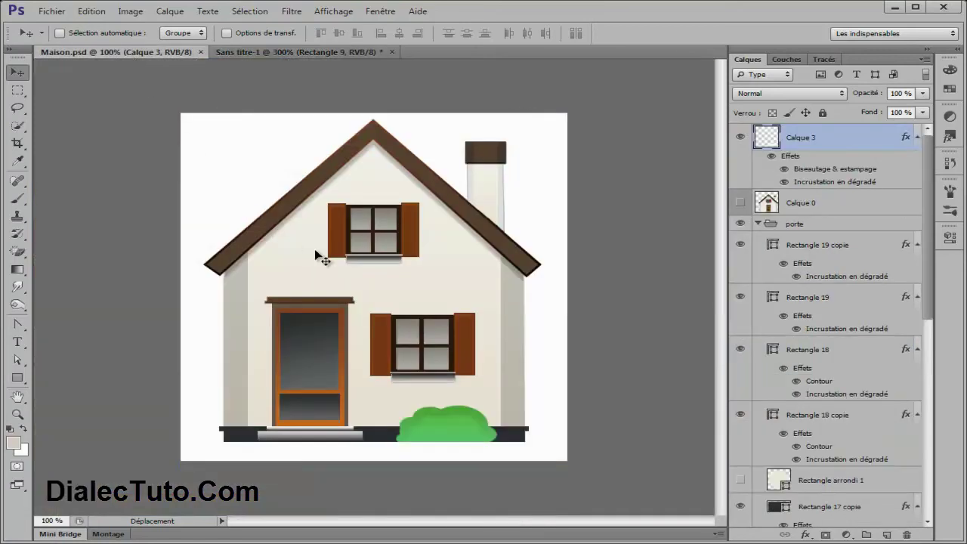
pyautogui.scroll(1, 332, 229)
pyautogui.scroll(1, 333, 231)
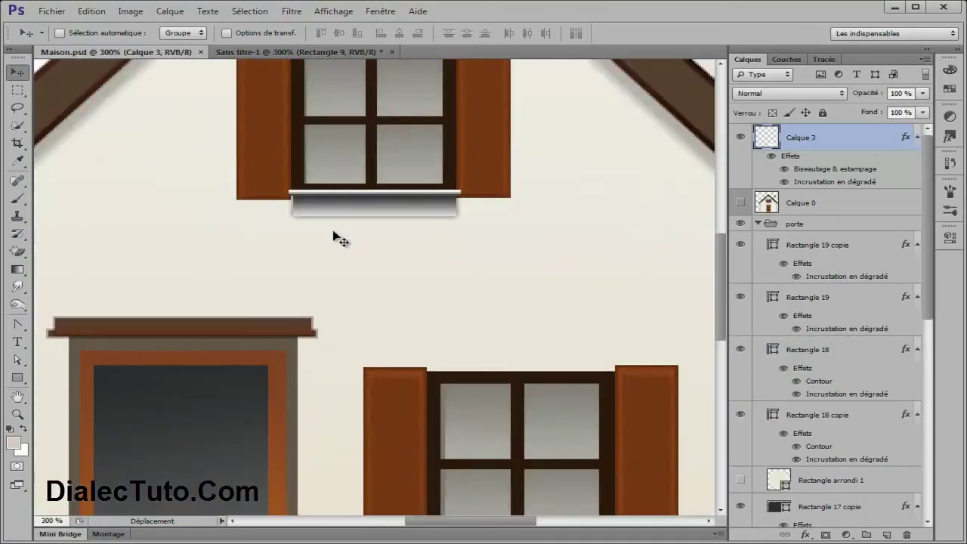
pyautogui.scroll(1, 333, 230)
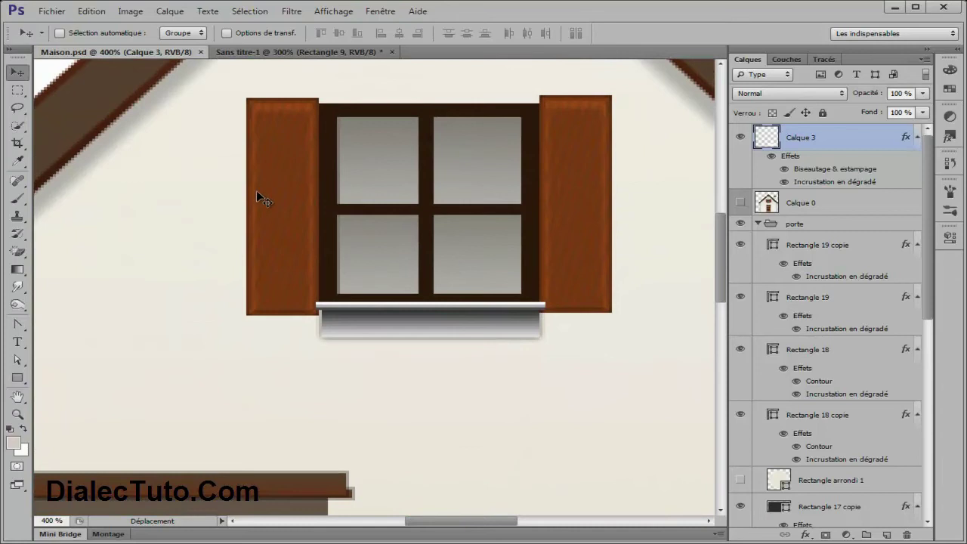
pyautogui.click(332, 53)
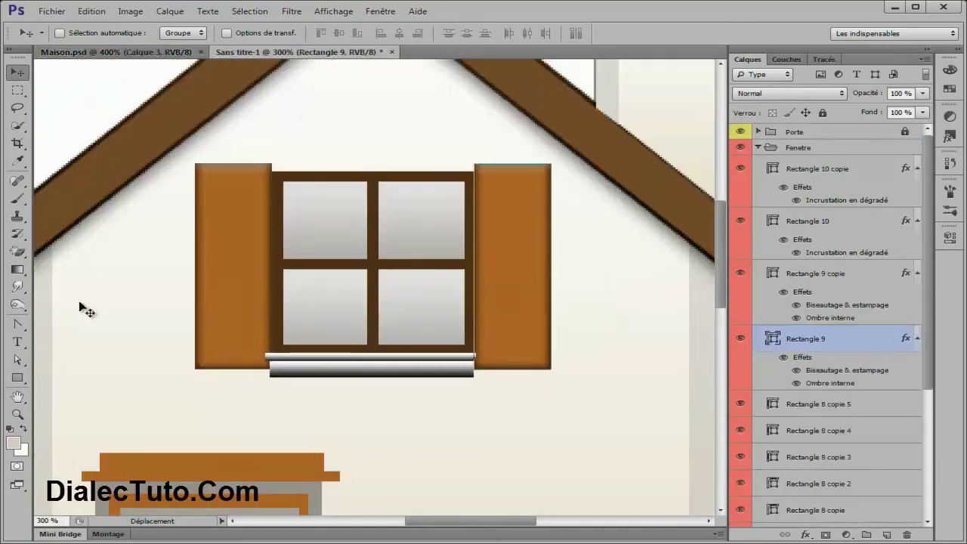
pyautogui.click(825, 172)
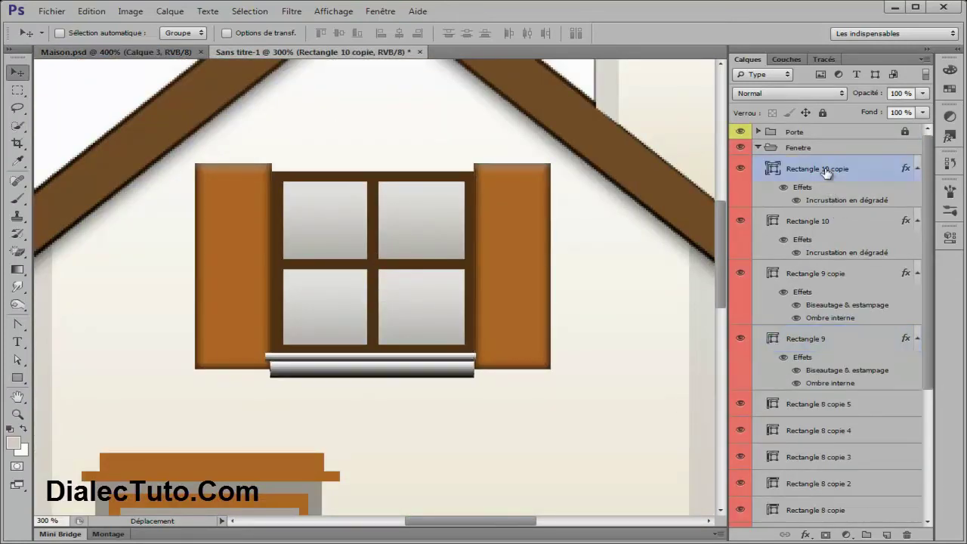
# Load the full Toutes shape set for the Custom Shape tool
pyautogui.click(17, 378)
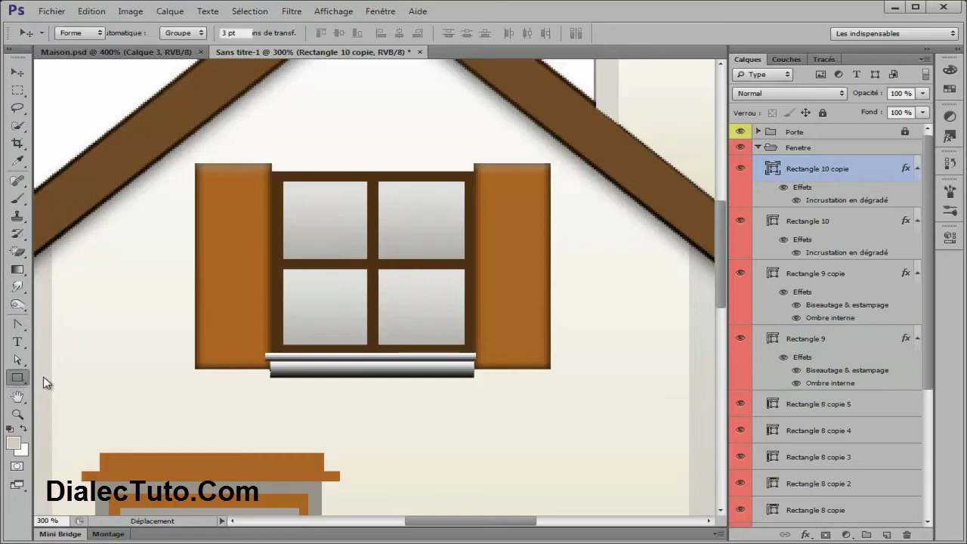
pyautogui.click(86, 440)
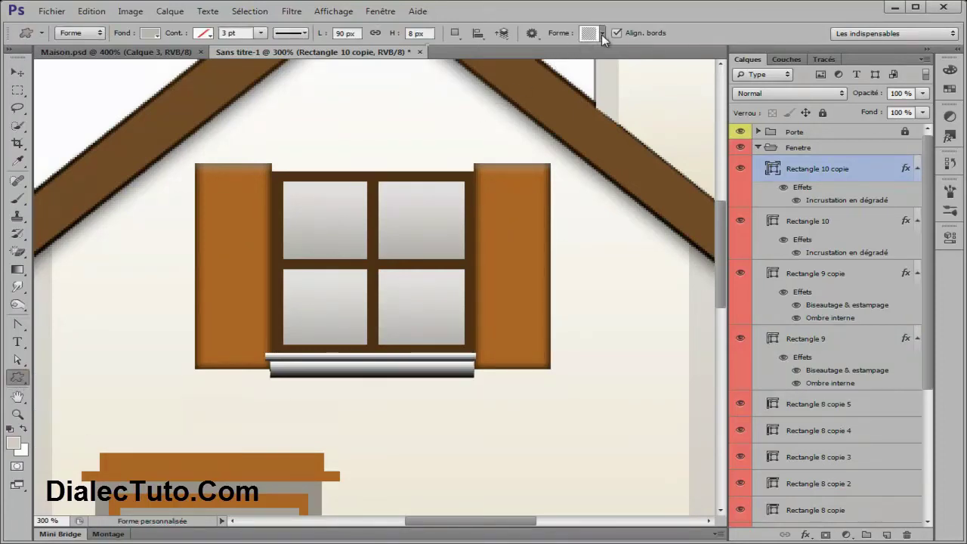
pyautogui.click(602, 33)
pyautogui.moveTo(728, 242); pyautogui.dragTo(726, 104)
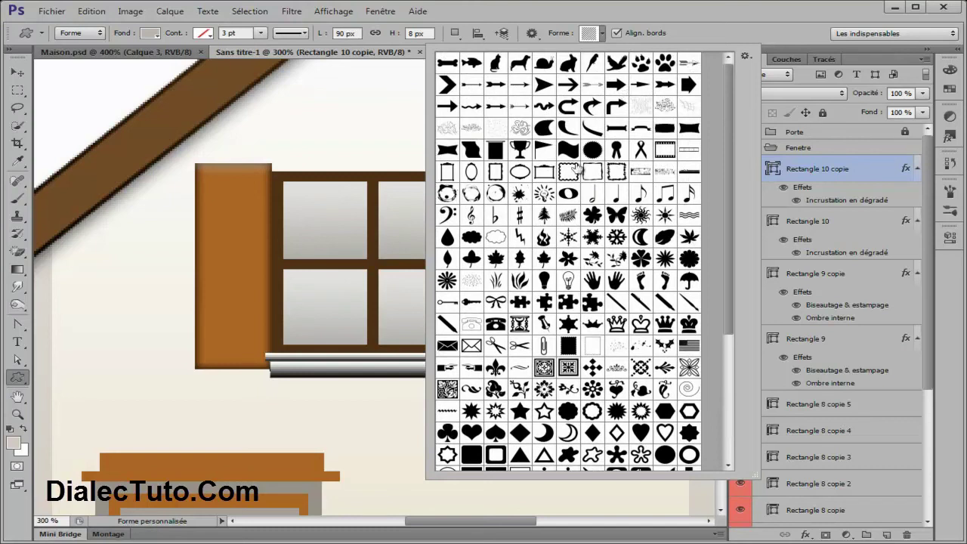
pyautogui.click(746, 59)
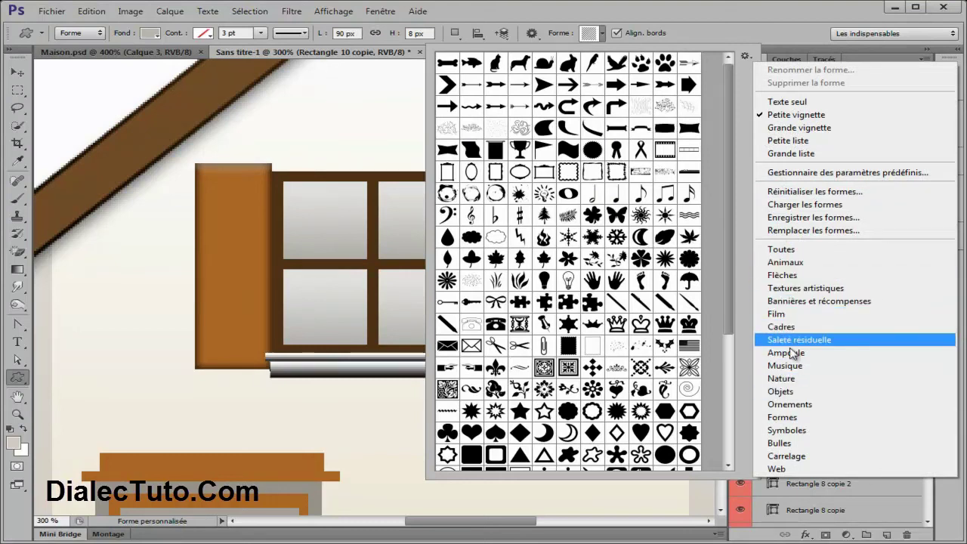
pyautogui.click(794, 249)
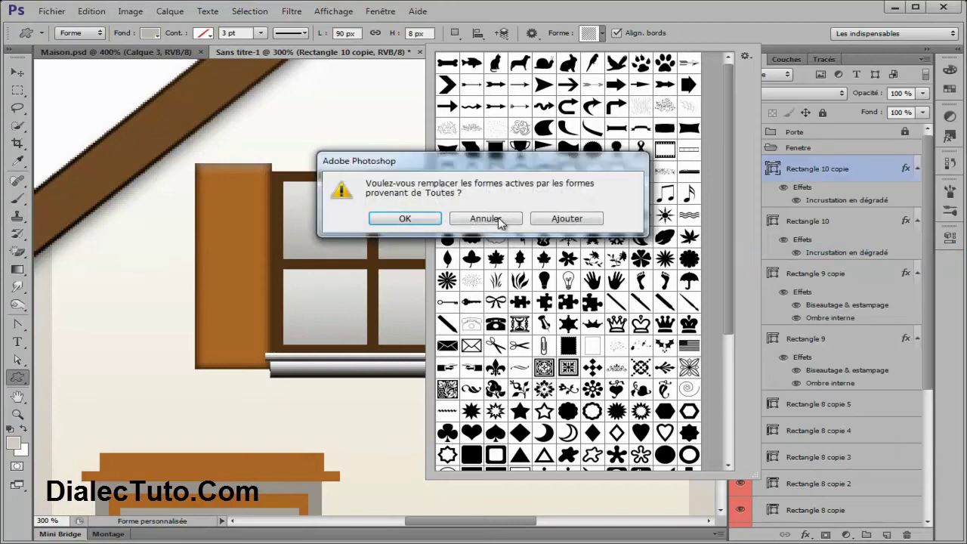
pyautogui.click(486, 218)
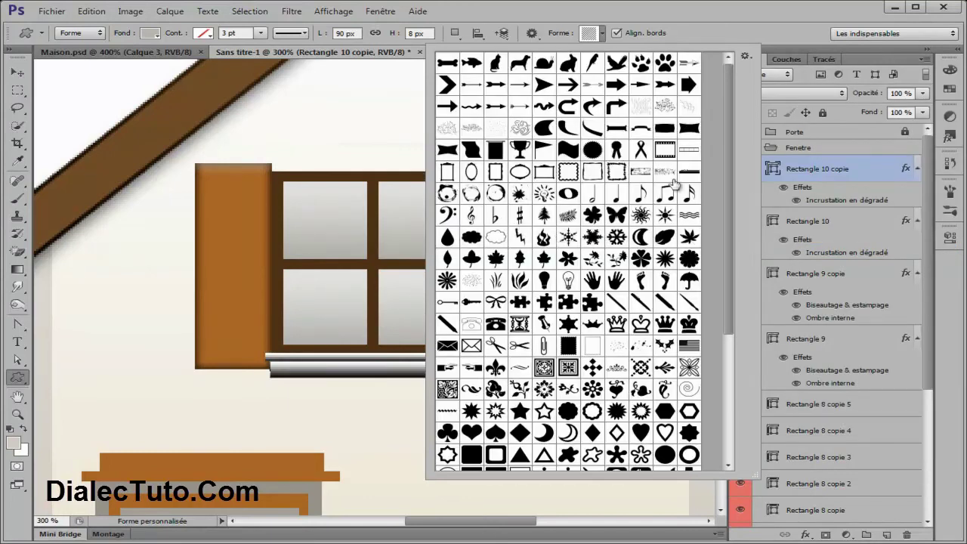
pyautogui.moveTo(730, 93); pyautogui.dragTo(721, 238)
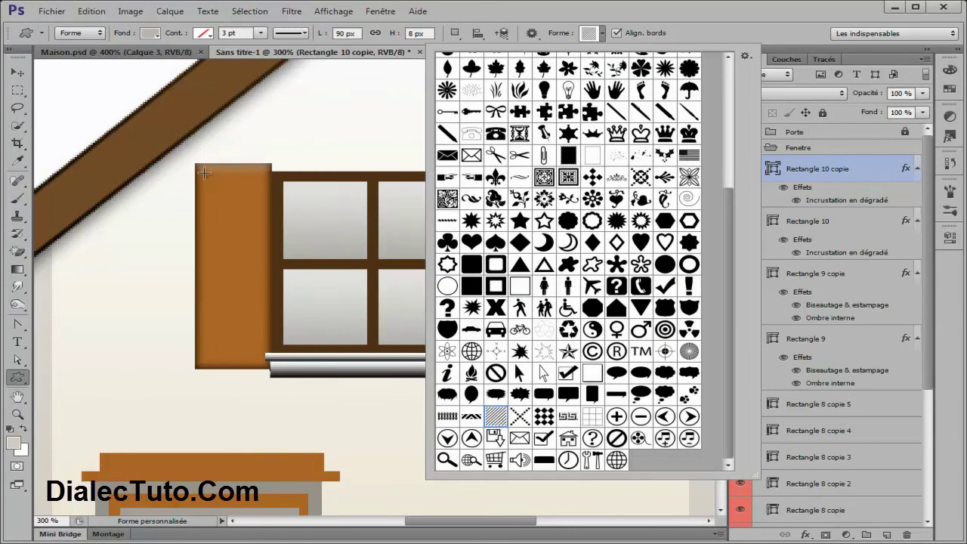
# Draw the diagonal hatch shape over the left shutter, filled #e8bf98 at 18% opacity
pyautogui.moveTo(202, 173); pyautogui.dragTo(263, 307)
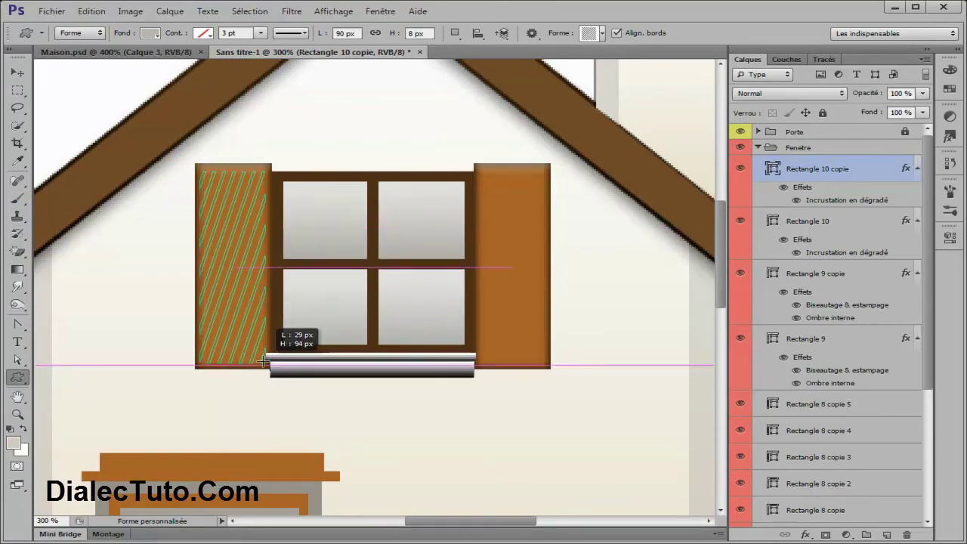
pyautogui.moveTo(262, 308); pyautogui.dragTo(266, 364)
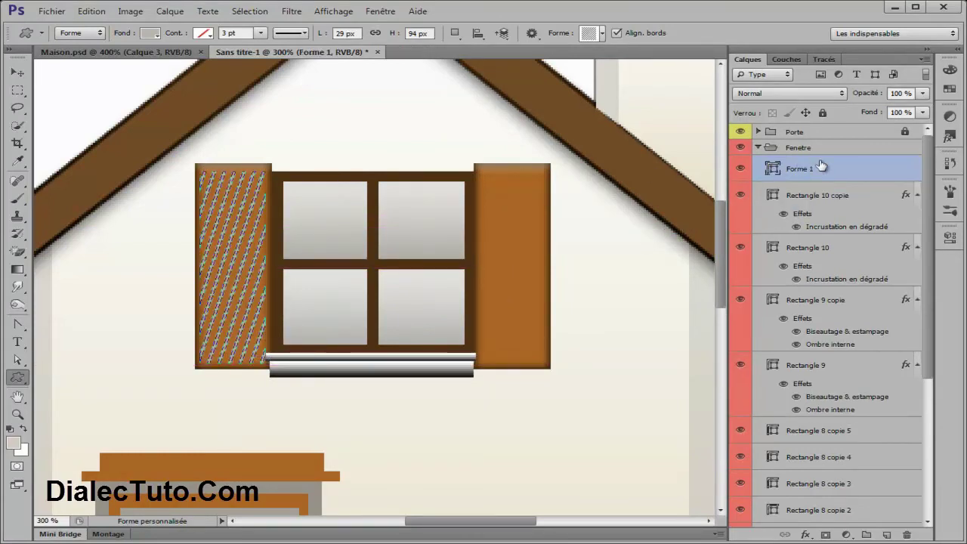
pyautogui.moveTo(930, 338); pyautogui.dragTo(916, 476)
pyautogui.click(862, 520)
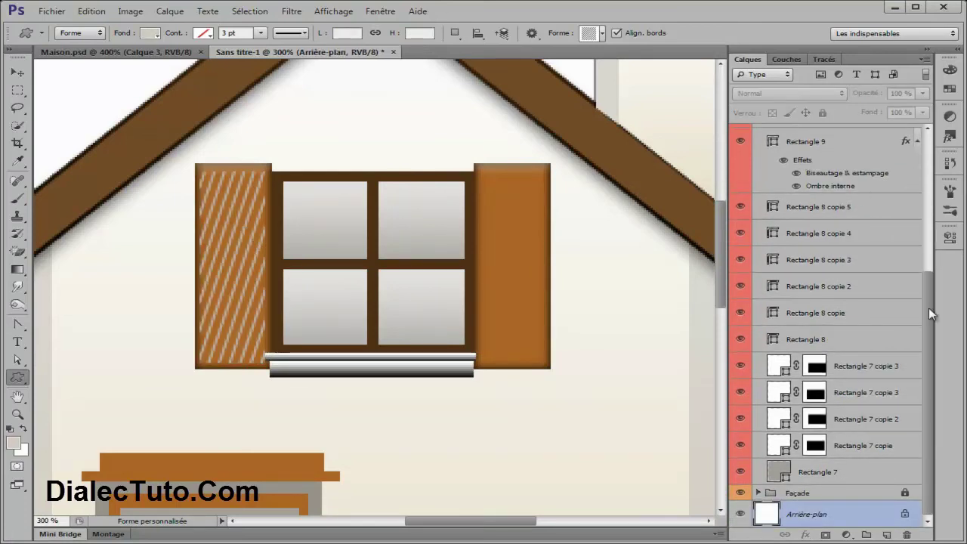
pyautogui.moveTo(929, 308); pyautogui.dragTo(937, 160)
pyautogui.doubleClick(773, 169)
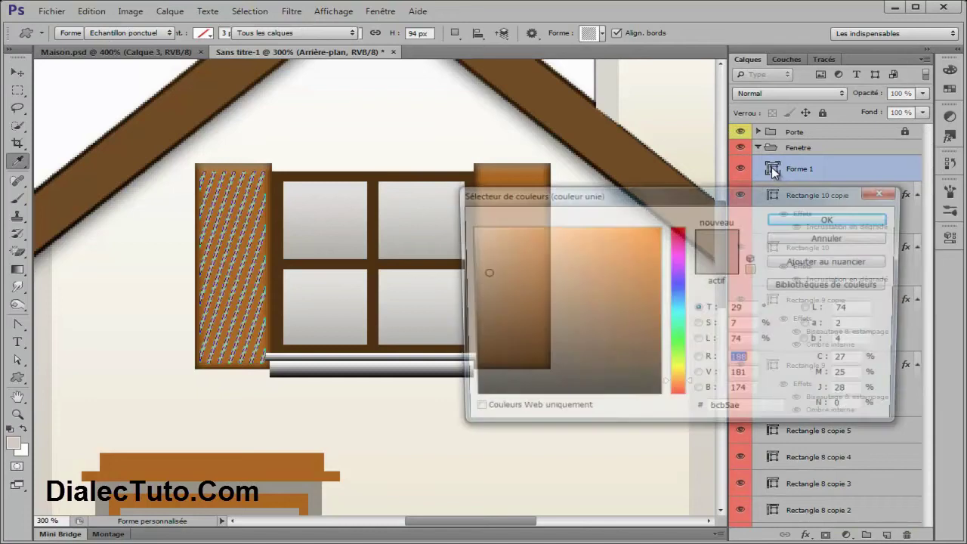
pyautogui.write('e8bf98')
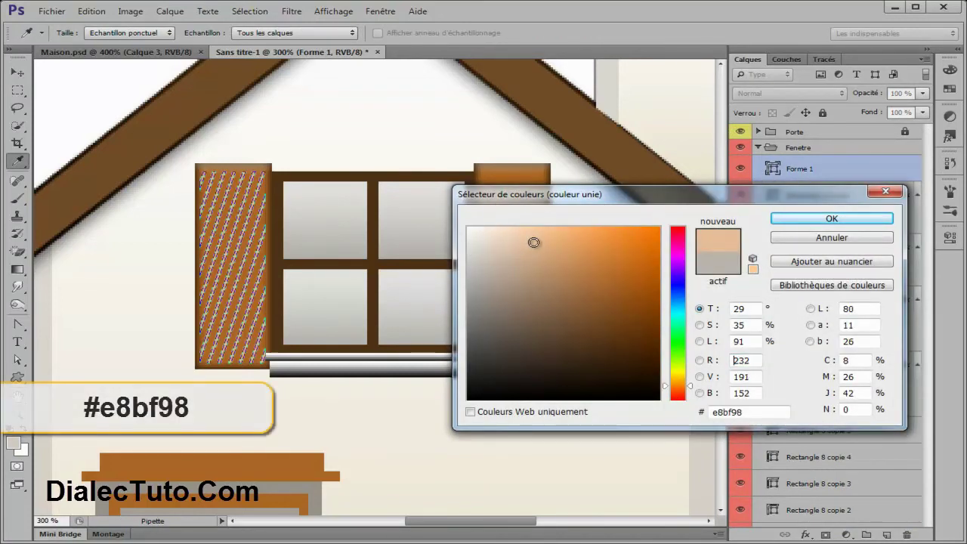
pyautogui.click(829, 220)
pyautogui.moveTo(867, 93); pyautogui.dragTo(819, 96)
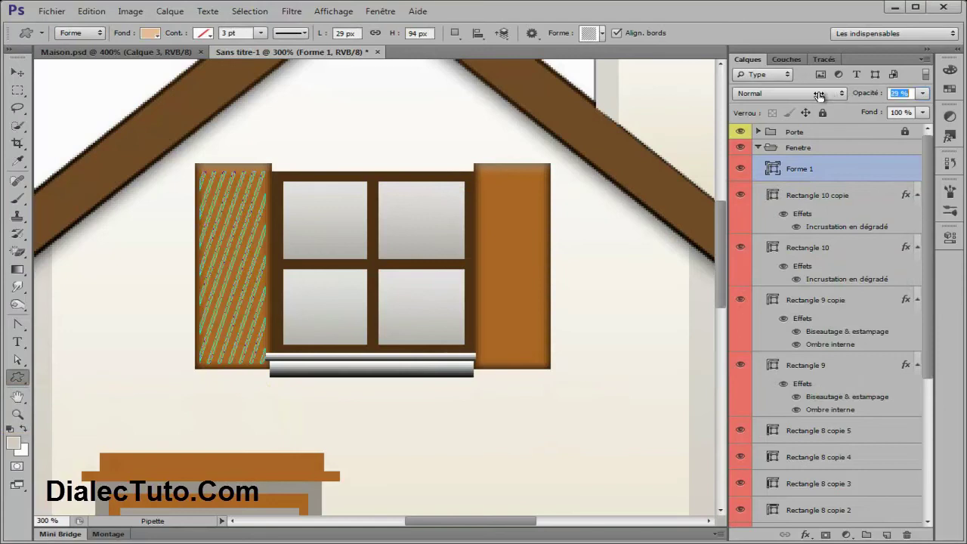
# Duplicate the Forme 1 hatching onto the right shutter as Forme 1 copie
pyautogui.press('v')
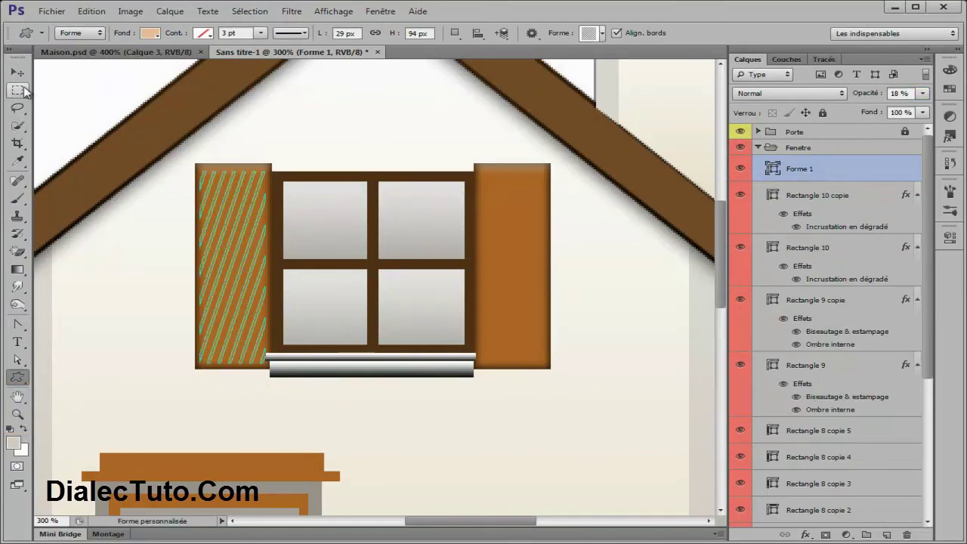
pyautogui.click(833, 198)
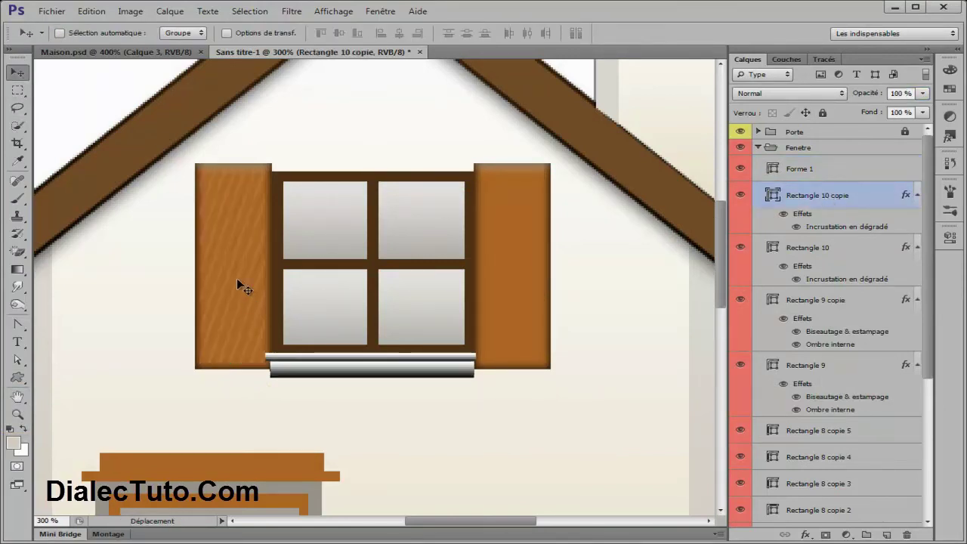
pyautogui.click(815, 174)
pyautogui.moveTo(248, 259); pyautogui.dragTo(529, 254)
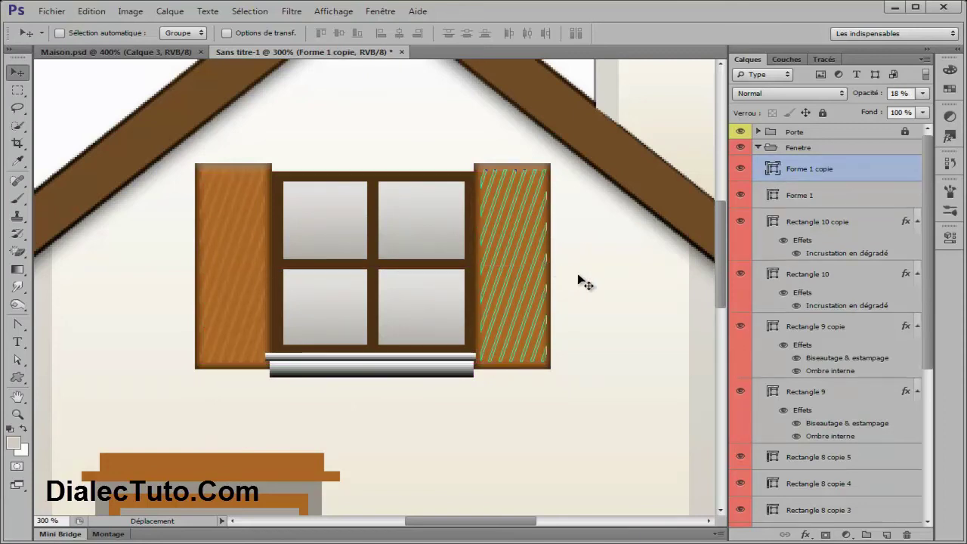
pyautogui.click(793, 196)
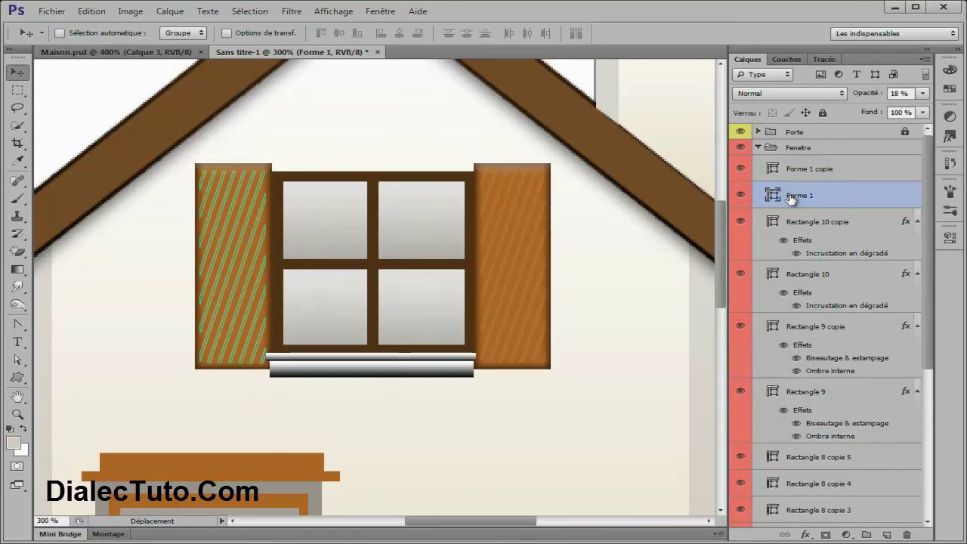
pyautogui.click(822, 149)
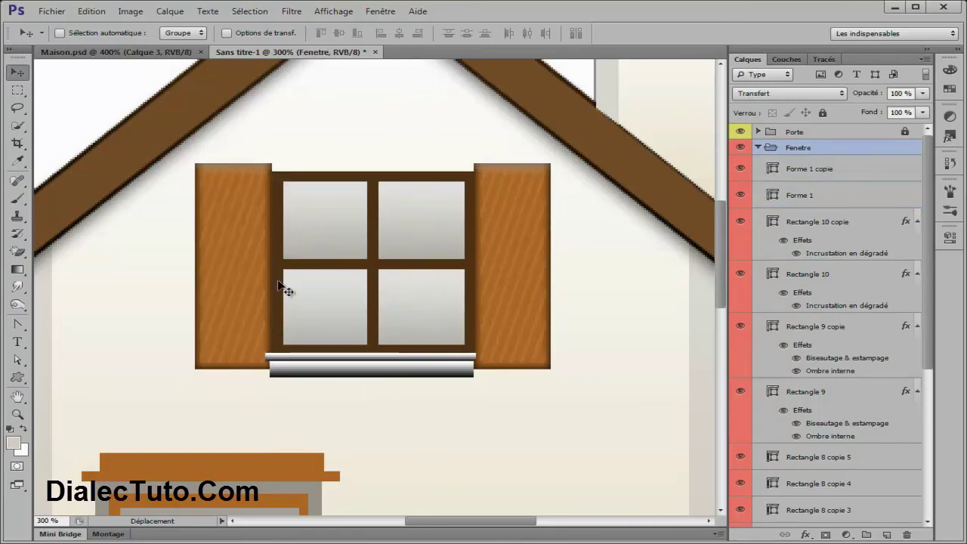
# Collapse and lock the Fenetre group, then unlock and expand the Porte group
pyautogui.hotkey('ctrl', '-')
pyautogui.hotkey('ctrl', '-')
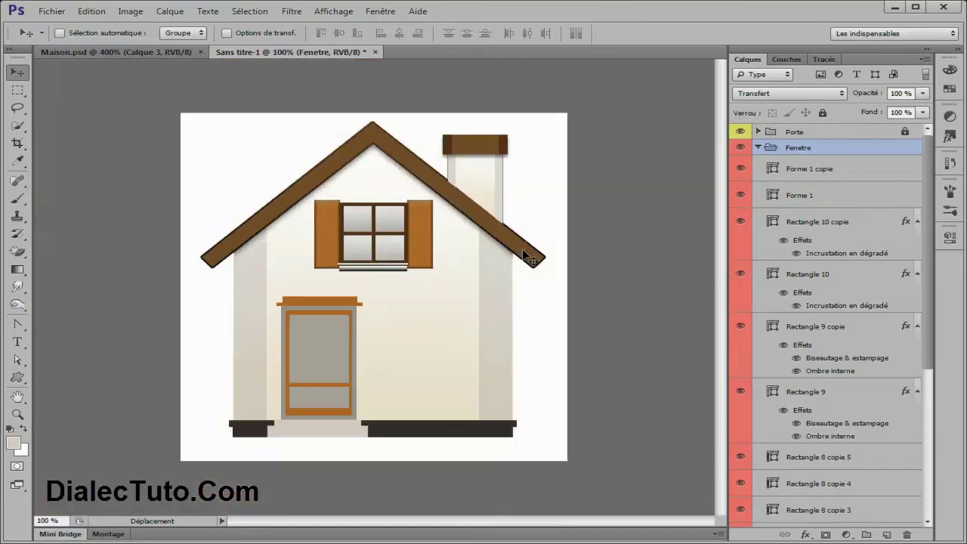
pyautogui.click(757, 148)
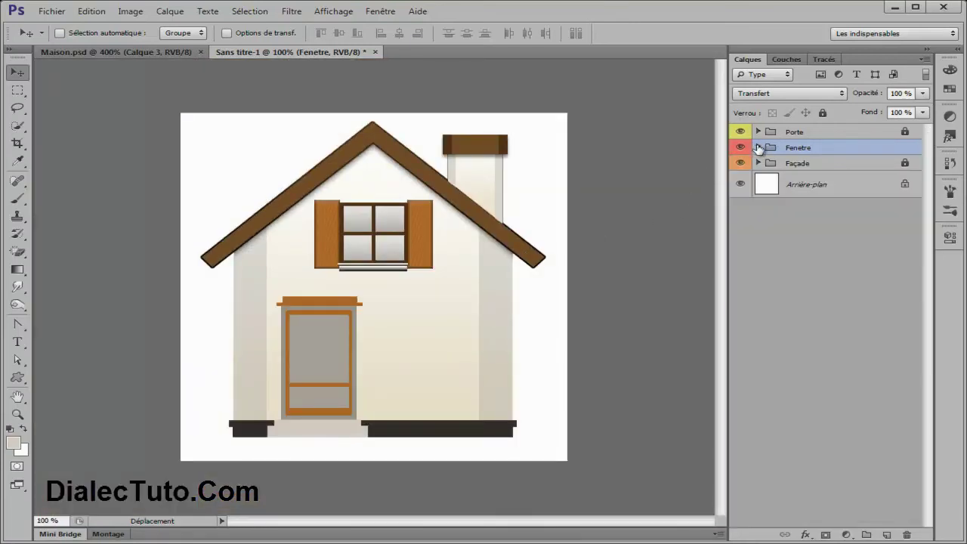
pyautogui.click(823, 114)
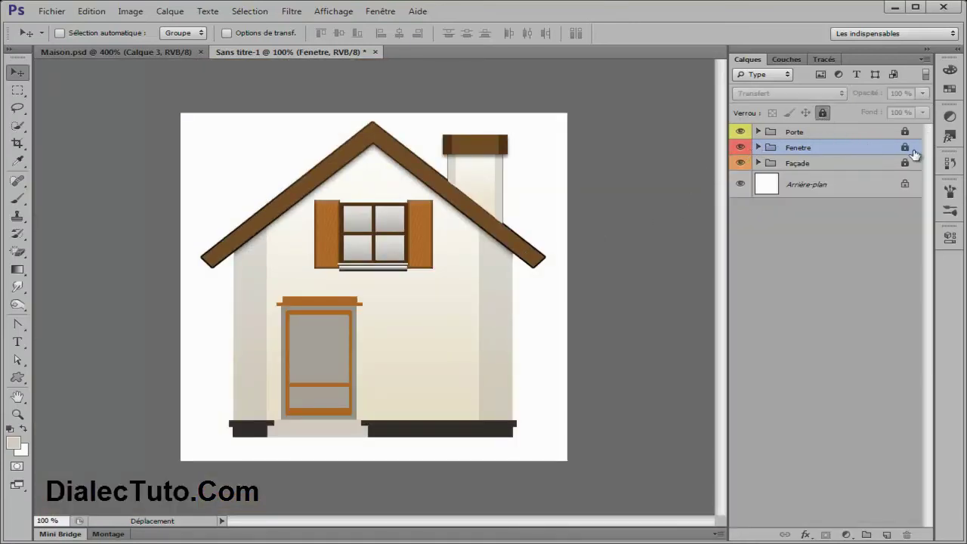
pyautogui.click(836, 133)
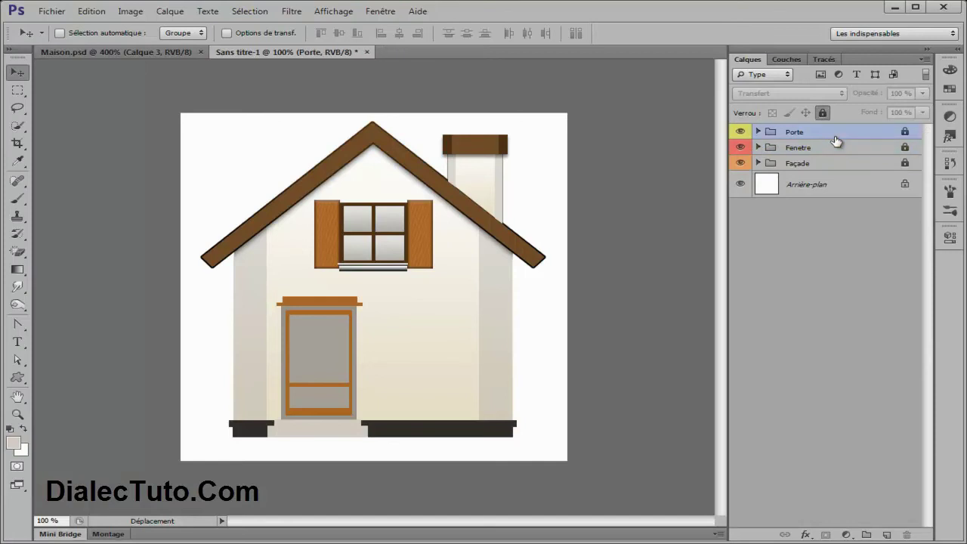
pyautogui.click(822, 115)
pyautogui.click(759, 132)
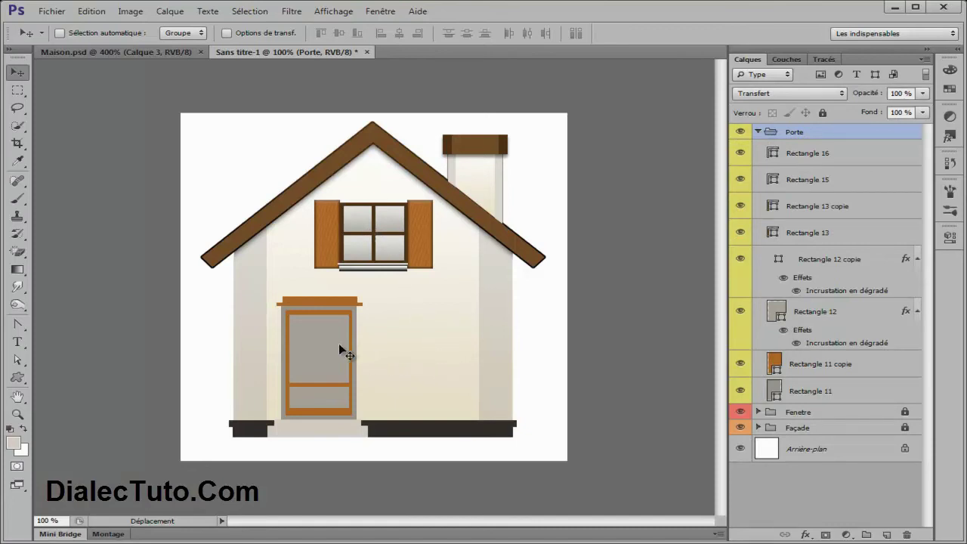
# Add a gradient overlay to the upper door step, Rectangle 16
pyautogui.rightClick(309, 425)
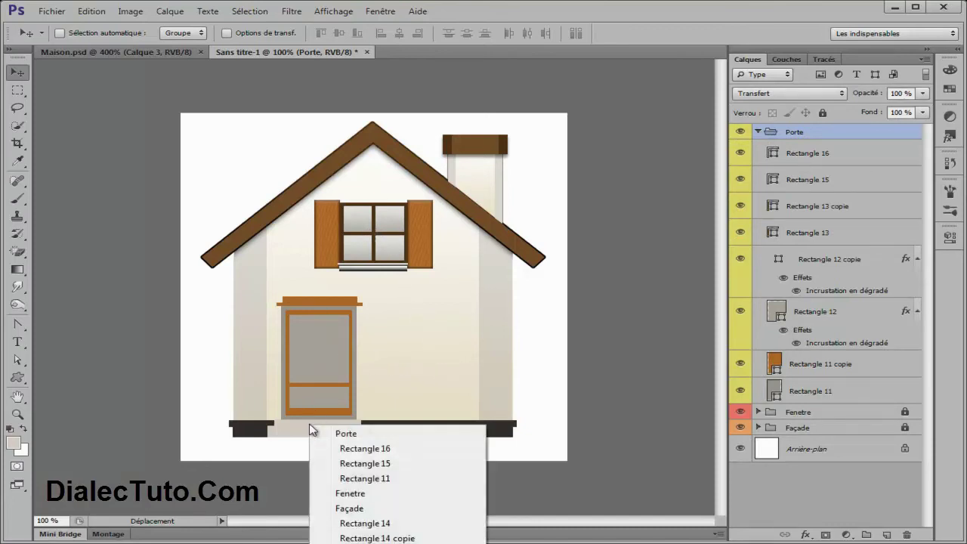
pyautogui.click(352, 448)
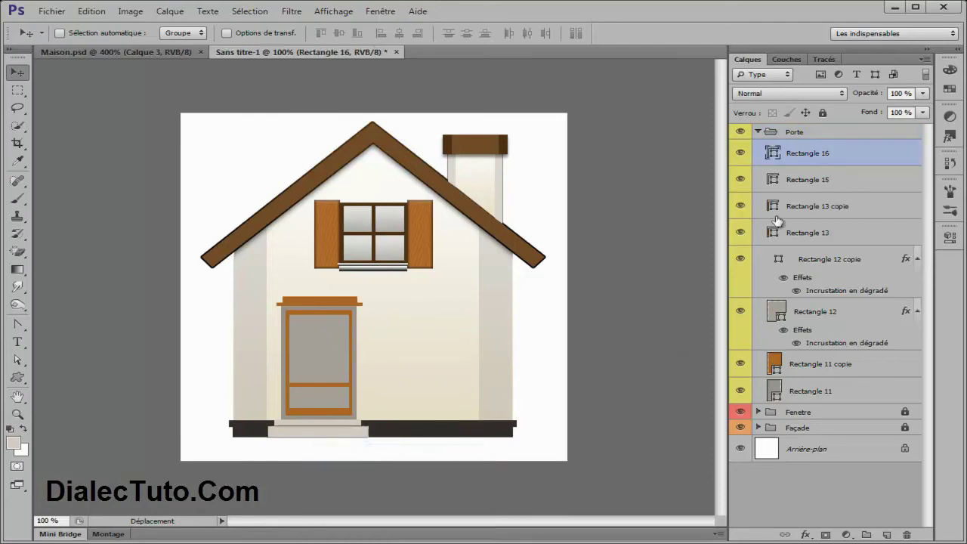
pyautogui.click(741, 153)
pyautogui.doubleClick(877, 158)
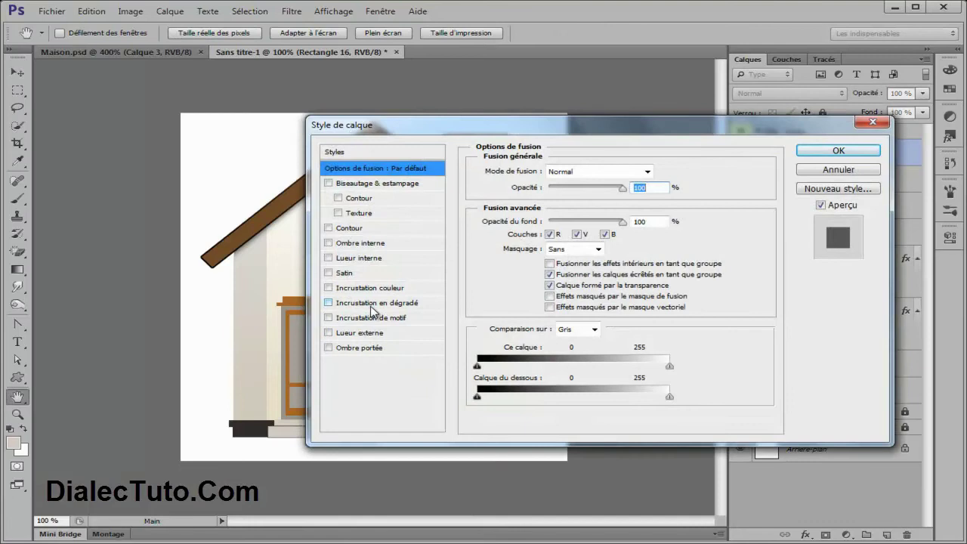
pyautogui.click(374, 306)
pyautogui.moveTo(493, 132); pyautogui.dragTo(566, 98)
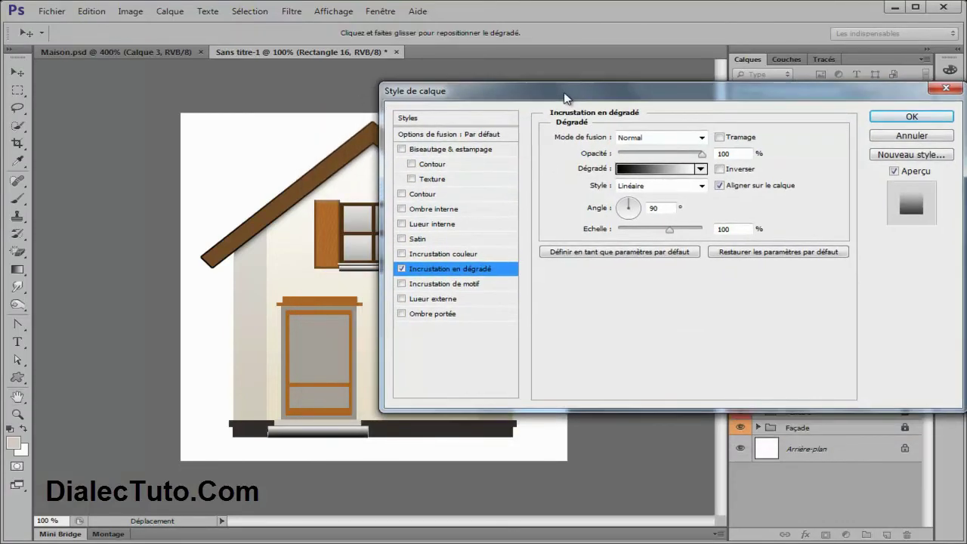
pyautogui.click(912, 116)
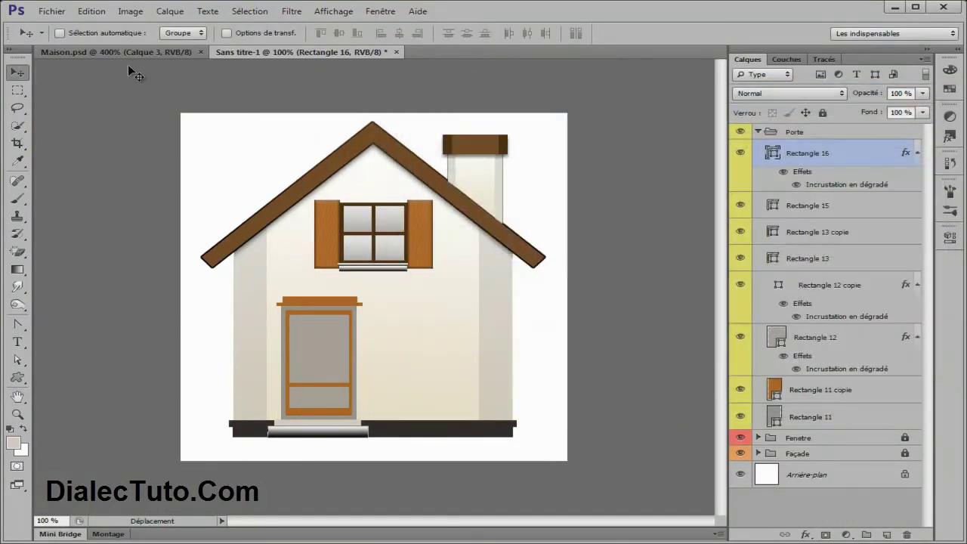
# After checking the Maison.psd reference, add the same gradient overlay to the lower step, Rectangle 15
pyautogui.click(109, 48)
pyautogui.hotkey('ctrl', '1')
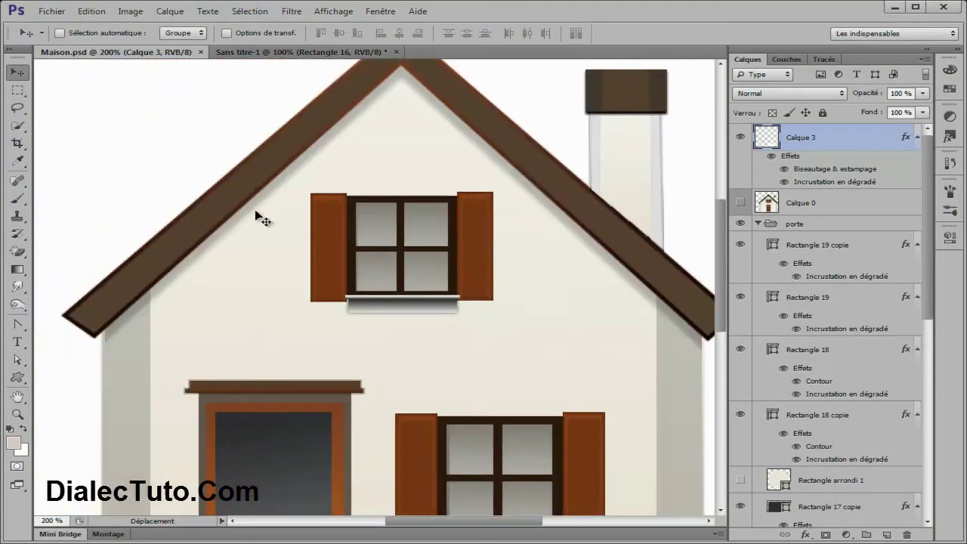
pyautogui.click(274, 54)
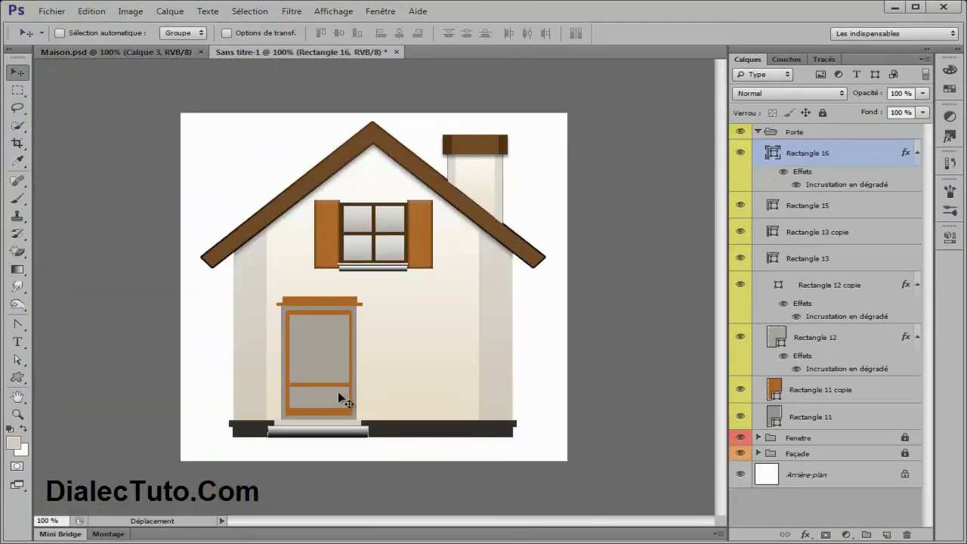
pyautogui.rightClick(315, 429)
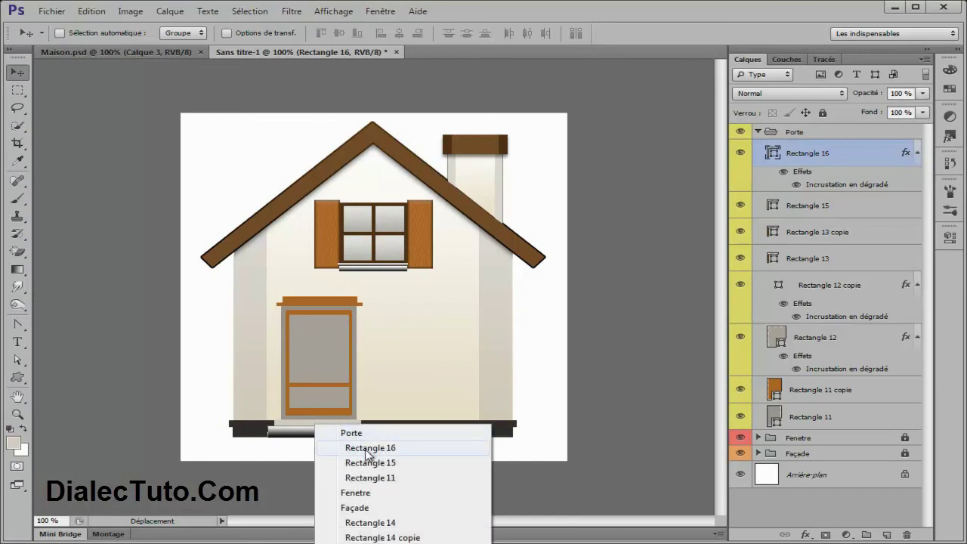
pyautogui.click(367, 447)
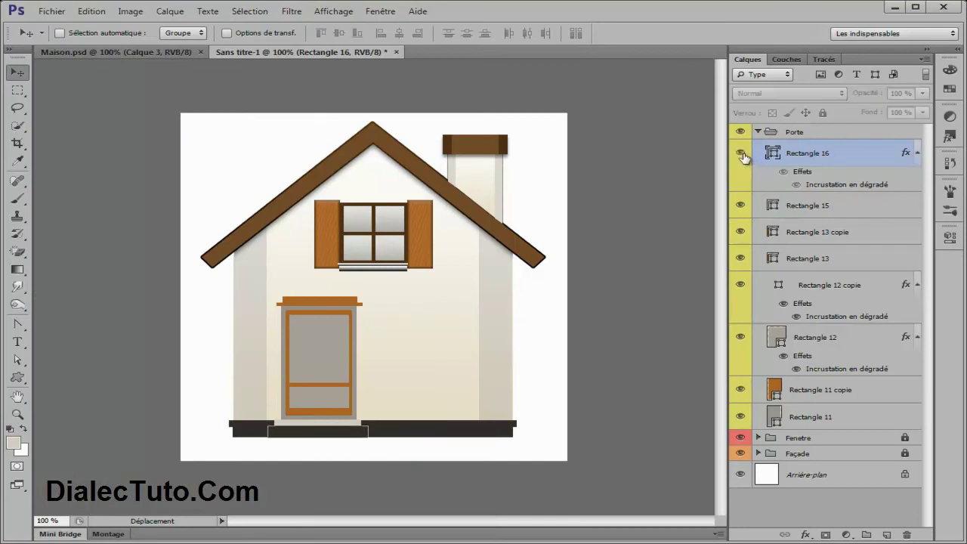
pyautogui.click(808, 208)
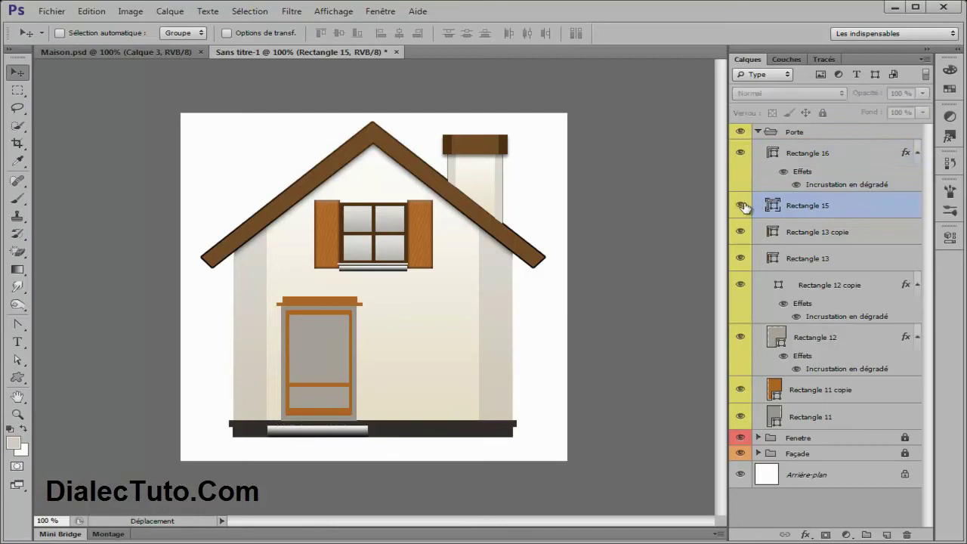
pyautogui.press('h')
pyautogui.doubleClick(876, 204)
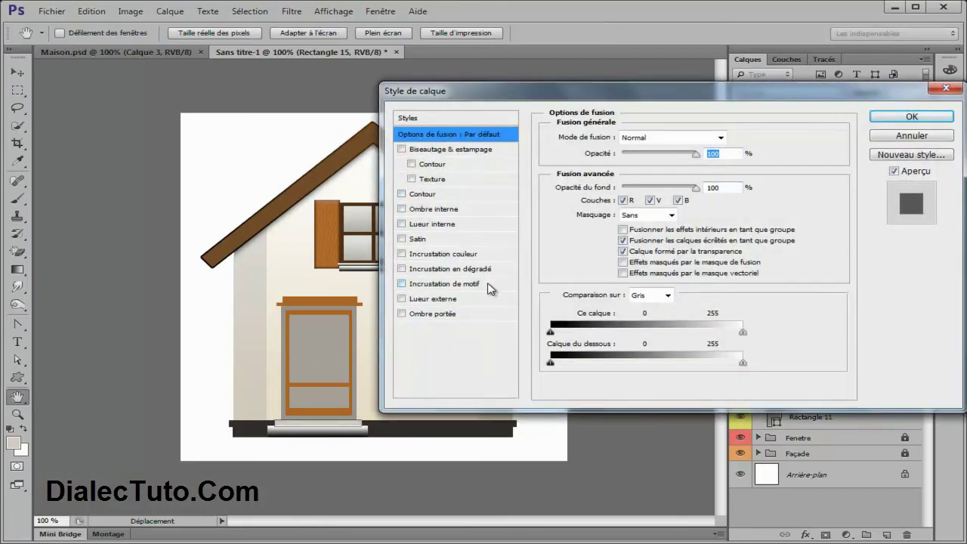
pyautogui.click(455, 272)
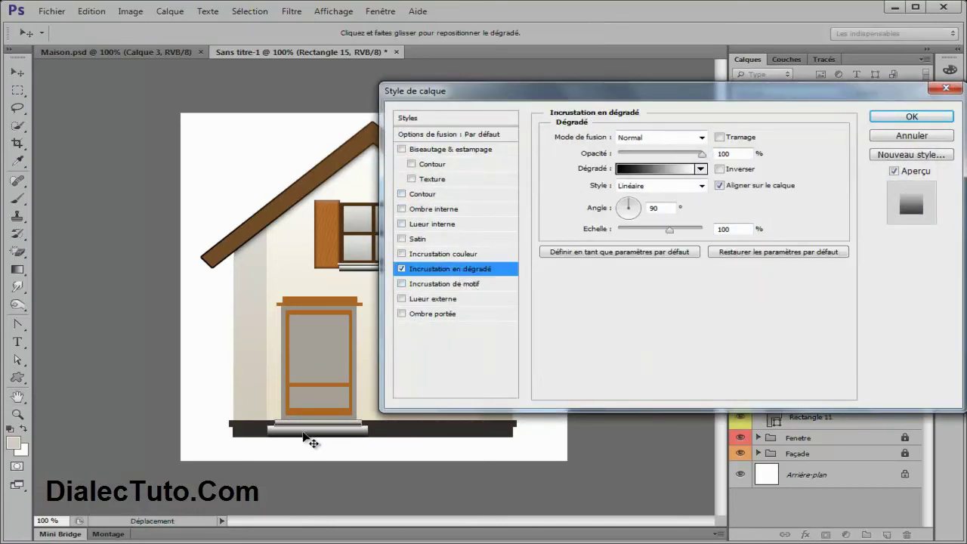
pyautogui.click(912, 117)
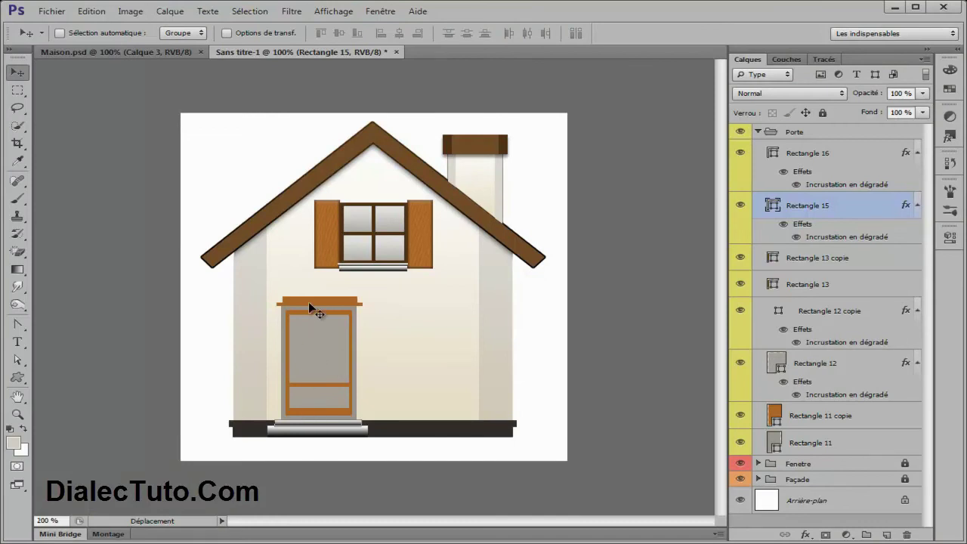
# Turn on a gradient overlay for the upper cornice bar, Rectangle 13 copie
pyautogui.hotkey('ctrl', '+')
pyautogui.hotkey('ctrl', '+')
pyautogui.scroll(-2, 290, 269)
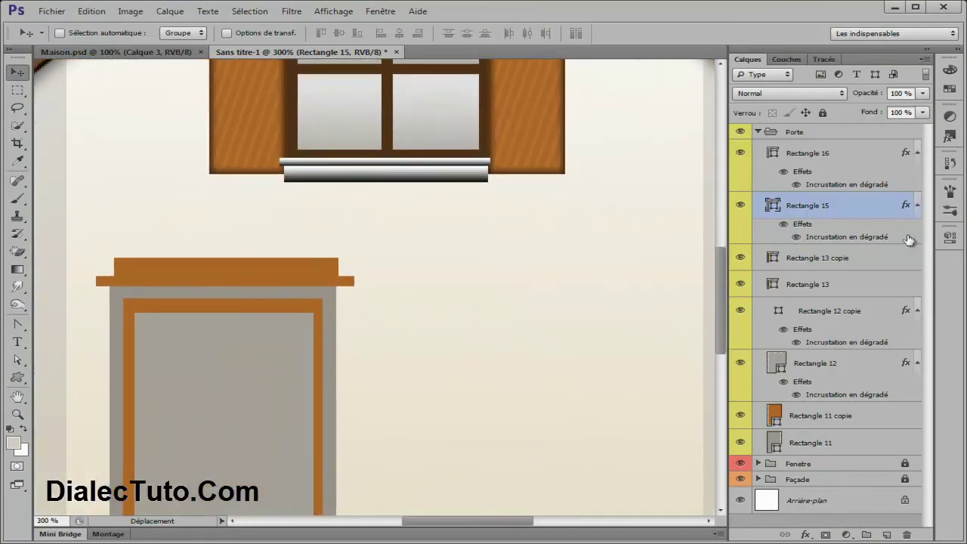
pyautogui.rightClick(260, 271)
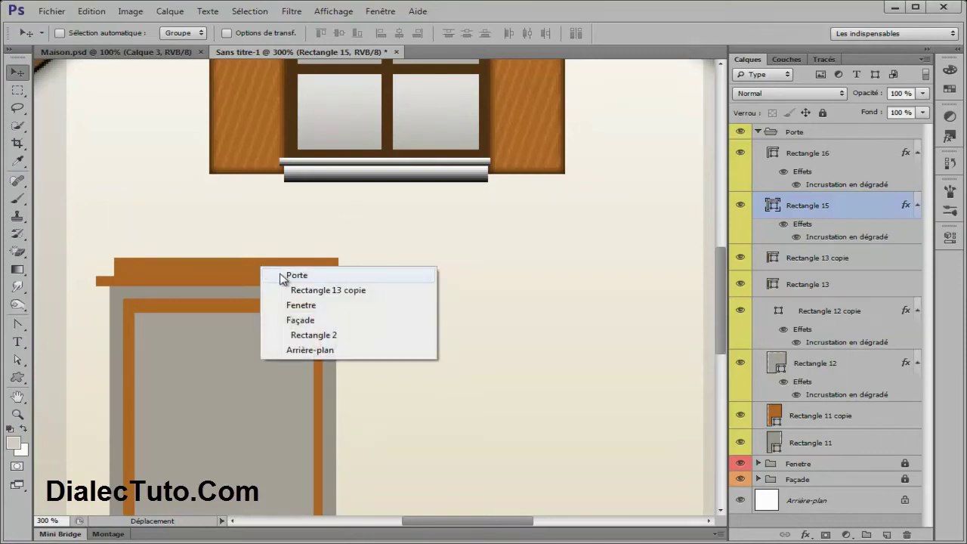
pyautogui.click(310, 290)
pyautogui.click(740, 258)
pyautogui.doubleClick(881, 265)
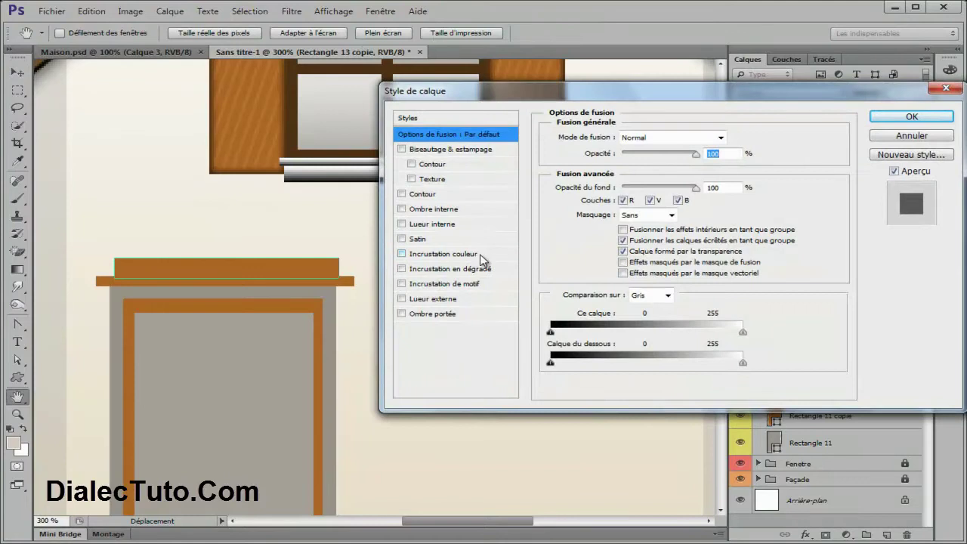
pyautogui.click(472, 270)
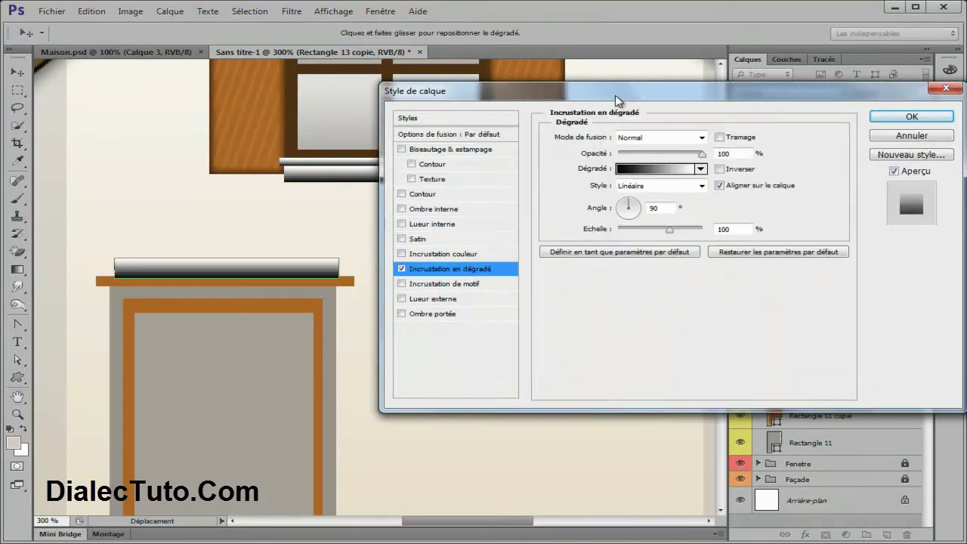
pyautogui.moveTo(619, 98); pyautogui.dragTo(577, 97)
# Set the gradient's left colour stop to orange #cd721b
pyautogui.click(600, 169)
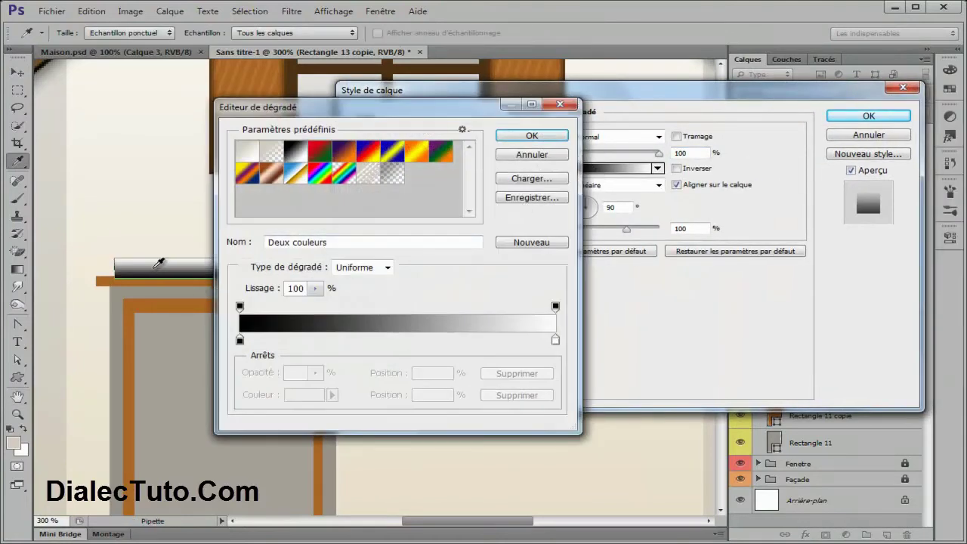
pyautogui.moveTo(428, 110); pyautogui.dragTo(595, 89)
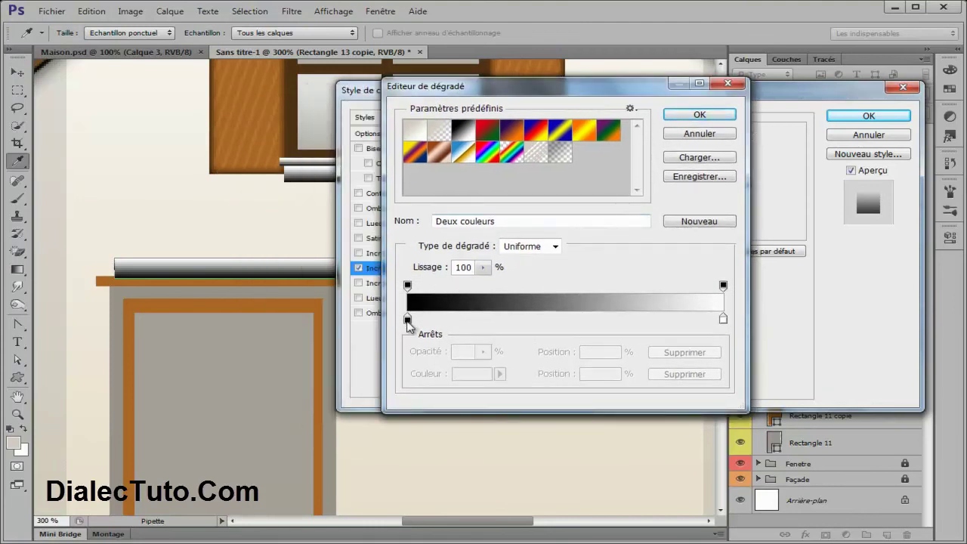
pyautogui.click(407, 319)
pyautogui.click(472, 374)
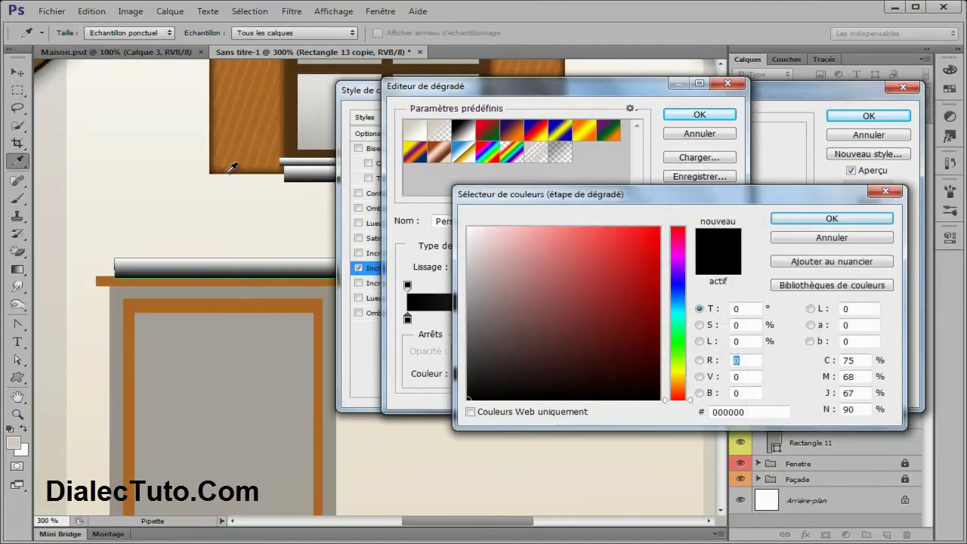
pyautogui.click(193, 303)
pyautogui.moveTo(618, 283); pyautogui.dragTo(634, 260)
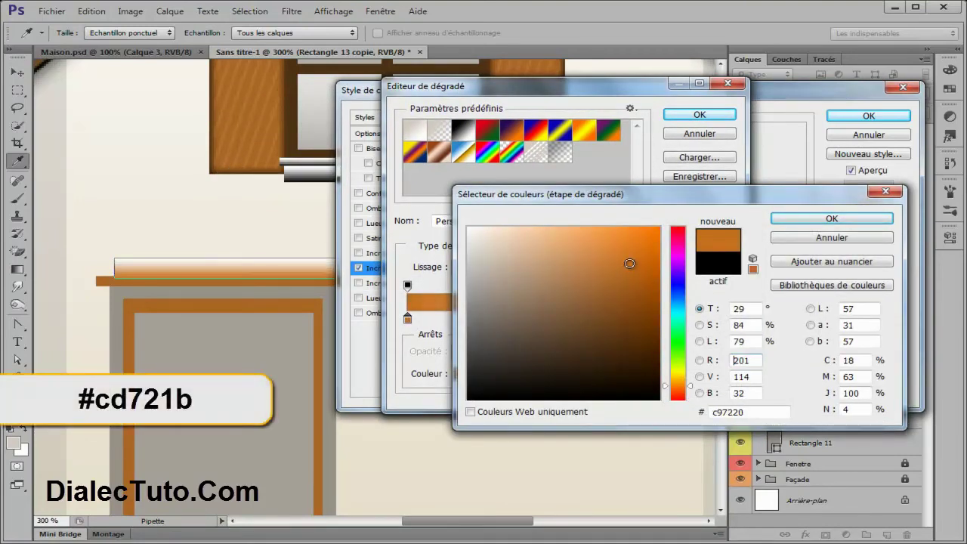
pyautogui.click(778, 218)
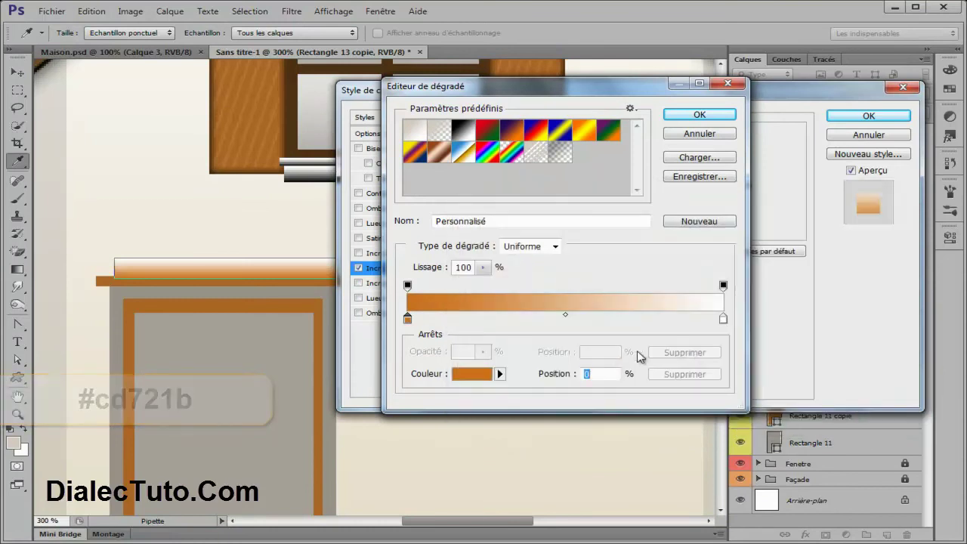
# Set the right colour stop to dark brown and apply the gradient overlay
pyautogui.click(723, 319)
pyautogui.click(461, 375)
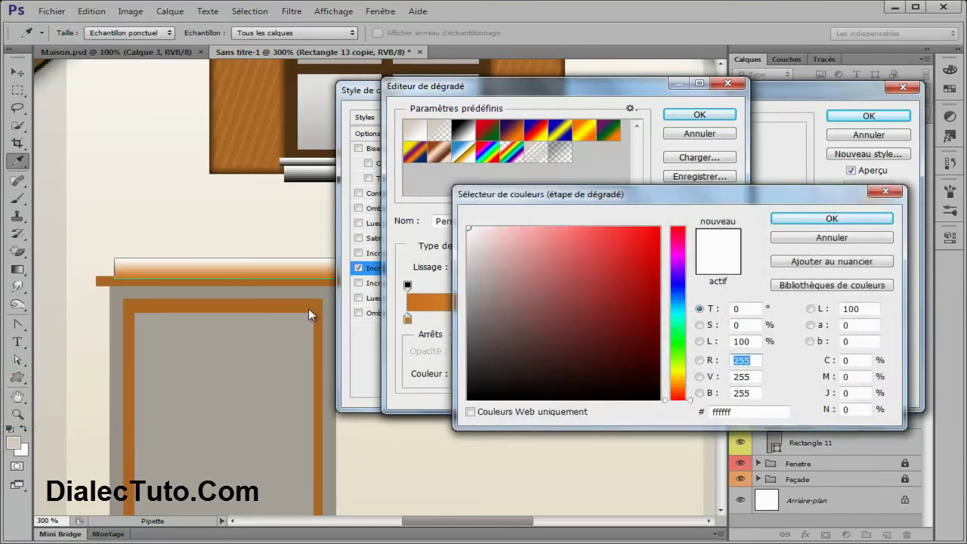
pyautogui.click(297, 304)
pyautogui.moveTo(613, 282); pyautogui.dragTo(639, 346)
pyautogui.click(809, 218)
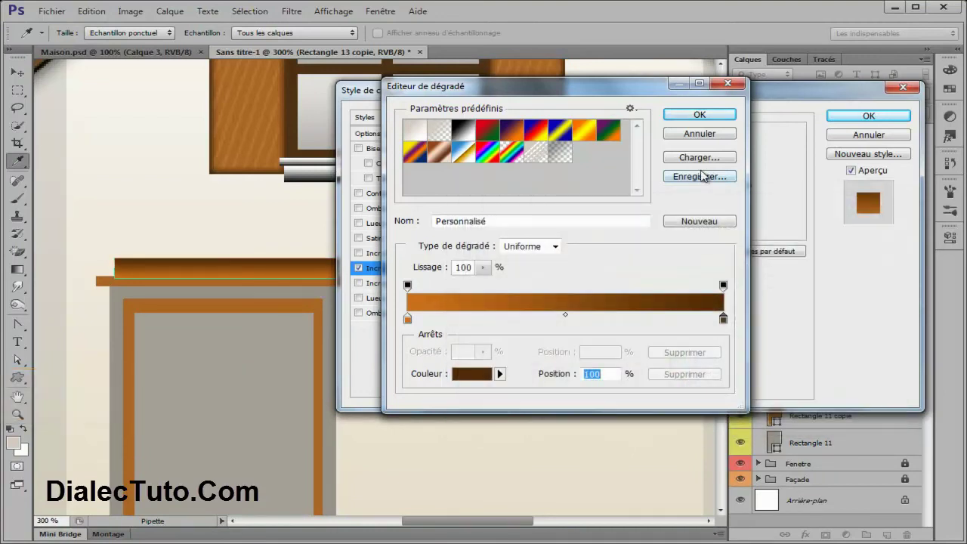
pyautogui.click(700, 115)
pyautogui.click(871, 116)
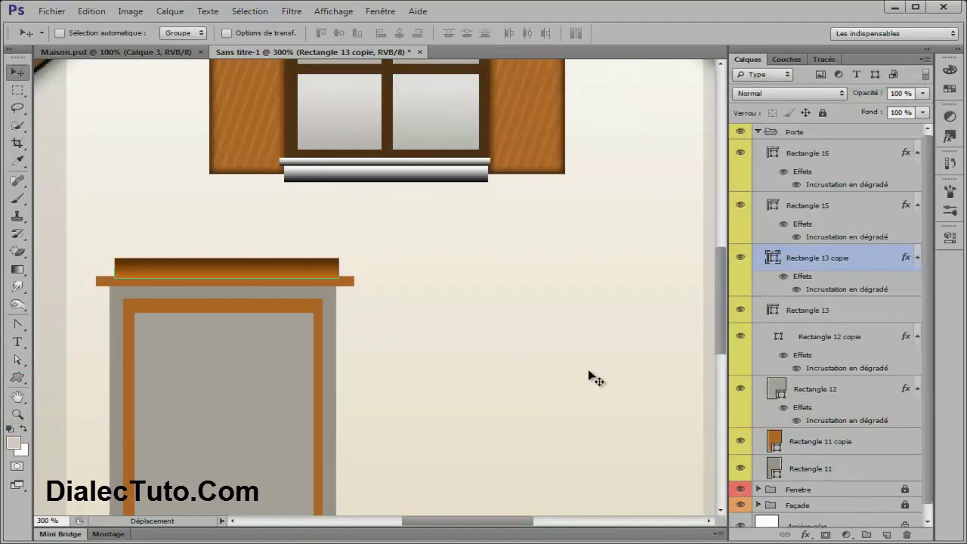
# Copy the gradient style from Rectangle 13 copie and paste it onto Rectangle 13
pyautogui.click(741, 259)
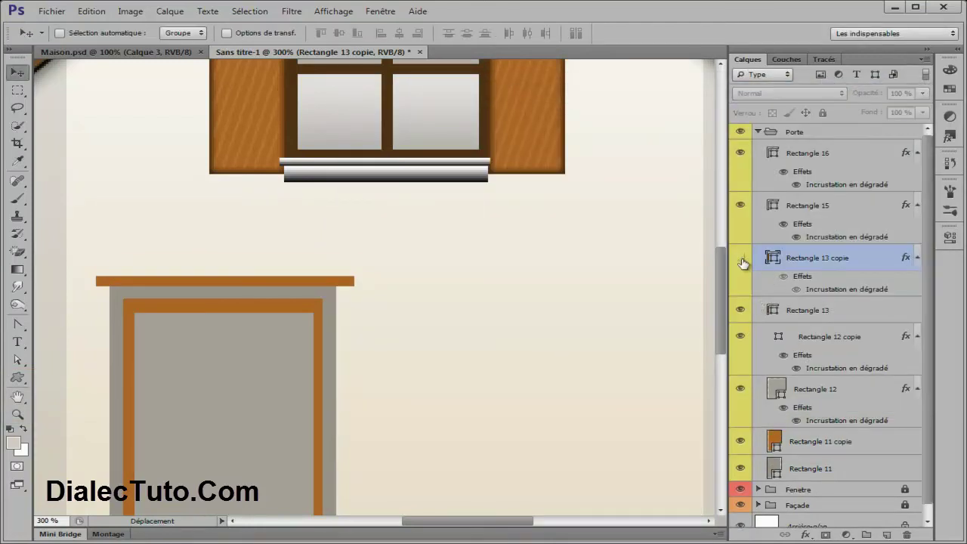
pyautogui.click(806, 314)
pyautogui.click(742, 311)
pyautogui.click(824, 259)
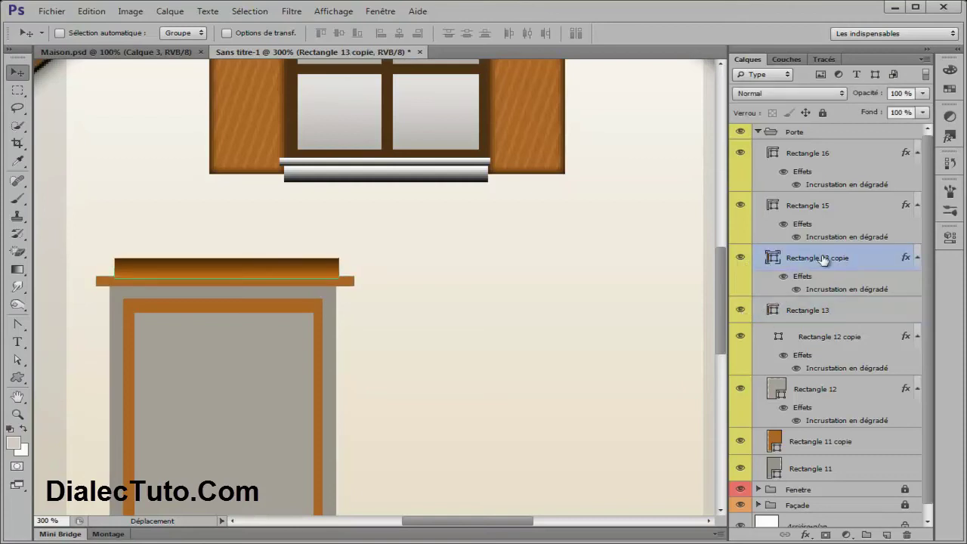
pyautogui.rightClick(824, 259)
pyautogui.click(690, 423)
pyautogui.click(825, 313)
pyautogui.rightClick(825, 313)
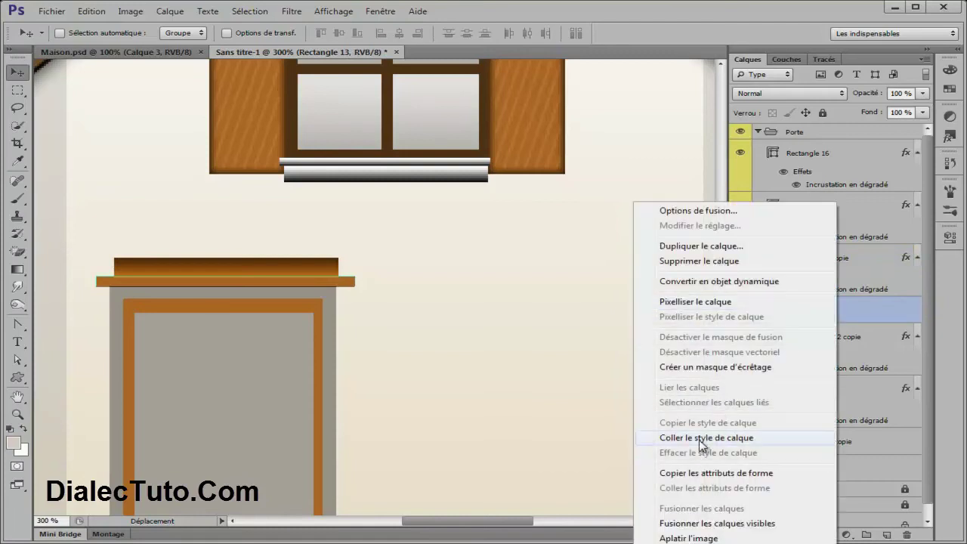
pyautogui.click(702, 440)
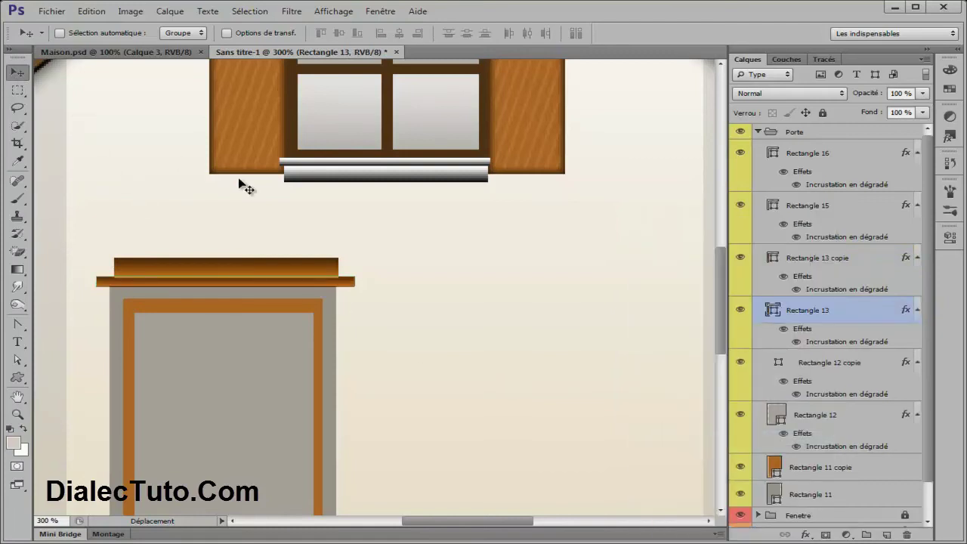
# Zoom out to the whole house and select the Arrière-plan background layer
pyautogui.hotkey('ctrl', '-')
pyautogui.hotkey('ctrl', '-')
pyautogui.click(17, 92)
pyautogui.click(18, 73)
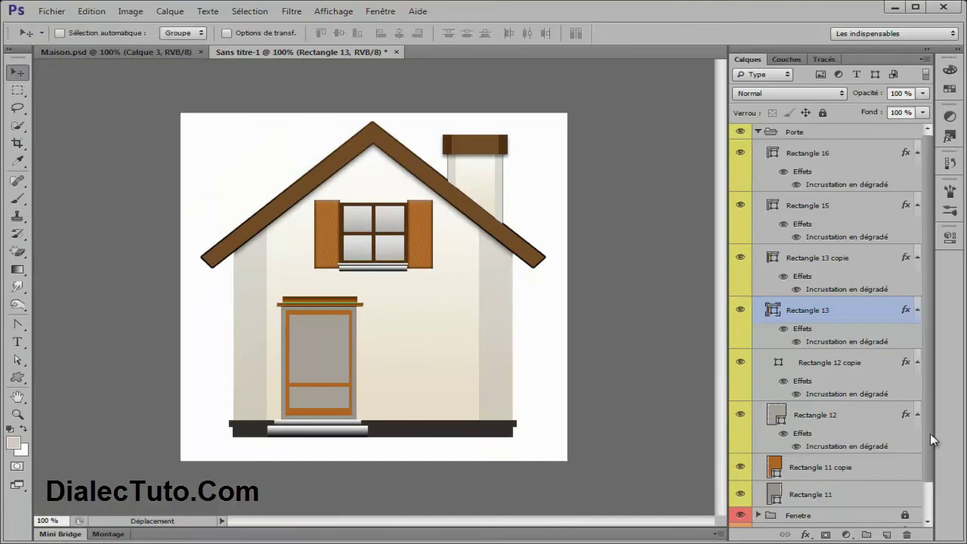
pyautogui.scroll(-1, 930, 434)
pyautogui.click(860, 516)
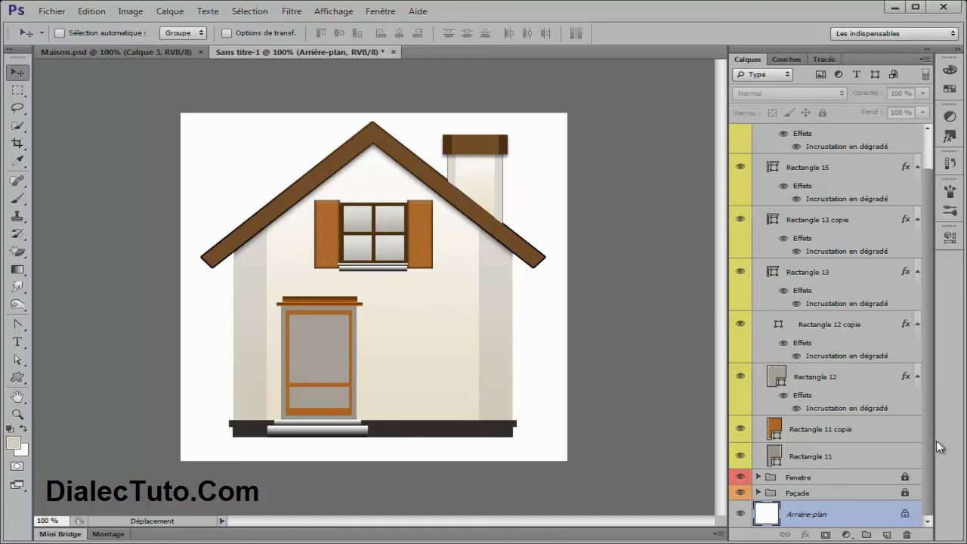
# Collapse the Porte group and lock it completely
pyautogui.scroll(2, 926, 438)
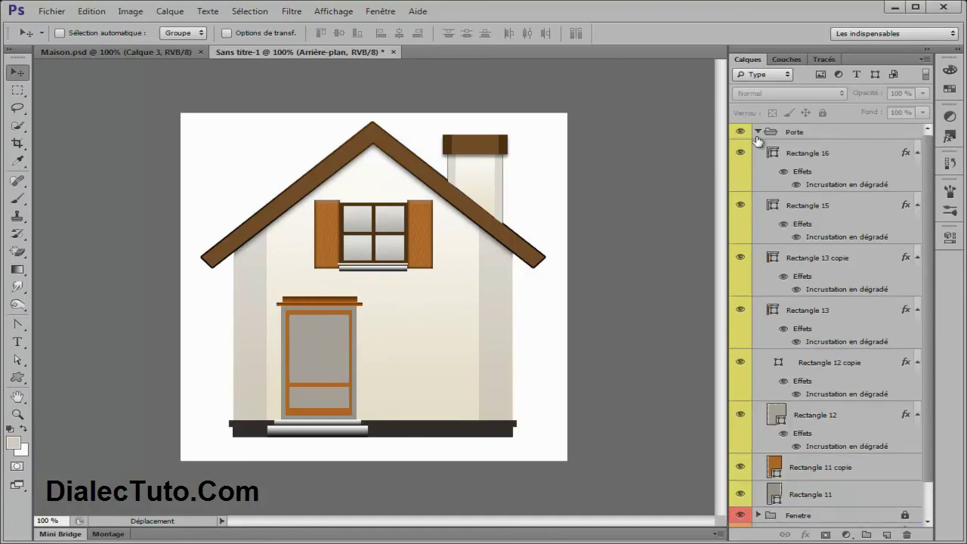
pyautogui.click(758, 132)
pyautogui.click(823, 133)
pyautogui.click(823, 113)
# Unlock the Fenetre group and duplicate it as Fenetre copie
pyautogui.click(833, 148)
pyautogui.click(817, 112)
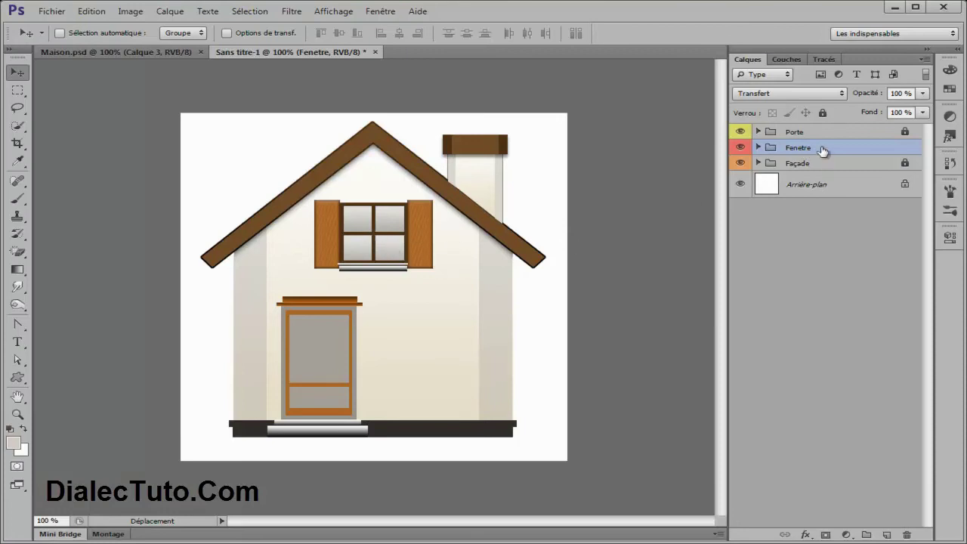
pyautogui.moveTo(834, 152)
pyautogui.mouseDown()
pyautogui.moveTo(870, 535)
pyautogui.moveTo(857, 479)
pyautogui.moveTo(884, 496)
pyautogui.moveTo(894, 519)
pyautogui.moveTo(888, 534)
pyautogui.mouseUp()
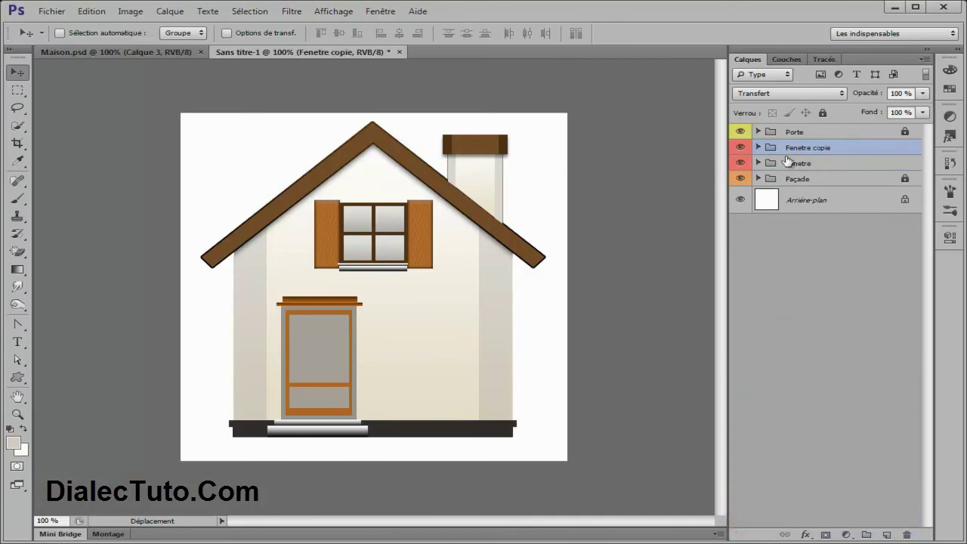
# Move the Fenetre copie window beside the door and scale it to about 80%
pyautogui.moveTo(376, 234); pyautogui.dragTo(419, 352)
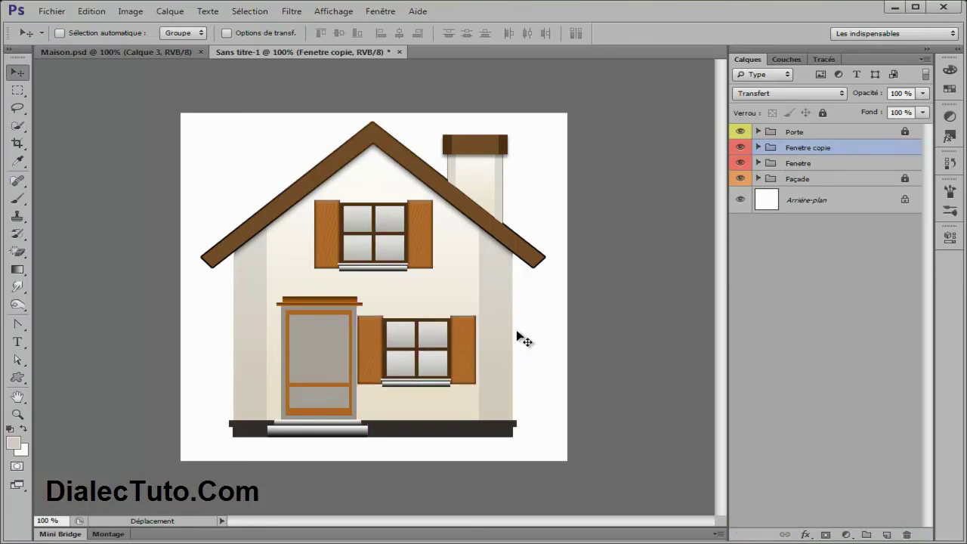
pyautogui.hotkey('ctrl', 't')
pyautogui.moveTo(477, 316); pyautogui.dragTo(464, 323)
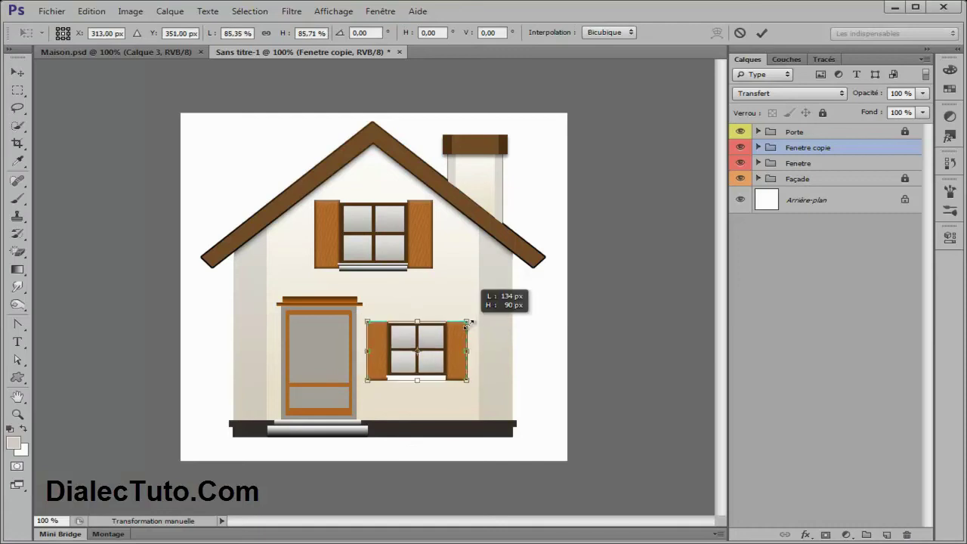
pyautogui.press('Up')
pyautogui.press('Up')
pyautogui.press('Up')
pyautogui.press('Up')
pyautogui.press('Up')
pyautogui.press('Left')
pyautogui.press('Up')
pyautogui.press('Up')
pyautogui.press('Up')
pyautogui.press('Up')
pyautogui.press('Up')
pyautogui.press('Up')
pyautogui.press('Up')
pyautogui.press('Up')
pyautogui.press('Left')
pyautogui.press('Up')
pyautogui.press('Up')
pyautogui.press('Up')
pyautogui.press('Left')
pyautogui.press('Down')
pyautogui.press('Down')
pyautogui.press('Right')
pyautogui.press('Return')
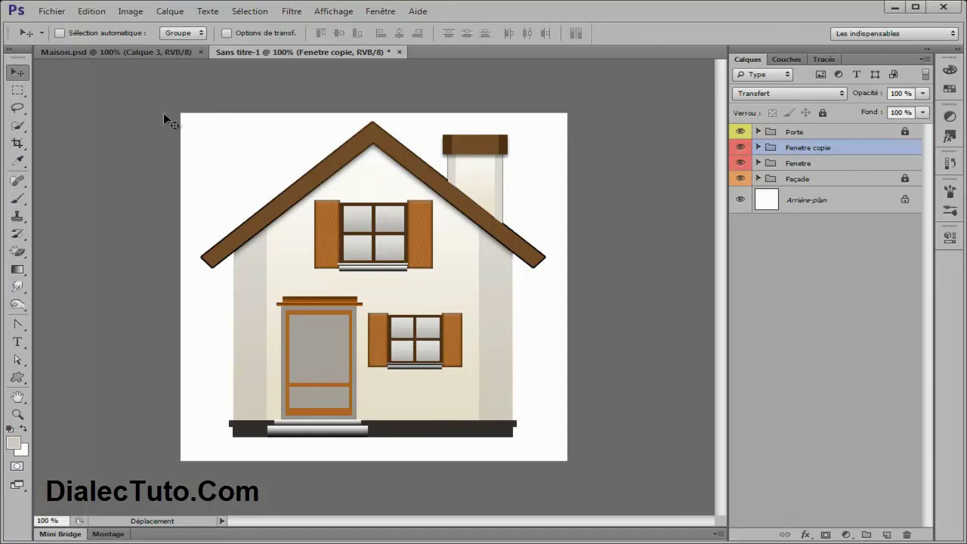
# Check against Maison.psd and nudge the lower window down and right to match
pyautogui.click(149, 51)
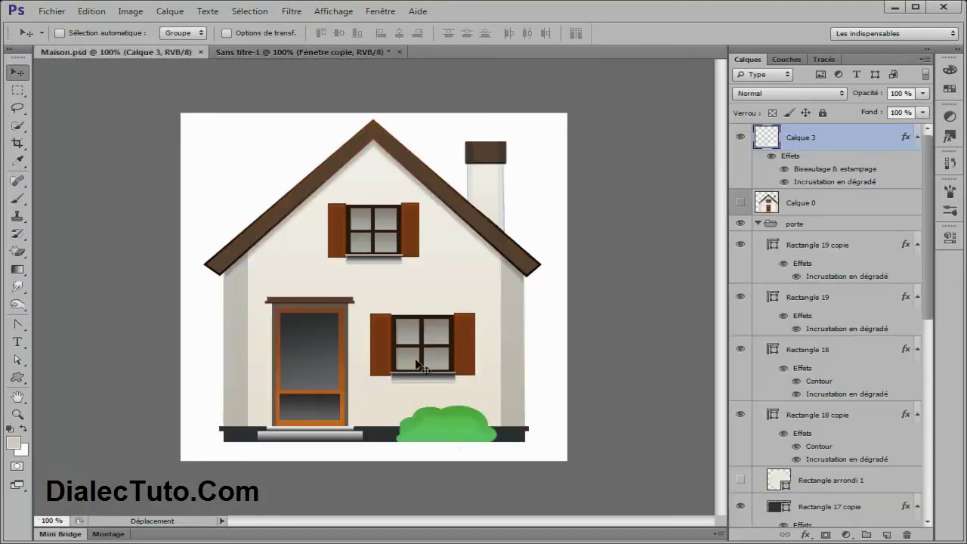
pyautogui.click(299, 54)
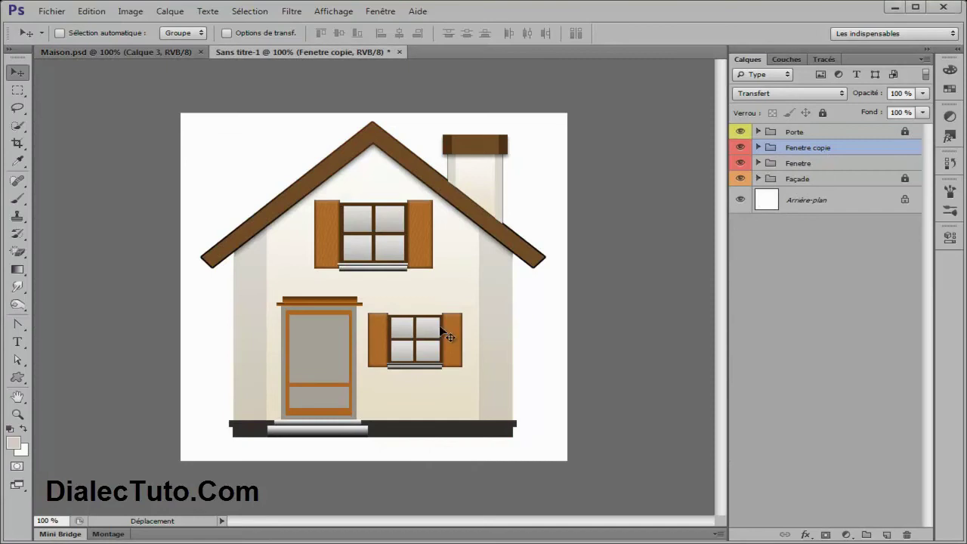
pyautogui.press('Down')
pyautogui.press('Right')
pyautogui.press('Right')
pyautogui.press('Down')
pyautogui.press('Down')
pyautogui.press('Down')
pyautogui.press('Down')
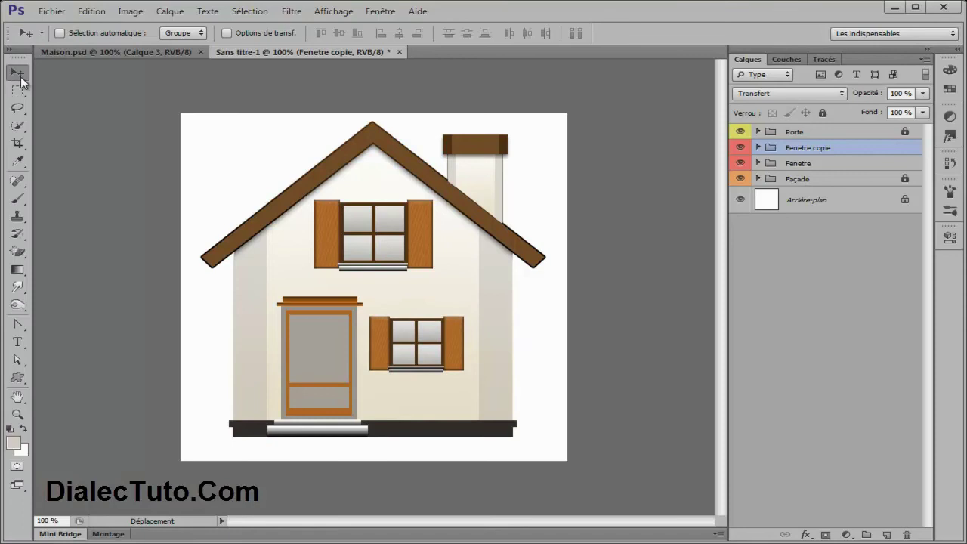
pyautogui.press('Down')
pyautogui.press('Down')
pyautogui.press('Down')
pyautogui.press('Down')
pyautogui.press('Down')
pyautogui.press('Down')
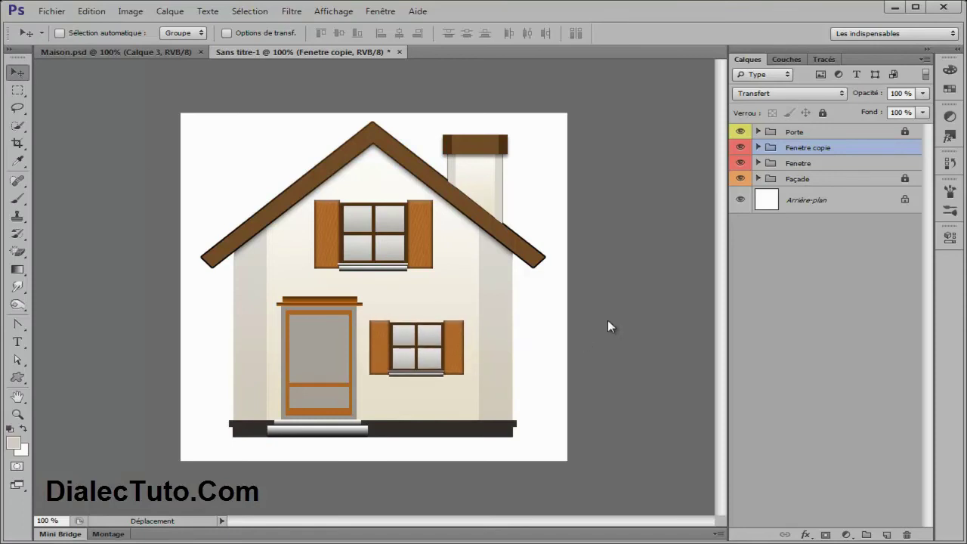
pyautogui.press('Down')
pyautogui.press('Down')
pyautogui.press('Down')
pyautogui.press('Right')
pyautogui.press('Right')
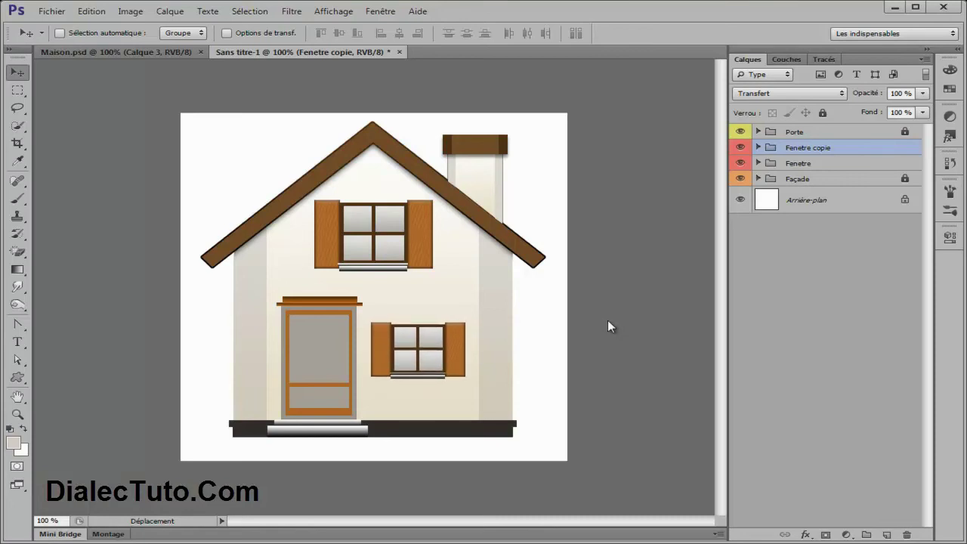
pyautogui.click(147, 53)
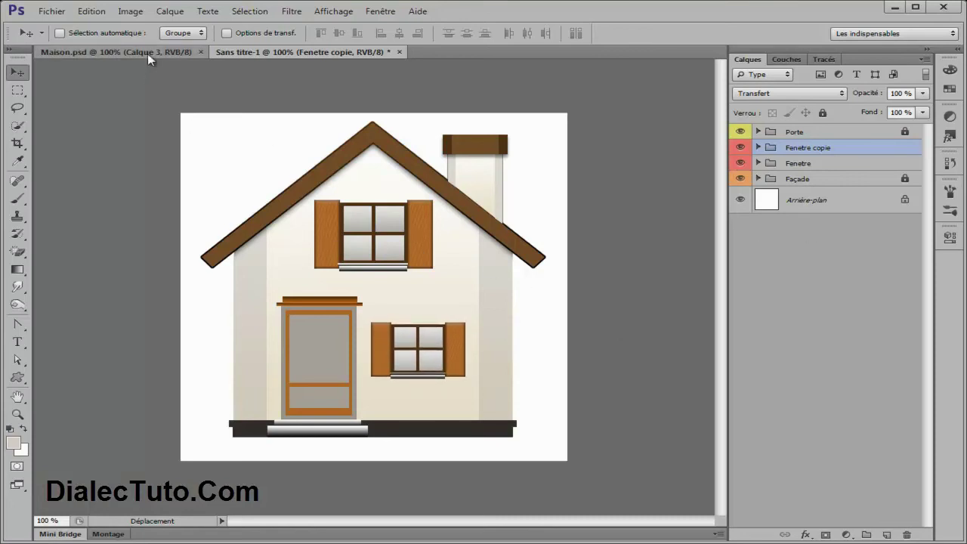
pyautogui.click(362, 53)
pyautogui.click(837, 134)
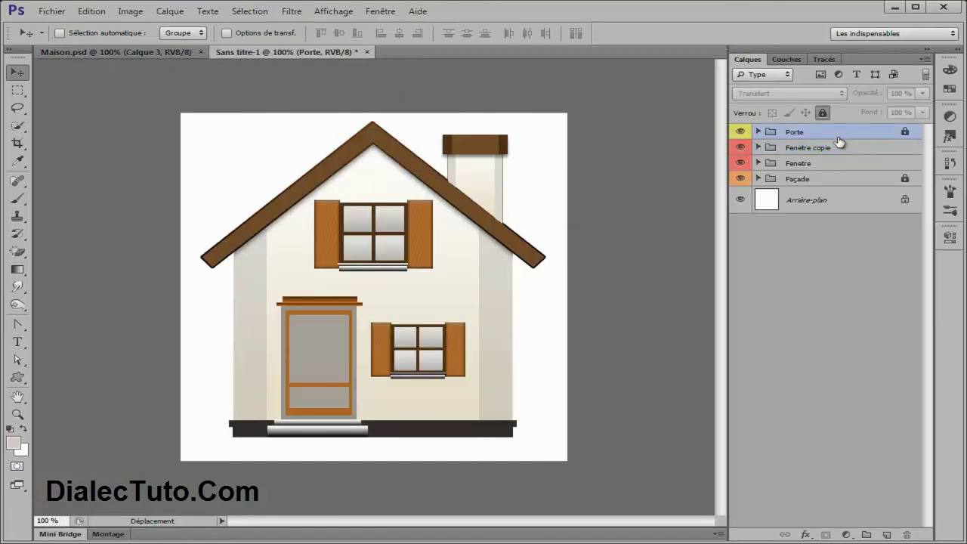
# Add a new empty layer, zoom to 200%, and switch to the Elliptical Marquee
pyautogui.click(887, 534)
pyautogui.hotkey('ctrl', '+')
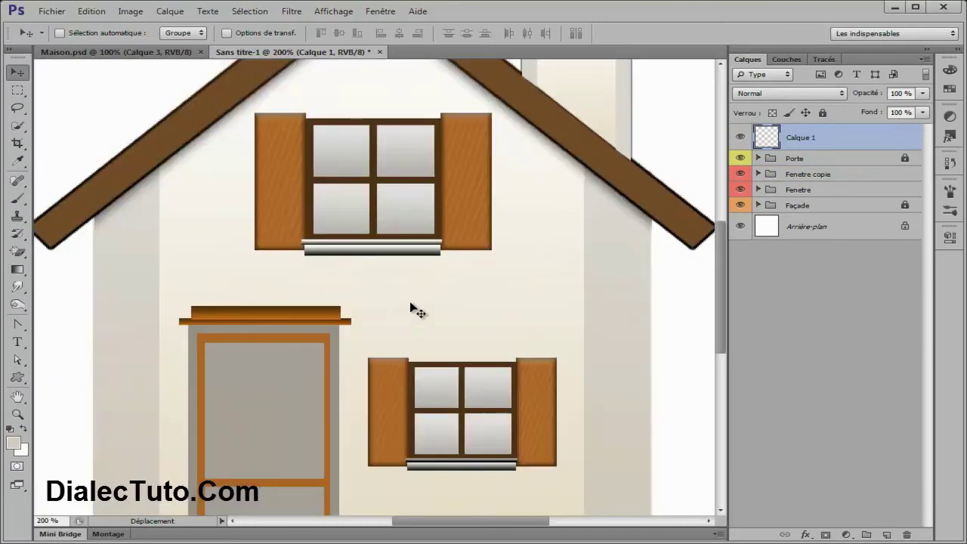
pyautogui.scroll(-3, 418, 315)
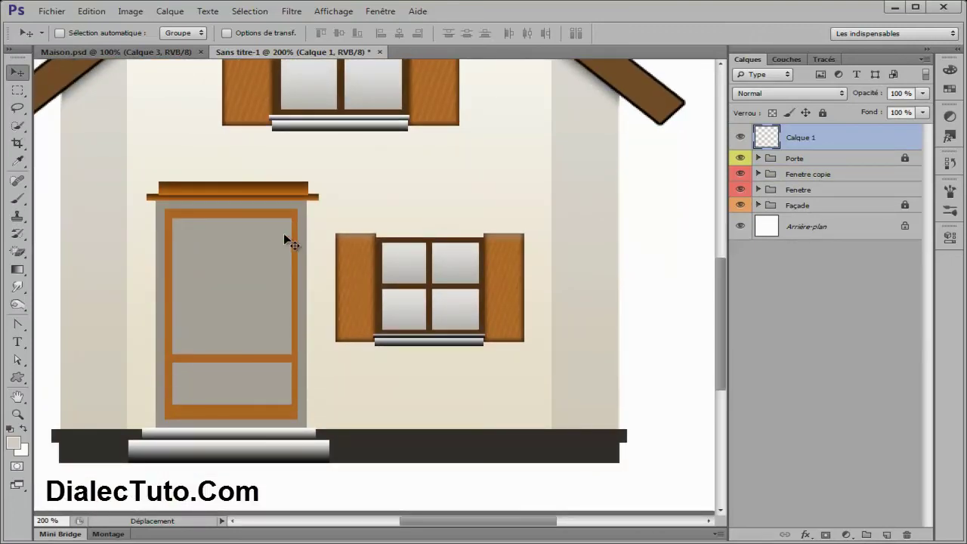
pyautogui.click(17, 90)
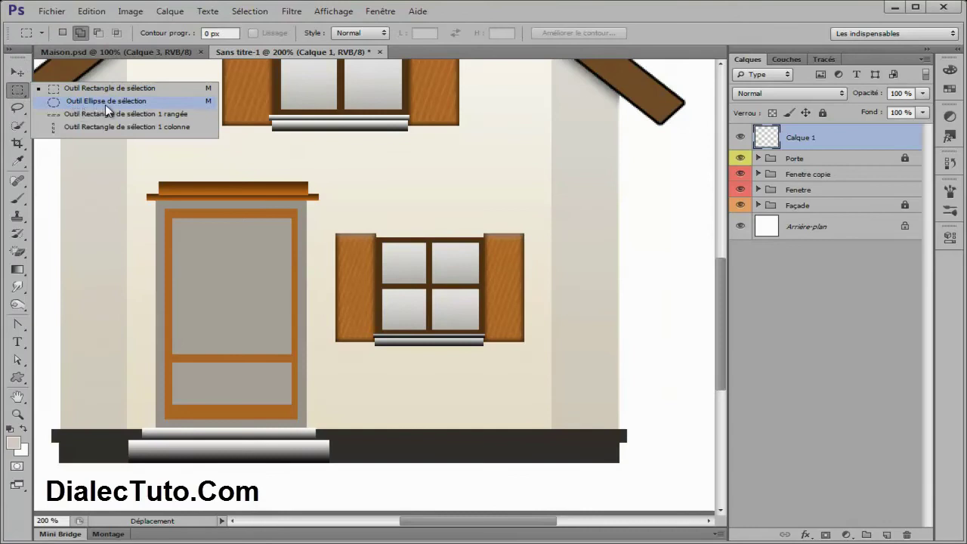
pyautogui.click(105, 103)
# Build a cloud-shaped selection right of the door, fill it beige-grey, and deselect
pyautogui.moveTo(368, 409); pyautogui.dragTo(450, 461)
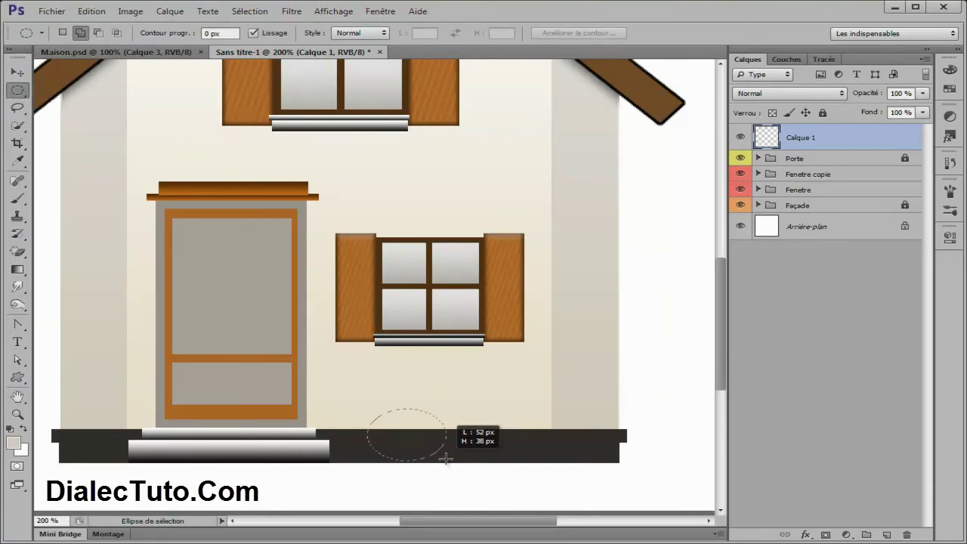
pyautogui.moveTo(425, 394); pyautogui.dragTo(491, 446)
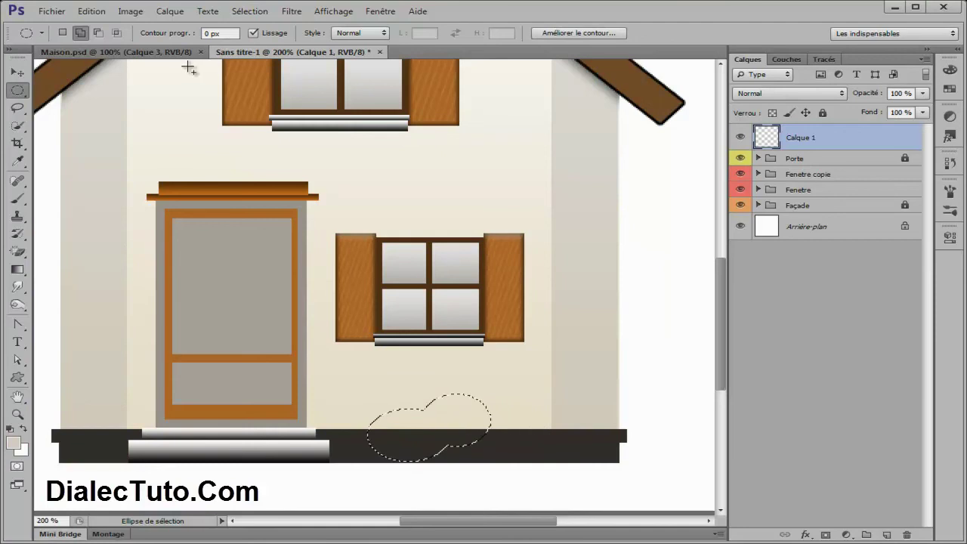
pyautogui.moveTo(434, 423); pyautogui.dragTo(540, 459)
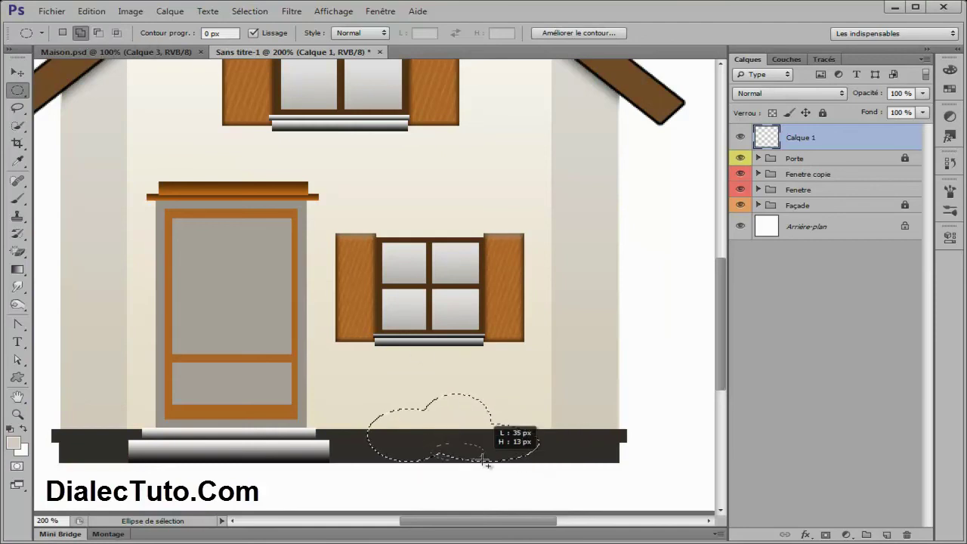
pyautogui.moveTo(489, 396); pyautogui.dragTo(552, 446)
pyautogui.moveTo(517, 417); pyautogui.dragTo(587, 457)
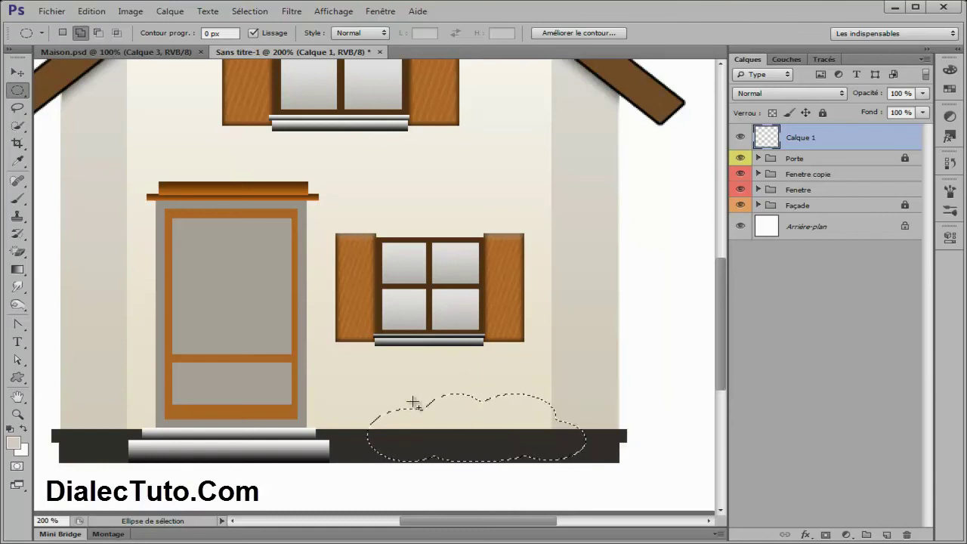
pyautogui.moveTo(366, 402); pyautogui.dragTo(429, 444)
pyautogui.moveTo(356, 420); pyautogui.dragTo(399, 452)
pyautogui.moveTo(482, 420); pyautogui.dragTo(585, 458)
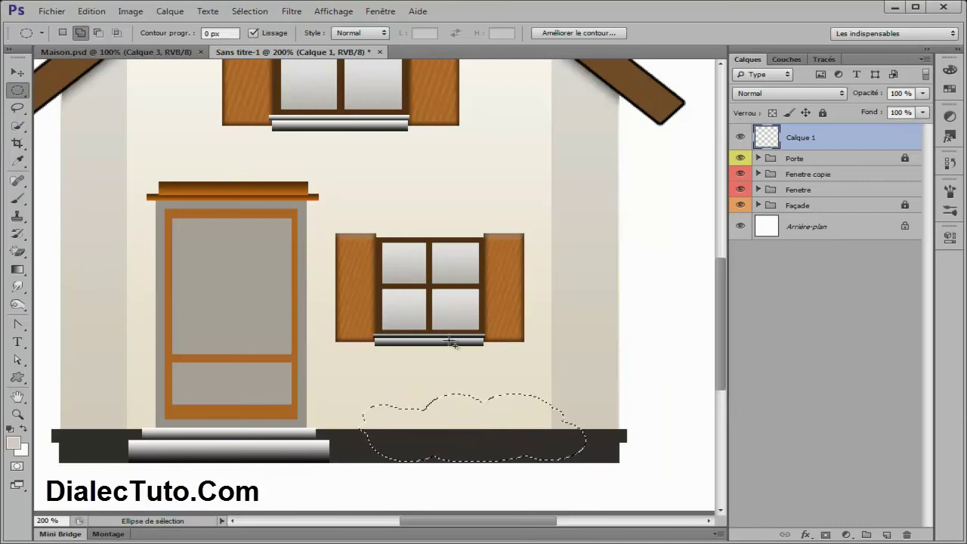
pyautogui.hotkey('alt', 'BackSpace')
pyautogui.hotkey('ctrl', 'd')
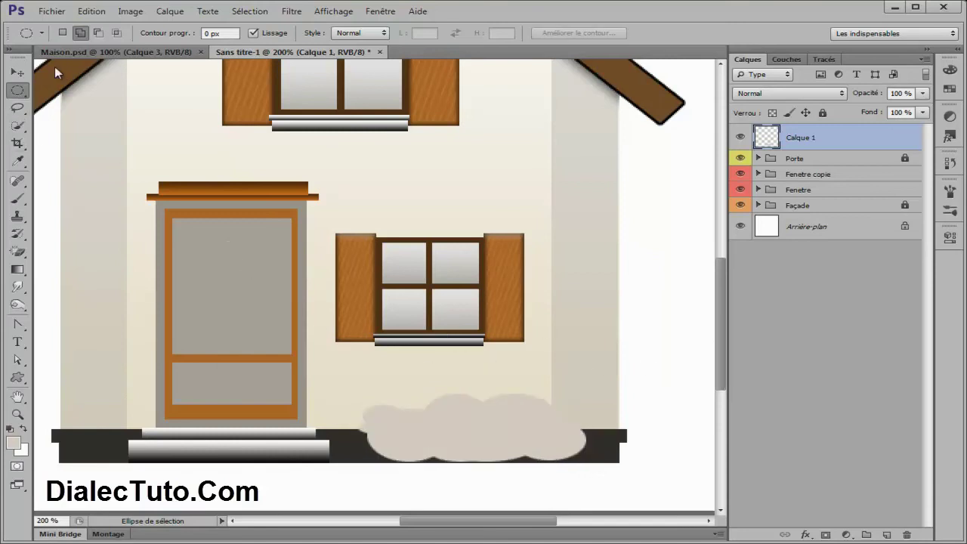
pyautogui.click(114, 52)
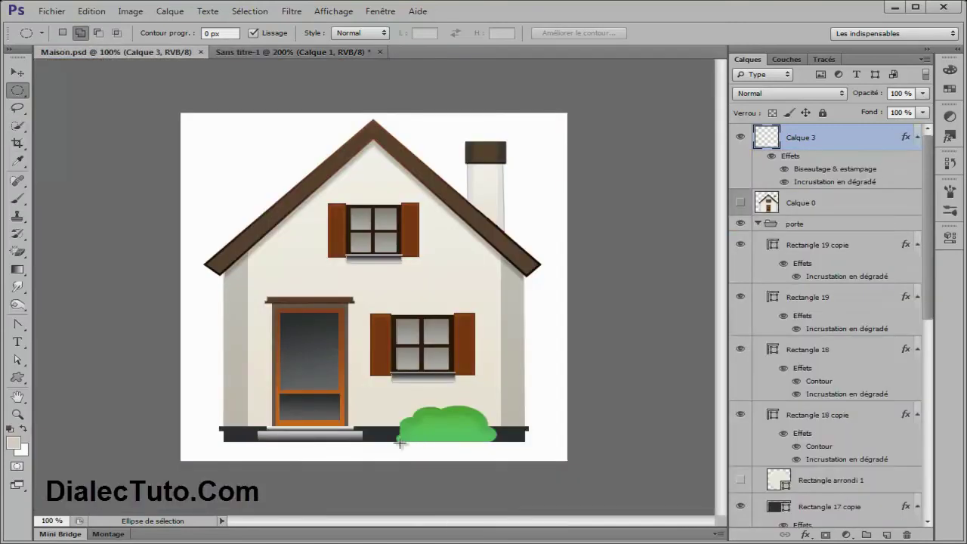
# Select a rectangular strip across the bush's bottom, then clear that selection
pyautogui.click(249, 52)
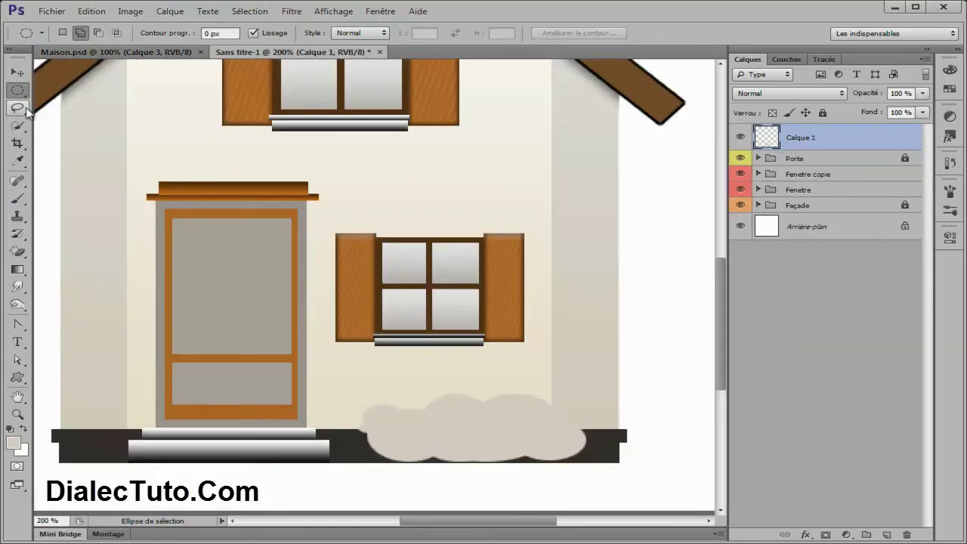
pyautogui.rightClick(17, 90)
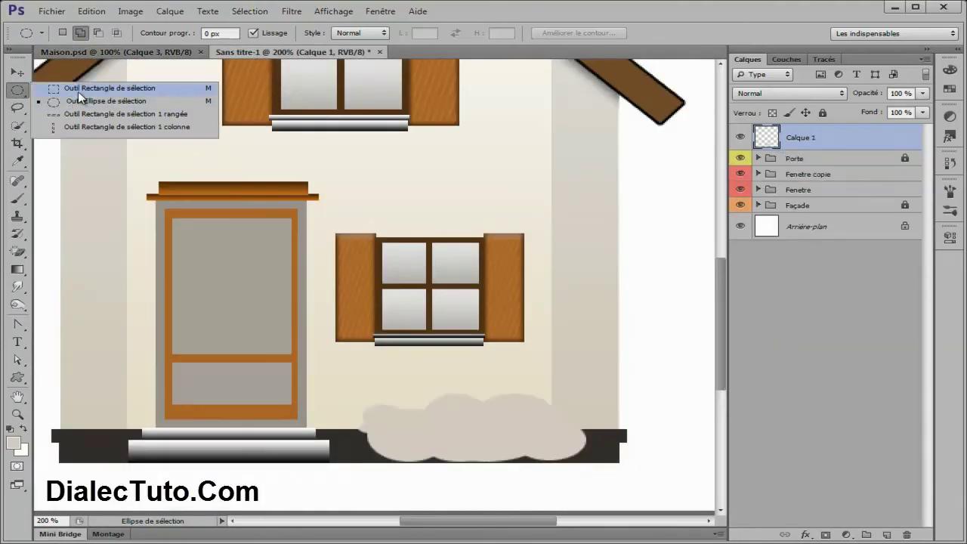
pyautogui.click(78, 88)
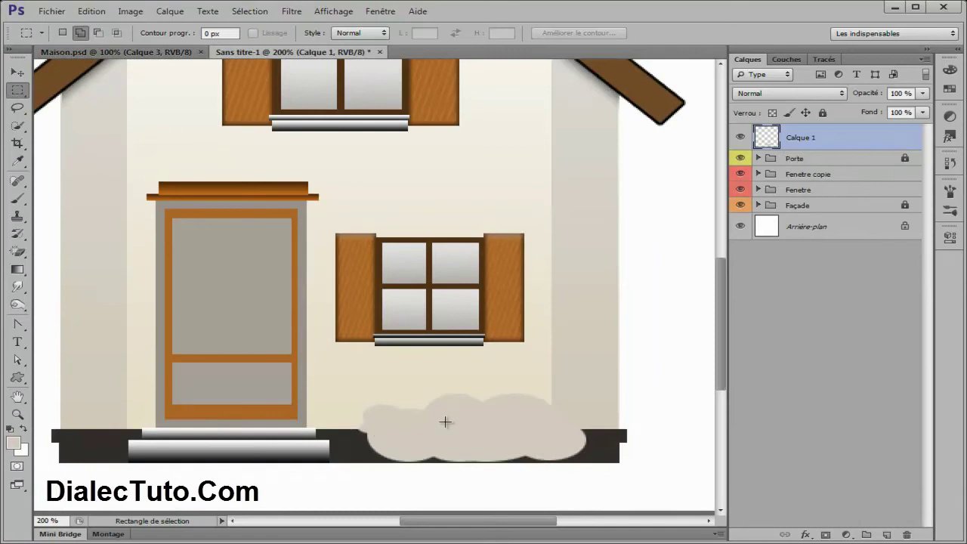
pyautogui.moveTo(385, 437); pyautogui.dragTo(565, 462)
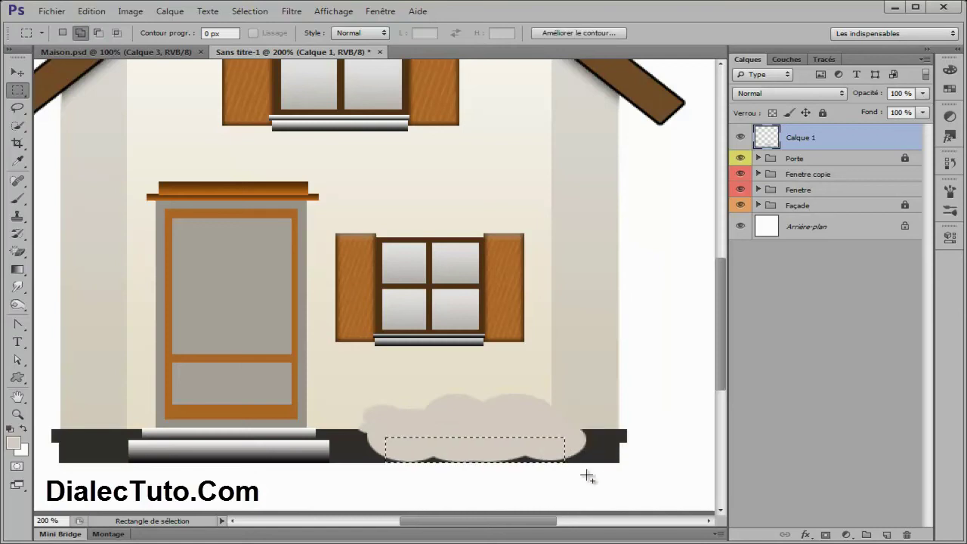
pyautogui.click(589, 477)
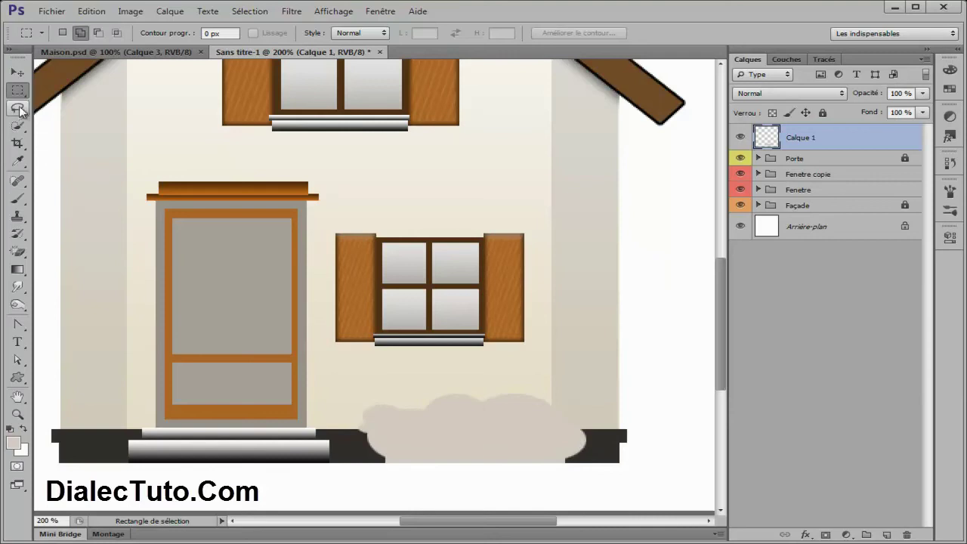
# At 300% zoom, notch the bush's bottom corners with small ovals, then zoom out
pyautogui.hotkey('ctrl', '+')
pyautogui.scroll(-3, 250, 227)
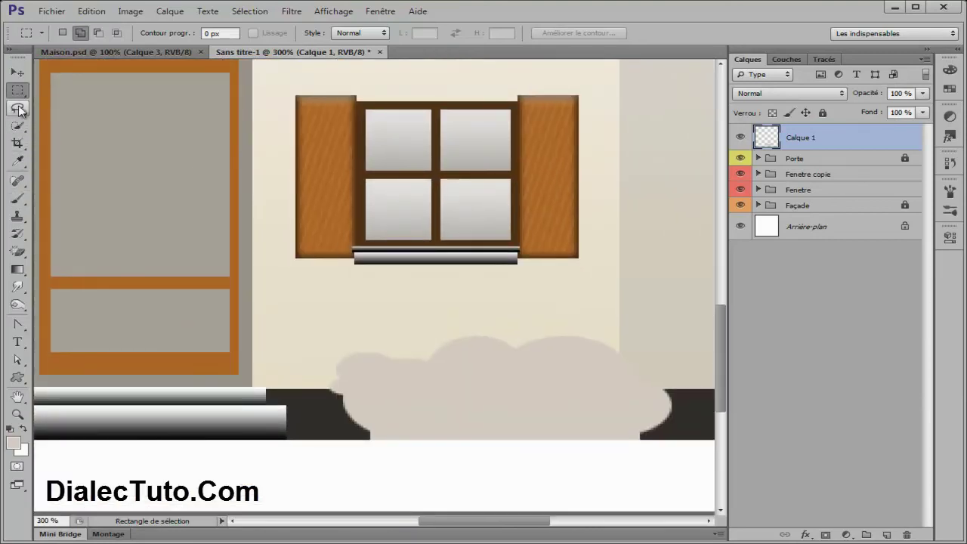
pyautogui.rightClick(20, 98)
pyautogui.click(53, 101)
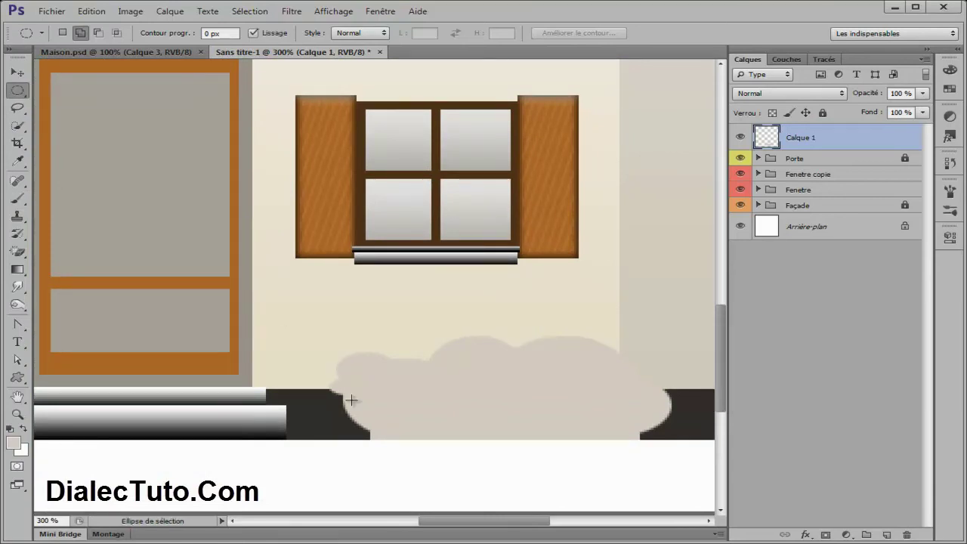
pyautogui.moveTo(387, 435); pyautogui.dragTo(364, 425)
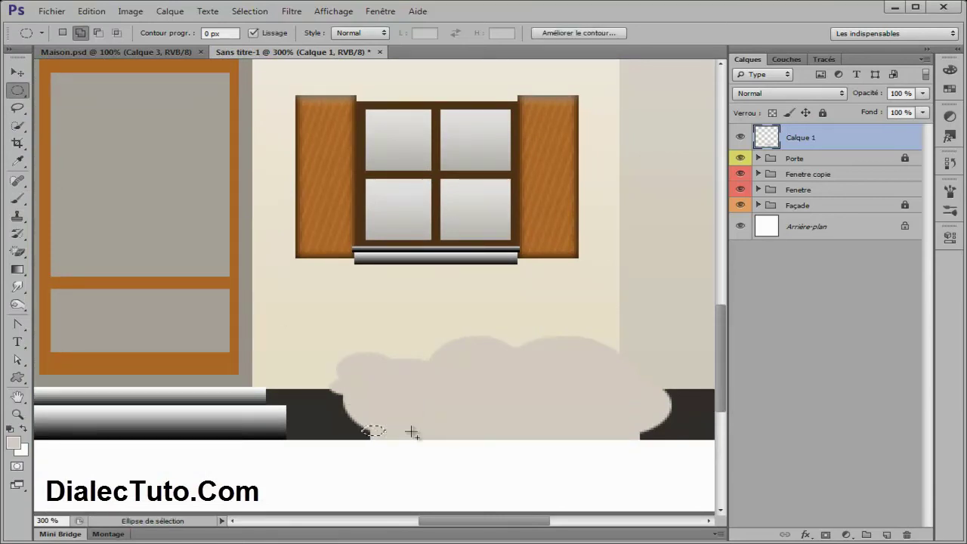
pyautogui.moveTo(633, 425); pyautogui.dragTo(648, 438)
pyautogui.hotkey('ctrl', 'd')
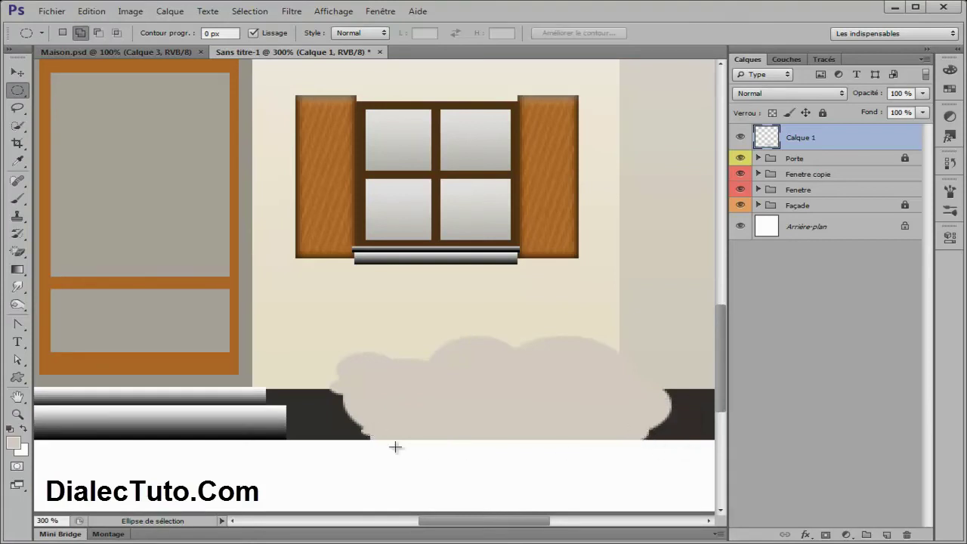
pyautogui.hotkey('ctrl', '-')
pyautogui.hotkey('ctrl', '-')
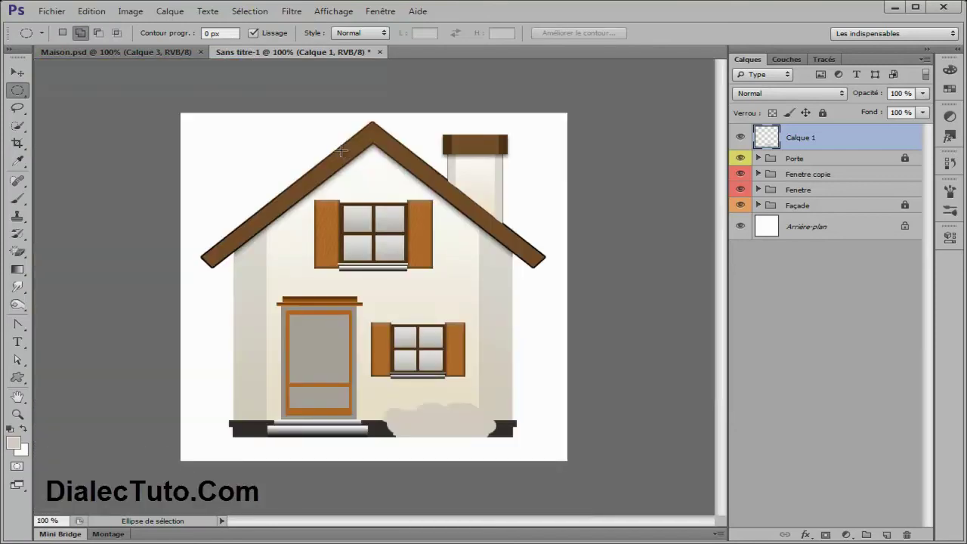
# Add a Gradient Overlay to Calque 1 with a green #48b030 left stop
pyautogui.doubleClick(894, 140)
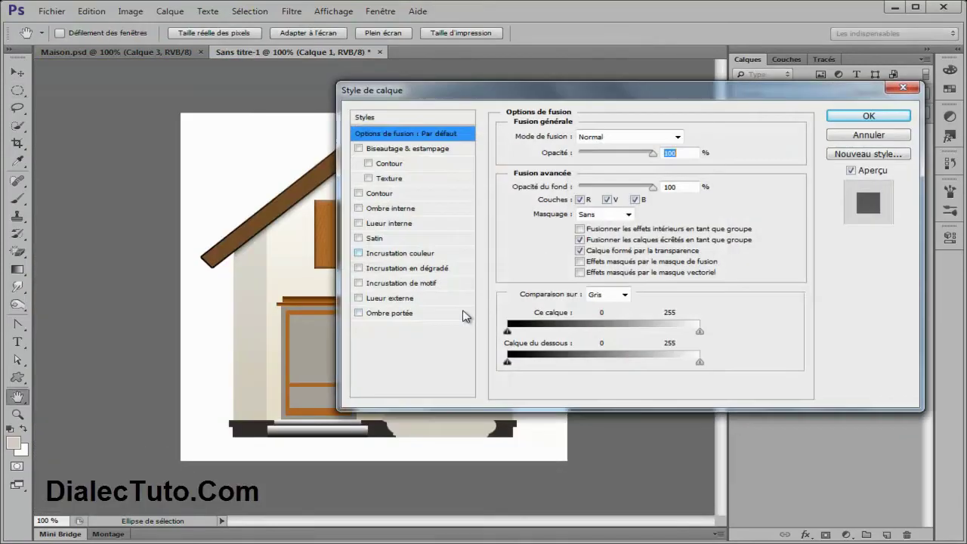
pyautogui.click(408, 269)
pyautogui.moveTo(542, 97)
pyautogui.mouseDown()
pyautogui.moveTo(328, 97)
pyautogui.moveTo(330, 62)
pyautogui.mouseUp()
pyautogui.click(391, 139)
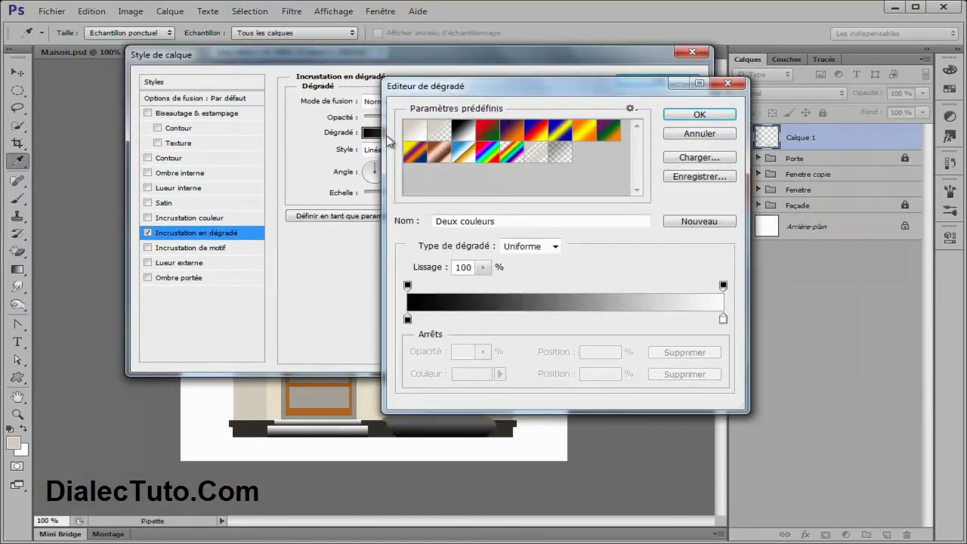
pyautogui.click(408, 319)
pyautogui.moveTo(494, 89); pyautogui.dragTo(466, 30)
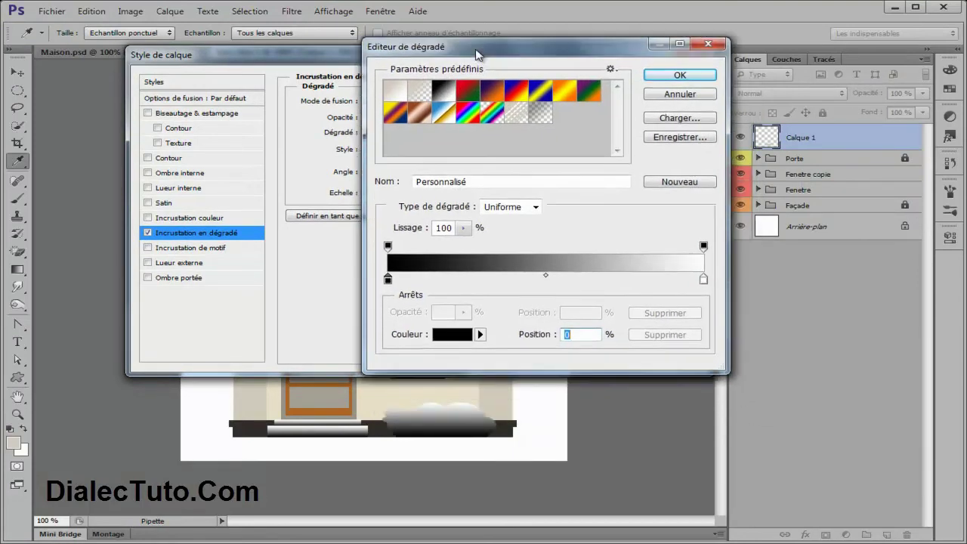
pyautogui.click(443, 318)
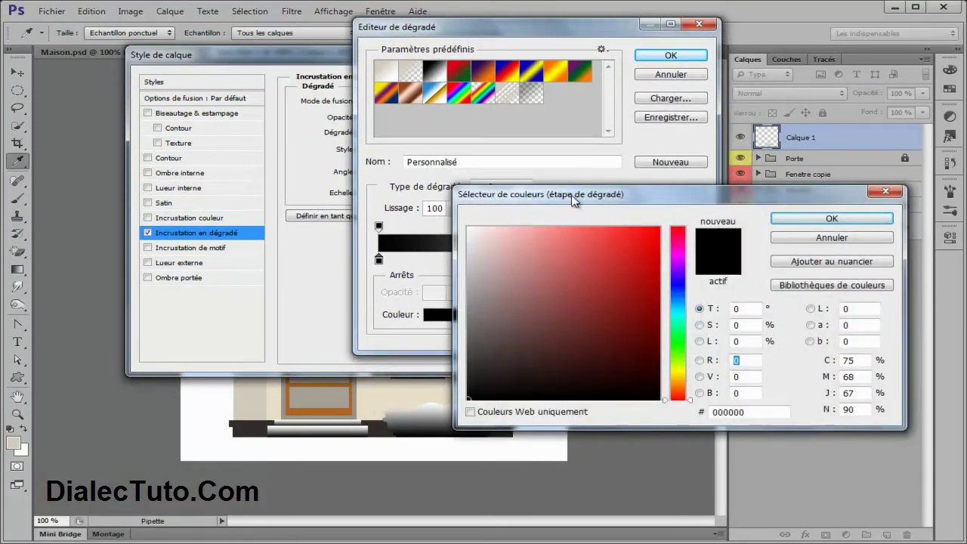
pyautogui.moveTo(575, 201); pyautogui.dragTo(421, 99)
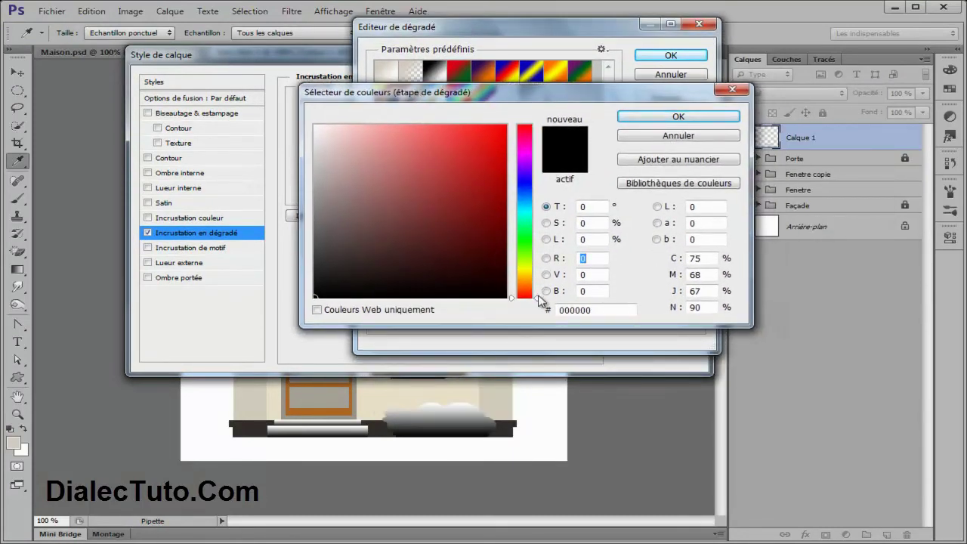
pyautogui.moveTo(538, 299); pyautogui.dragTo(538, 245)
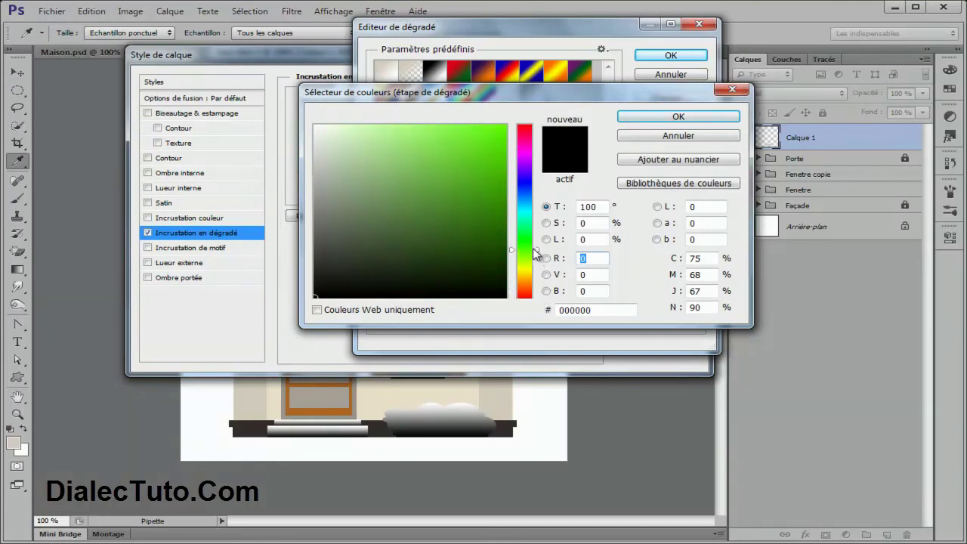
pyautogui.moveTo(459, 164)
pyautogui.mouseDown()
pyautogui.moveTo(442, 177)
pyautogui.moveTo(453, 178)
pyautogui.mouseUp()
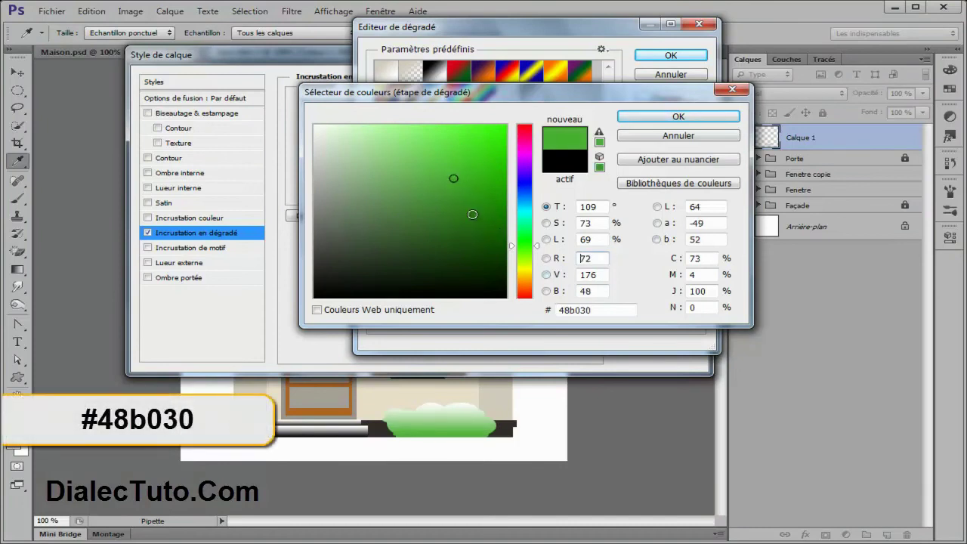
pyautogui.click(656, 120)
# Set the gradient's right stop to lighter green #5dc377 and confirm the gradient
pyautogui.click(694, 261)
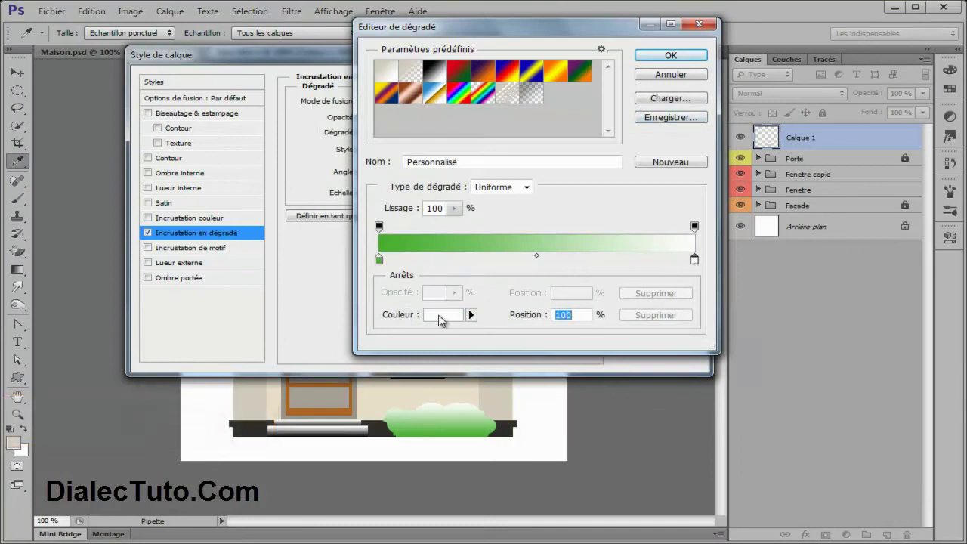
pyautogui.click(443, 314)
pyautogui.moveTo(539, 301); pyautogui.dragTo(534, 239)
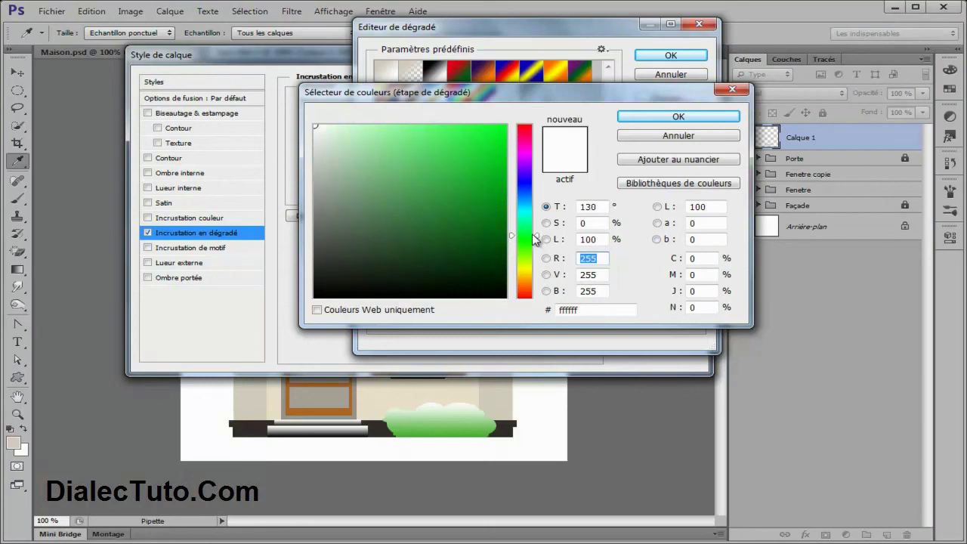
pyautogui.moveTo(483, 209)
pyautogui.mouseDown()
pyautogui.moveTo(412, 147)
pyautogui.moveTo(423, 155)
pyautogui.moveTo(415, 166)
pyautogui.mouseUp()
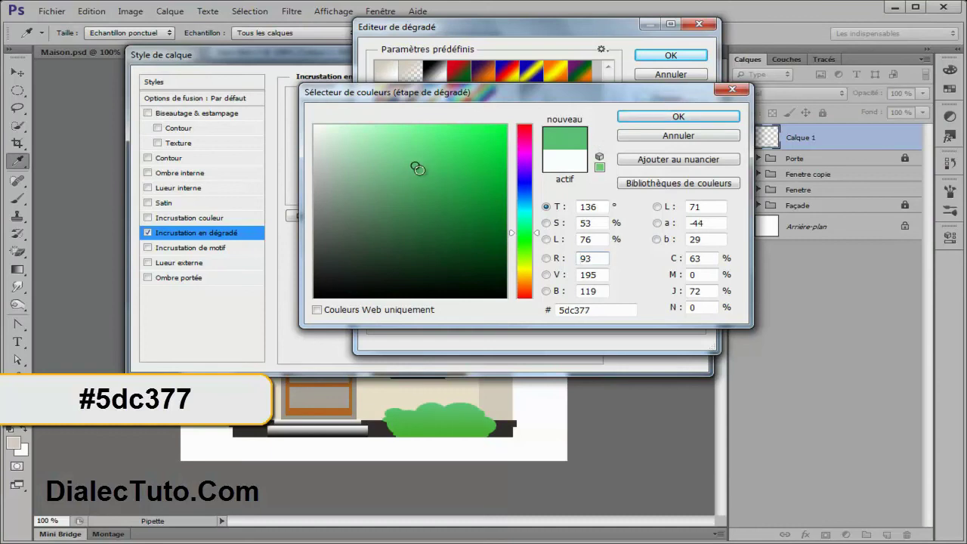
pyautogui.click(677, 119)
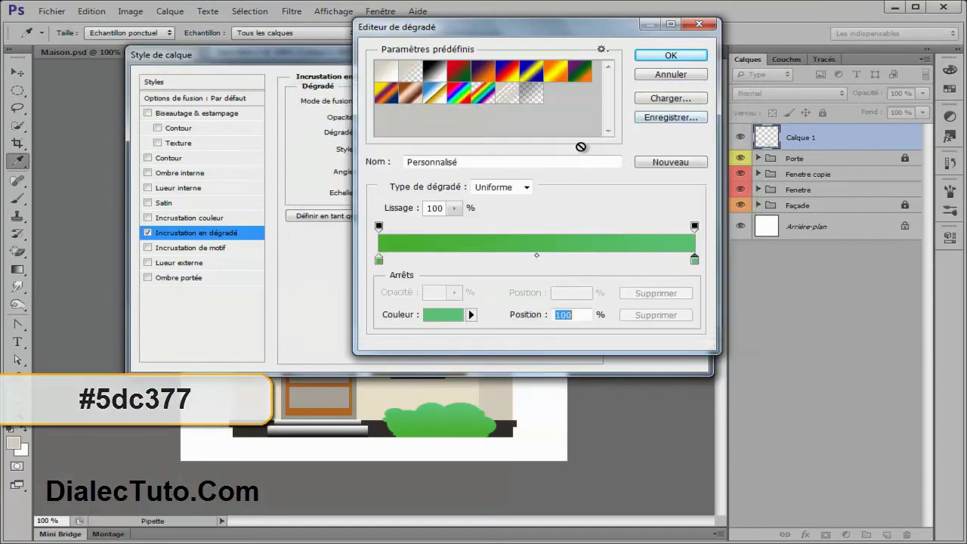
pyautogui.click(671, 57)
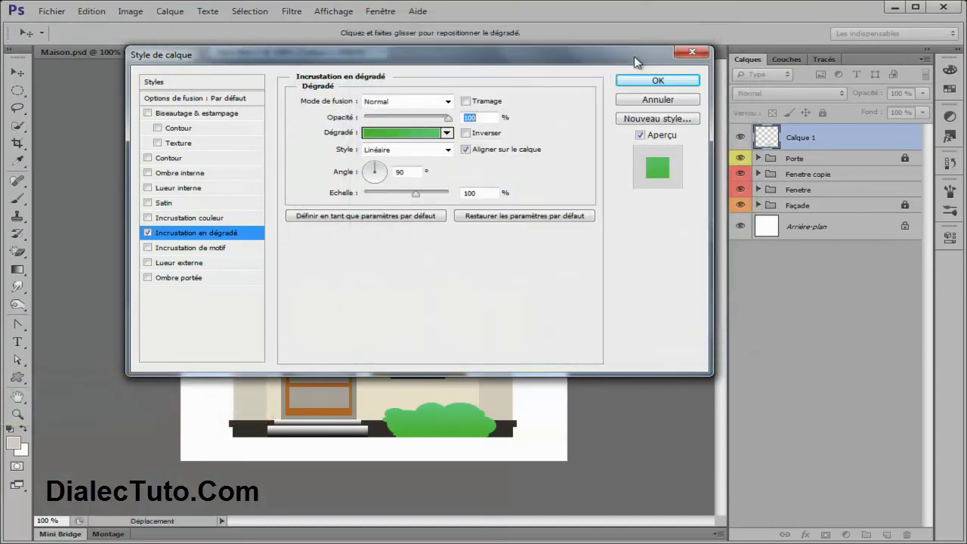
# Add Bevel & Emboss with Inner Bevel style and Chisel Soft technique
pyautogui.click(219, 115)
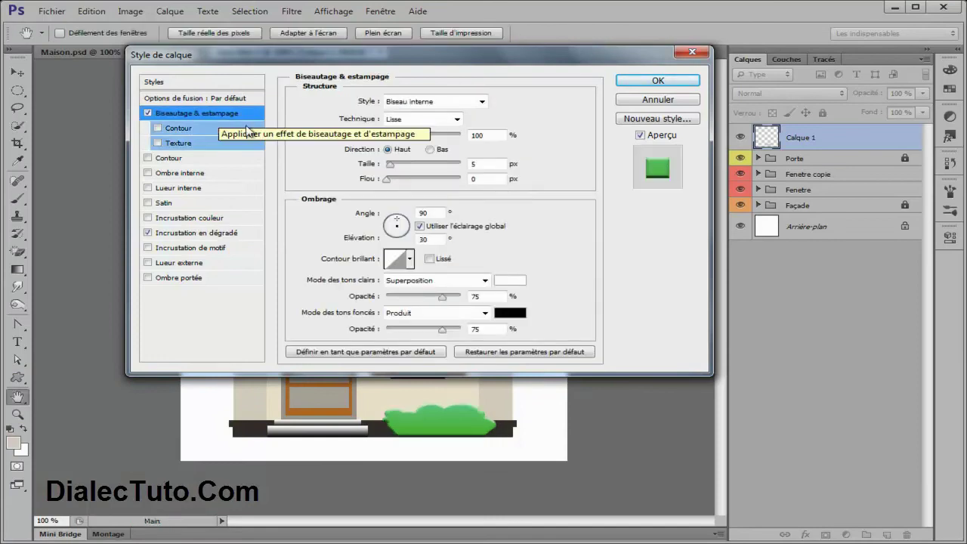
pyautogui.click(433, 101)
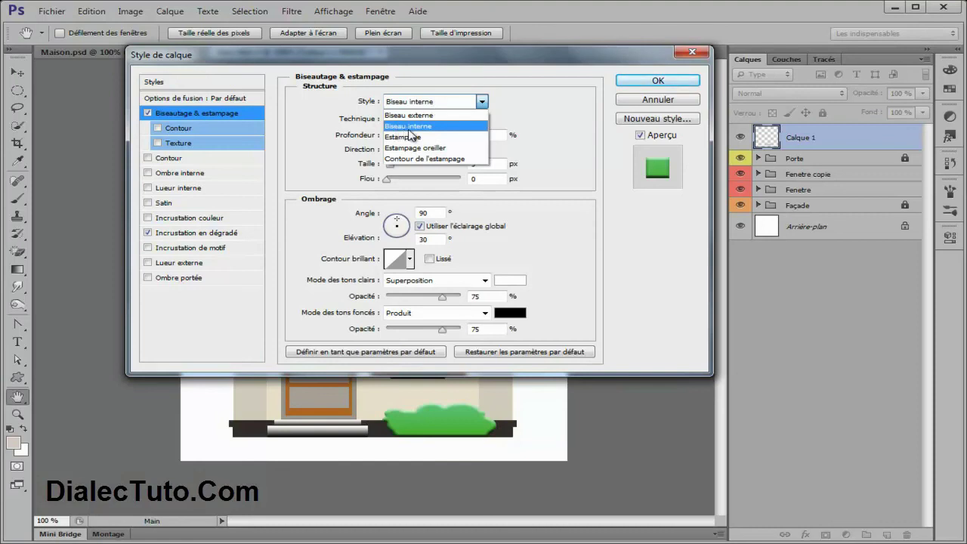
pyautogui.click(419, 128)
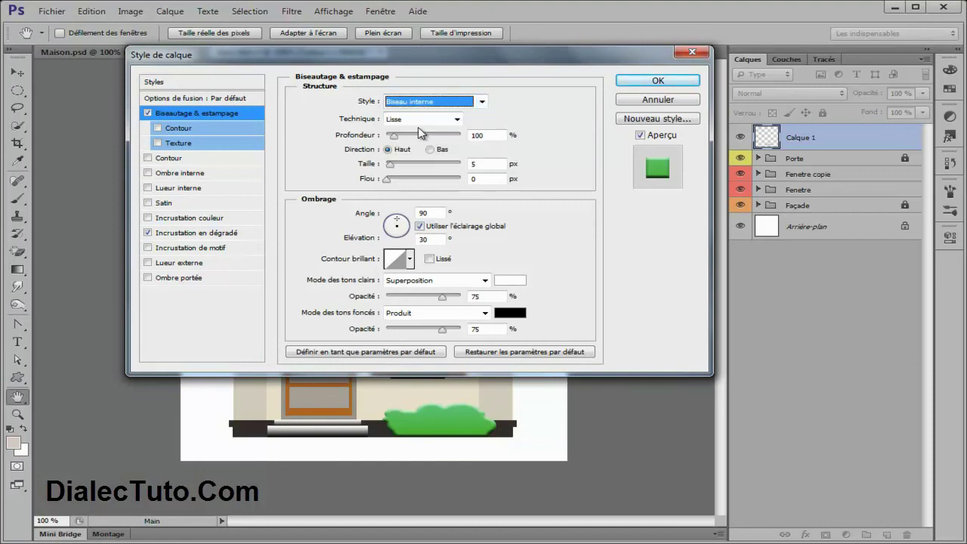
pyautogui.click(431, 119)
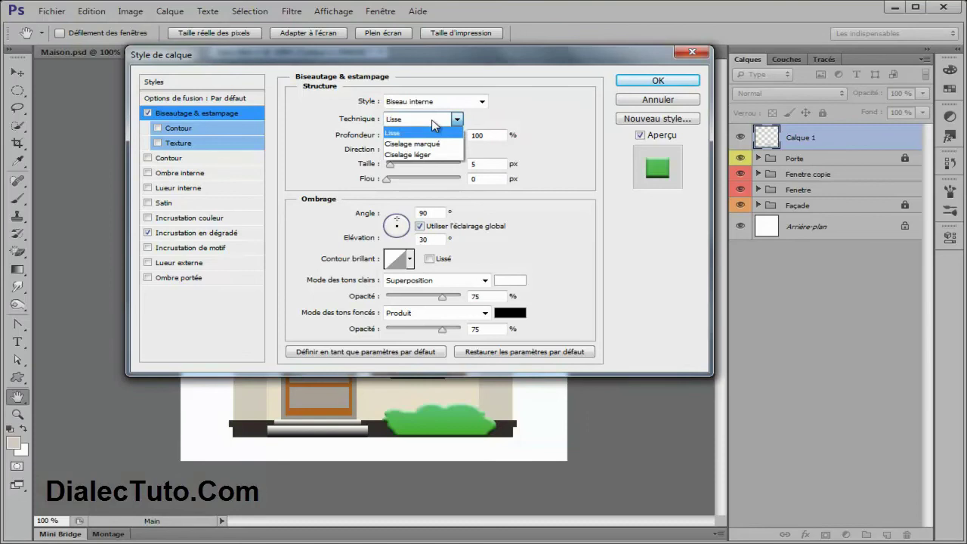
pyautogui.click(431, 145)
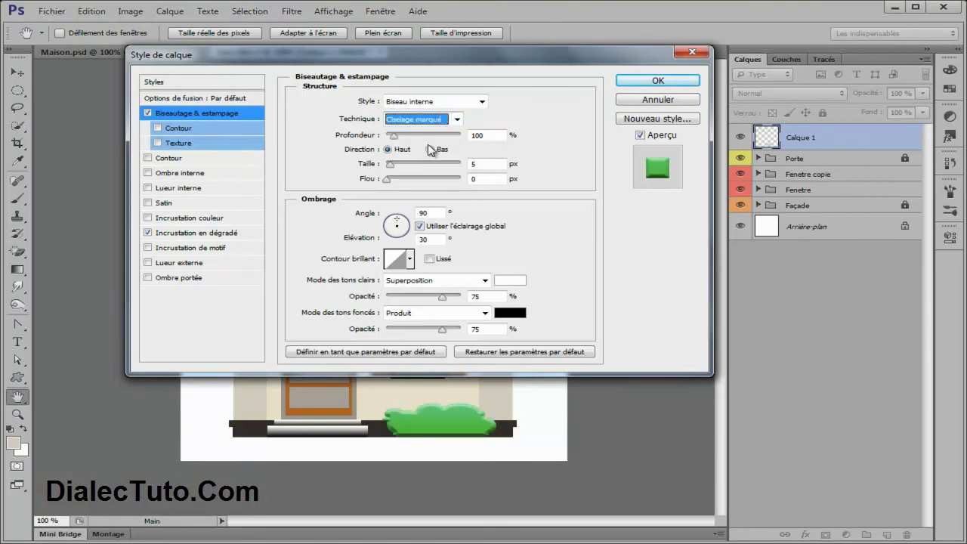
pyautogui.click(432, 119)
pyautogui.click(431, 156)
# Tune the bevel depth, size and softening, then apply the layer style
pyautogui.moveTo(394, 136)
pyautogui.mouseDown()
pyautogui.moveTo(385, 139)
pyautogui.moveTo(390, 168)
pyautogui.mouseUp()
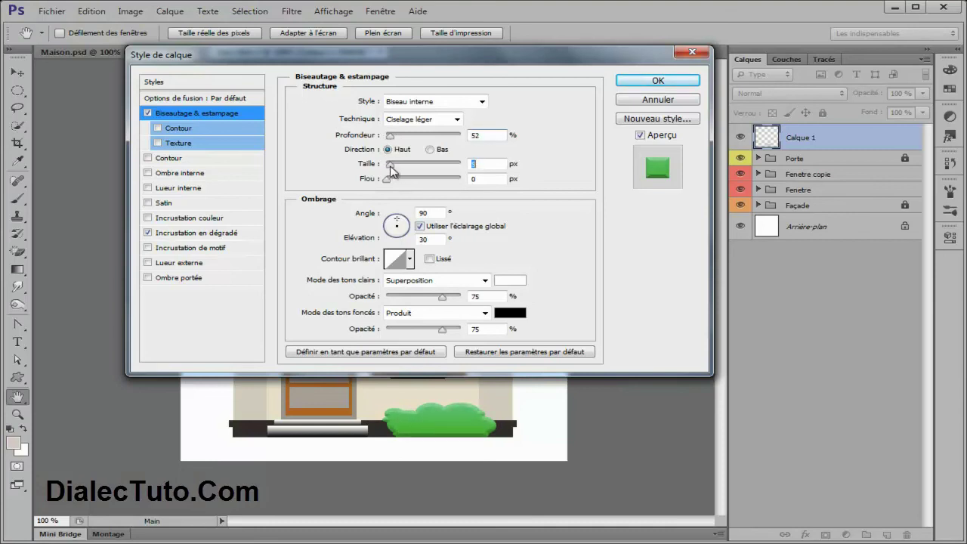
pyautogui.moveTo(396, 220)
pyautogui.mouseDown()
pyautogui.moveTo(393, 239)
pyautogui.moveTo(398, 231)
pyautogui.mouseUp()
pyautogui.moveTo(389, 164)
pyautogui.mouseDown()
pyautogui.moveTo(429, 166)
pyautogui.moveTo(392, 167)
pyautogui.moveTo(388, 178)
pyautogui.mouseUp()
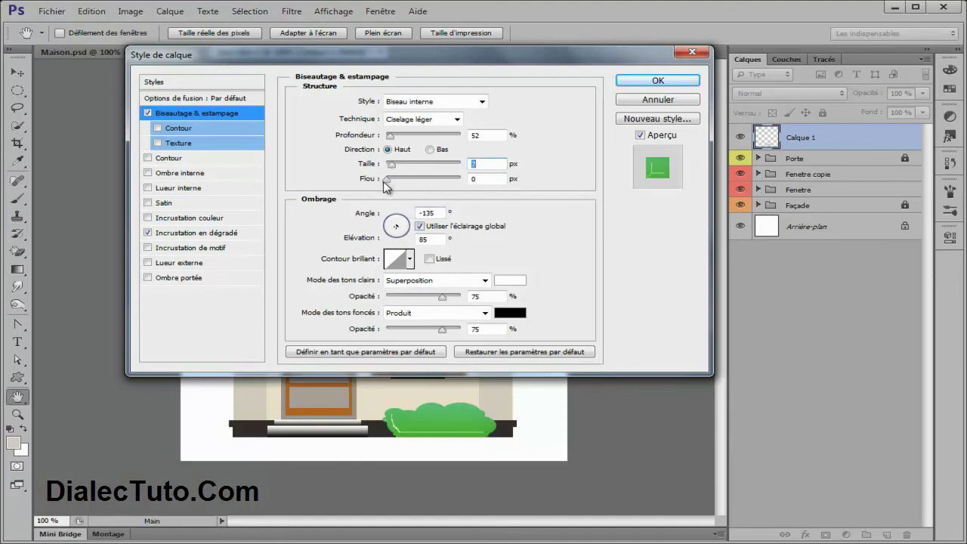
pyautogui.moveTo(390, 135); pyautogui.dragTo(392, 182)
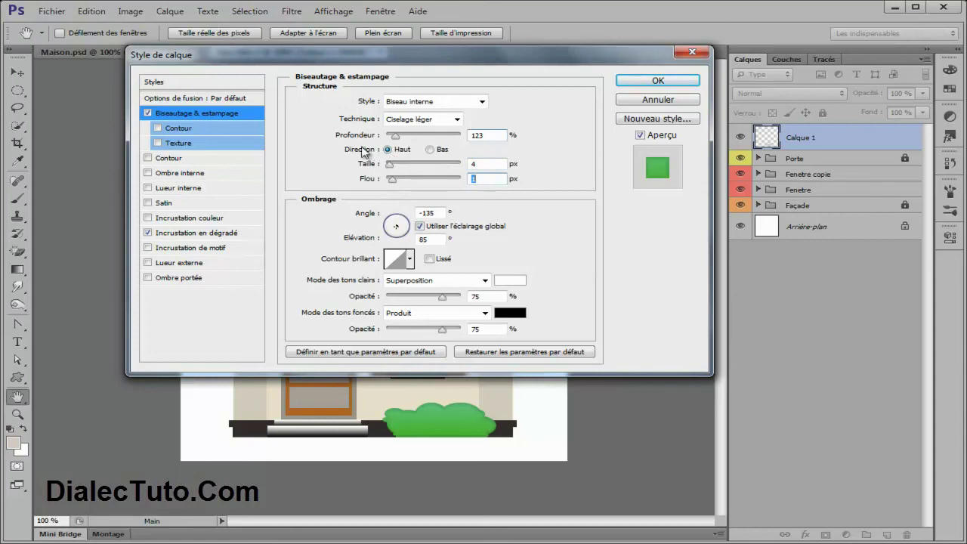
pyautogui.moveTo(491, 135); pyautogui.dragTo(448, 136)
pyautogui.click(657, 80)
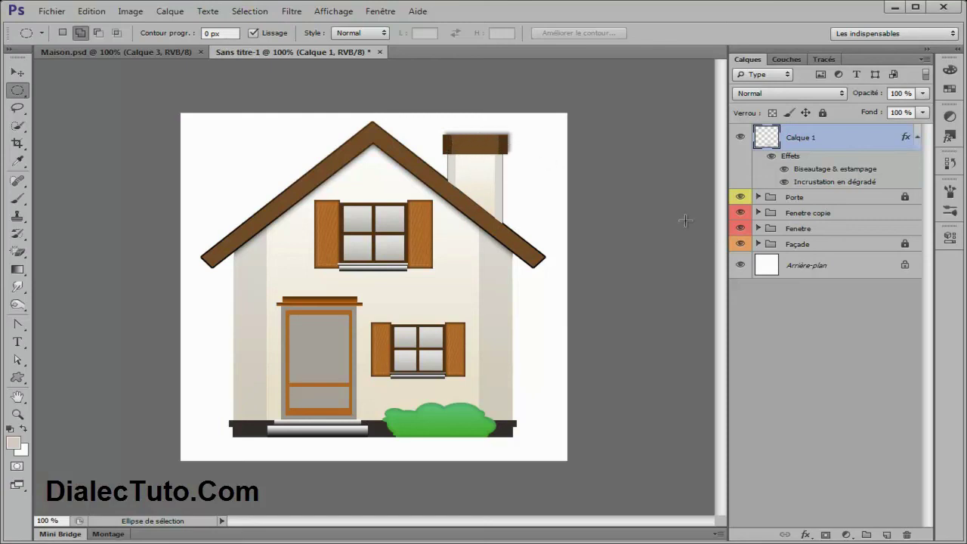
# Expand the Façade group and select the chimney's Rectangle 6 layer
pyautogui.click(806, 250)
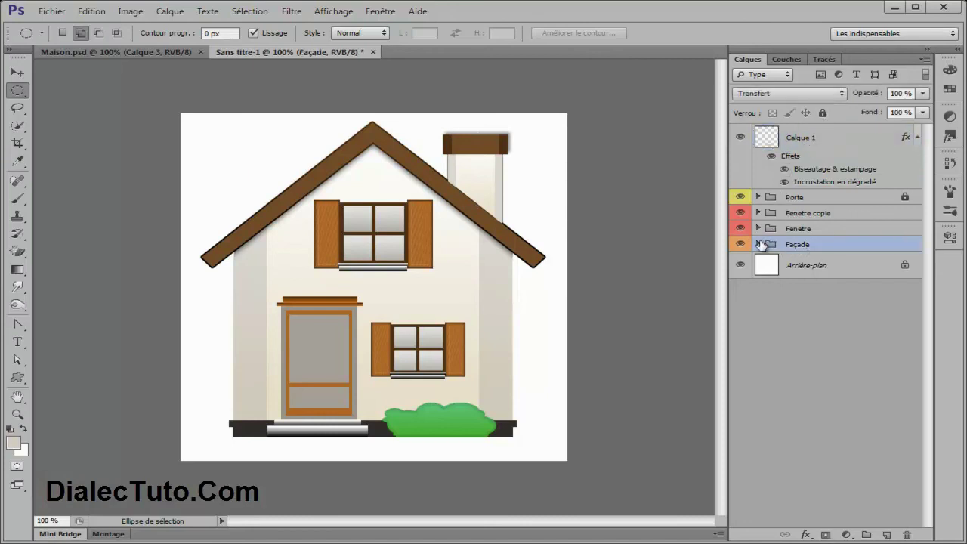
pyautogui.click(759, 244)
pyautogui.click(18, 72)
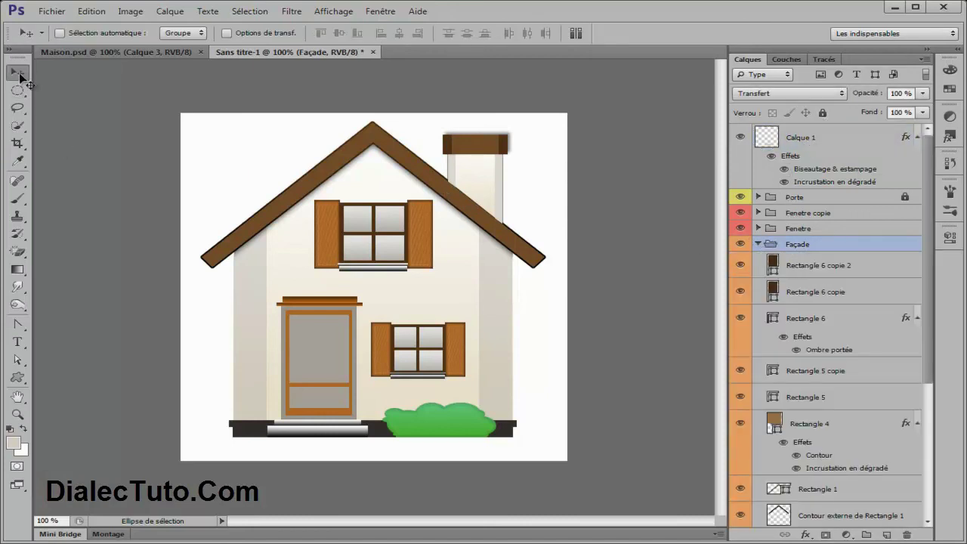
pyautogui.rightClick(463, 144)
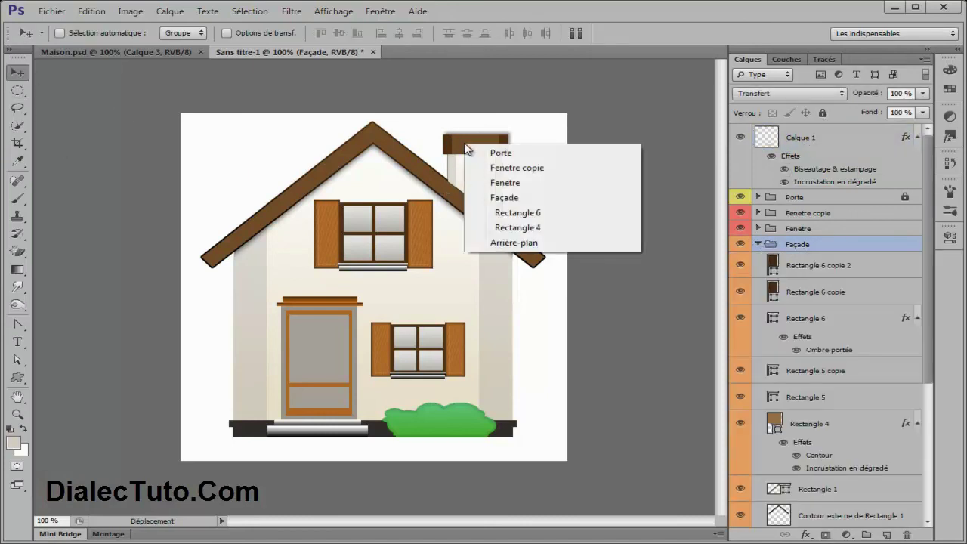
pyautogui.click(518, 212)
pyautogui.click(739, 318)
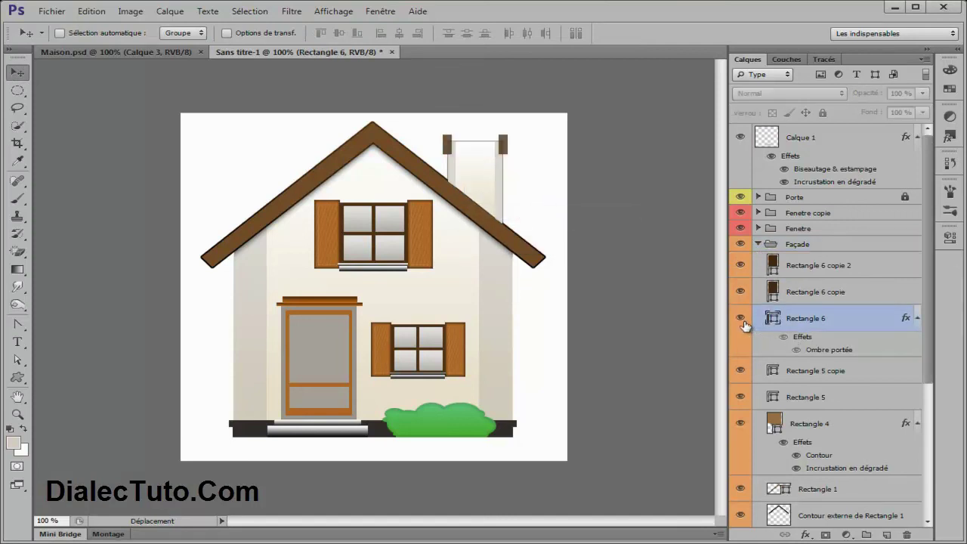
# Detach Rectangle 6's drop shadow from global lighting with a 120° angle
pyautogui.doubleClick(864, 323)
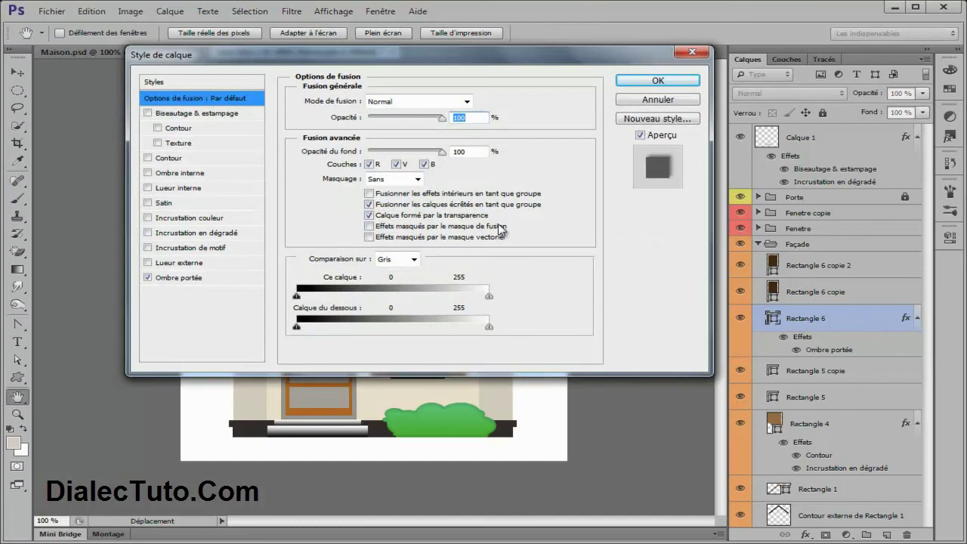
pyautogui.click(200, 278)
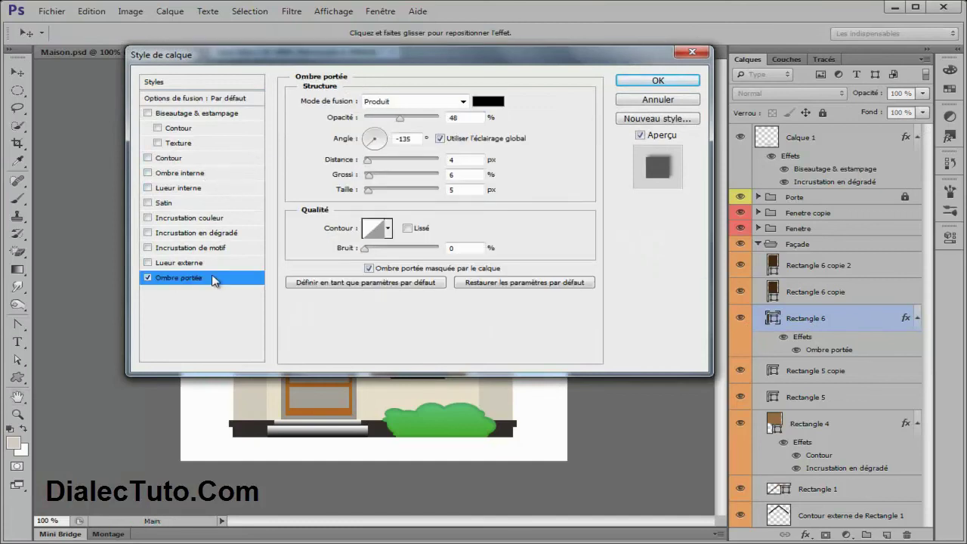
pyautogui.moveTo(504, 73); pyautogui.dragTo(486, 157)
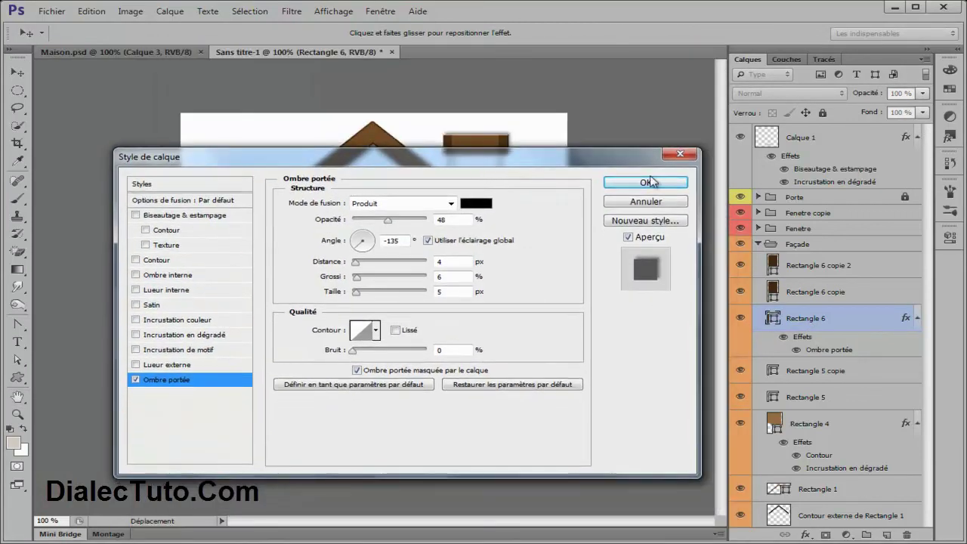
pyautogui.click(443, 241)
pyautogui.moveTo(471, 164); pyautogui.dragTo(482, 263)
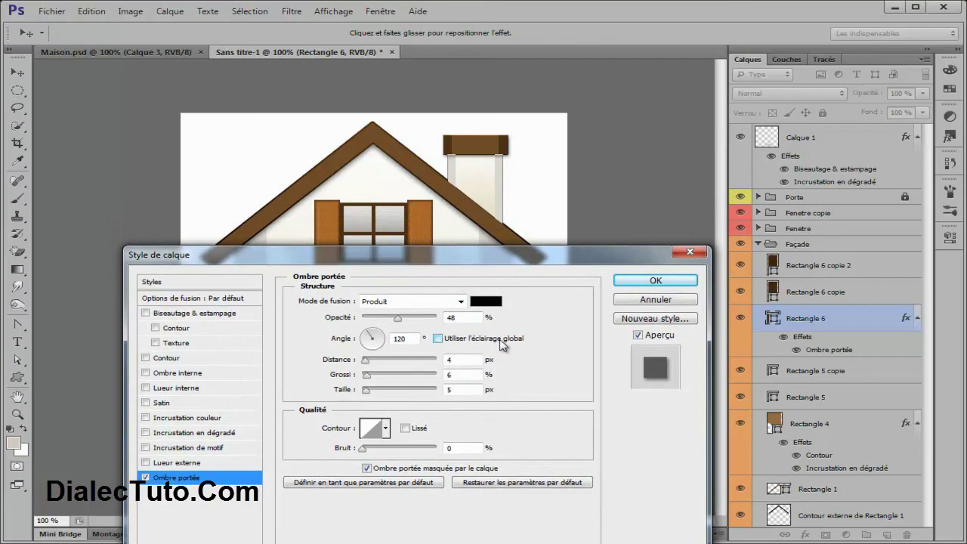
pyautogui.click(476, 342)
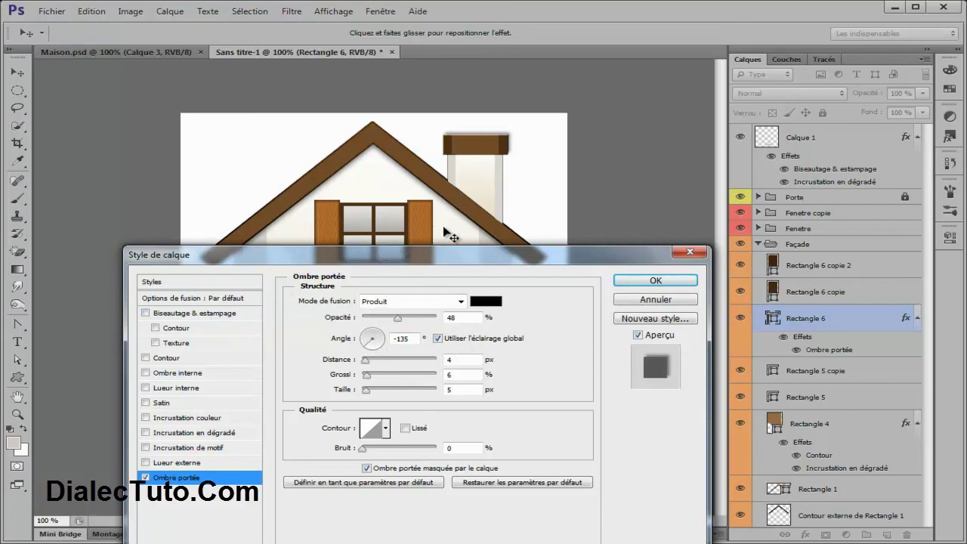
pyautogui.click(438, 339)
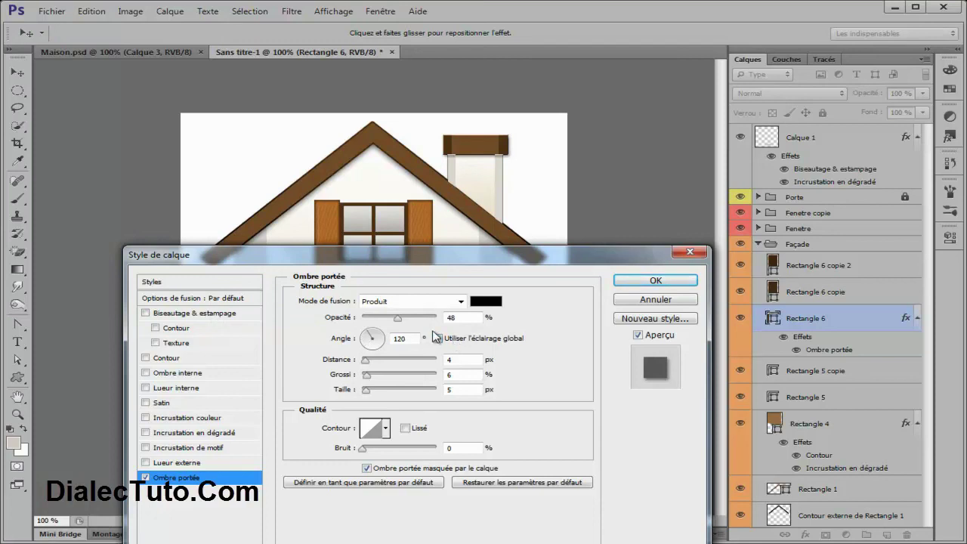
pyautogui.click(646, 282)
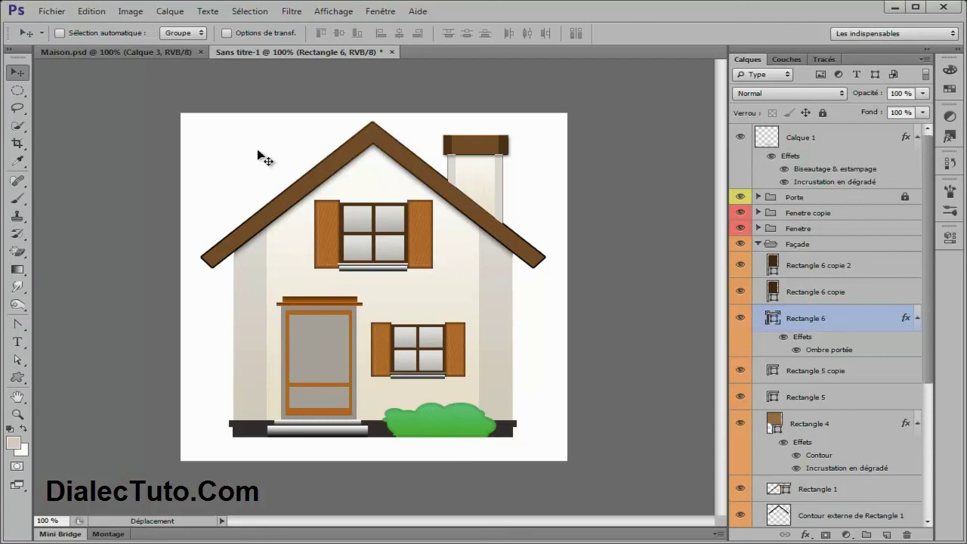
# Hide the Arrière-plan layer and save the house as maison_100 PNG on the Desktop
pyautogui.moveTo(929, 384); pyautogui.dragTo(948, 521)
pyautogui.click(742, 516)
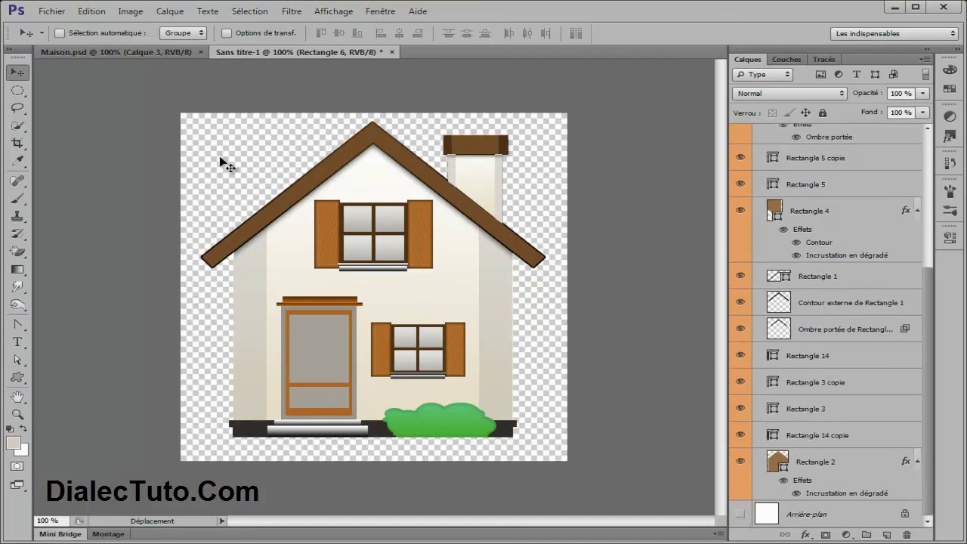
pyautogui.click(52, 11)
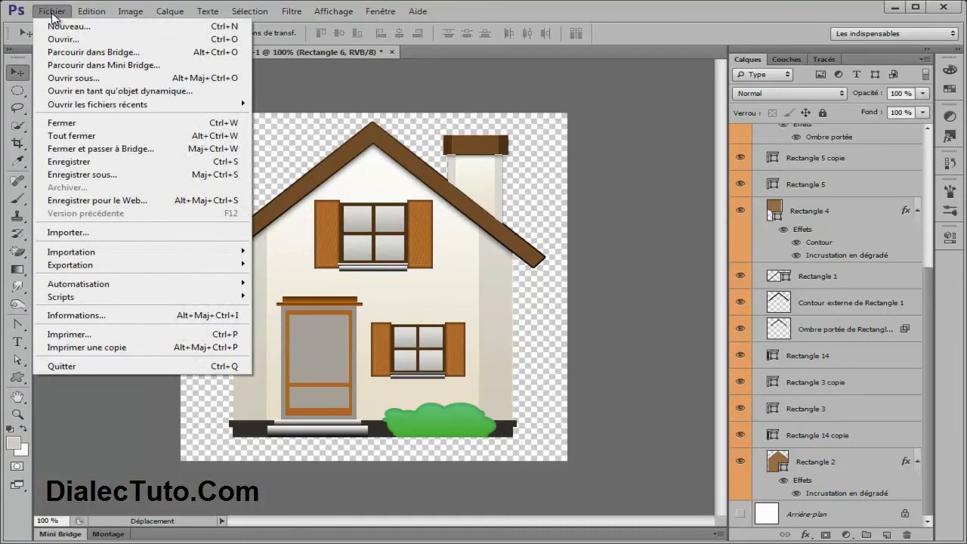
pyautogui.click(124, 175)
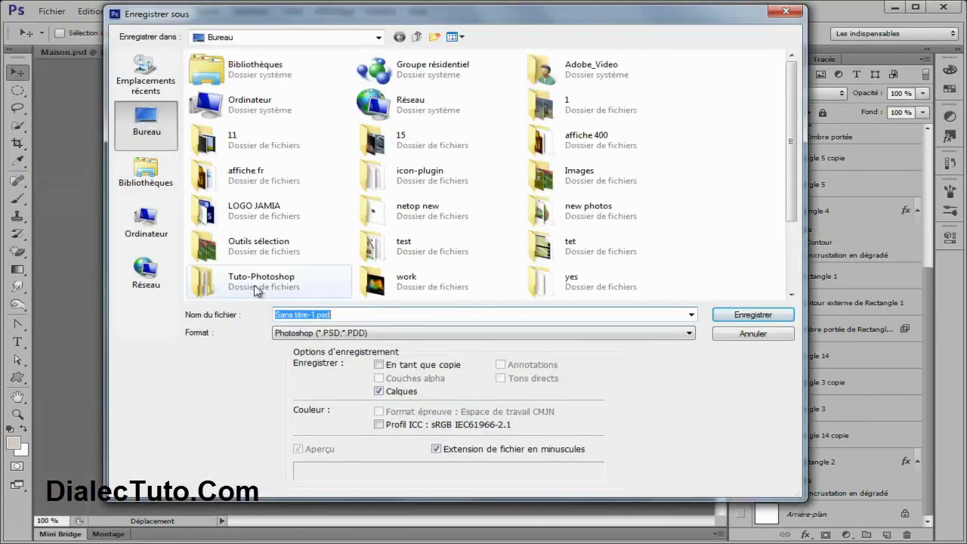
pyautogui.click(361, 334)
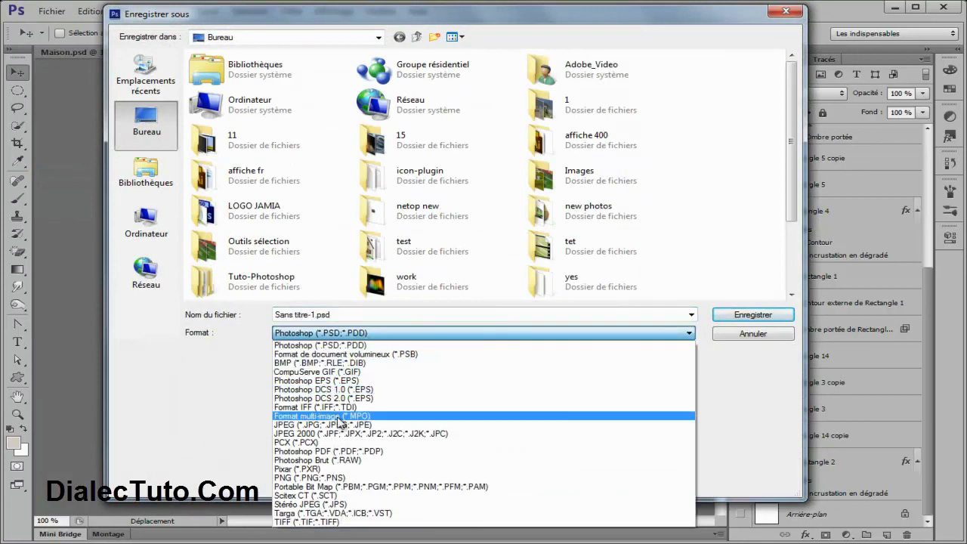
pyautogui.click(343, 478)
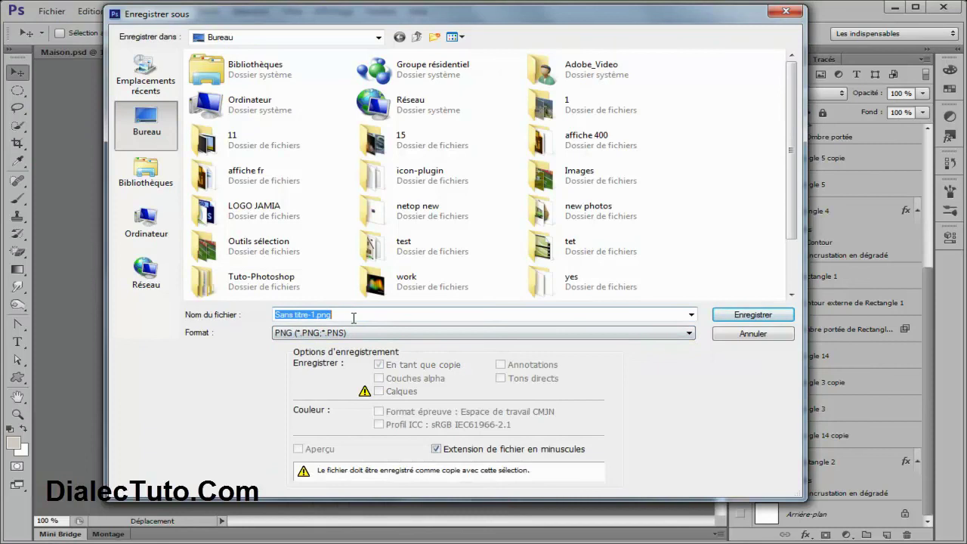
pyautogui.write('maison_')
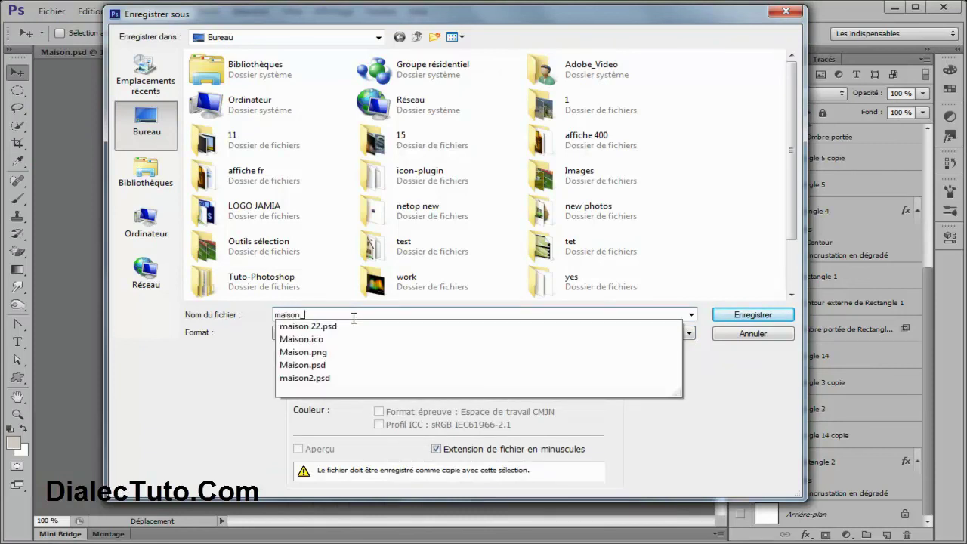
pyautogui.press('Escape')
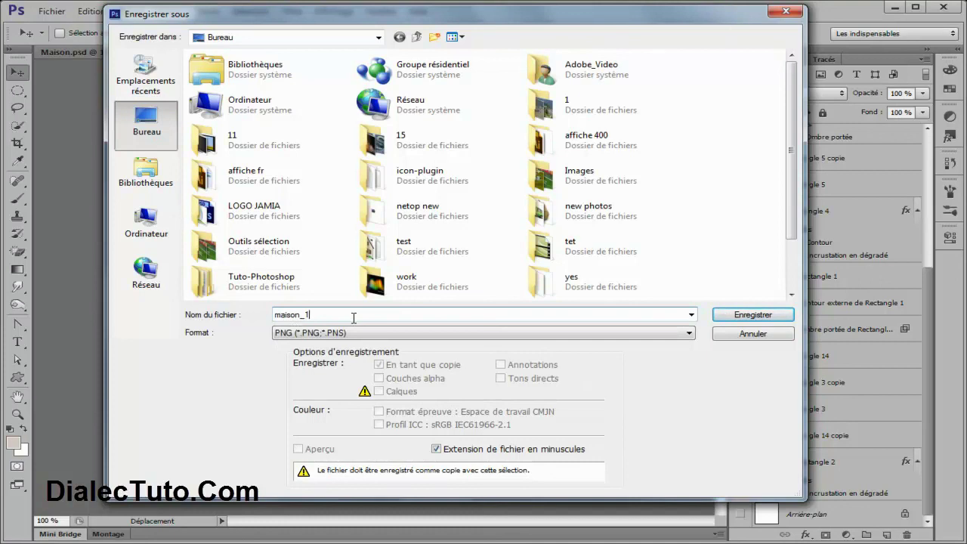
pyautogui.click(757, 322)
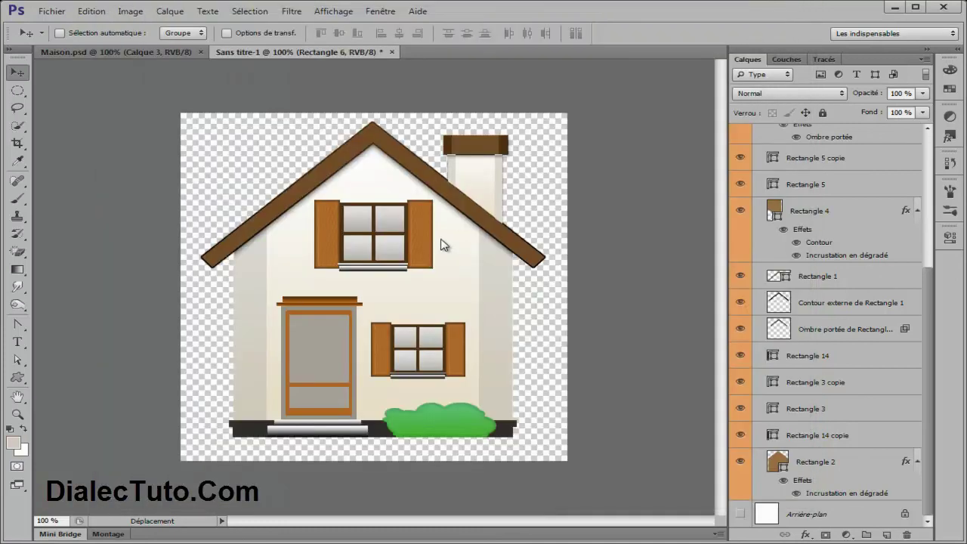
# Accept the PNG options, move maison_100.png beside Ordinateur, and bring up the CustomXP converter in Firefox
pyautogui.click(390, 206)
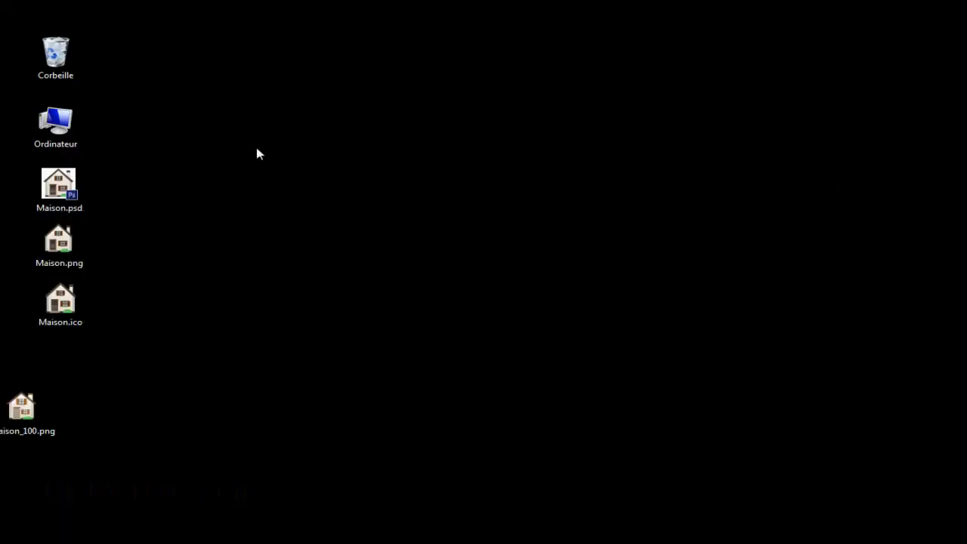
pyautogui.moveTo(27, 420); pyautogui.dragTo(152, 135)
pyautogui.click(167, 156)
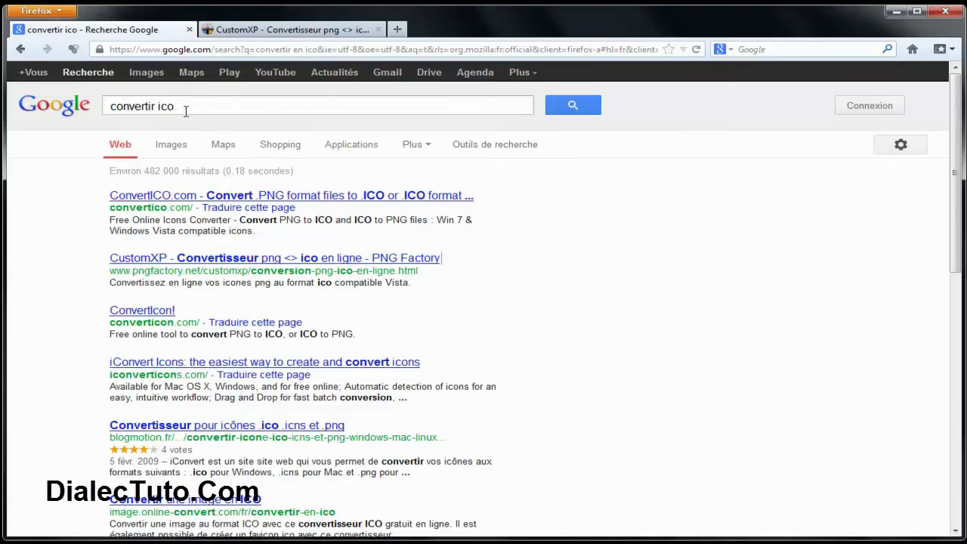
pyautogui.moveTo(195, 106); pyautogui.dragTo(111, 108)
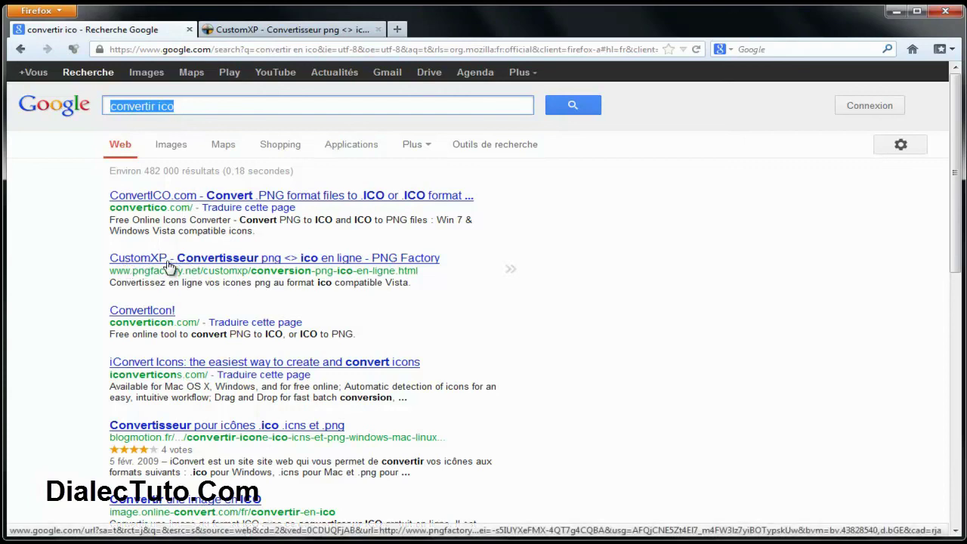
pyautogui.click(291, 32)
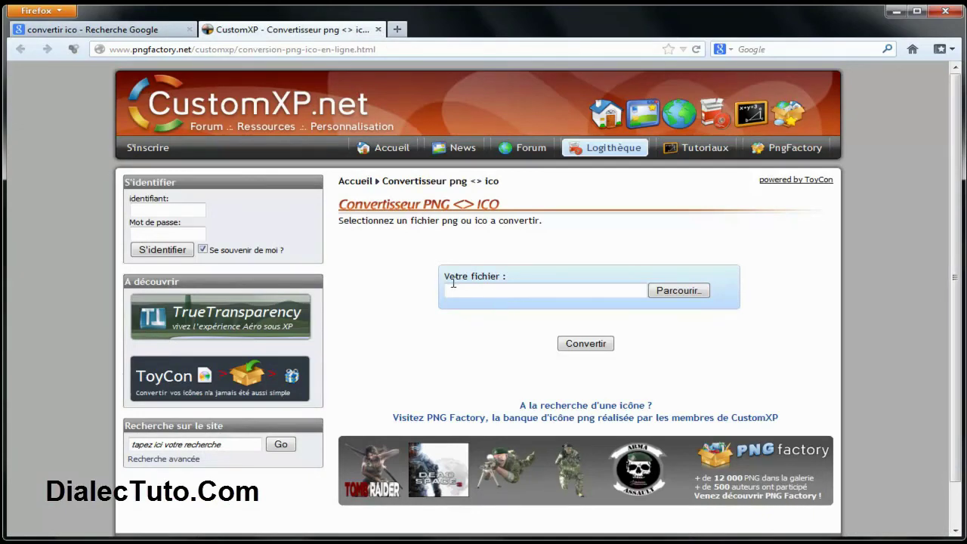
# Upload maison_100.png from the Bureau and convert it to a Vista-format icon
pyautogui.click(685, 293)
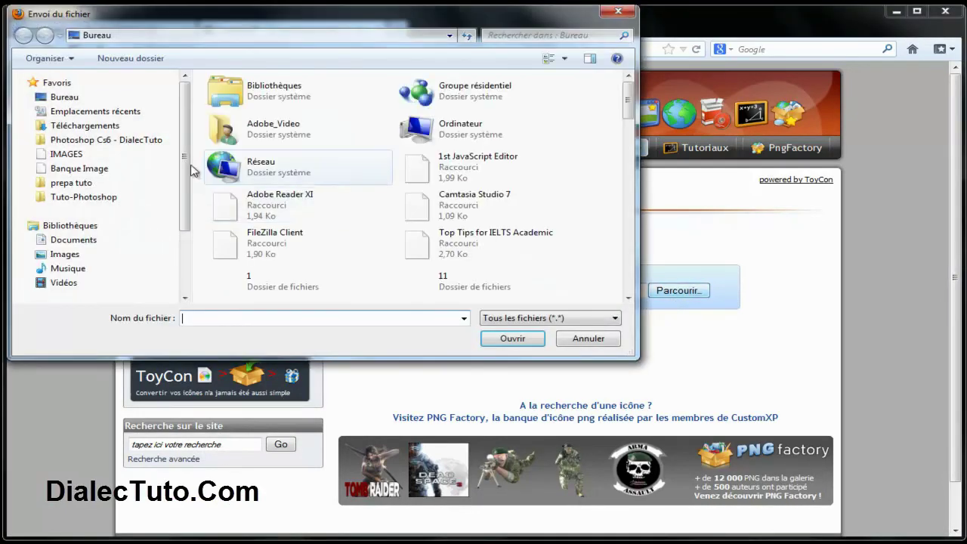
pyautogui.click(60, 97)
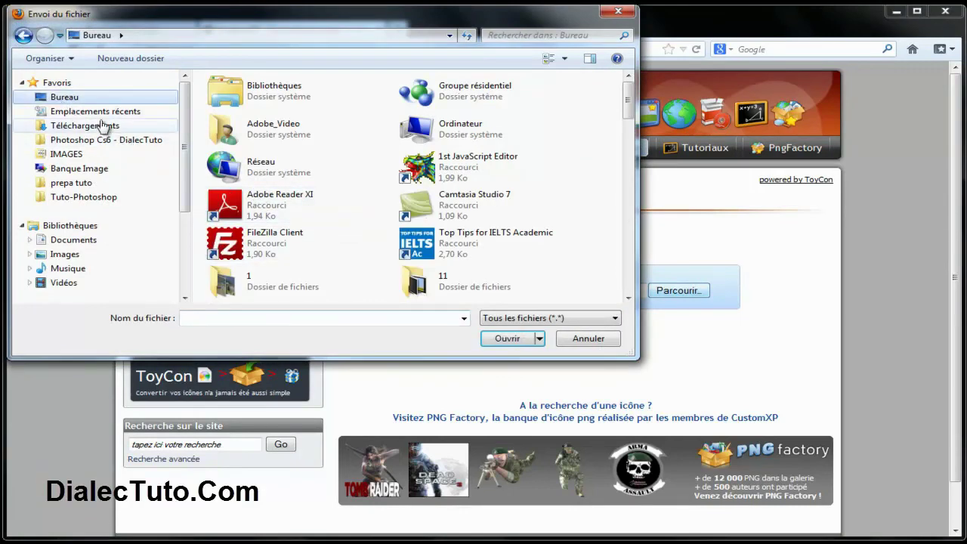
pyautogui.click(256, 167)
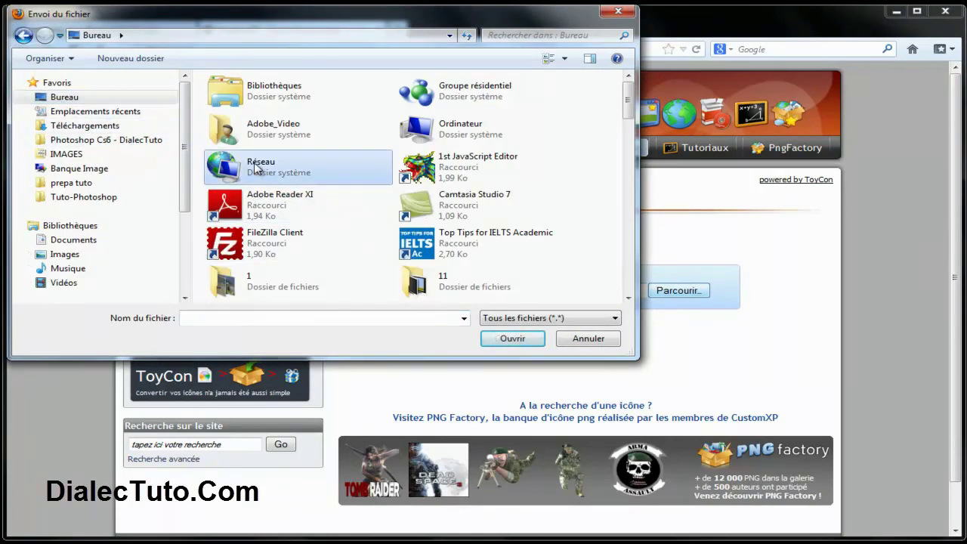
pyautogui.click(284, 209)
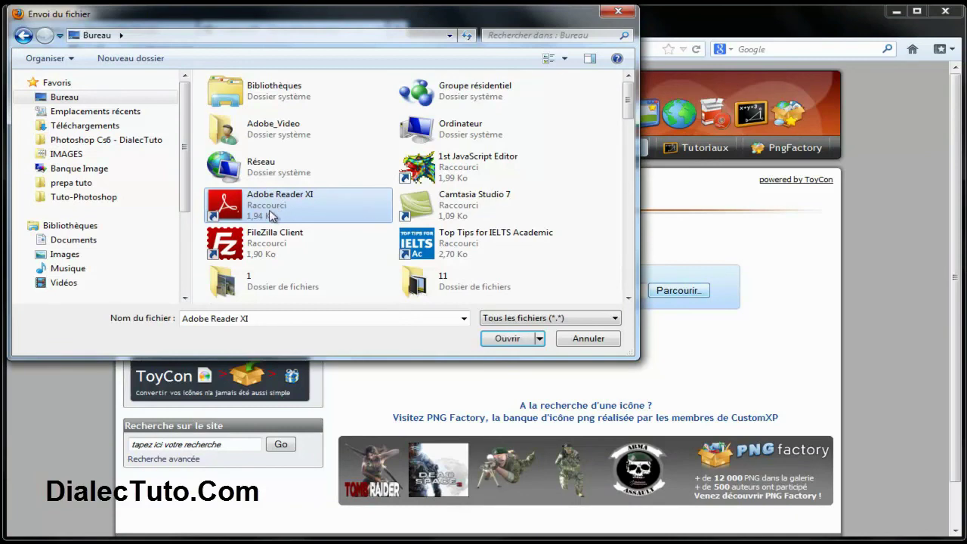
pyautogui.click(255, 172)
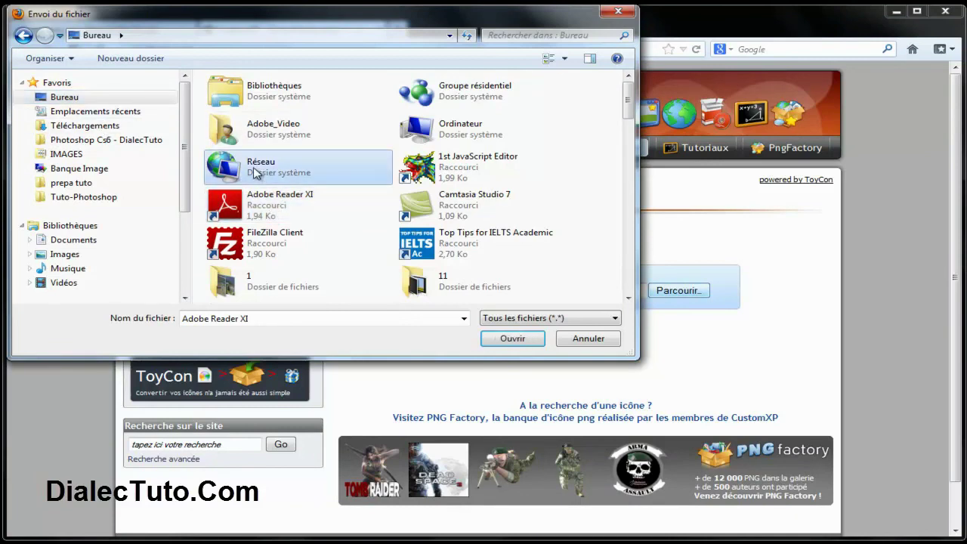
pyautogui.write('maison.')
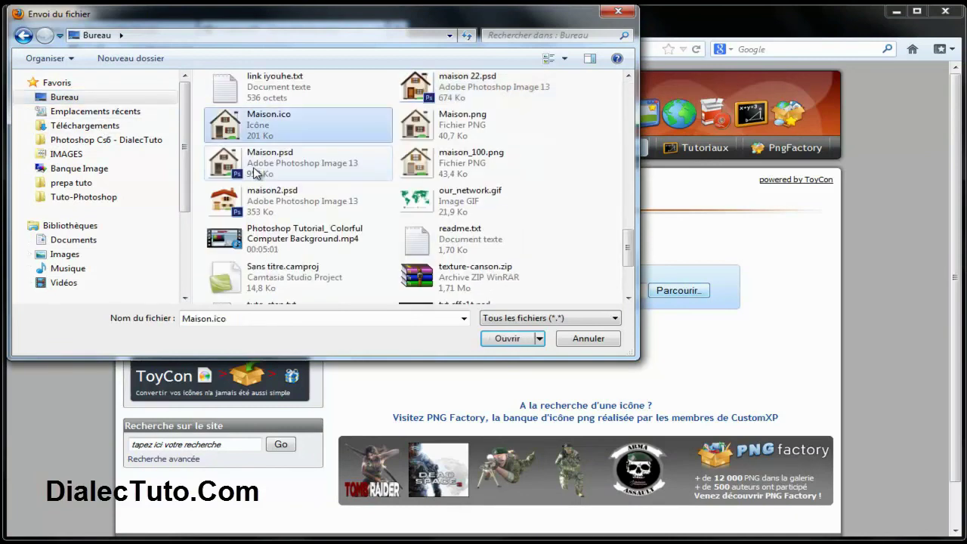
pyautogui.write('png')
pyautogui.press('Down')
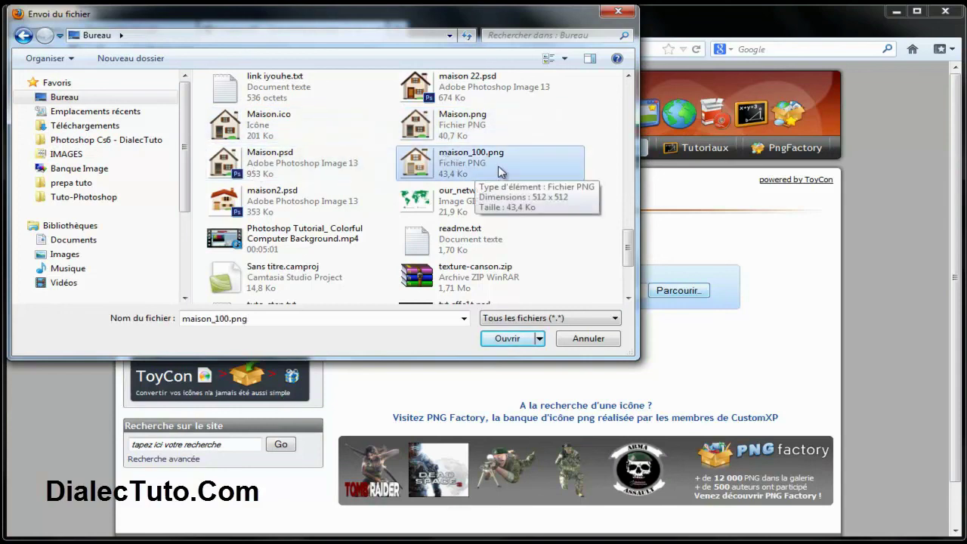
pyautogui.click(516, 341)
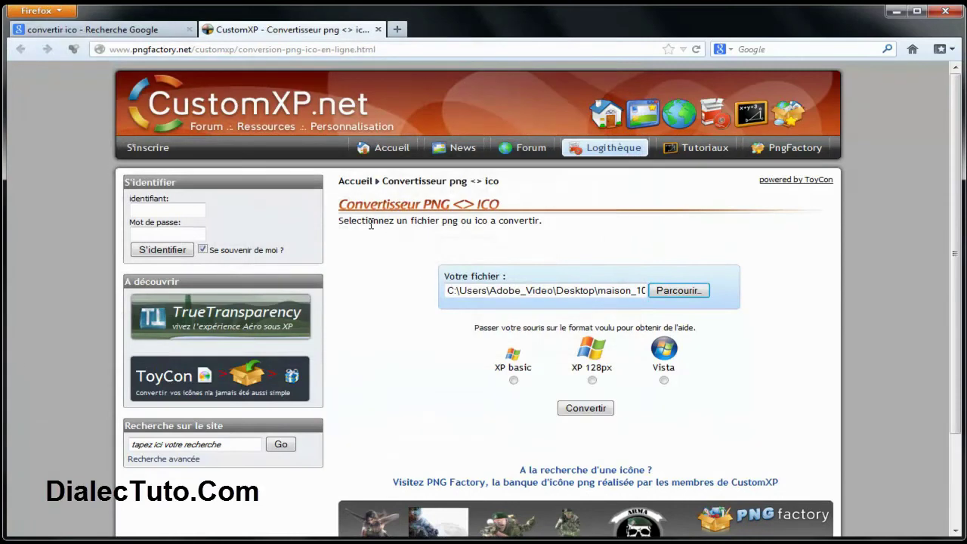
pyautogui.click(664, 381)
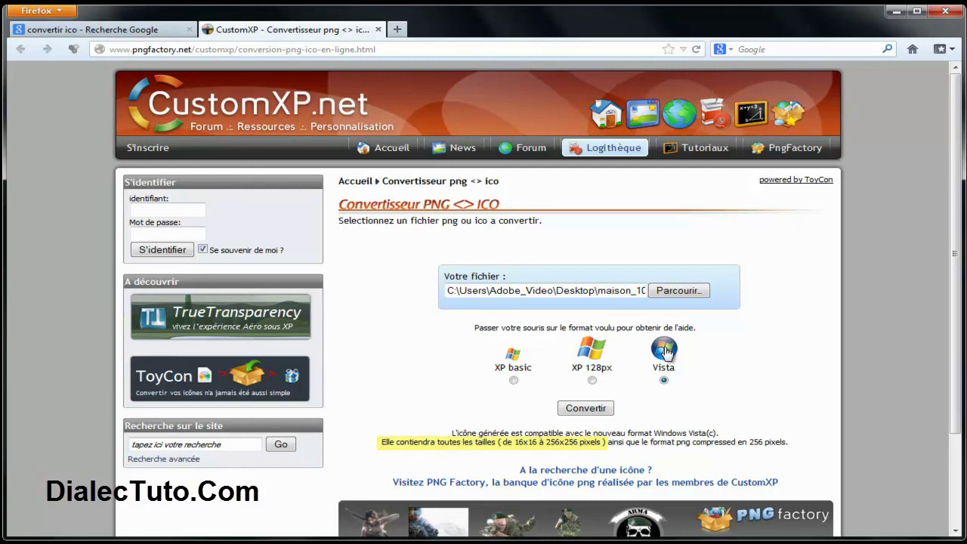
pyautogui.click(589, 410)
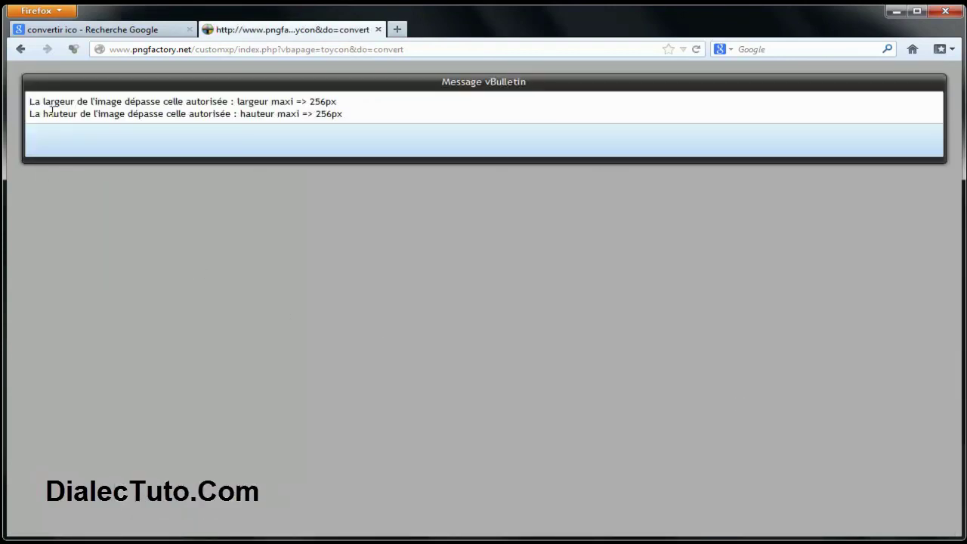
# Highlight the 256-pixel maximum size error, then go back to the upload page
pyautogui.moveTo(160, 101); pyautogui.dragTo(225, 101)
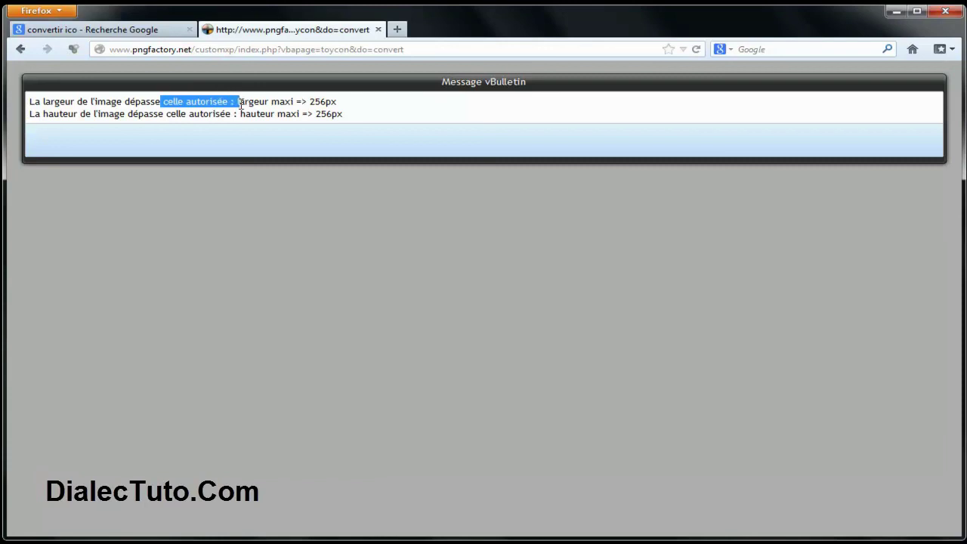
pyautogui.moveTo(295, 101); pyautogui.dragTo(227, 102)
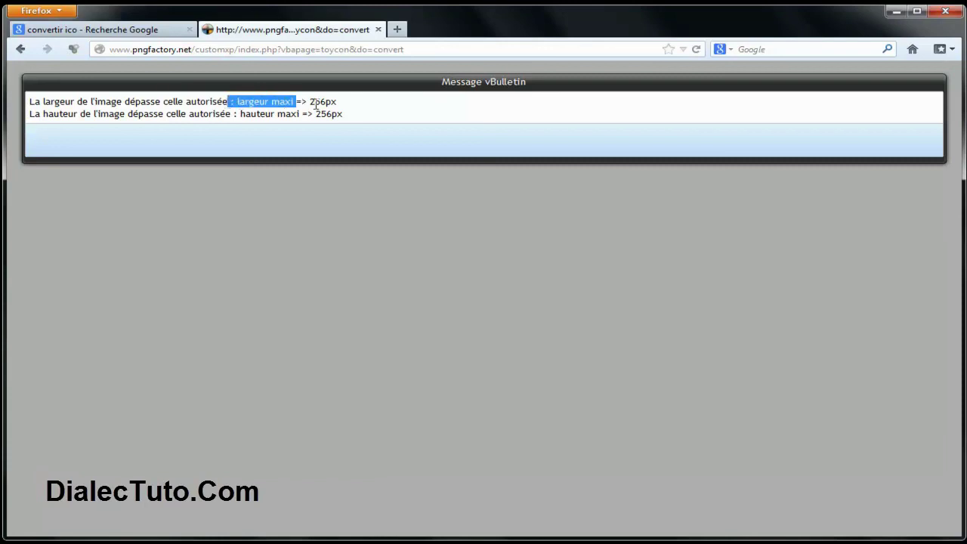
pyautogui.moveTo(326, 102); pyautogui.dragTo(309, 103)
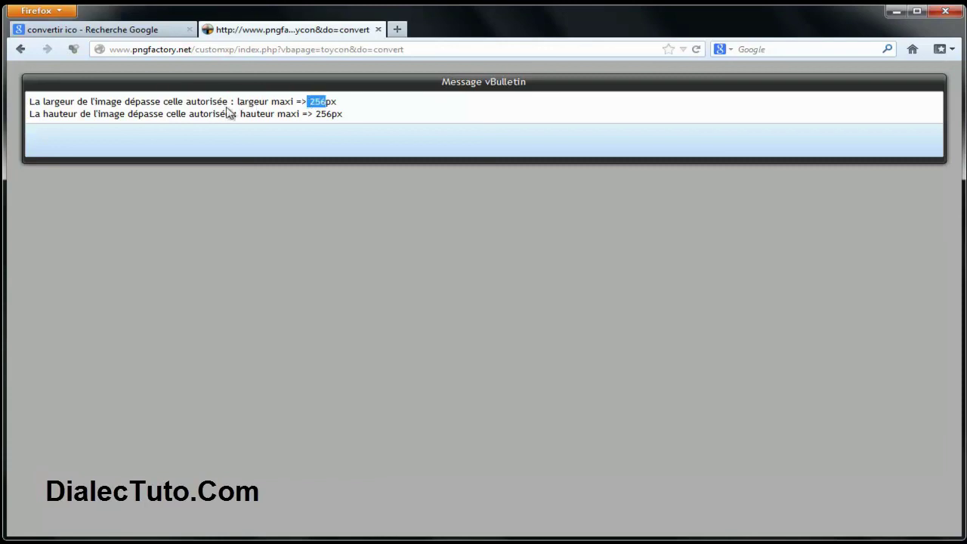
pyautogui.click(20, 49)
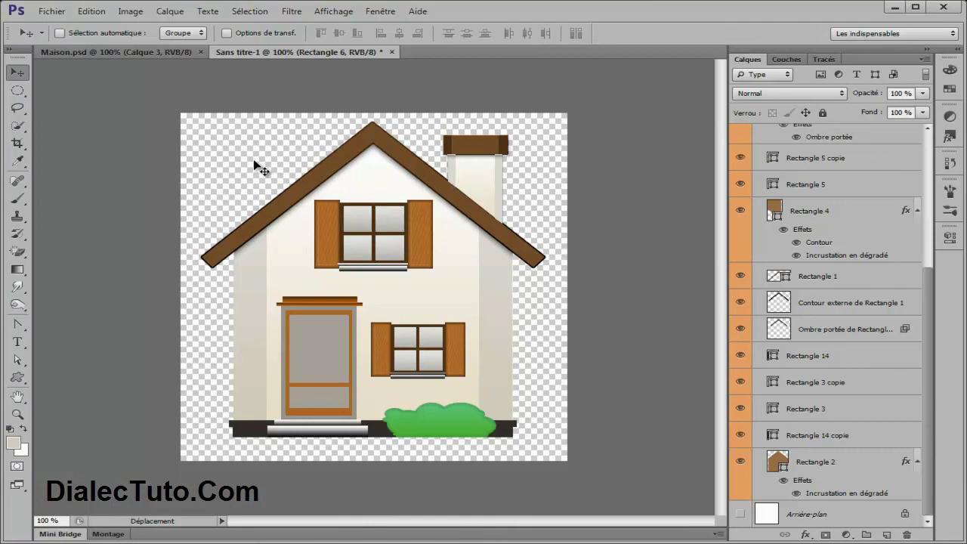
# Resize the house image to 256 pixels wide with proportions kept, making it 256 × 256
pyautogui.click(97, 16)
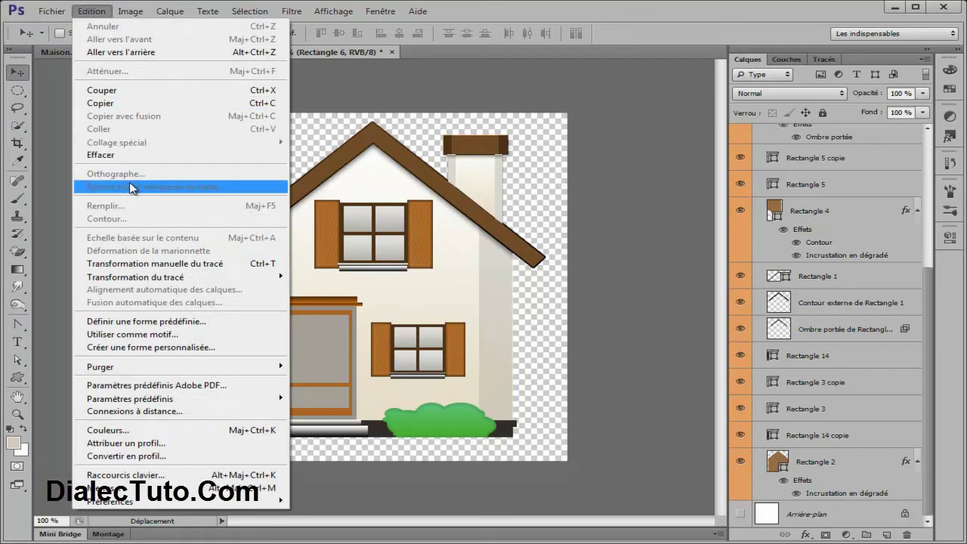
pyautogui.click(149, 12)
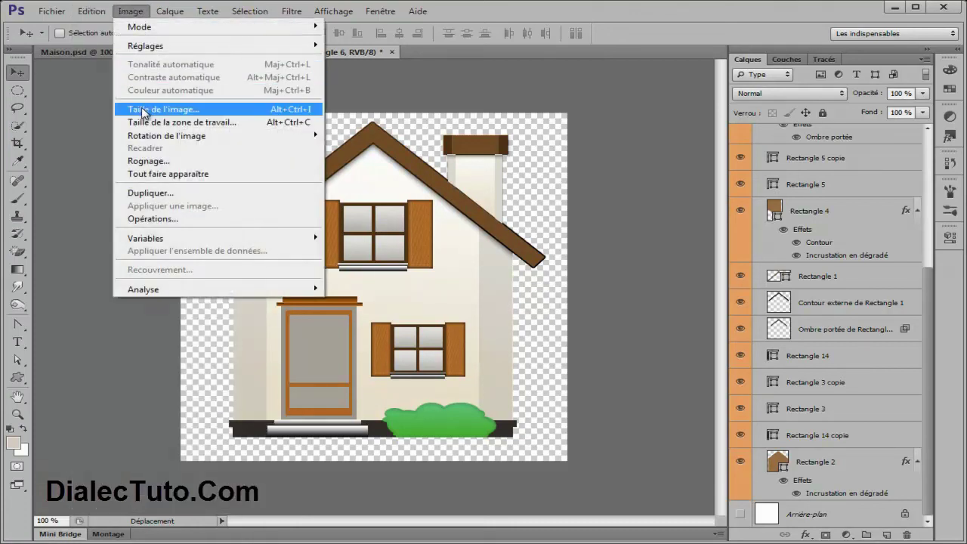
pyautogui.click(150, 111)
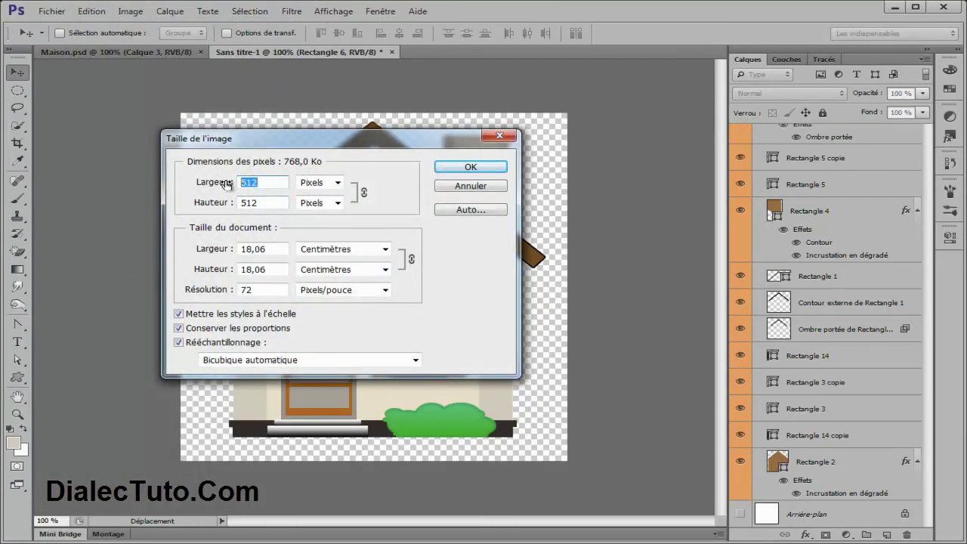
pyautogui.write('256')
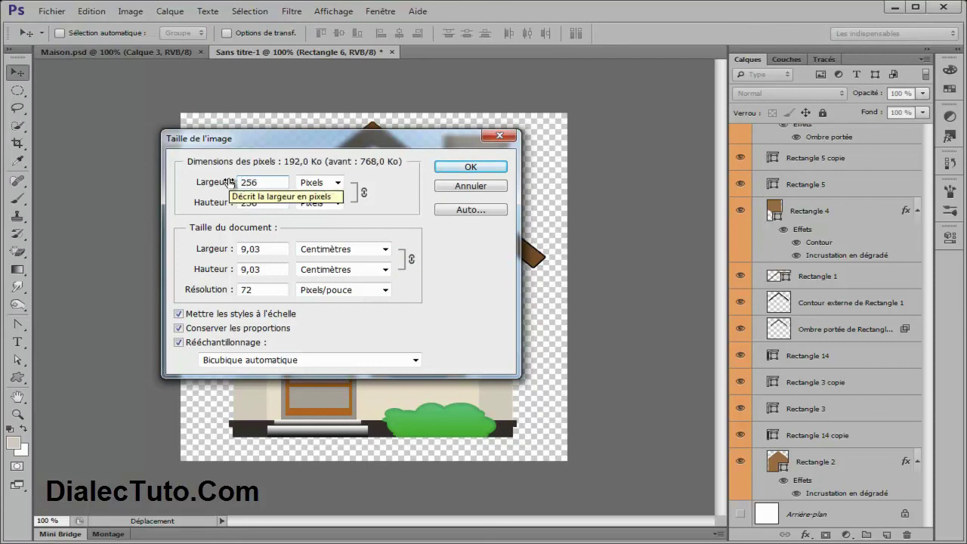
pyautogui.click(471, 171)
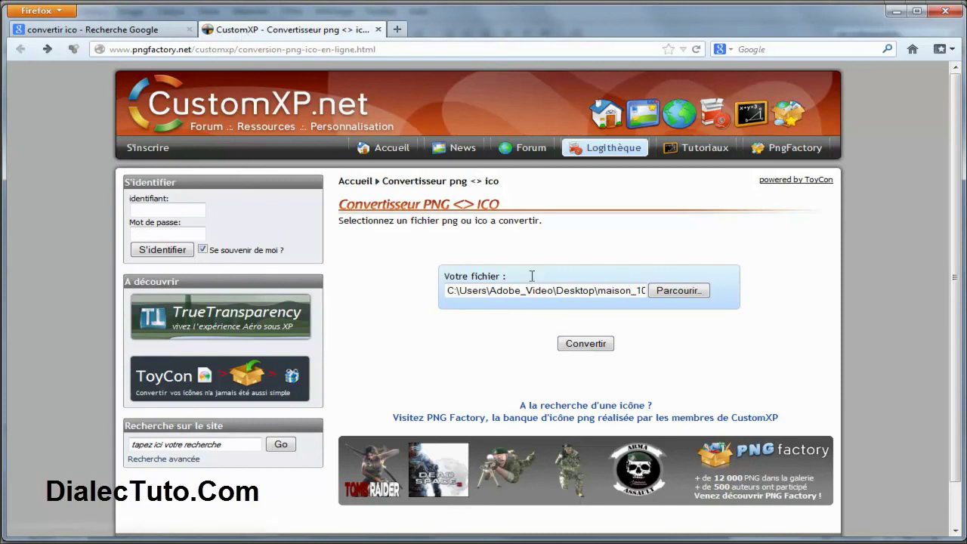
# Close the CustomXP converter tabs, including the empty-form error page, and minimize Firefox
pyautogui.middleClick(302, 33)
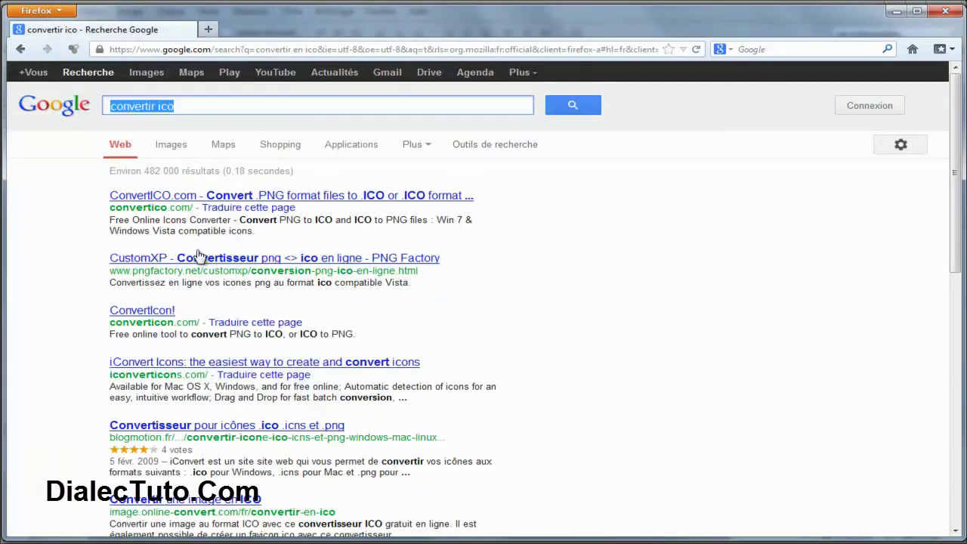
pyautogui.middleClick(317, 259)
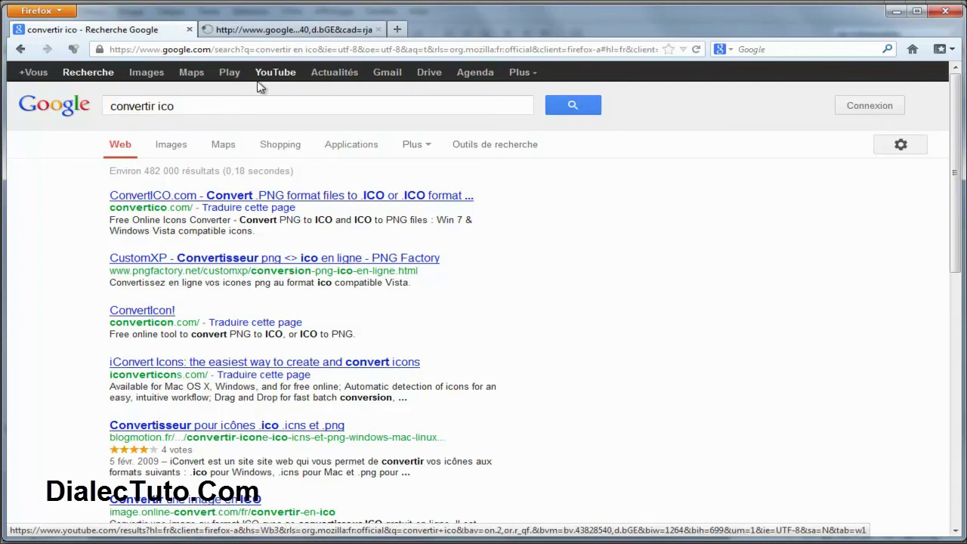
pyautogui.click(274, 34)
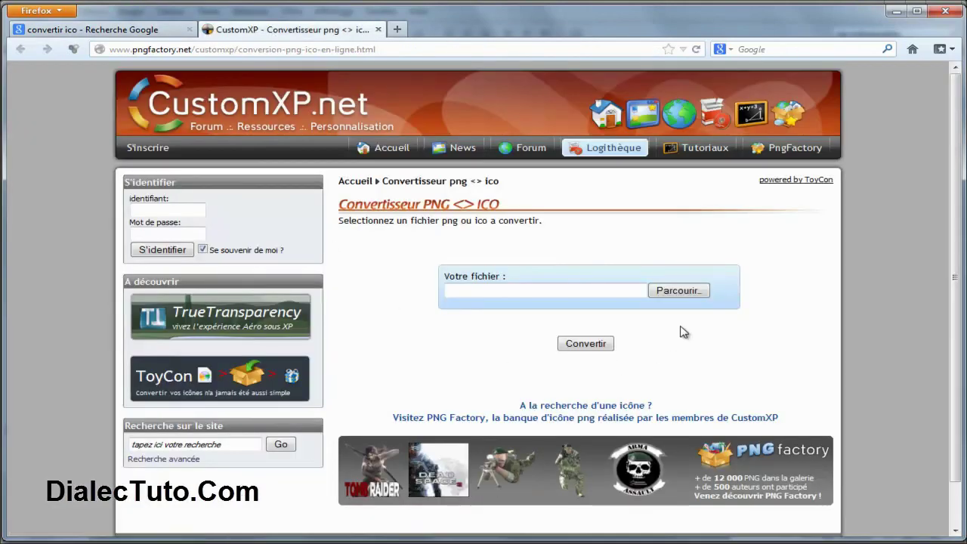
pyautogui.click(596, 345)
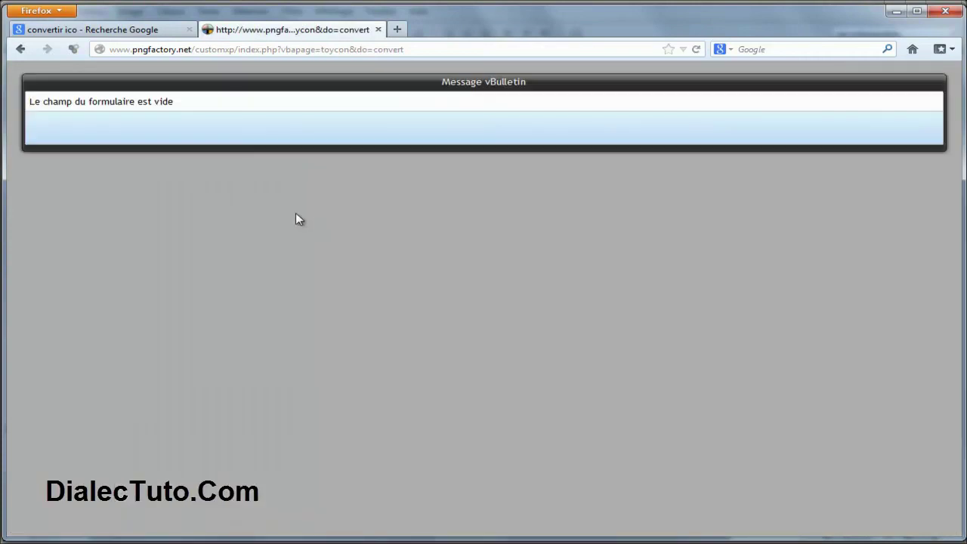
pyautogui.middleClick(259, 35)
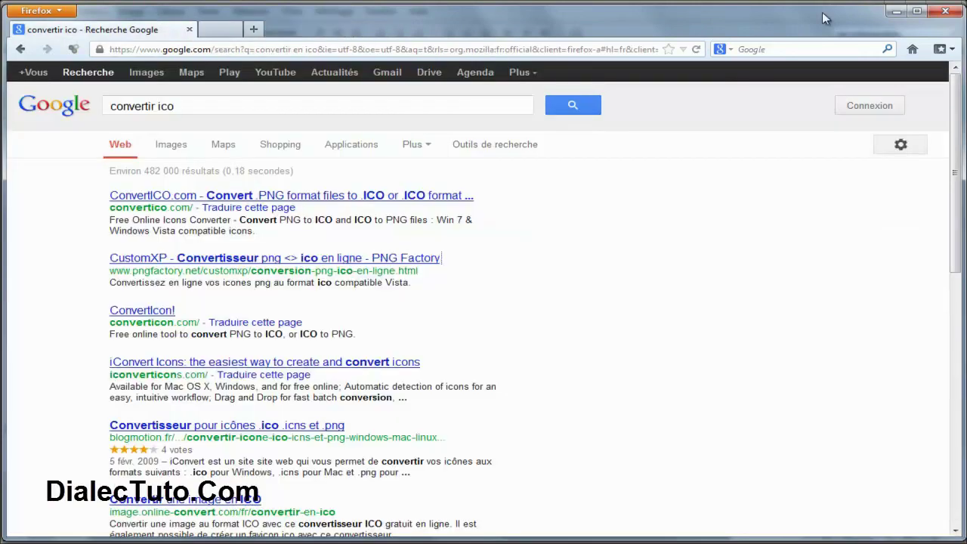
pyautogui.click(895, 10)
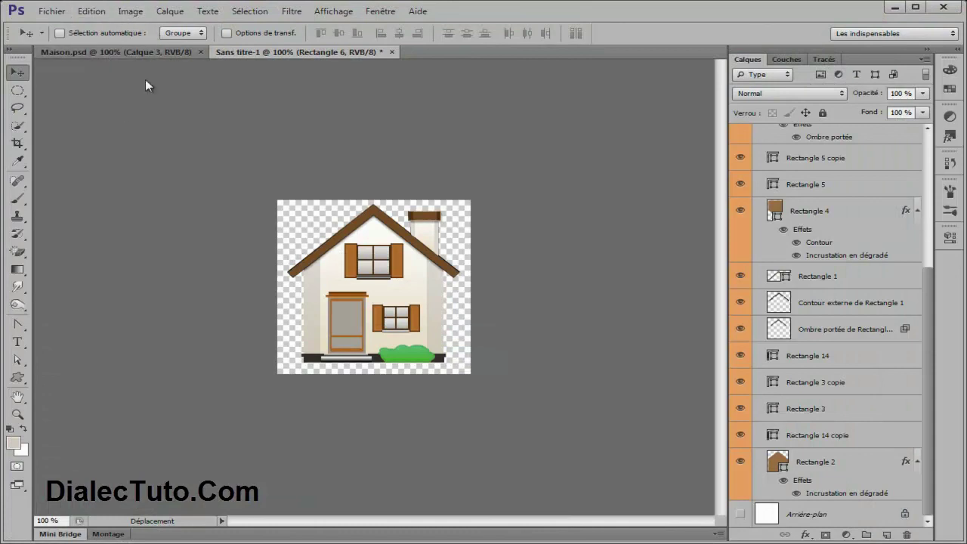
# Recheck in Image Size that the width is 256 pixels, leaving it unchanged
pyautogui.click(130, 11)
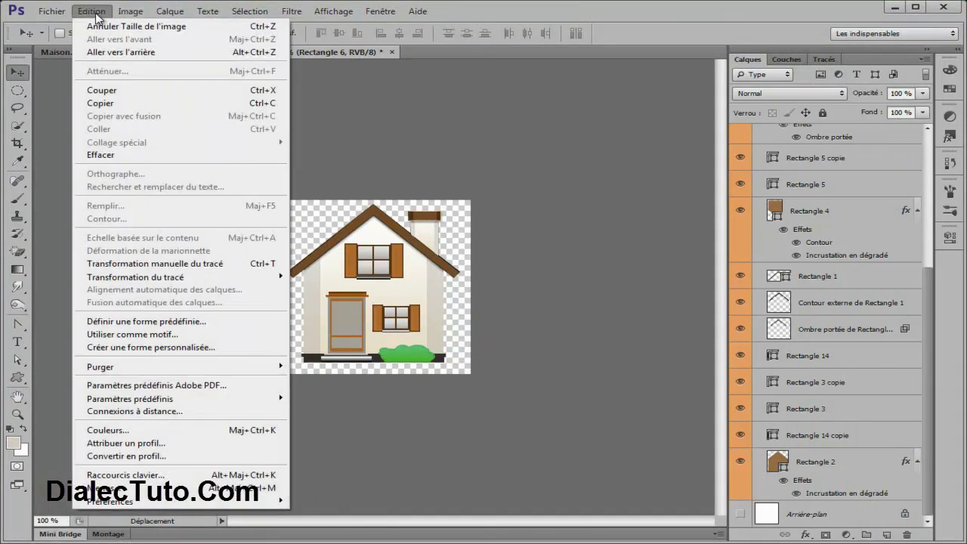
pyautogui.click(151, 110)
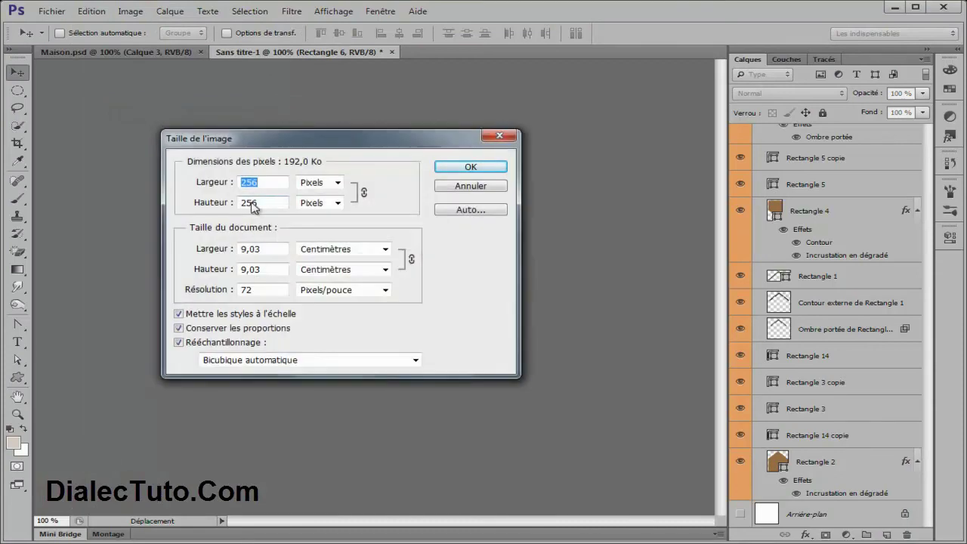
pyautogui.doubleClick(263, 183)
pyautogui.click(470, 188)
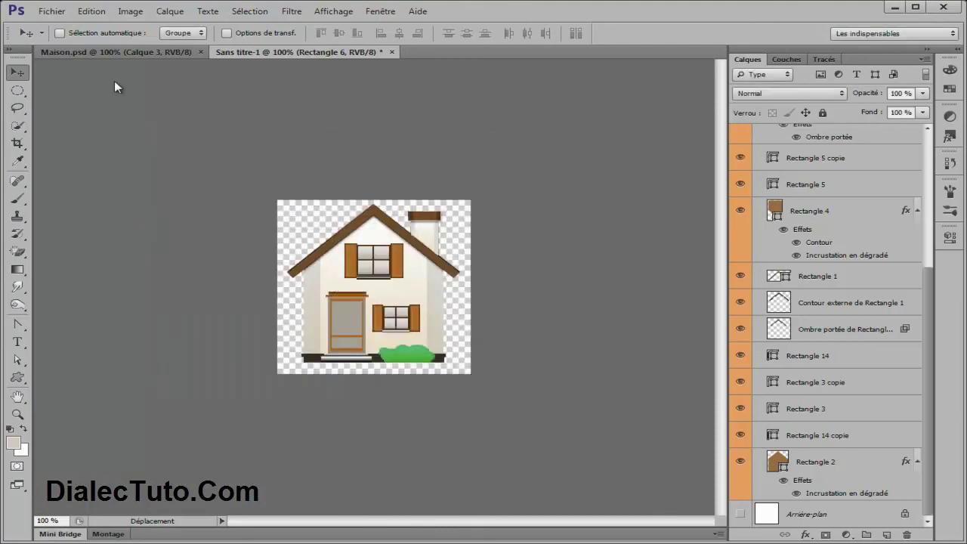
# Save the image as PNG over the existing desktop maison_100.png with default PNG options
pyautogui.click(53, 12)
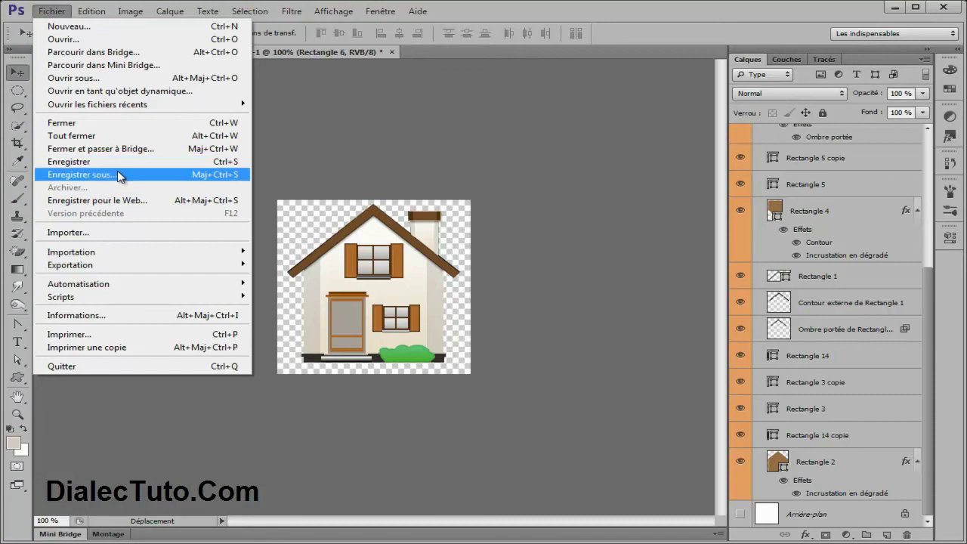
pyautogui.click(121, 174)
pyautogui.click(365, 337)
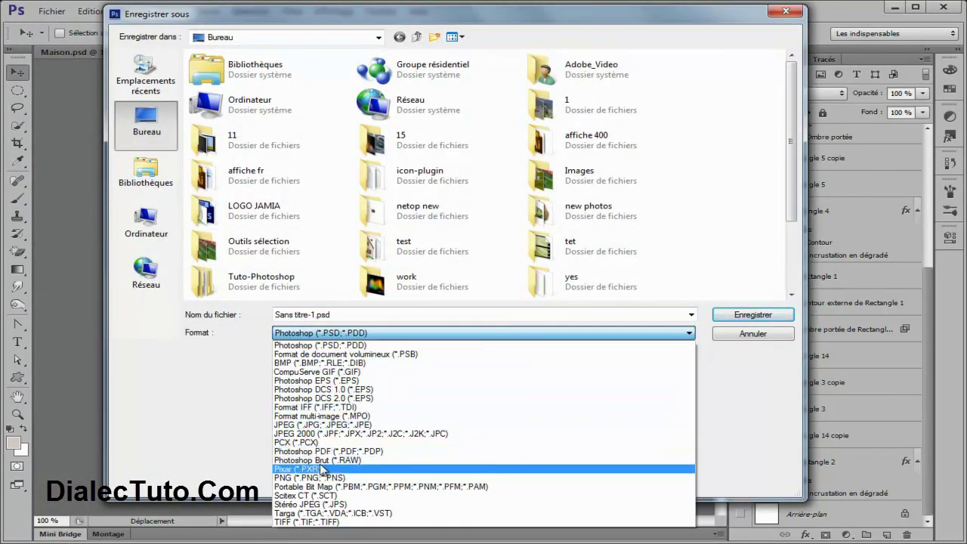
pyautogui.click(336, 477)
pyautogui.click(357, 315)
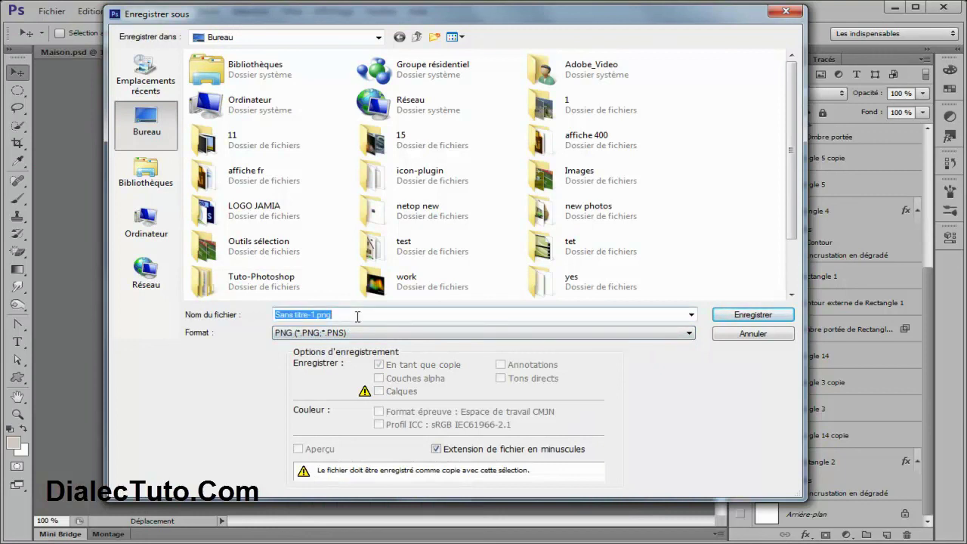
pyautogui.write('m')
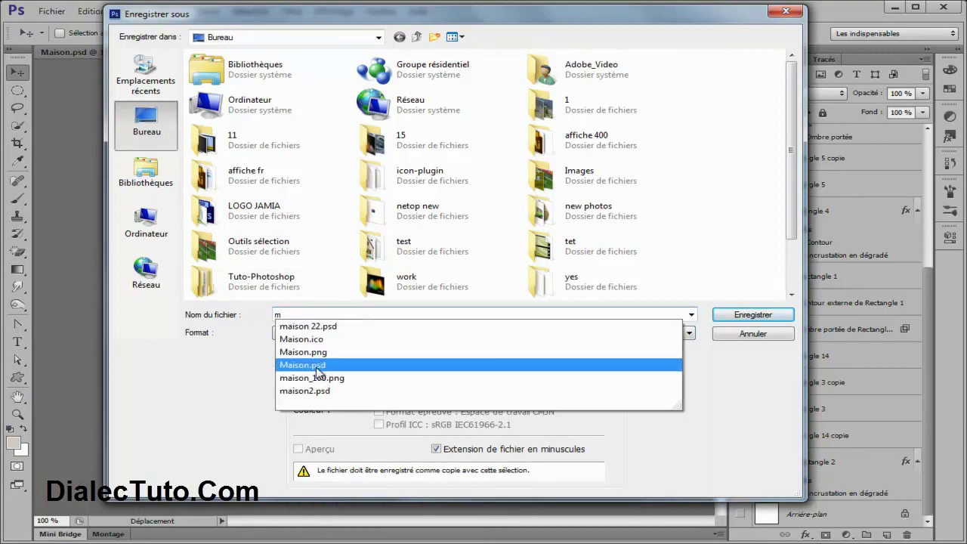
pyautogui.click(312, 378)
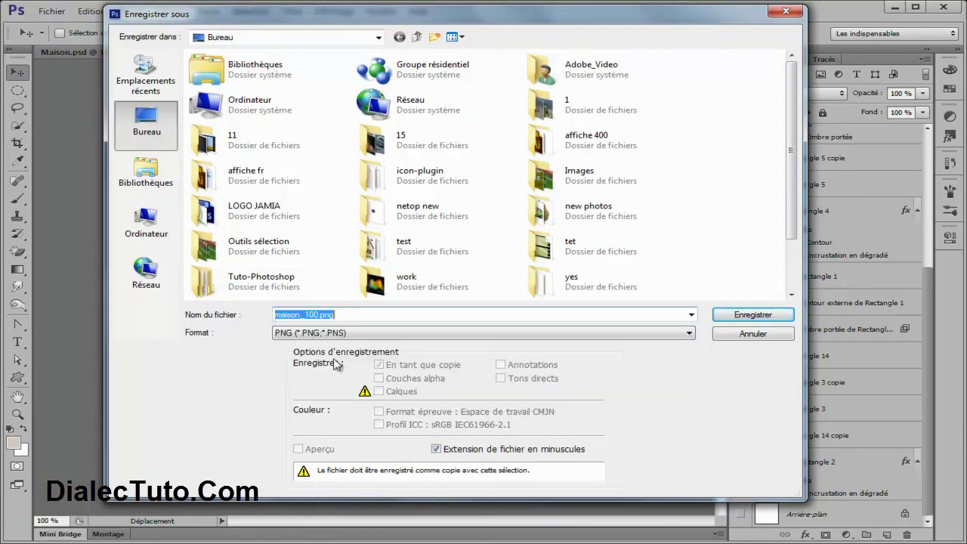
pyautogui.click(735, 315)
pyautogui.click(407, 218)
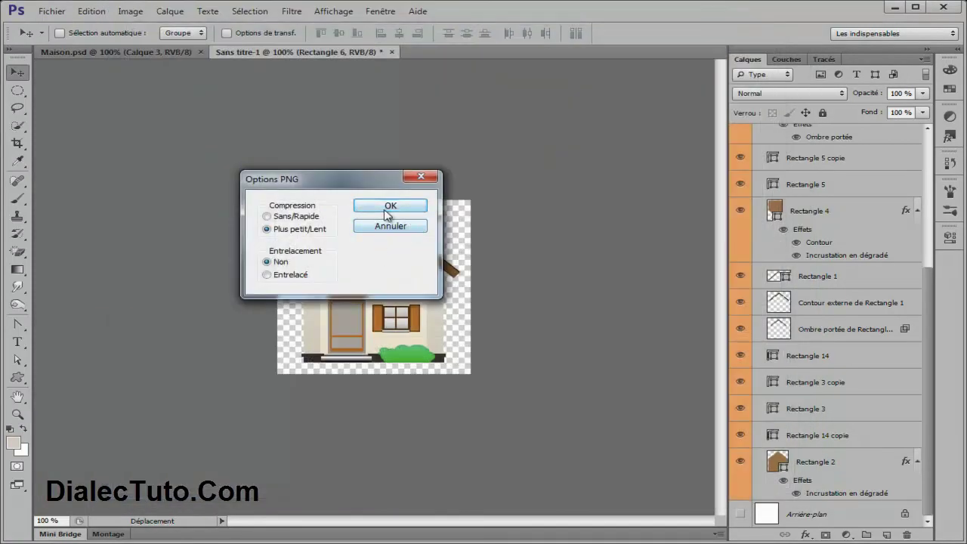
pyautogui.click(390, 205)
pyautogui.click(893, 6)
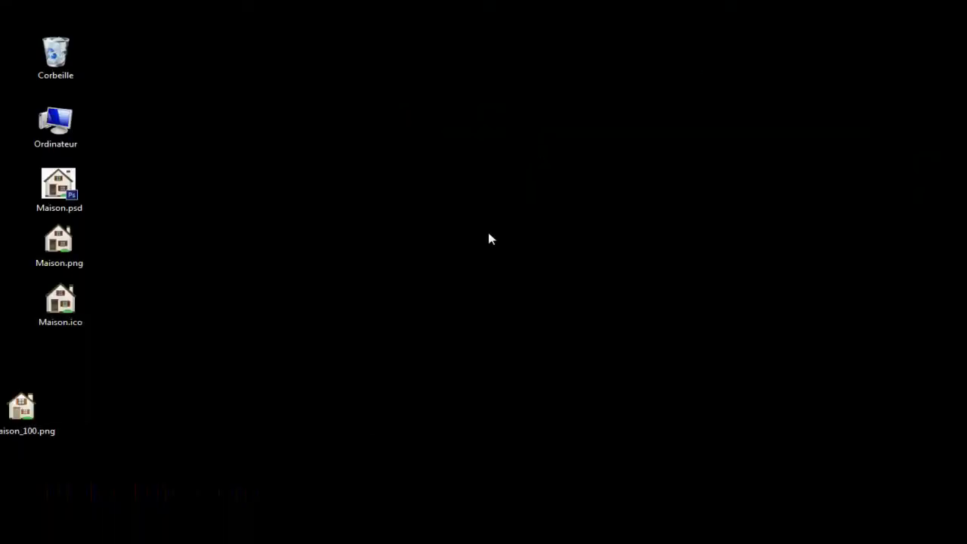
# Move maison_100.png beside Maison.ico and return to the 'convertir ico' results in Firefox
pyautogui.moveTo(57, 414); pyautogui.dragTo(145, 333)
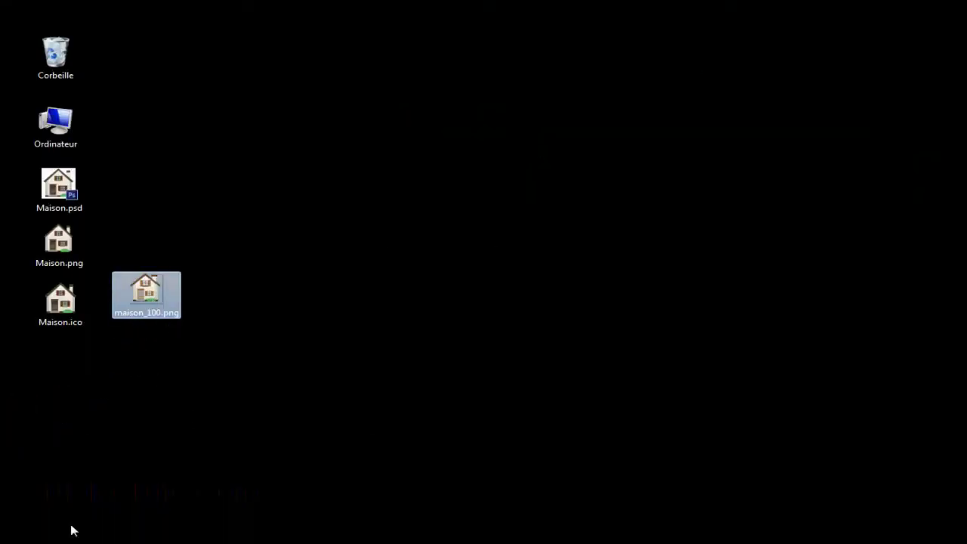
pyautogui.hotkey('alt', 'Tab')
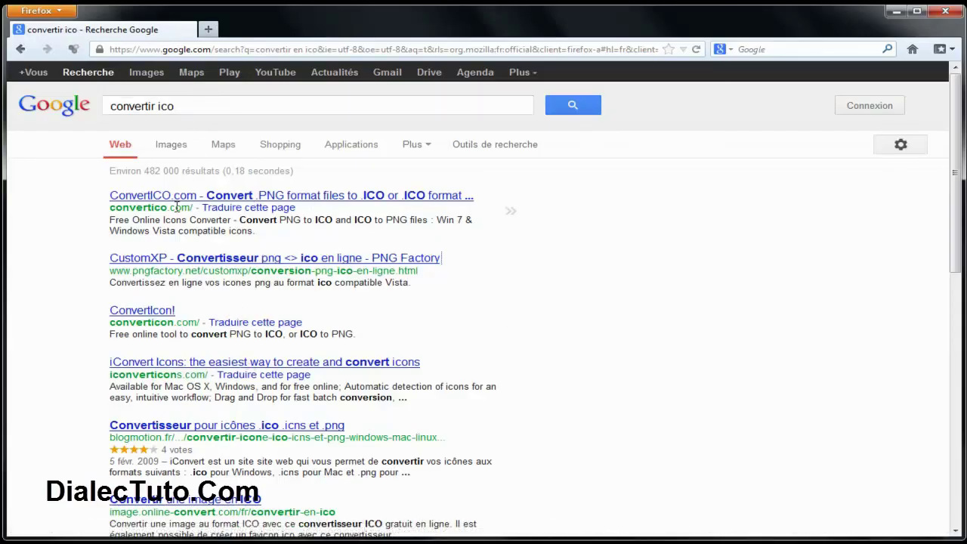
pyautogui.moveTo(132, 261)
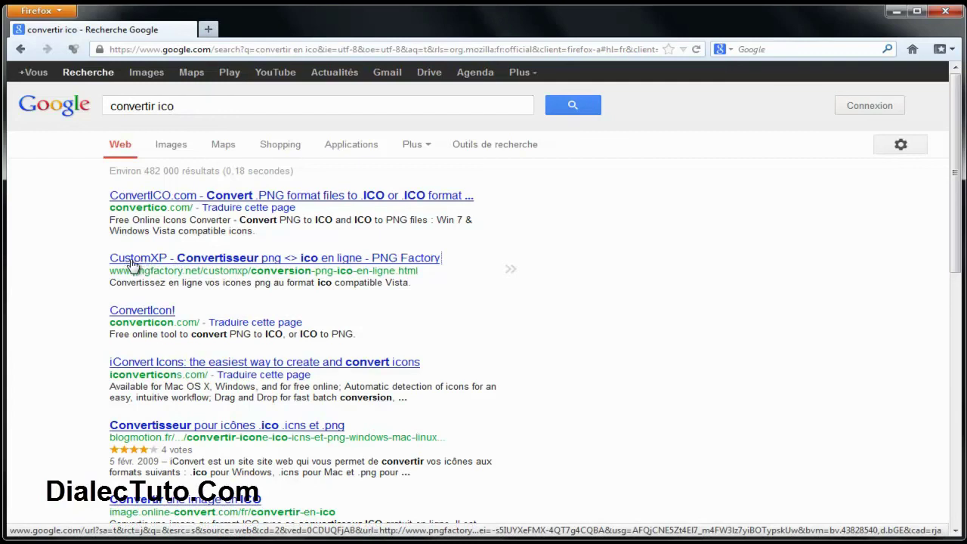
# Open the CustomXP converter and choose maison_100.png from the desktop as the image
pyautogui.middleClick(195, 264)
pyautogui.click(264, 36)
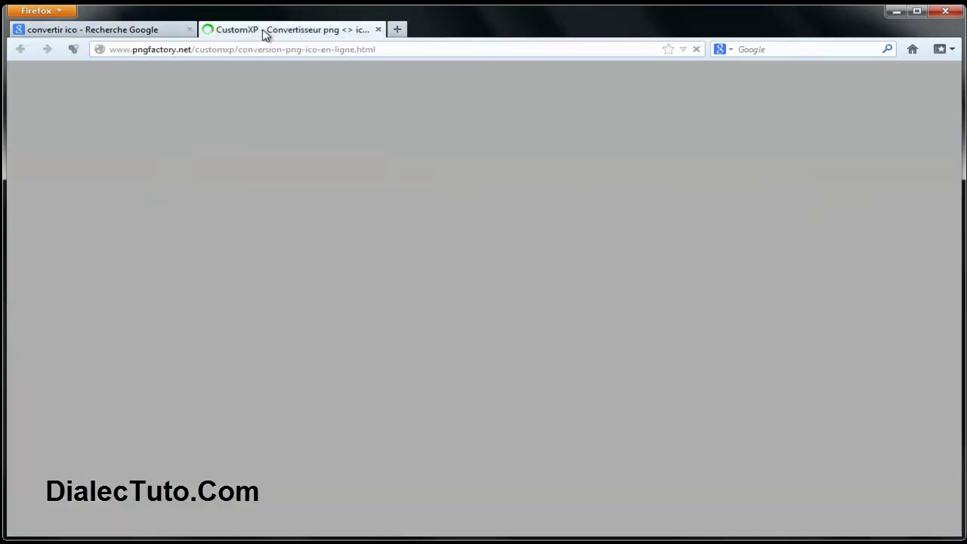
pyautogui.click(665, 290)
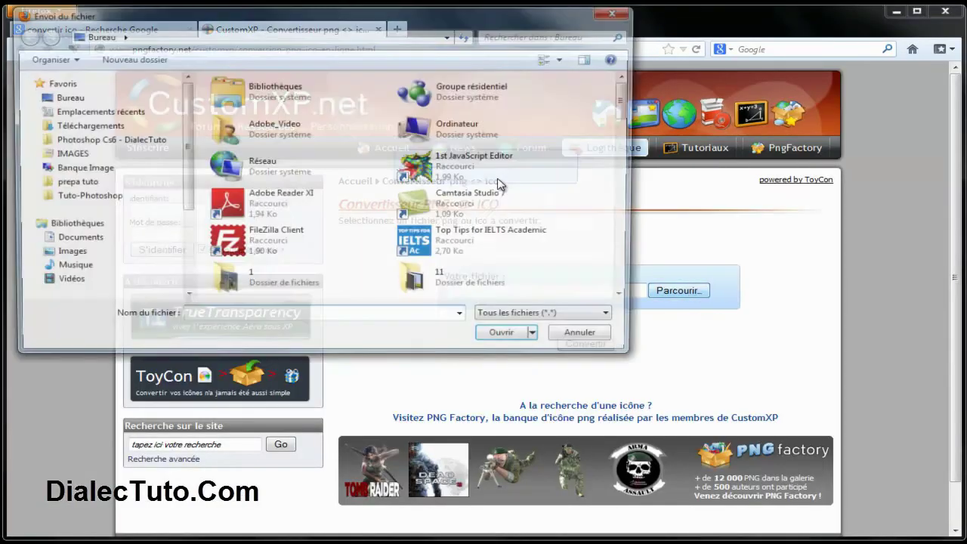
pyautogui.click(243, 176)
pyautogui.write('maison 22.psd')
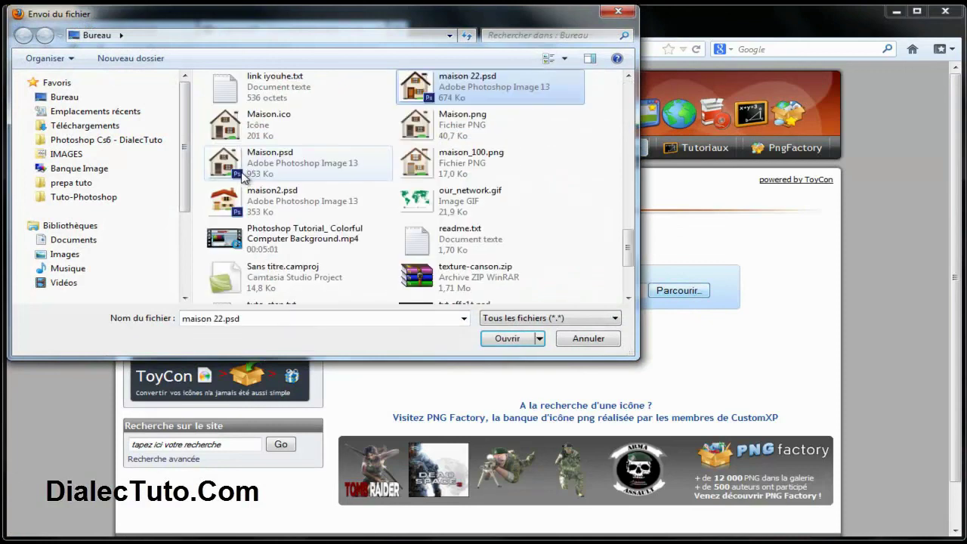
pyautogui.write('Maison.ico')
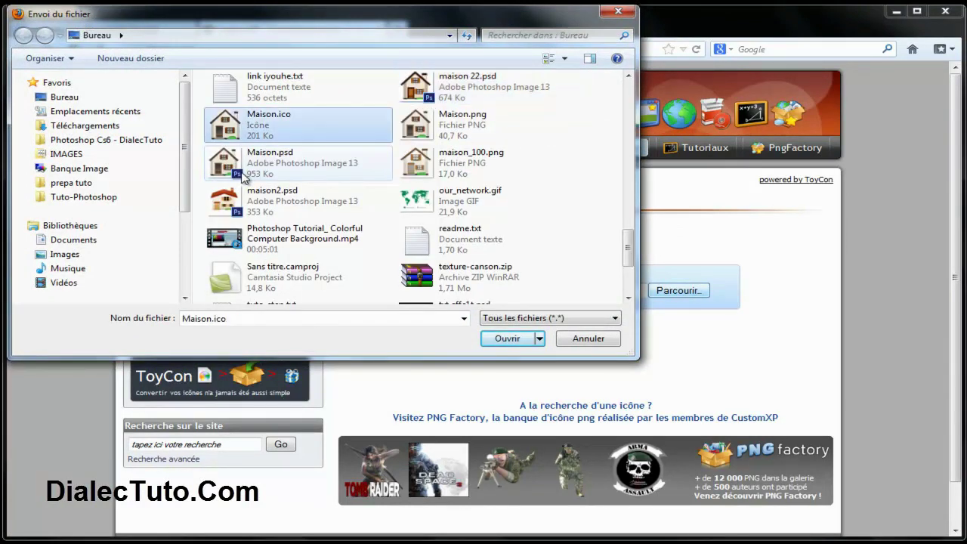
pyautogui.press('Right')
pyautogui.press('Right')
pyautogui.press('Right')
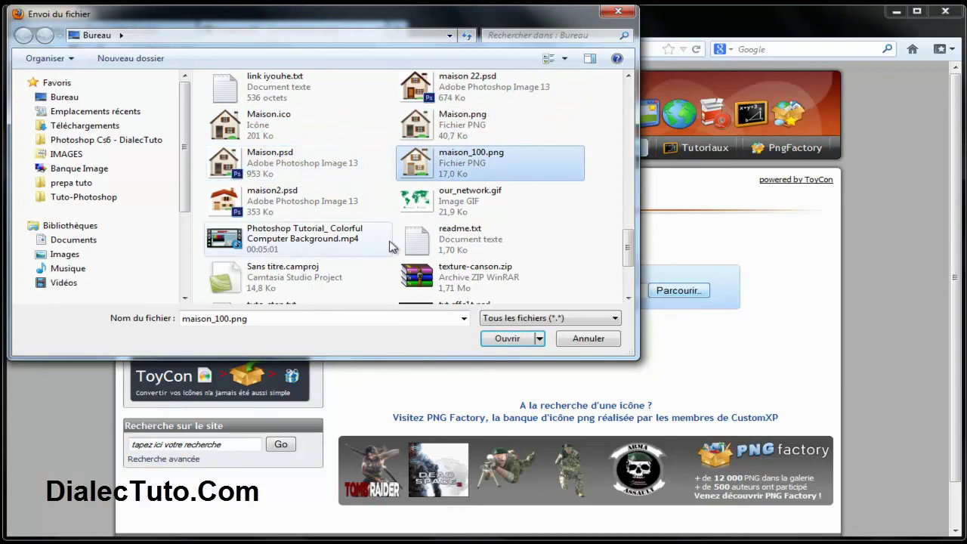
pyautogui.click(514, 339)
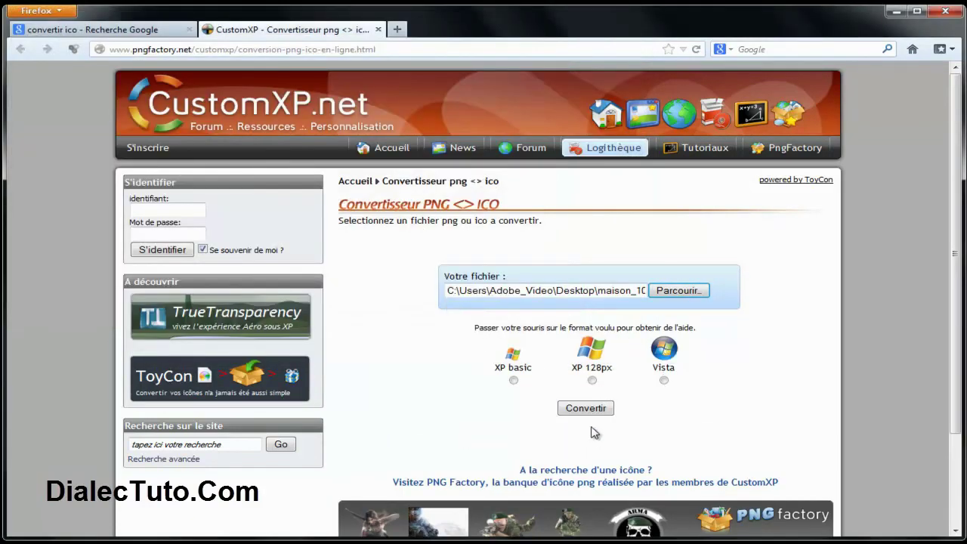
pyautogui.moveTo(665, 349)
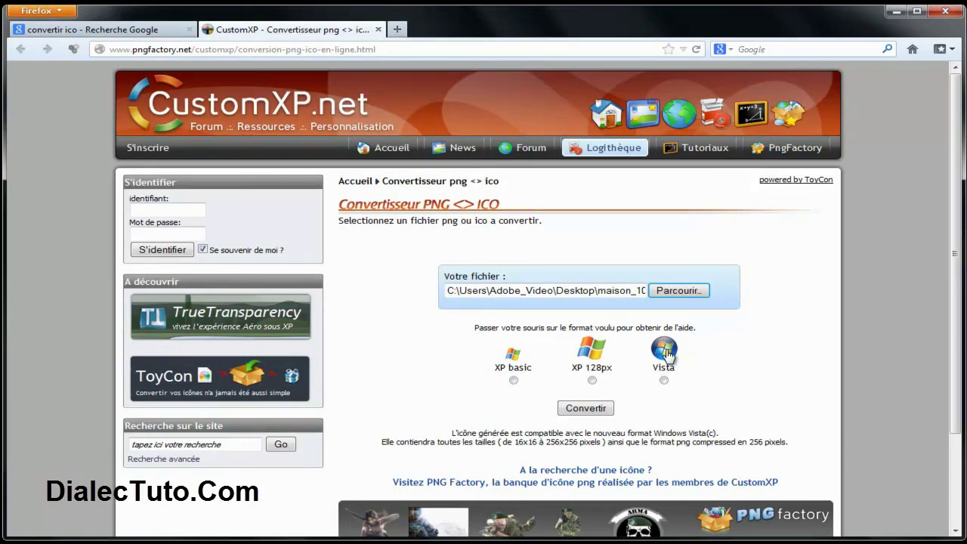
# Convert it to a Vista-format icon and save maison_100.ico to the desktop
pyautogui.click(663, 380)
pyautogui.click(587, 410)
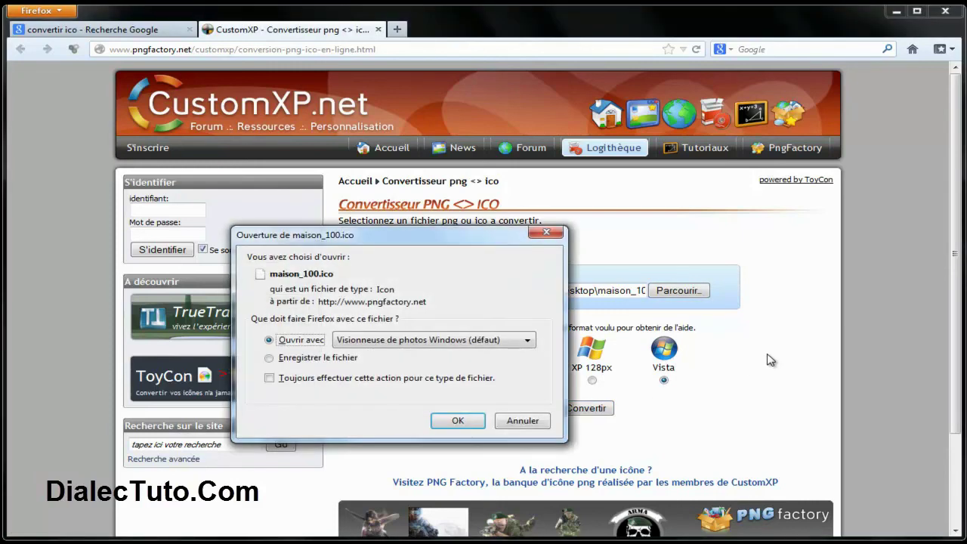
pyautogui.click(315, 363)
pyautogui.click(458, 420)
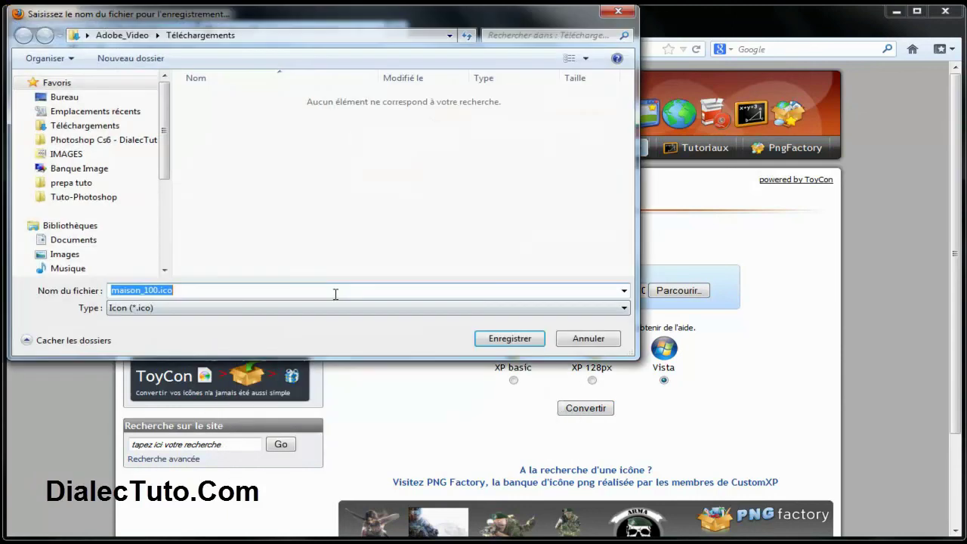
pyautogui.click(65, 97)
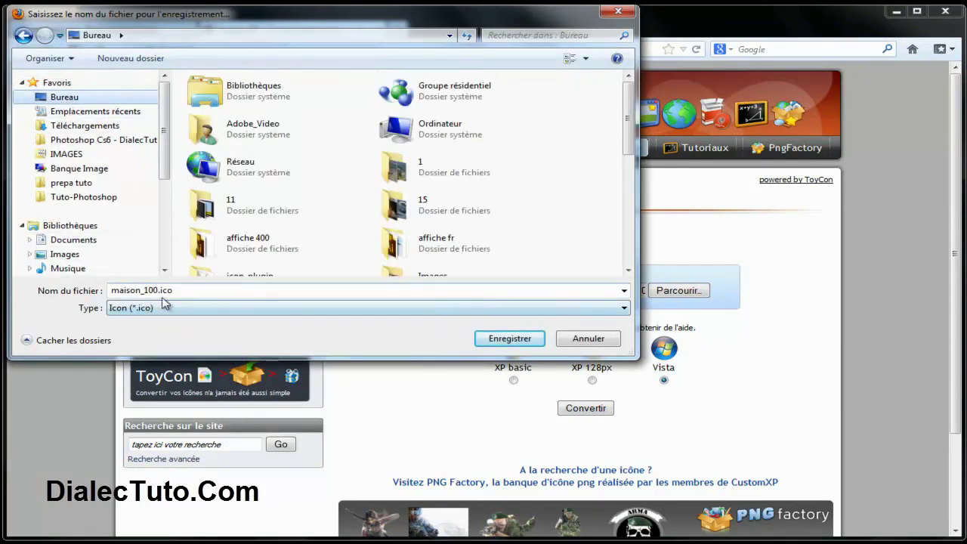
pyautogui.click(510, 338)
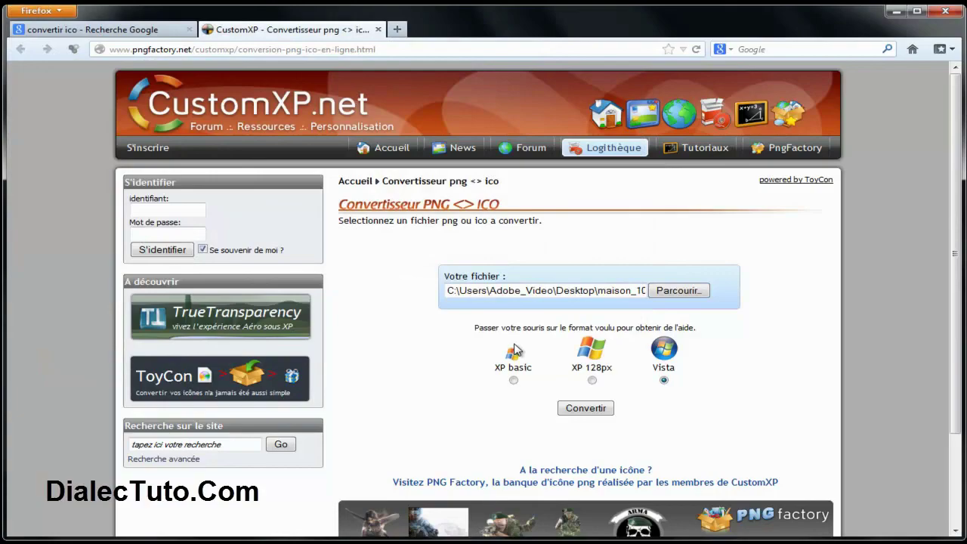
pyautogui.click(895, 12)
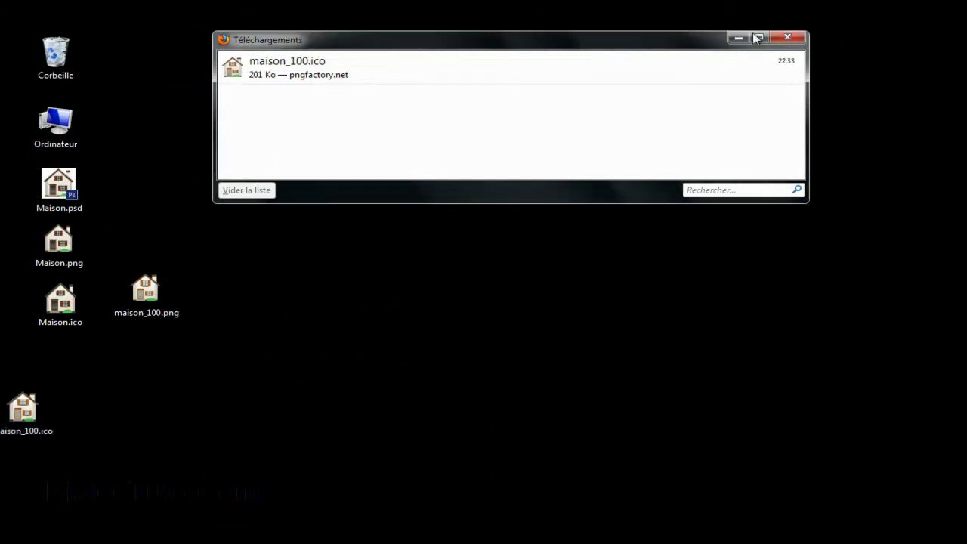
# Move maison_100.ico near the other icons and create a desktop folder named 'Dossier Photoshop'
pyautogui.click(787, 37)
pyautogui.moveTo(26, 434); pyautogui.dragTo(188, 246)
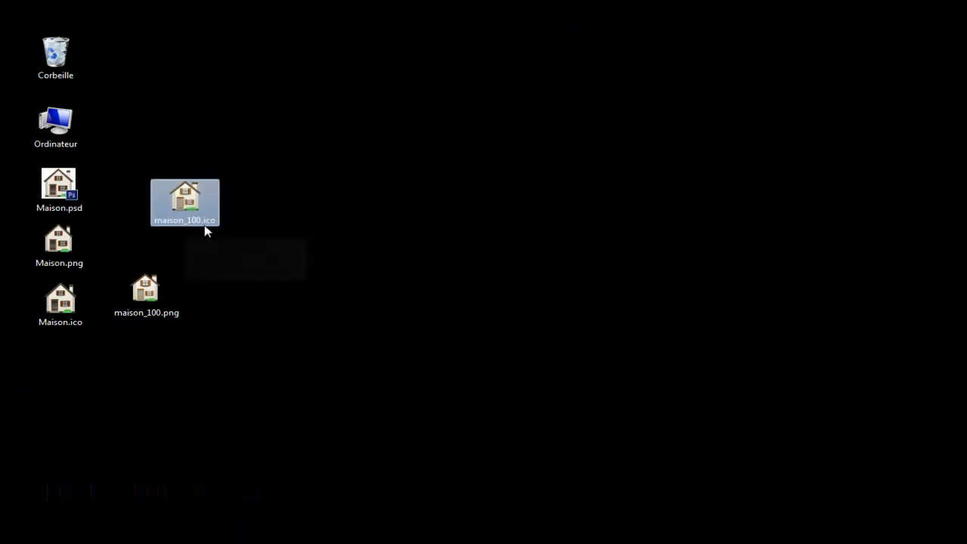
pyautogui.click(372, 271)
pyautogui.rightClick(442, 244)
pyautogui.moveTo(484, 376)
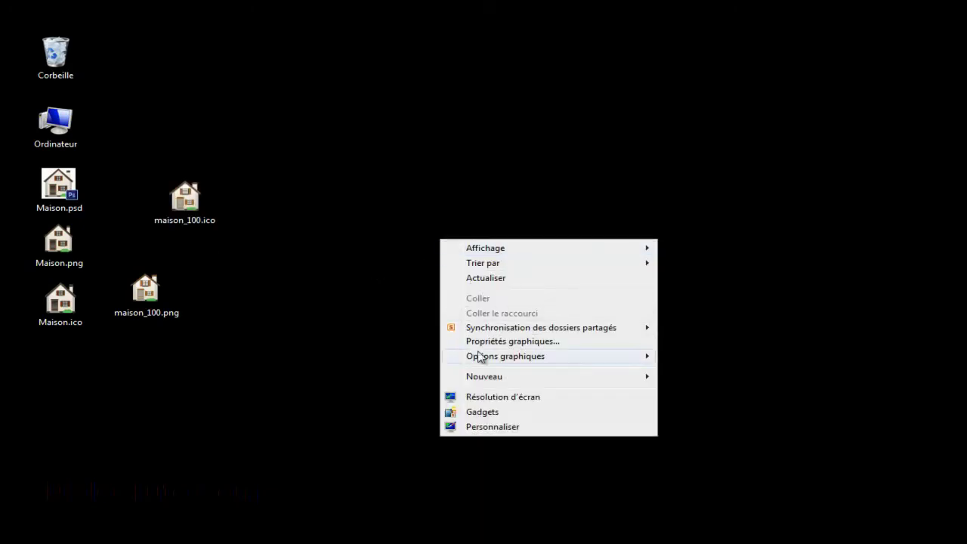
pyautogui.click(694, 378)
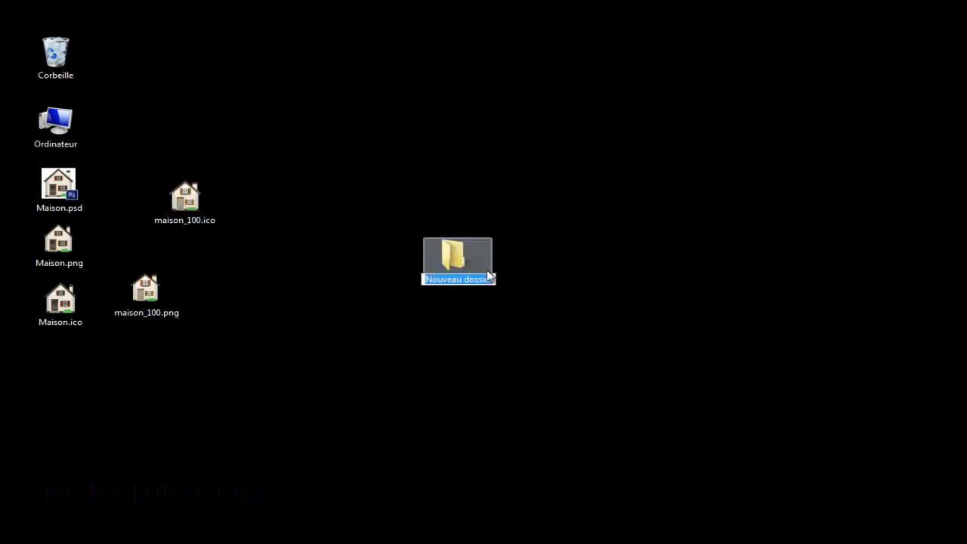
pyautogui.write('Dossier Photoshop')
pyautogui.press('Return')
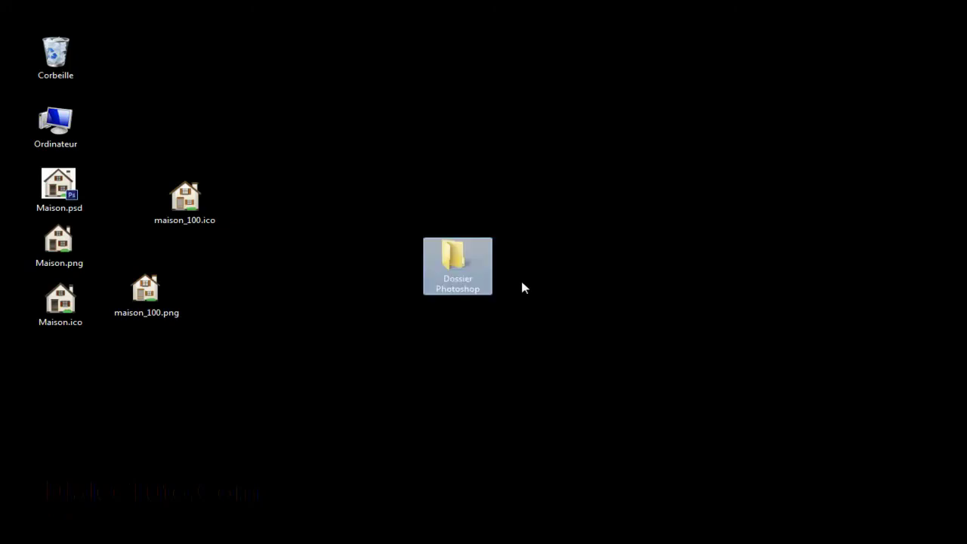
# Move Dossier Photoshop higher on the desktop and open its Properties
pyautogui.moveTo(465, 259); pyautogui.dragTo(484, 134)
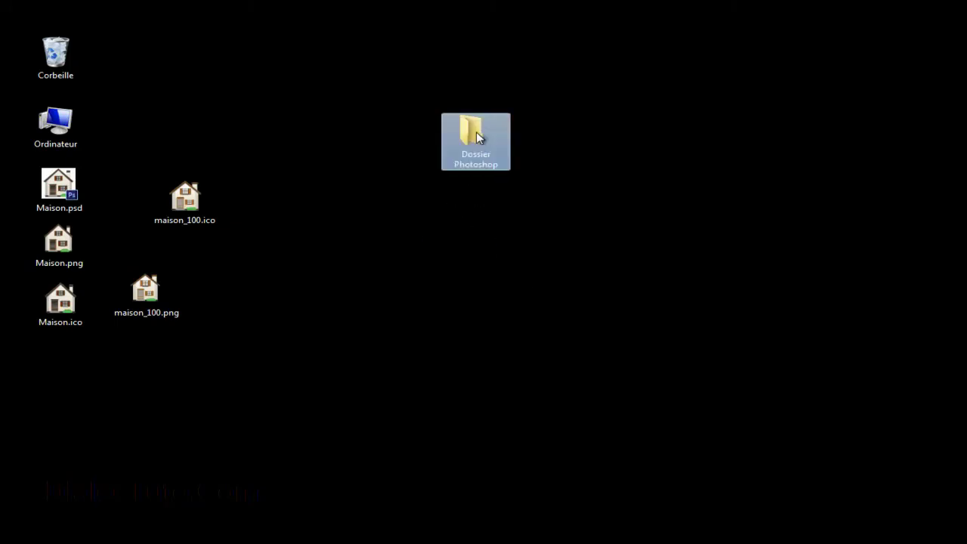
pyautogui.rightClick(477, 133)
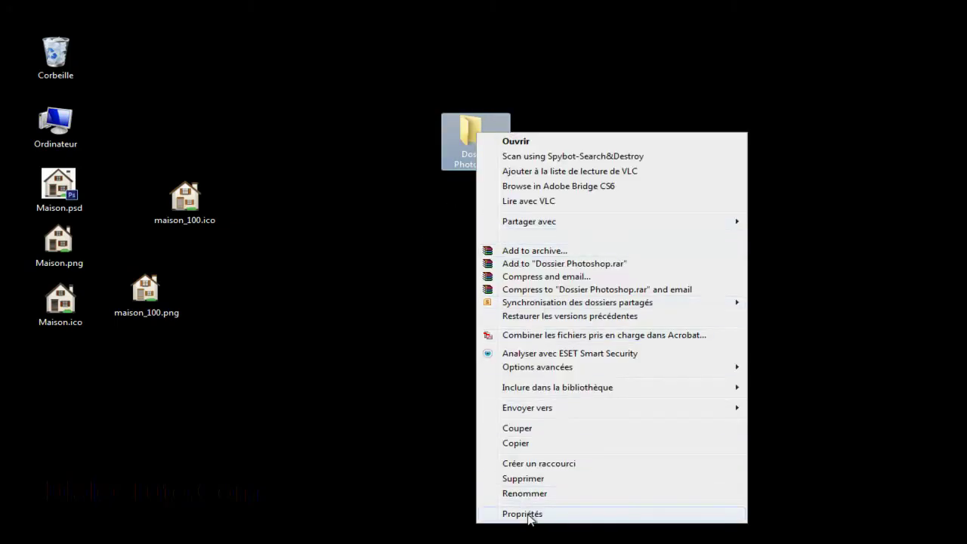
pyautogui.click(529, 518)
pyautogui.moveTo(611, 142); pyautogui.dragTo(516, 113)
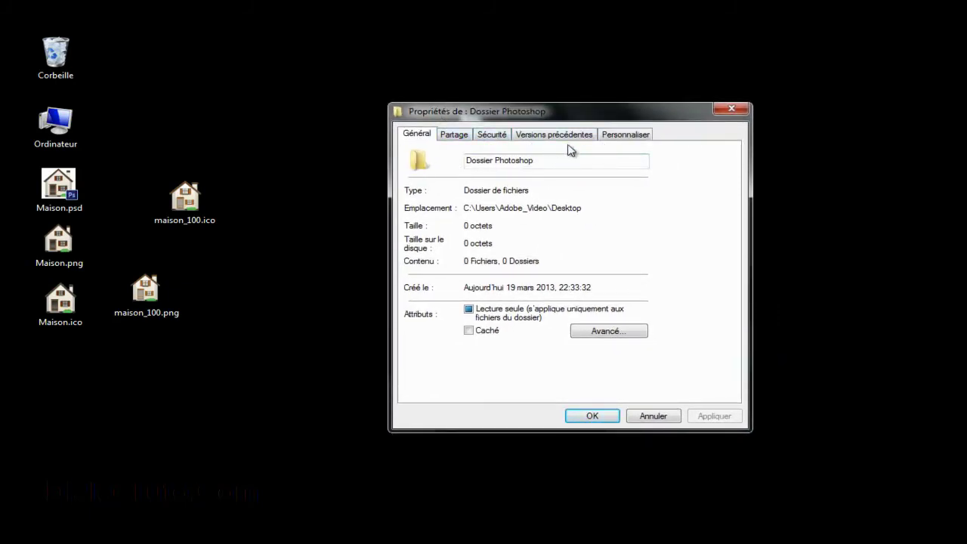
# Browse for a custom folder icon on the desktop from the Personnaliser tab
pyautogui.click(626, 135)
pyautogui.click(473, 341)
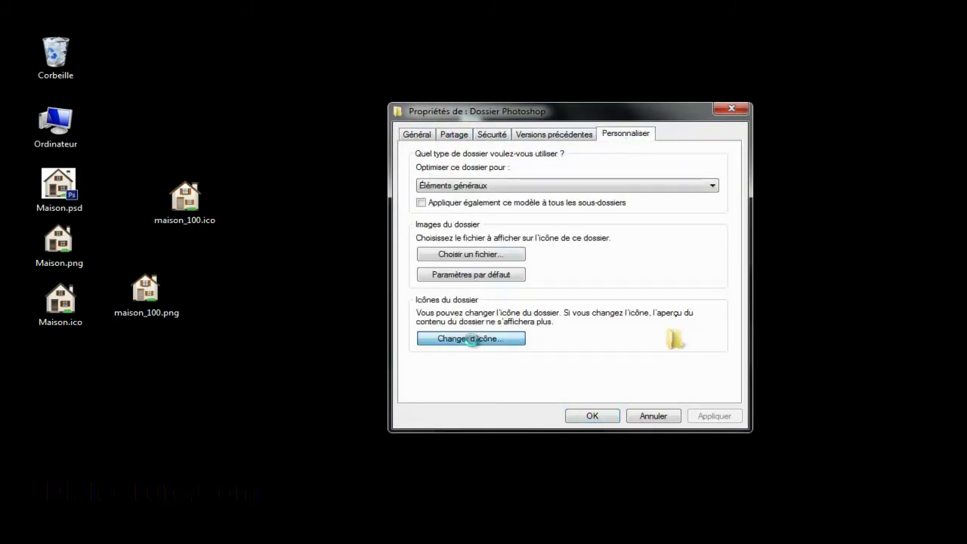
pyautogui.click(635, 219)
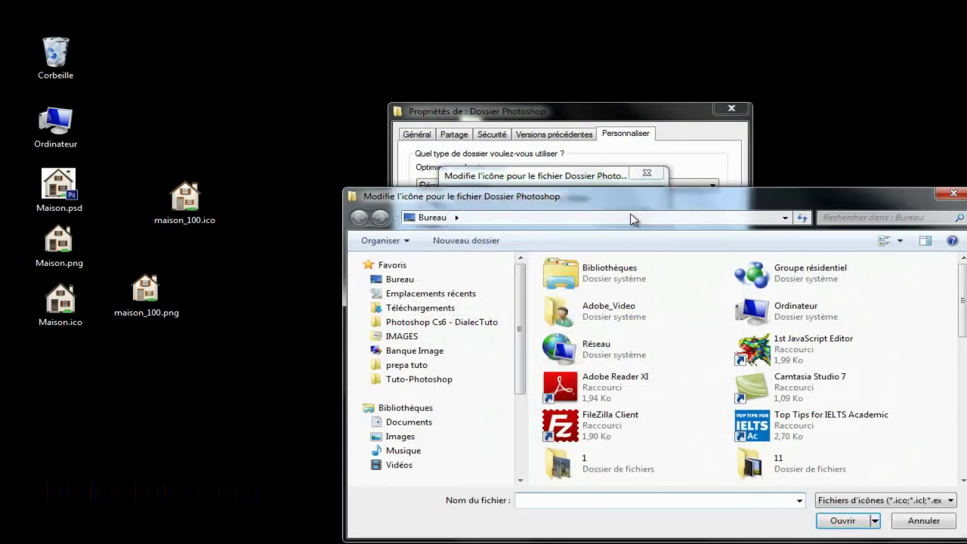
pyautogui.moveTo(557, 189); pyautogui.dragTo(504, 99)
pyautogui.click(361, 188)
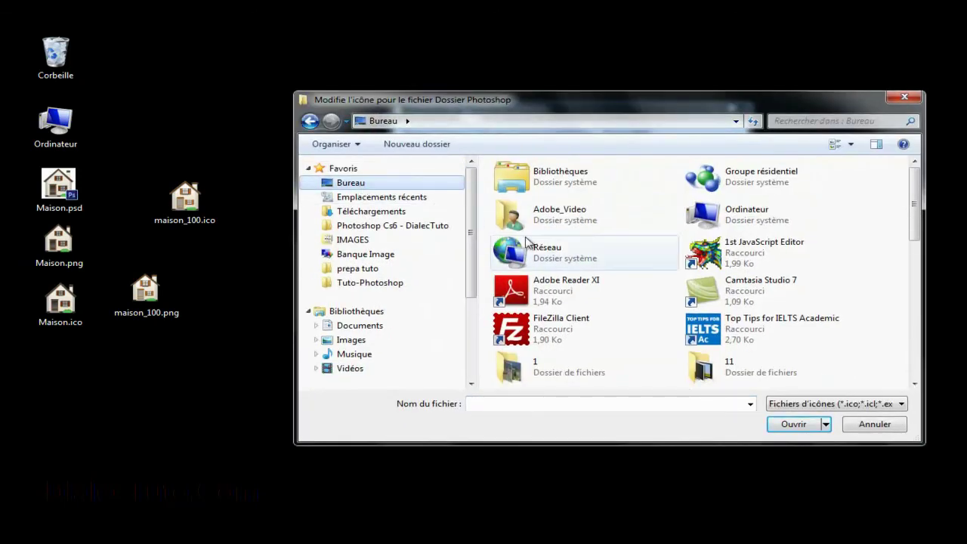
# Apply maison_100.ico as the Dossier Photoshop icon and reposition the folder lower
pyautogui.click(541, 210)
pyautogui.press('m')
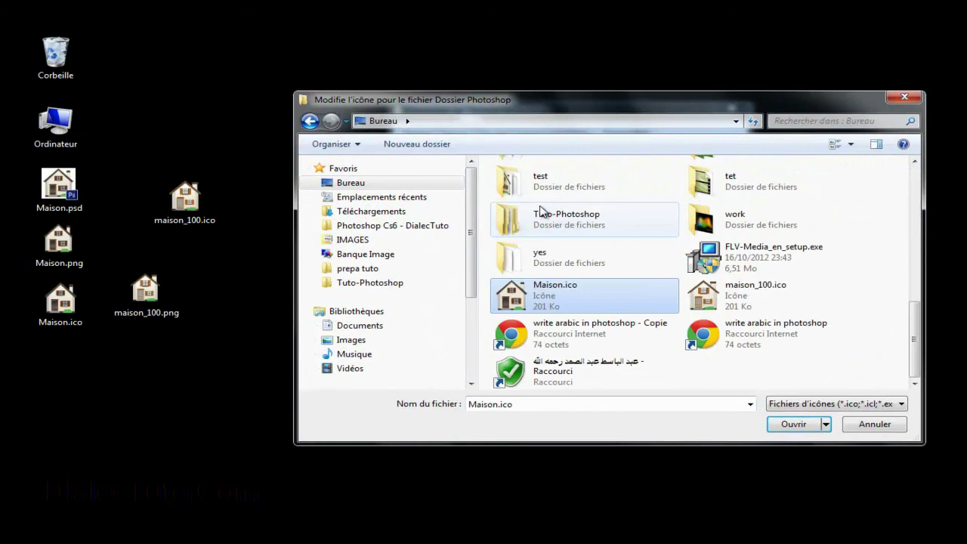
pyautogui.press('m')
pyautogui.click(793, 426)
pyautogui.click(573, 393)
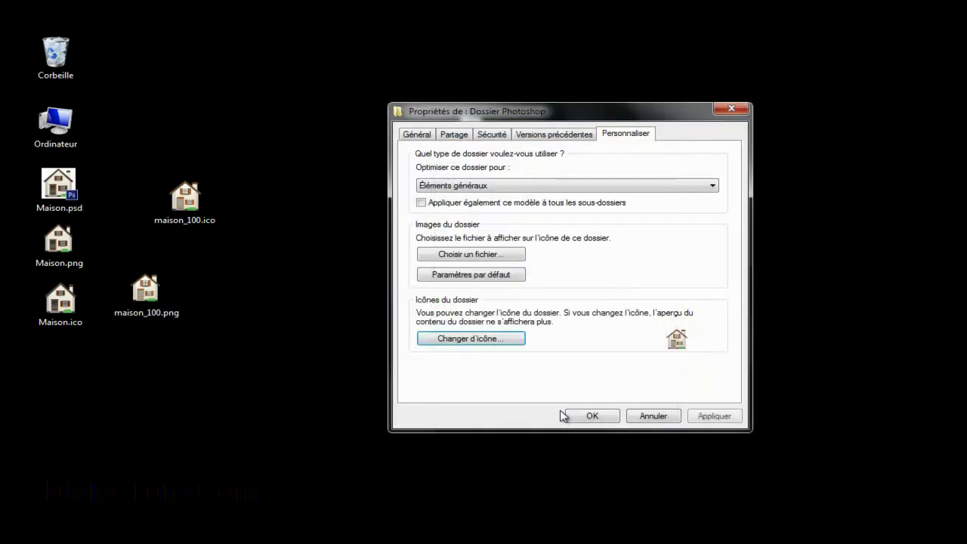
pyautogui.click(593, 417)
pyautogui.moveTo(495, 164); pyautogui.dragTo(505, 225)
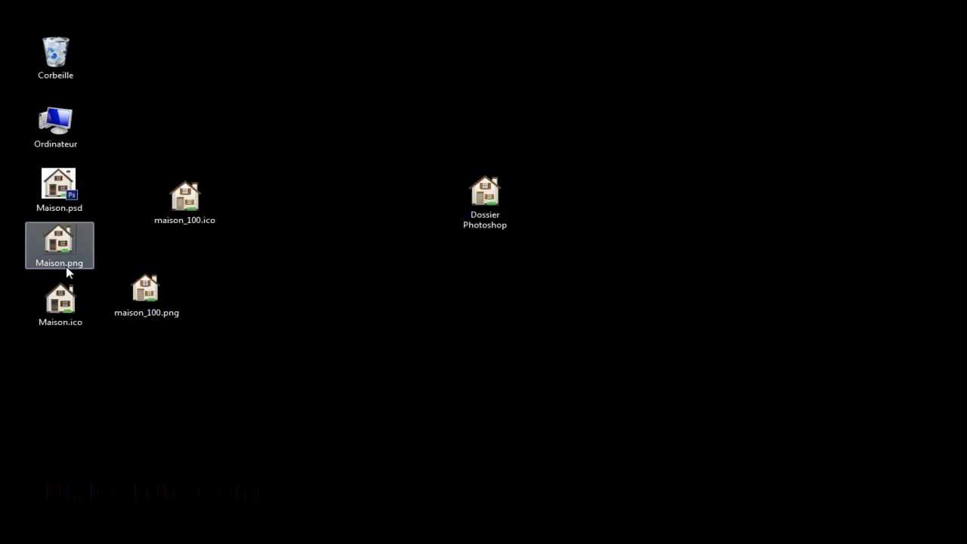
pyautogui.click(148, 310)
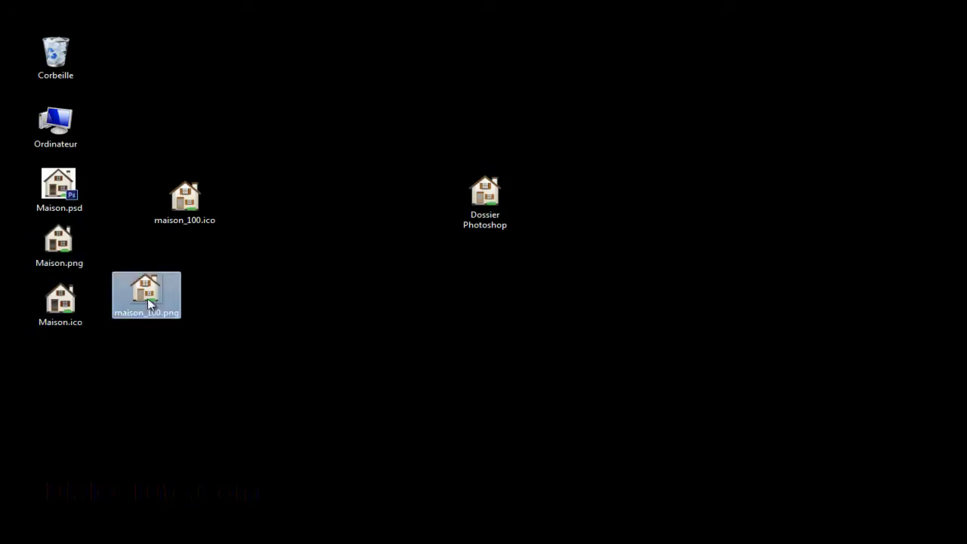
pyautogui.click(417, 329)
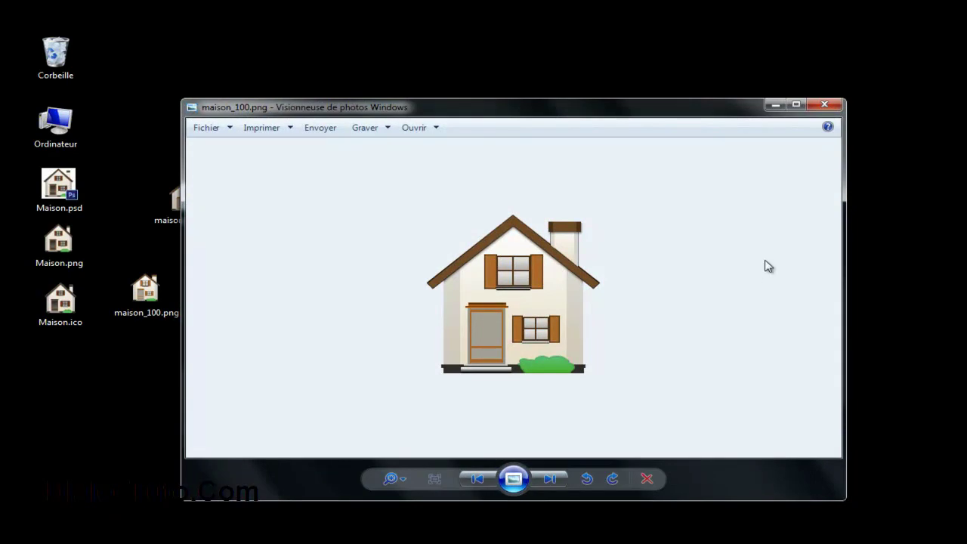
pyautogui.click(824, 105)
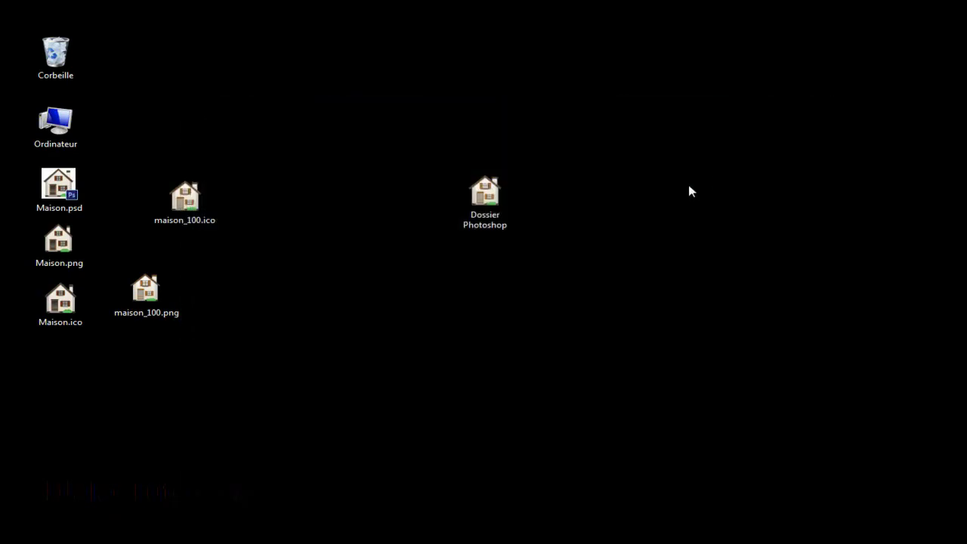